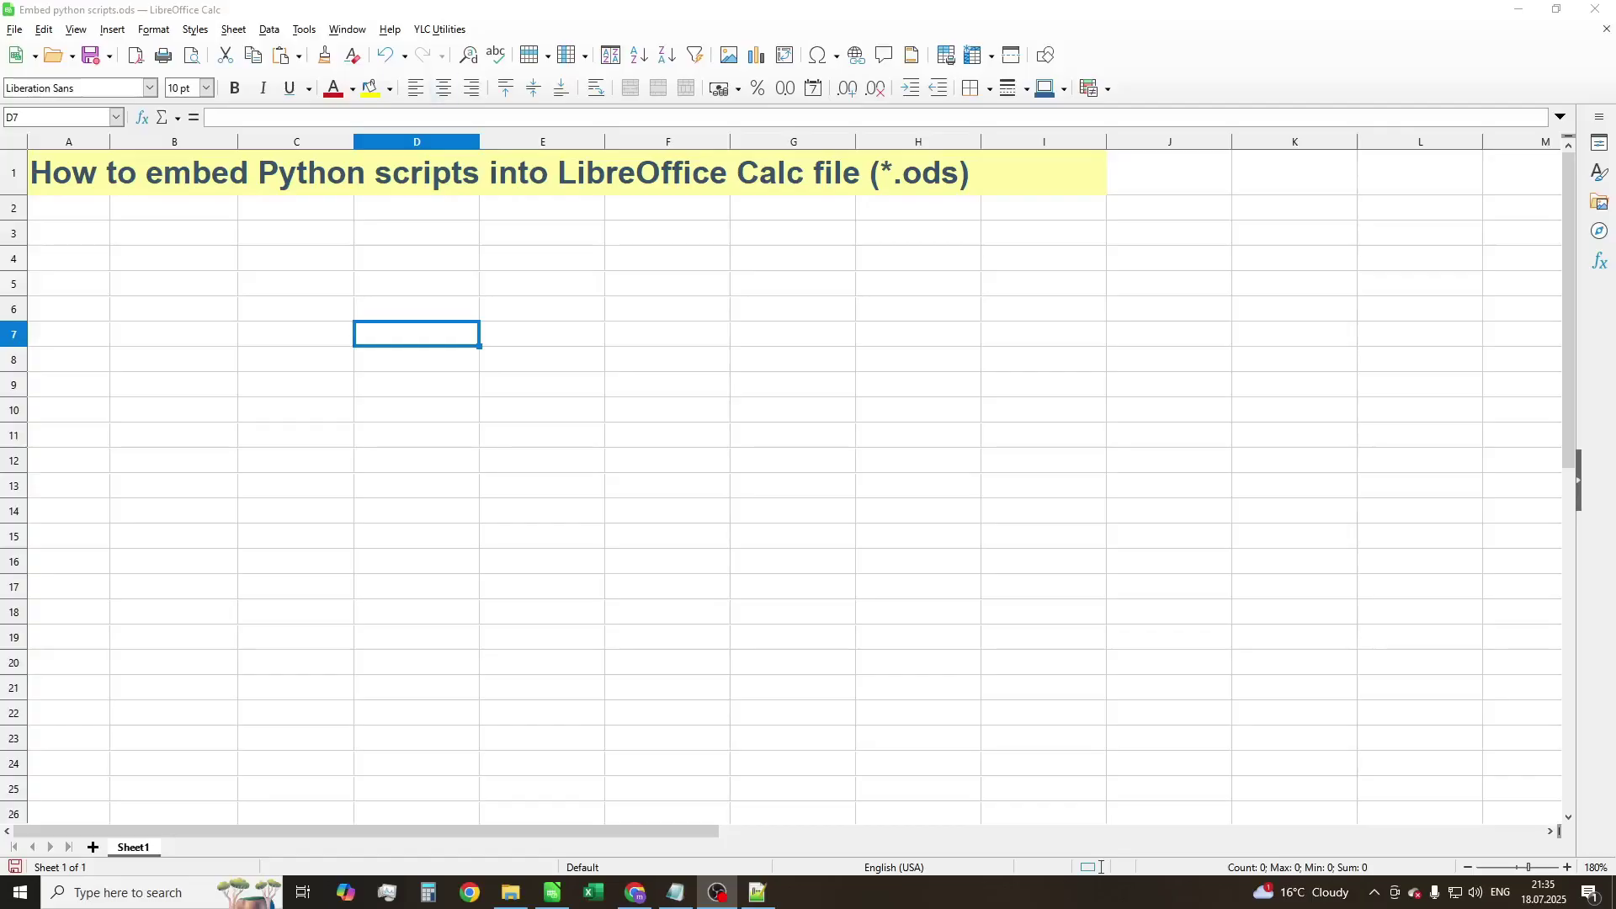
Open the user Python scripts folder from YLC Utilities and load myPyScripts.py in Notepad++
left_click(439, 30)
mouse_move(457, 285)
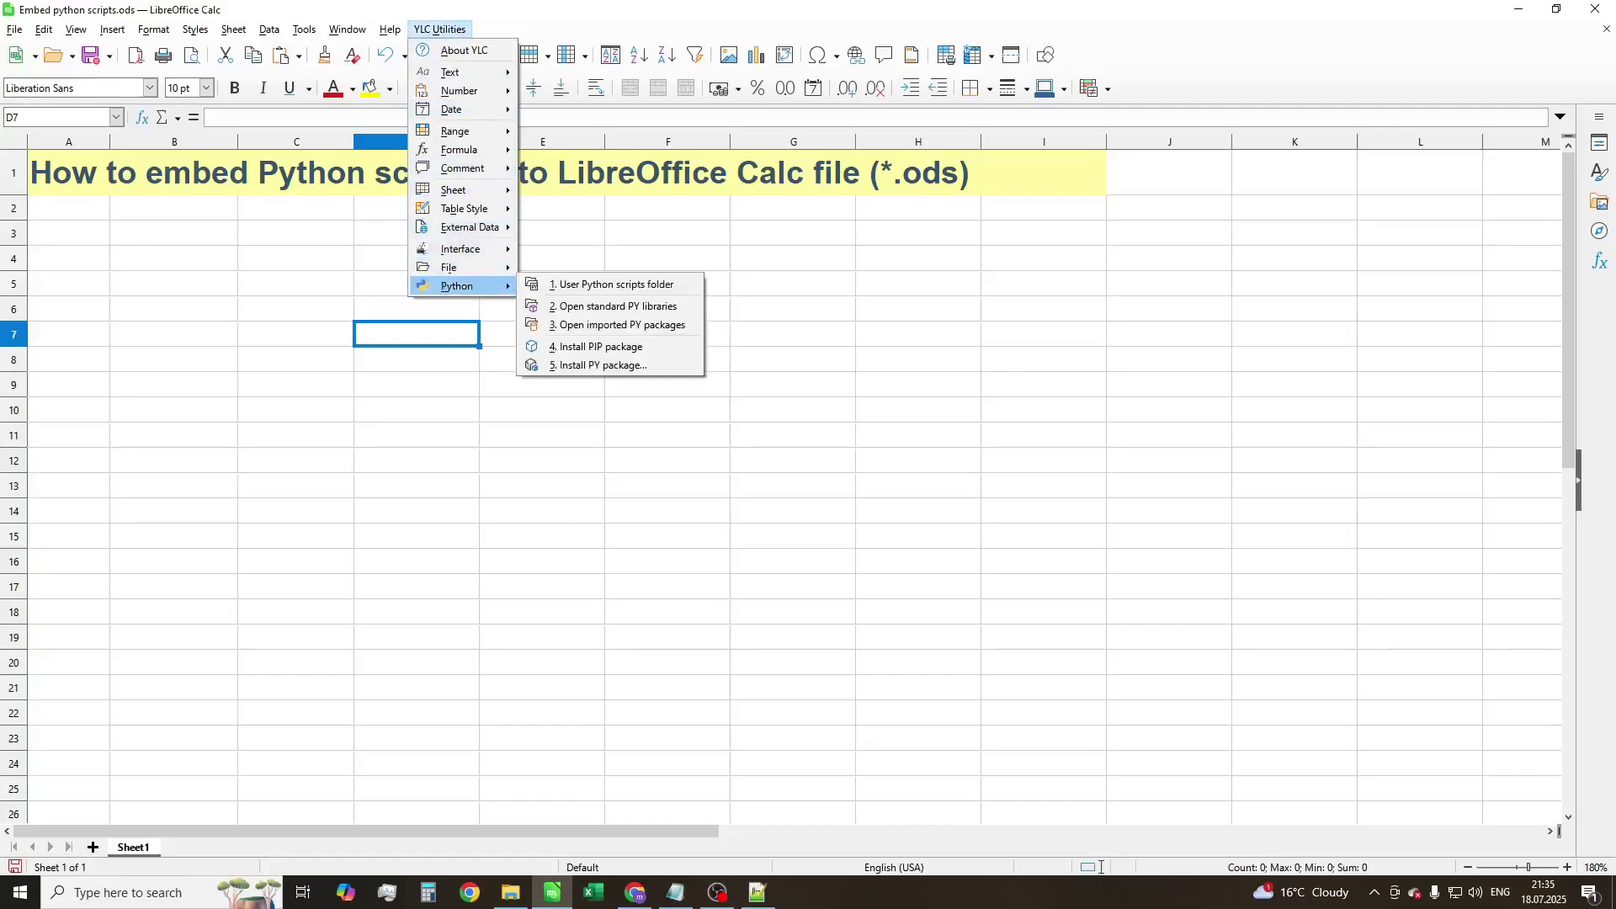
key("Return")
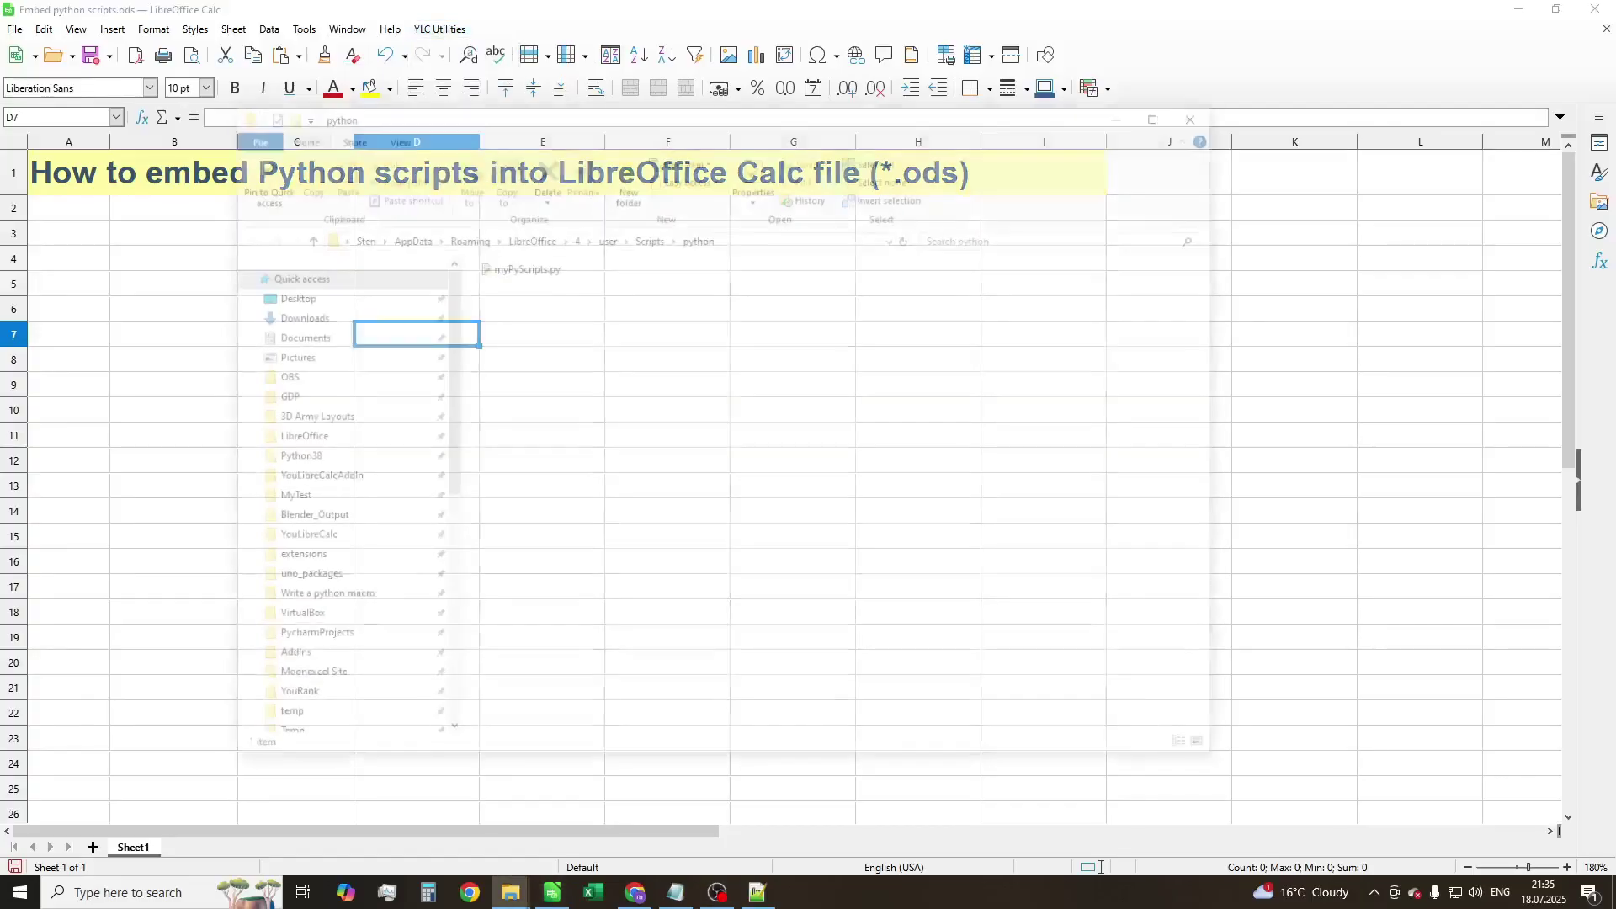
key("alt+d")
key("End")
key("Escape")
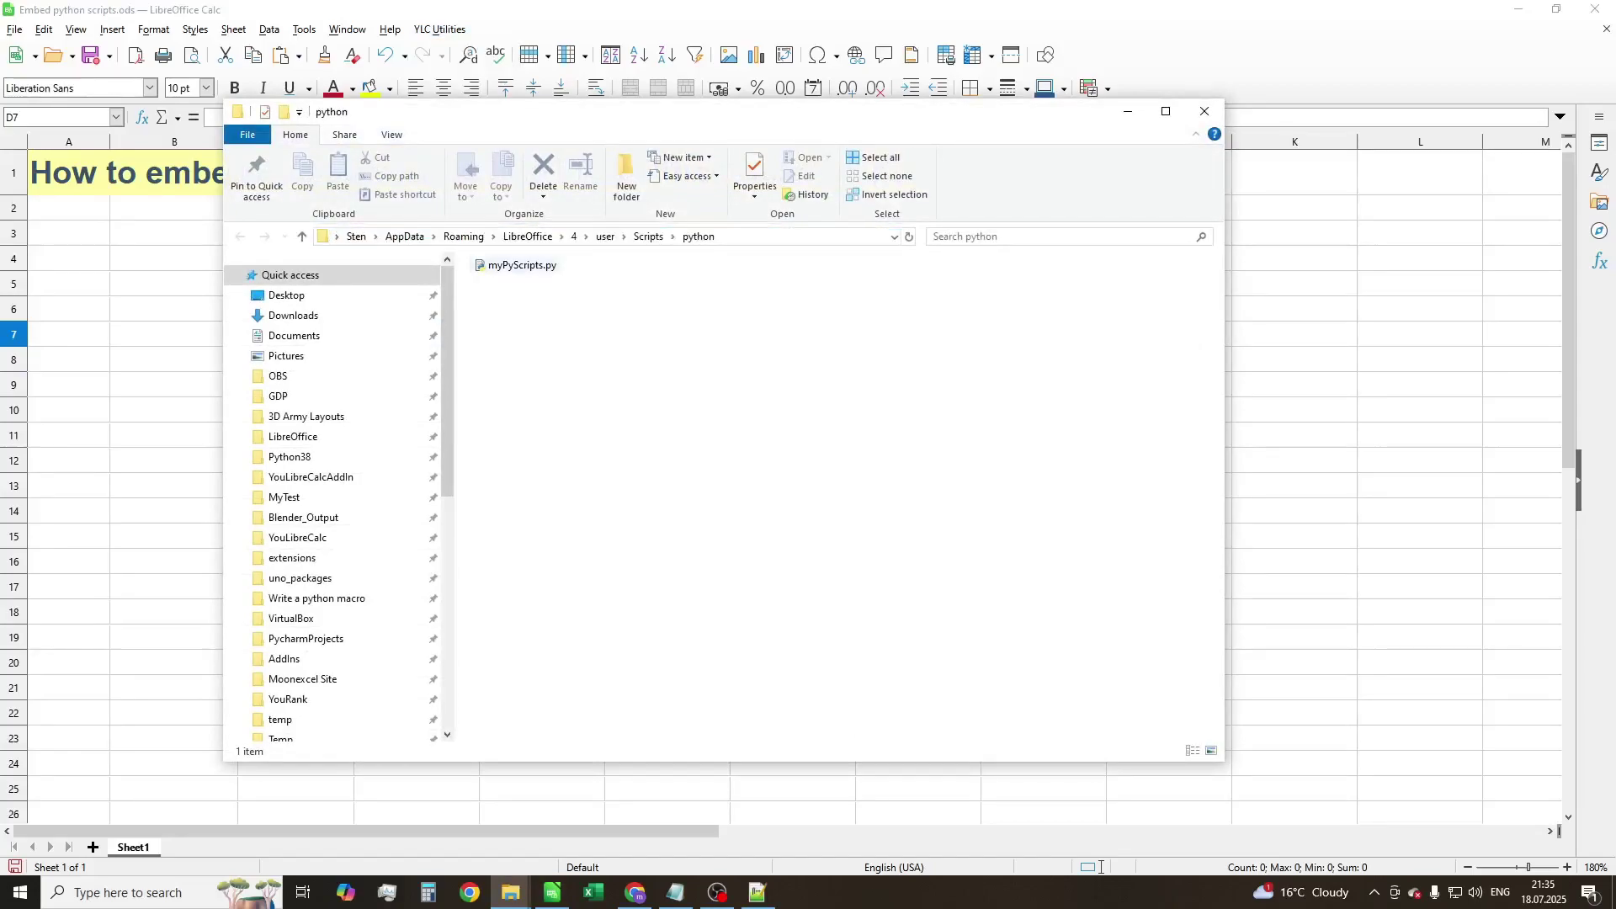
right_click(527, 265)
left_click(589, 316)
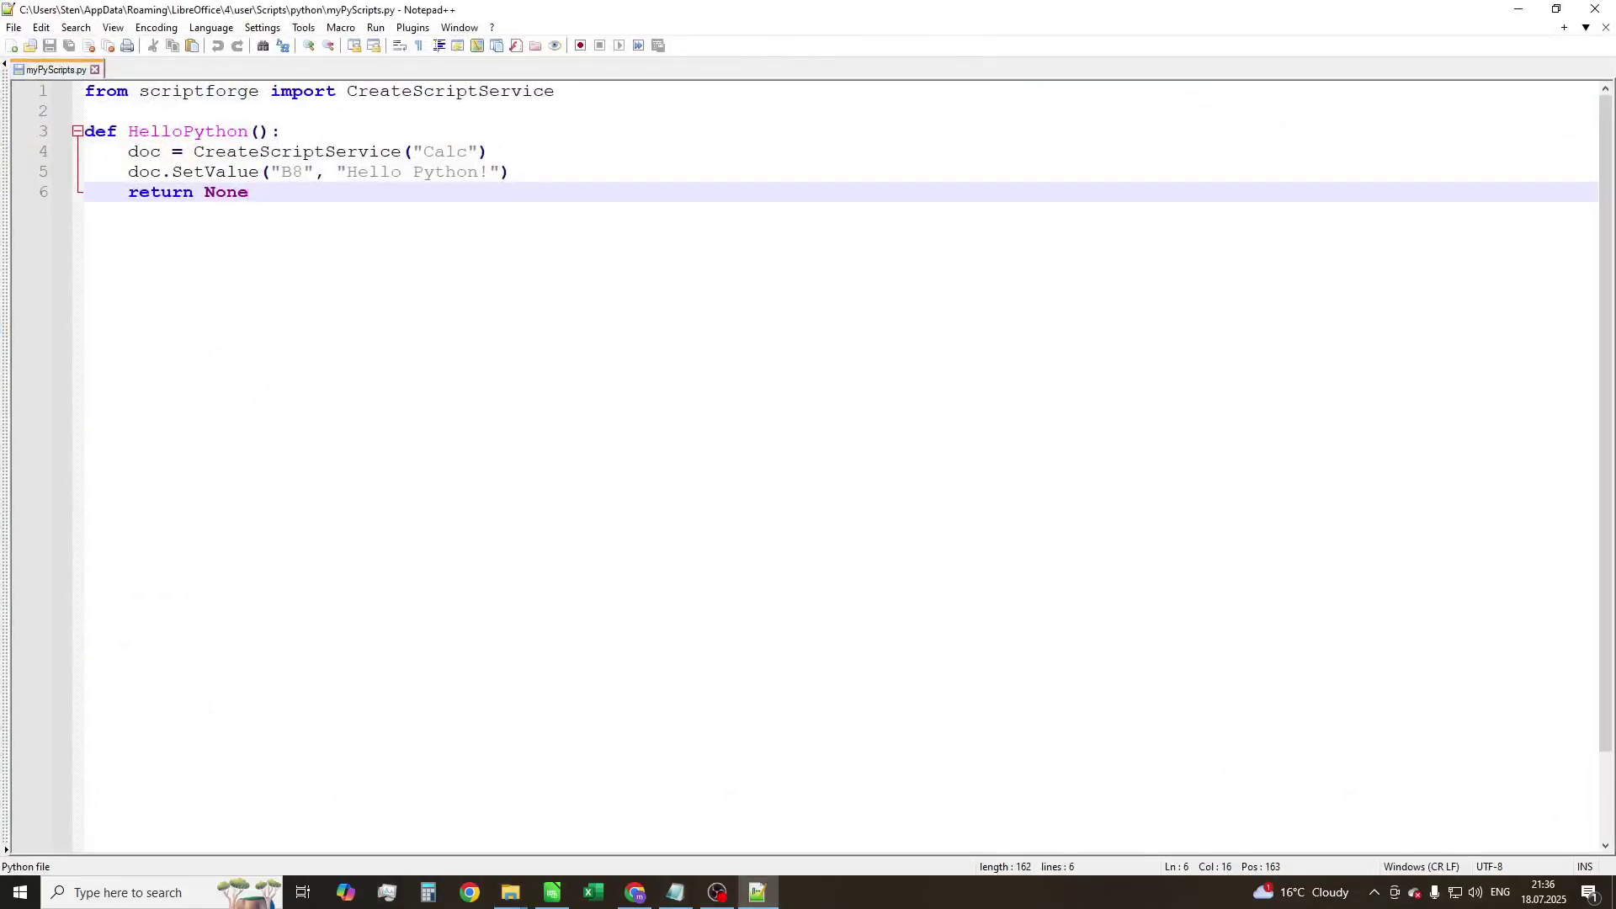
Highlight the 'Hello Python!' text and B8 reference in HelloPython, then minimize Notepad++
left_click_drag(347, 172, 489, 171)
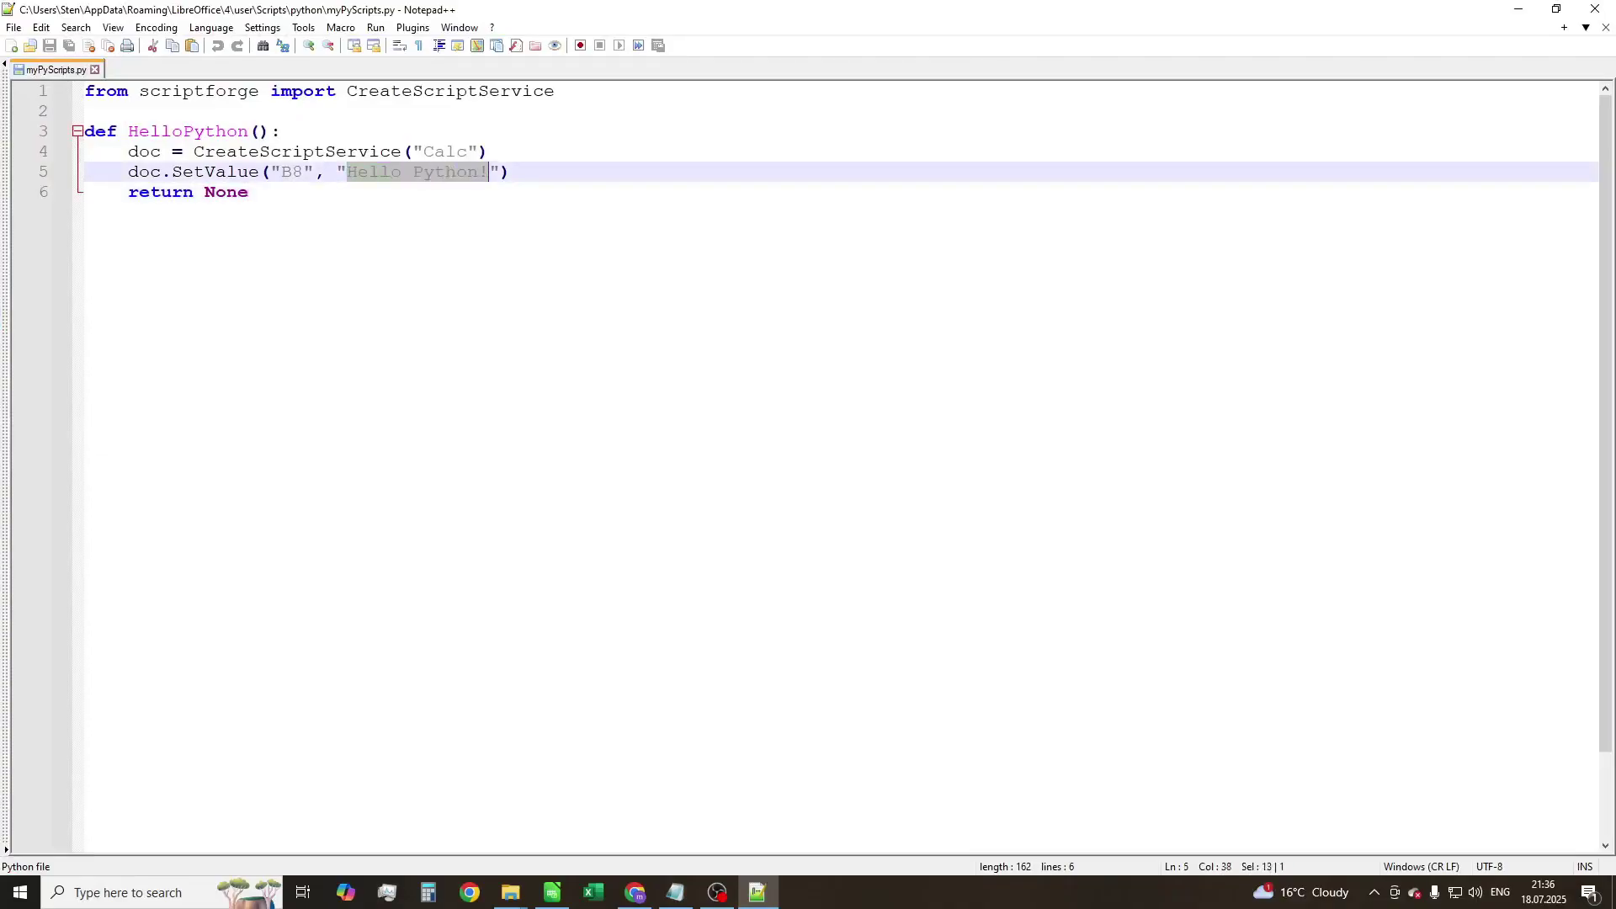
left_click_drag(281, 171, 302, 171)
left_click(249, 192)
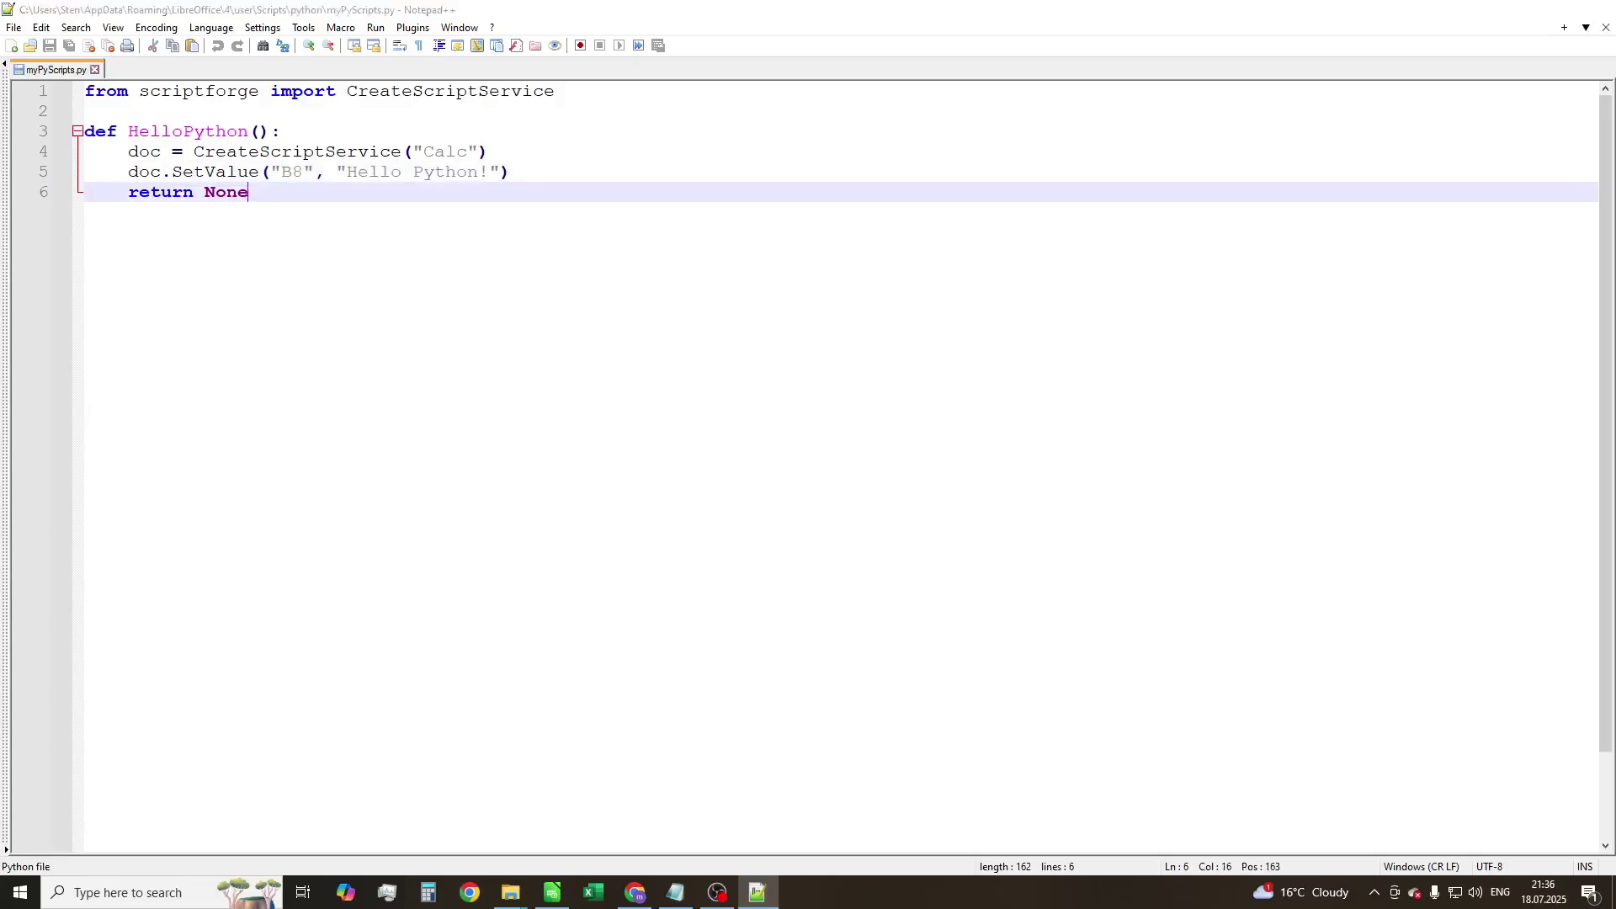
left_click(1518, 8)
Close Explorer, run HelloPython from the Python macros organiser and check 'Hello Python!' in B8
left_click(1204, 111)
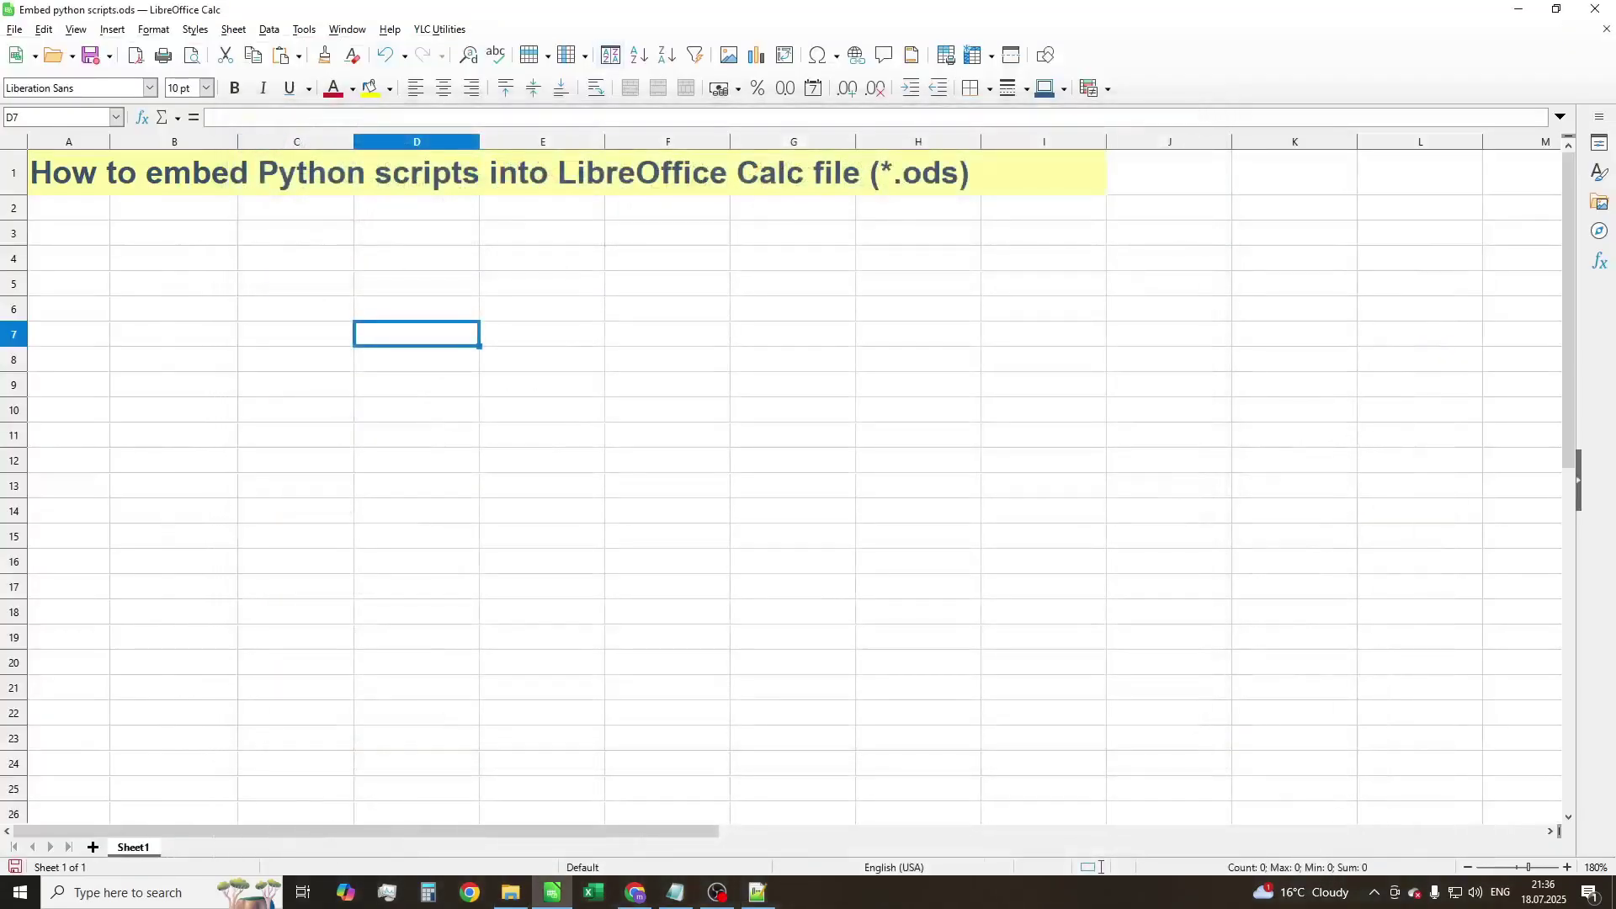
left_click(304, 30)
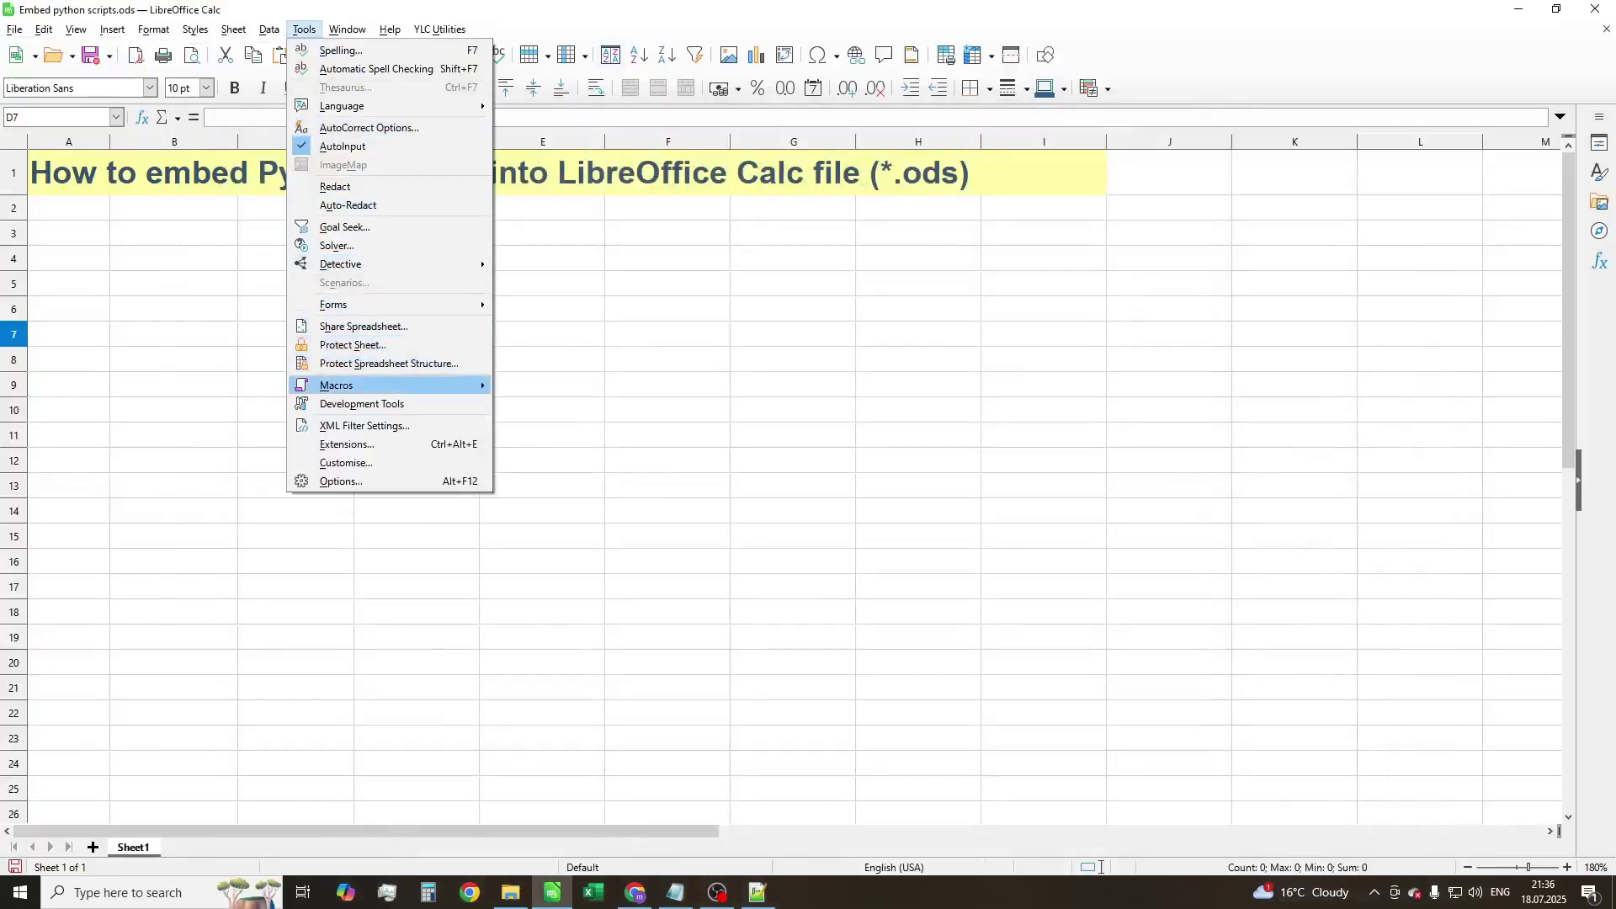
mouse_move(336, 384)
mouse_move(572, 438)
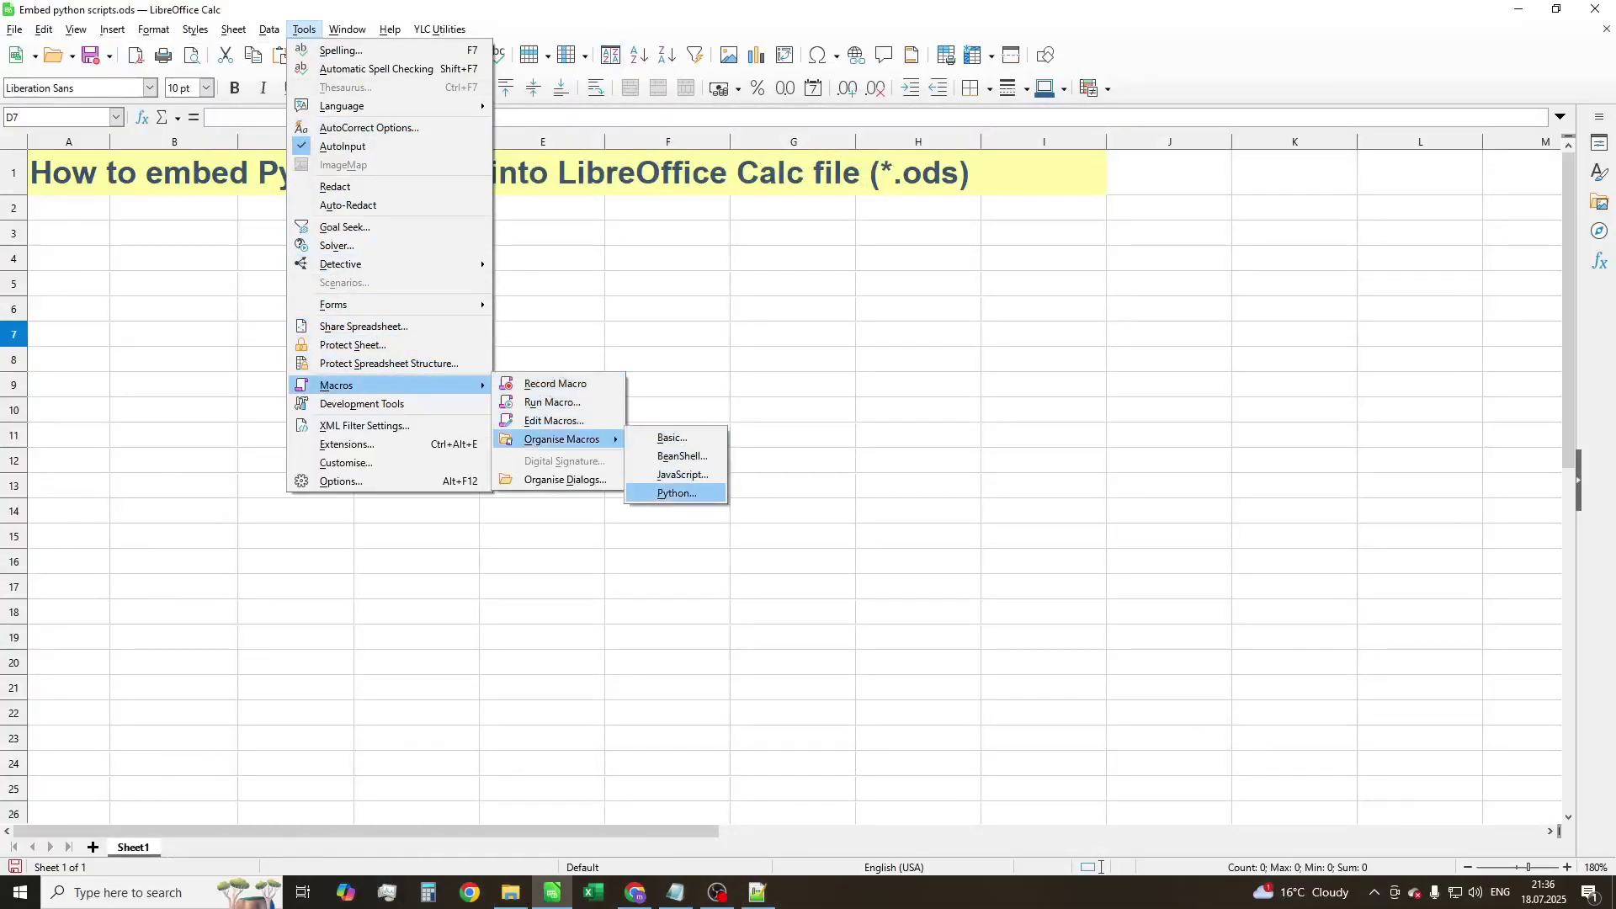
left_click(673, 492)
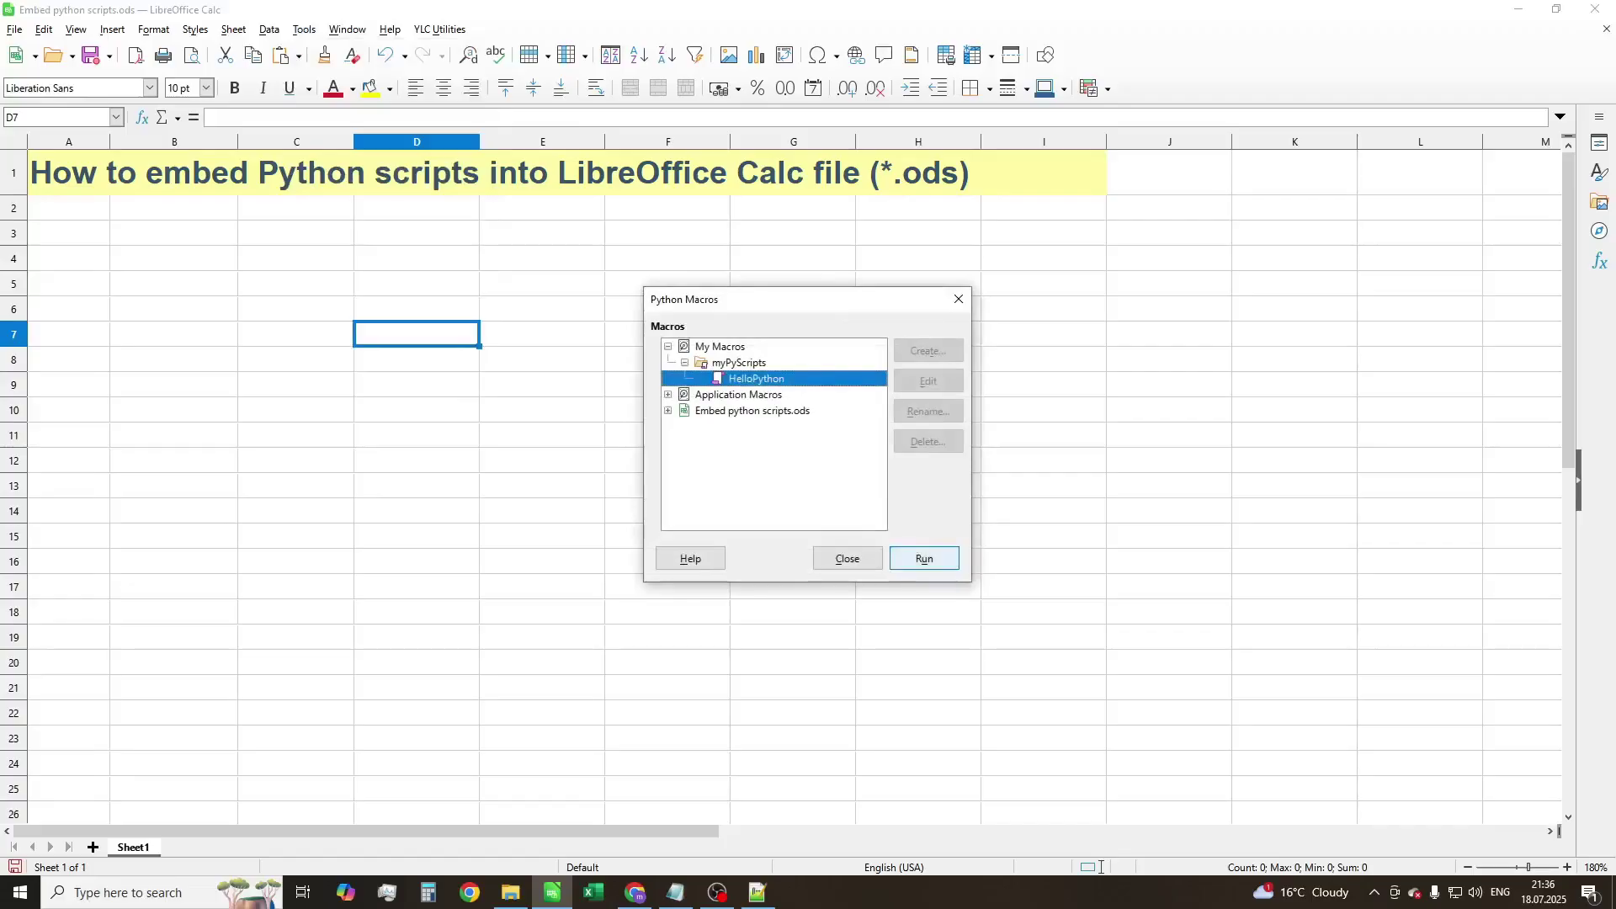
key("Return")
left_click(173, 360)
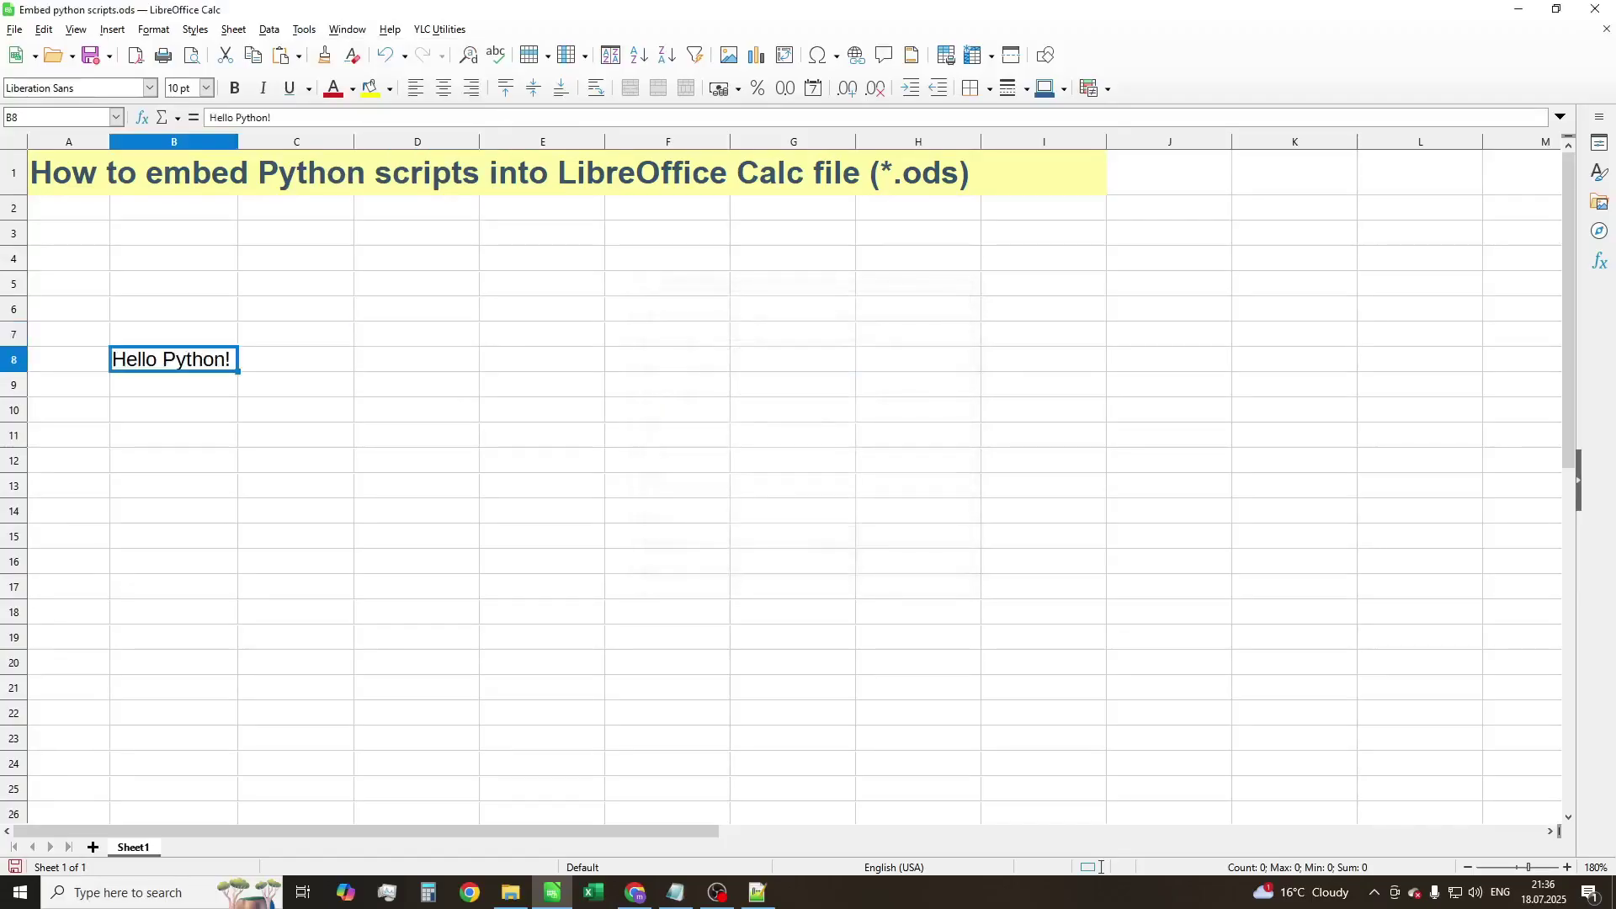
Move the selection to empty cell E13
left_click(542, 486)
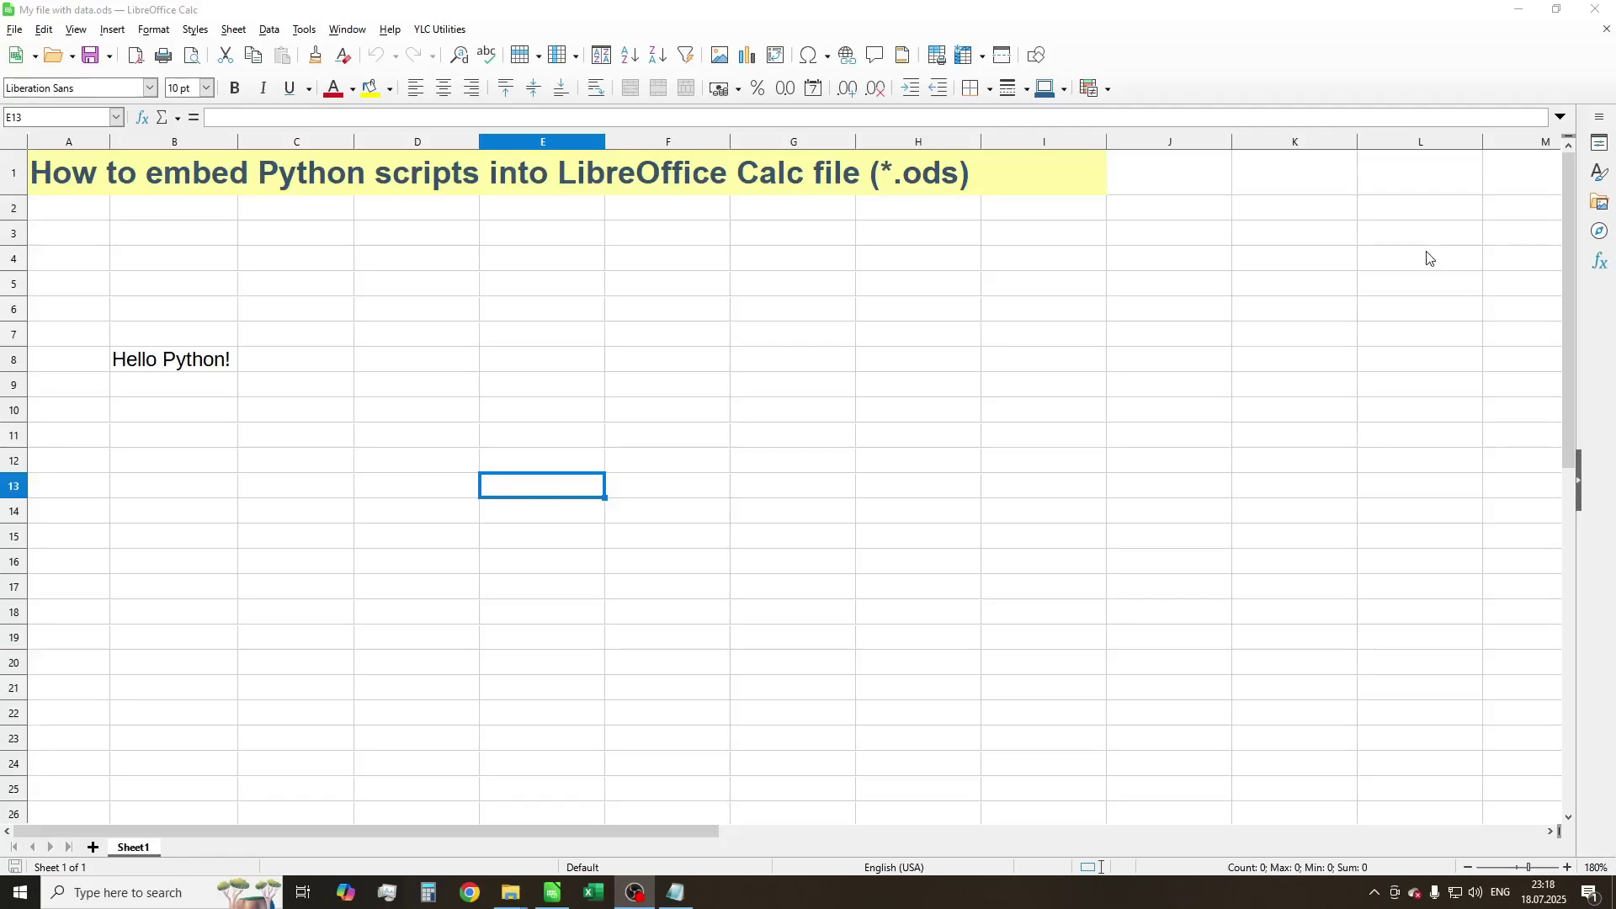
Close Calc and duplicate My file with data.ods in File Explorer
left_click(1595, 8)
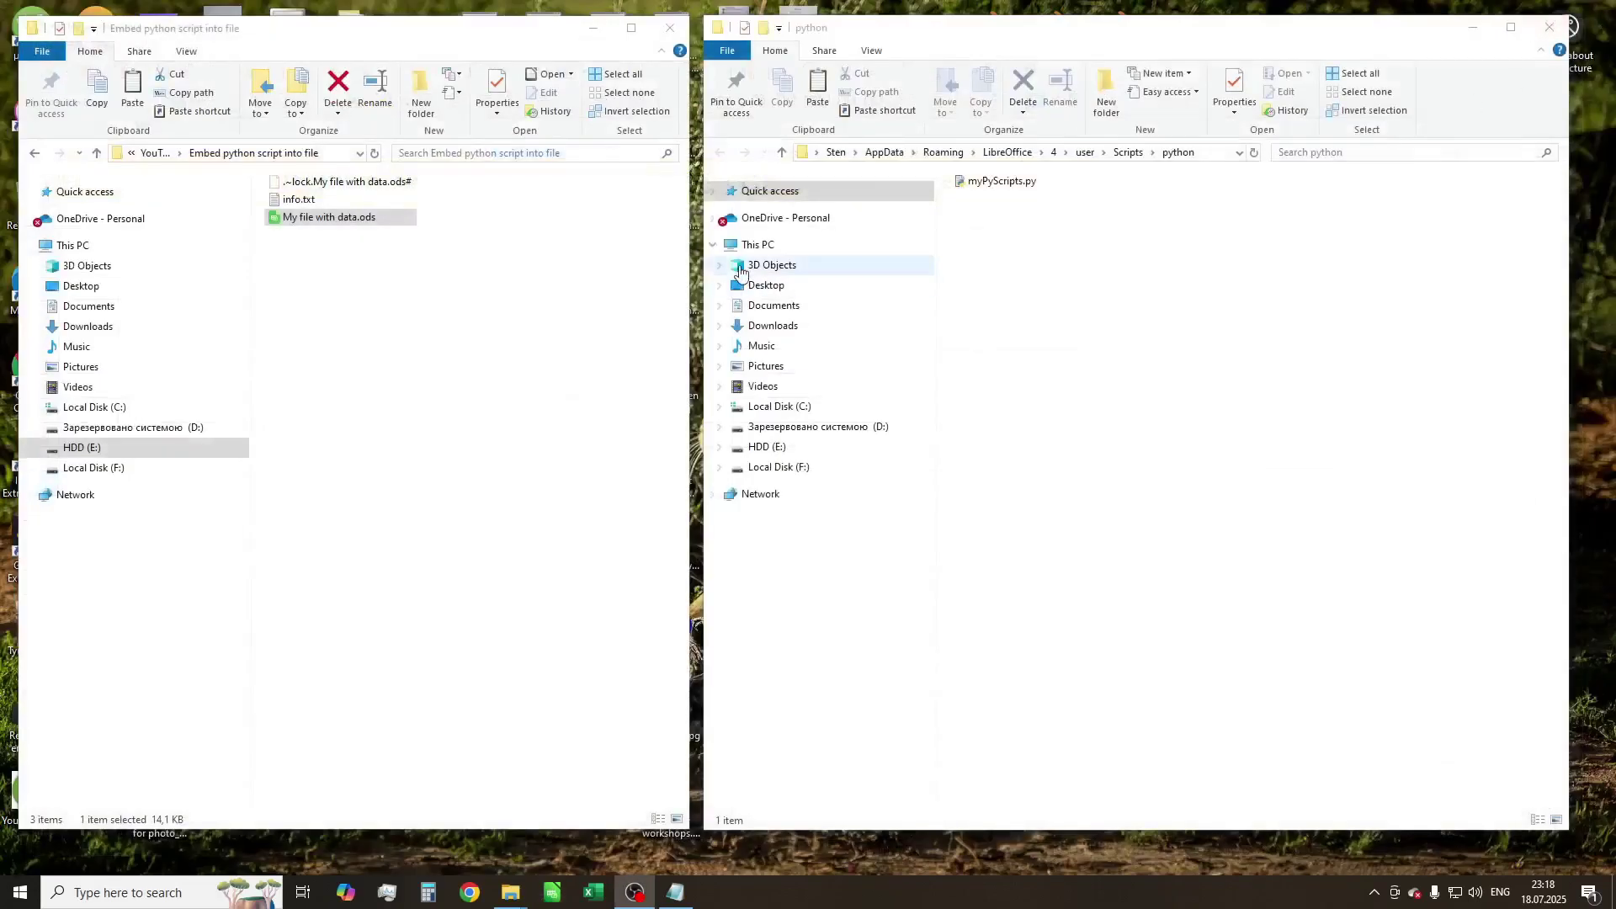
left_click(345, 202)
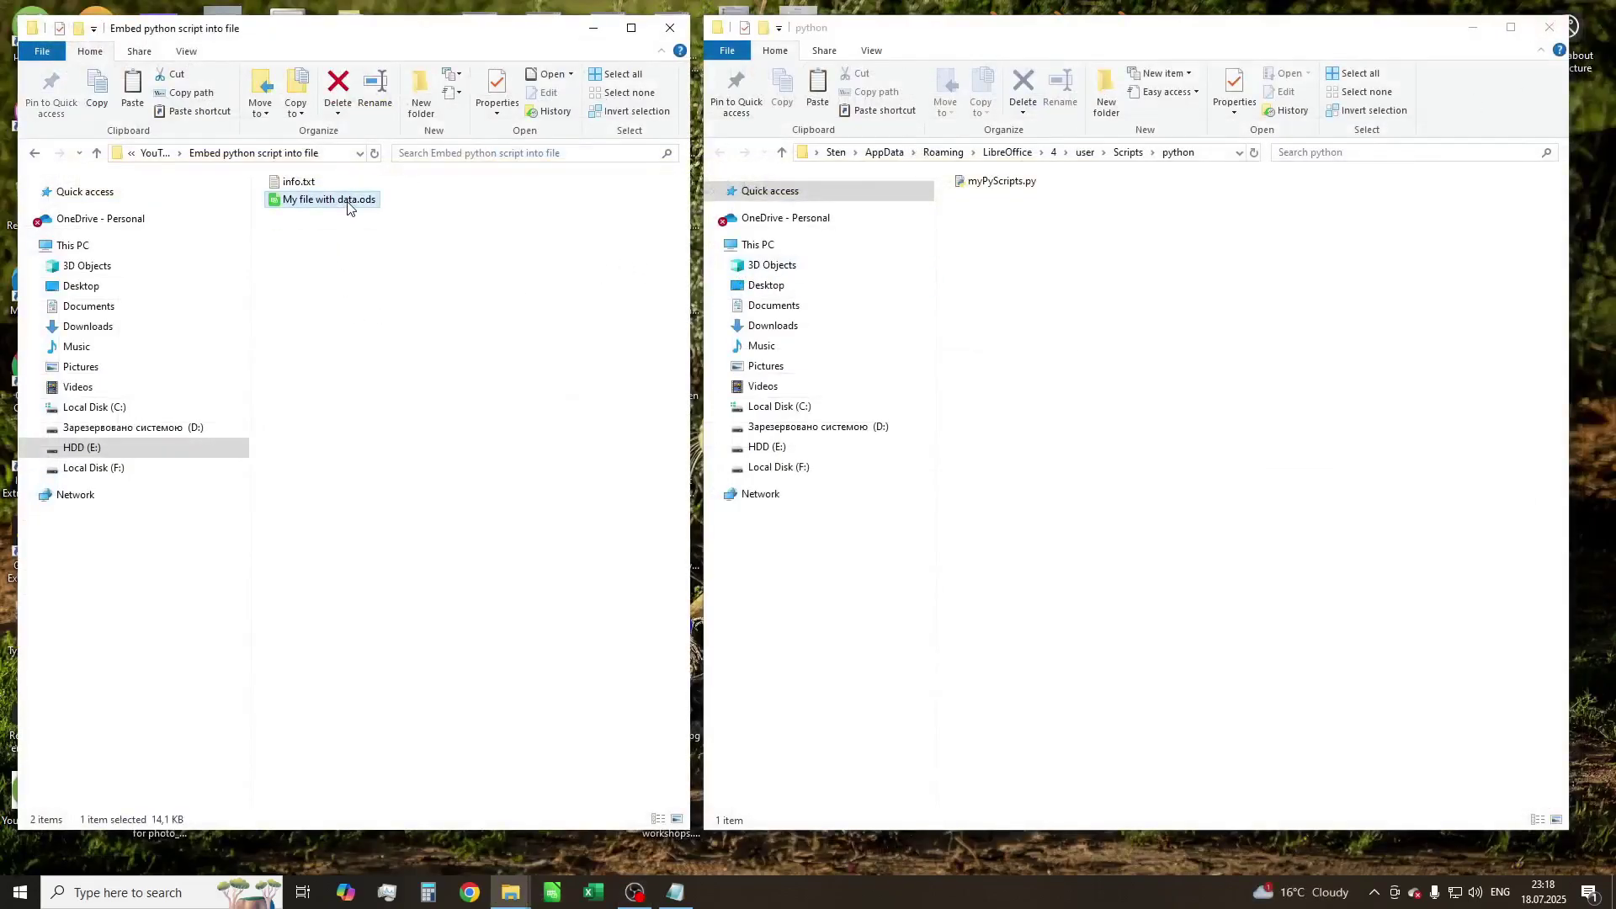
key("ctrl+c")
key("ctrl+v")
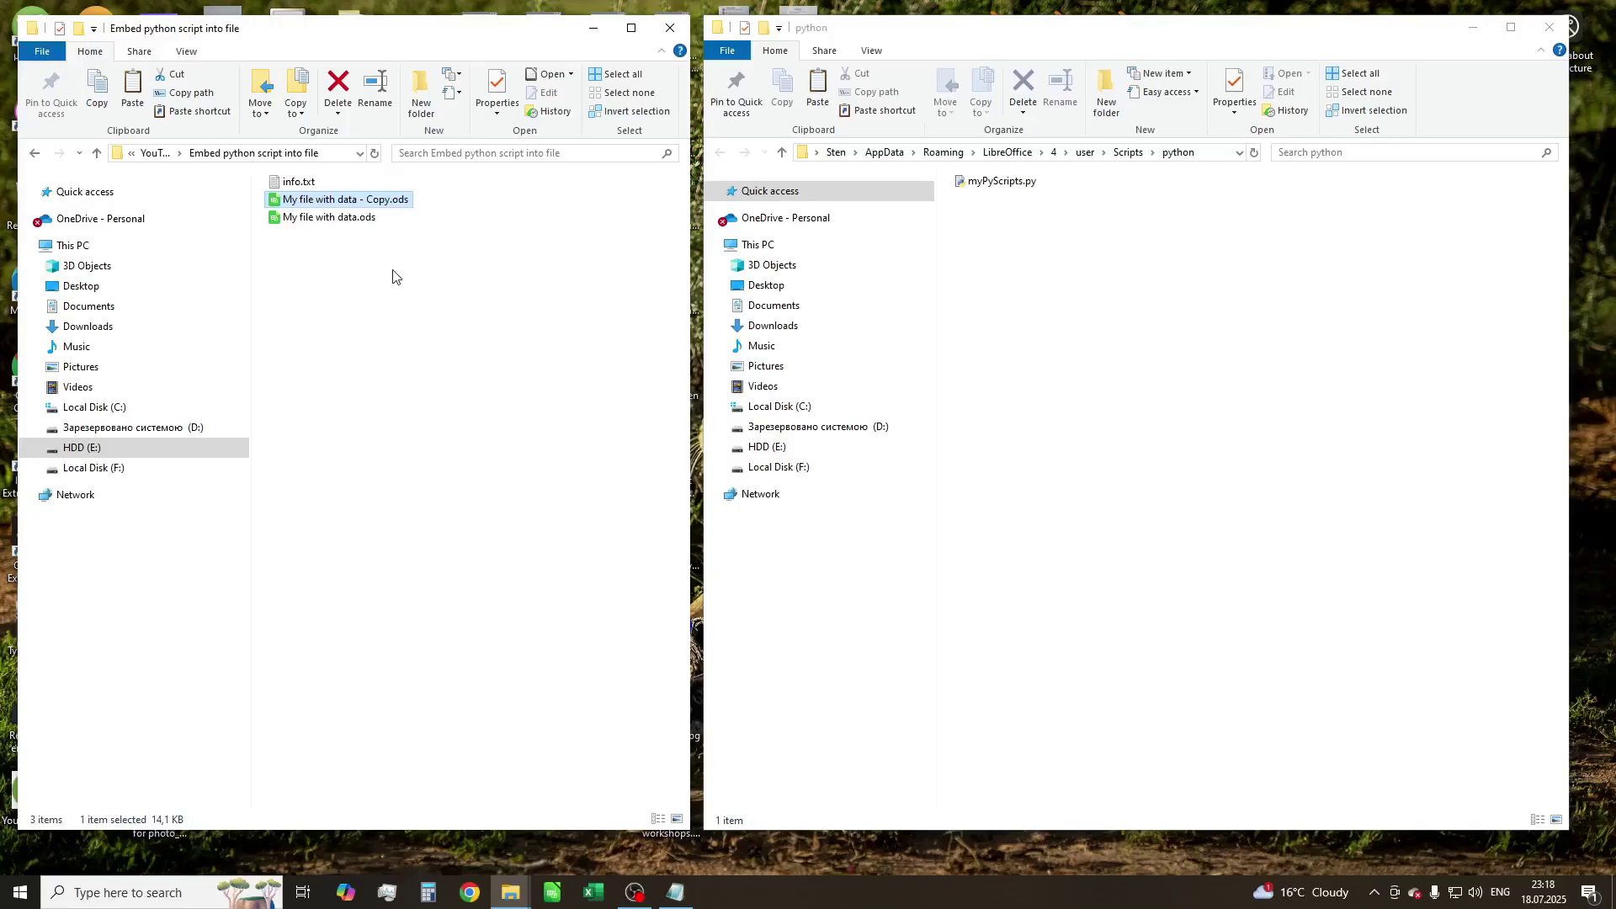
Rename the copy to My file with data_embeded_py.zip and confirm the extension change
key("F2")
key("Right")
key("BackSpace")
key("BackSpace")
key("BackSpace")
key("BackSpace")
key("BackSpace")
key("BackSpace")
key("BackSpace")
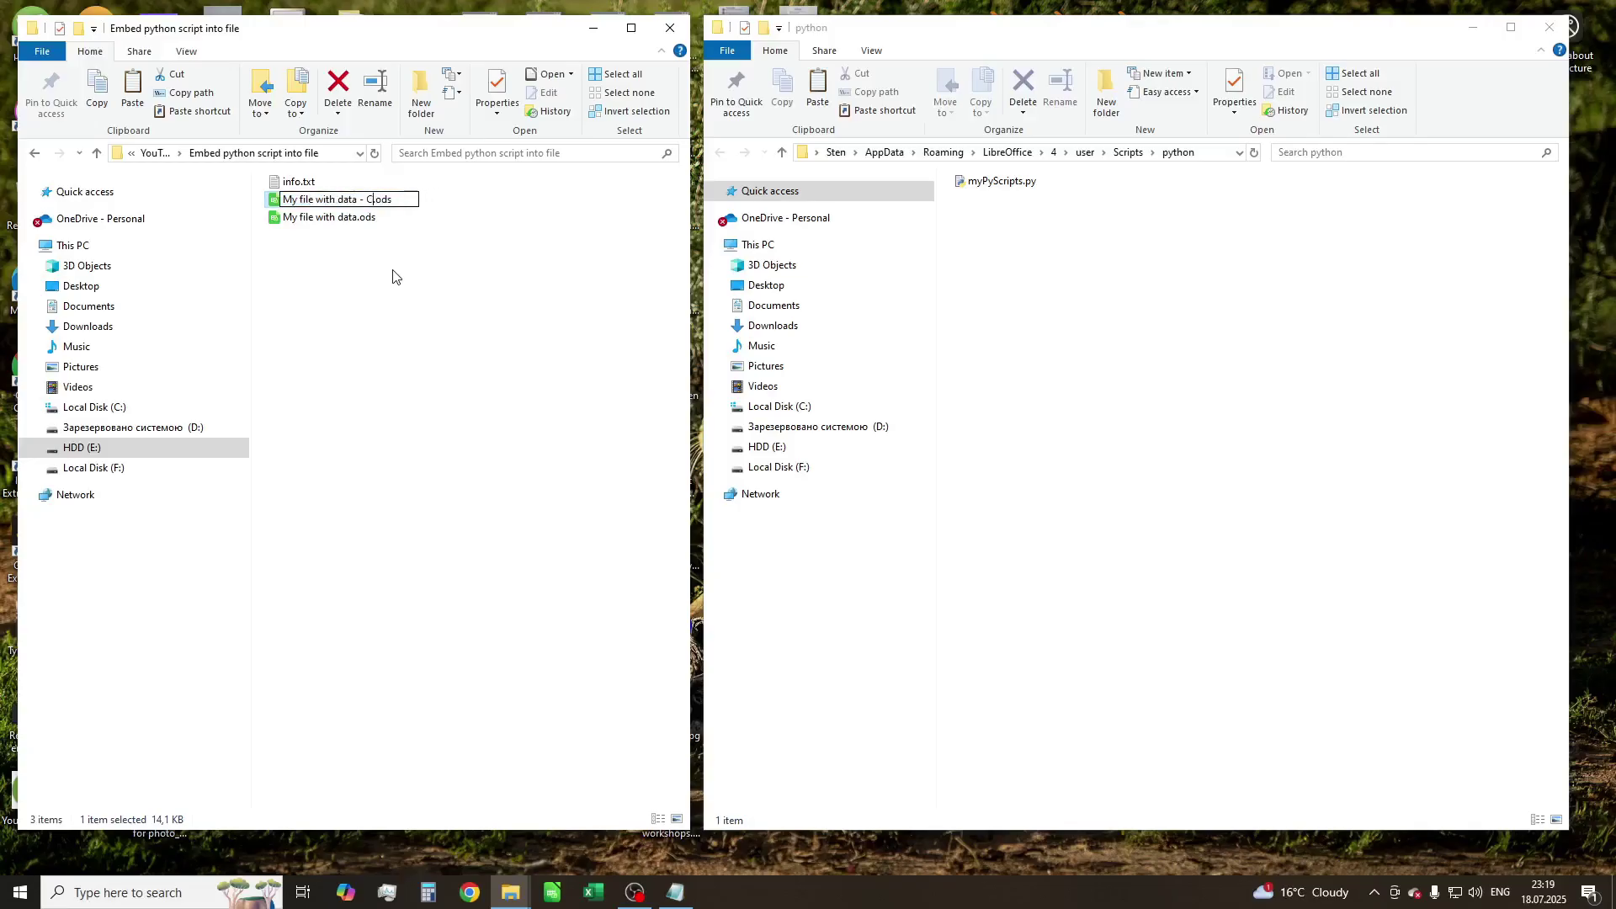
type("_embeded_py")
key("Delete")
key("Delete")
key("Delete")
type("zip")
key("Return")
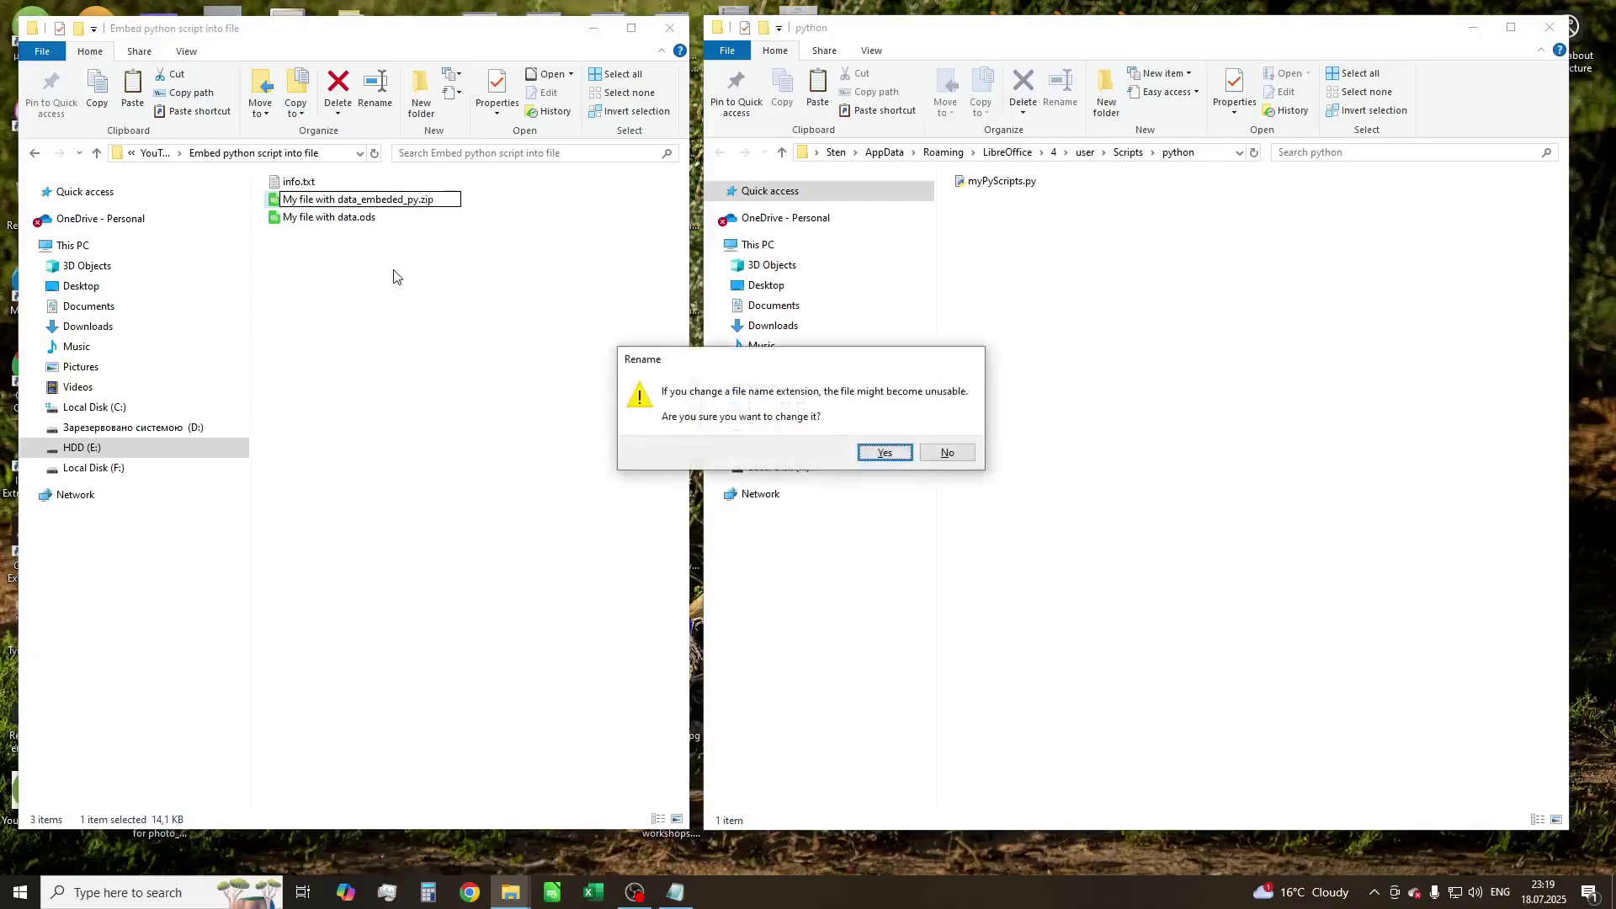
key("Return")
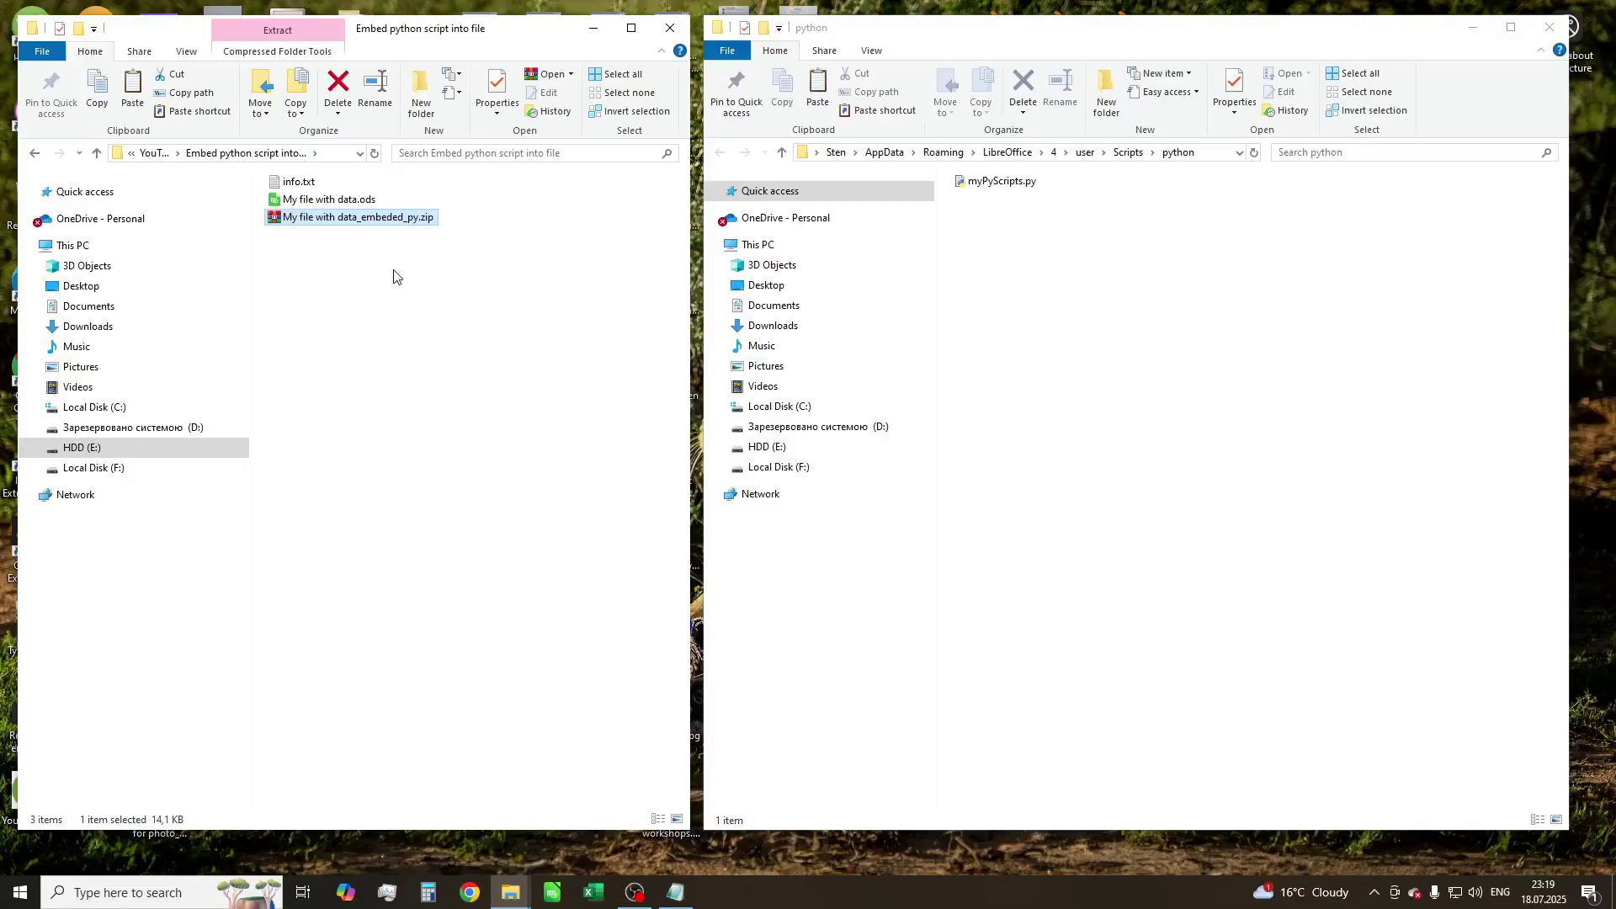
Extract My file with data_embeded_py.zip into its own folder and delete the zip
right_click(368, 224)
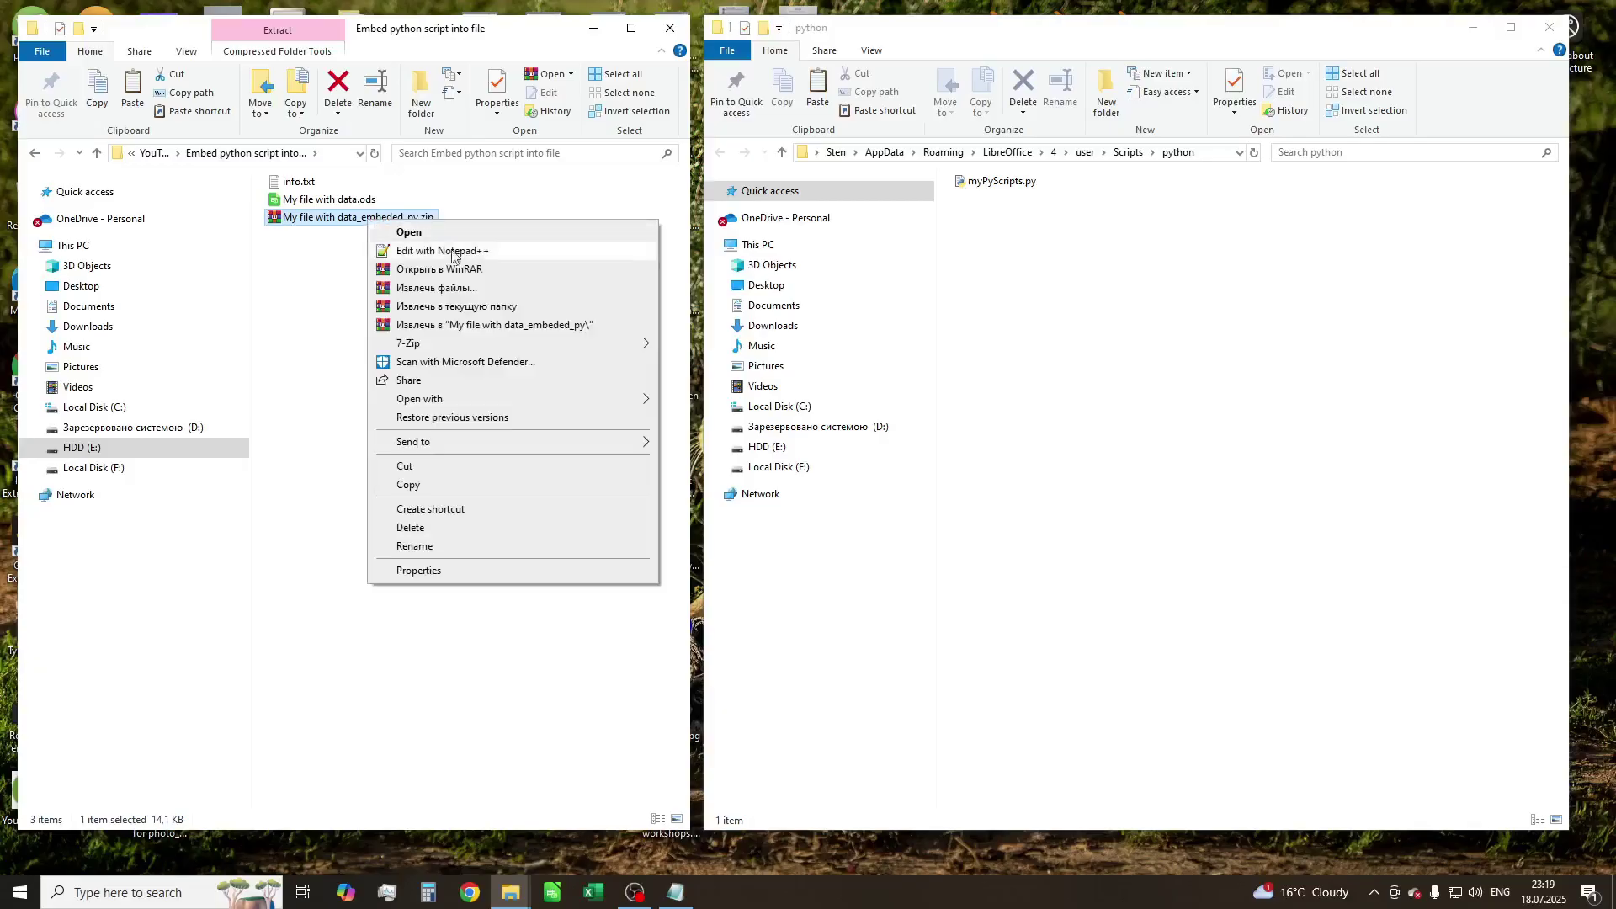
left_click(544, 328)
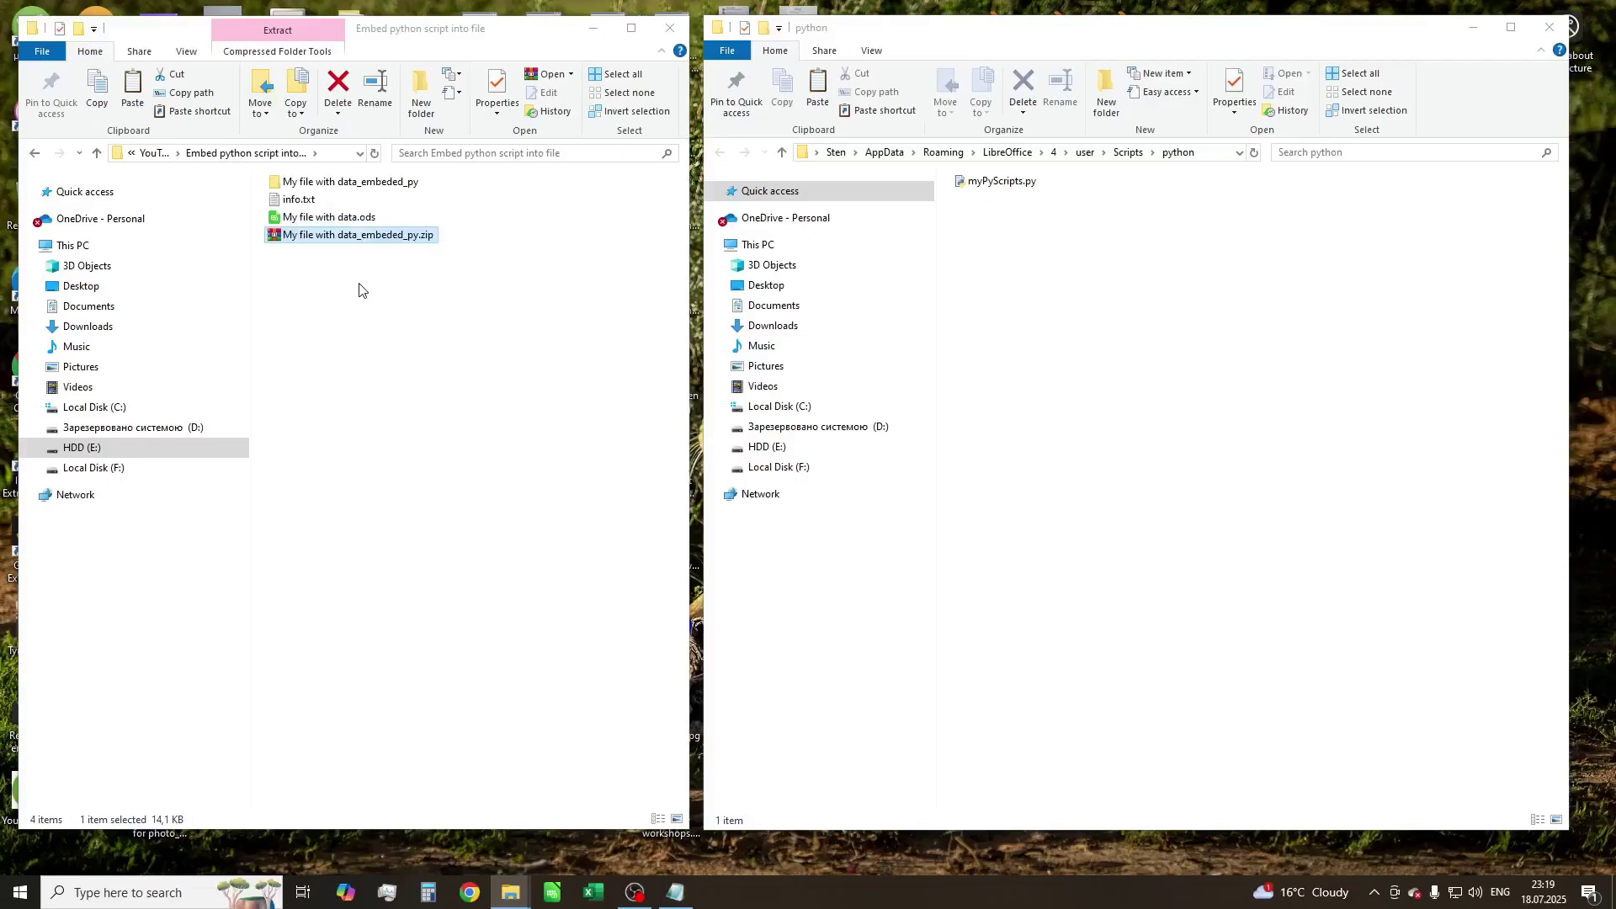
left_click(359, 241)
key("Delete")
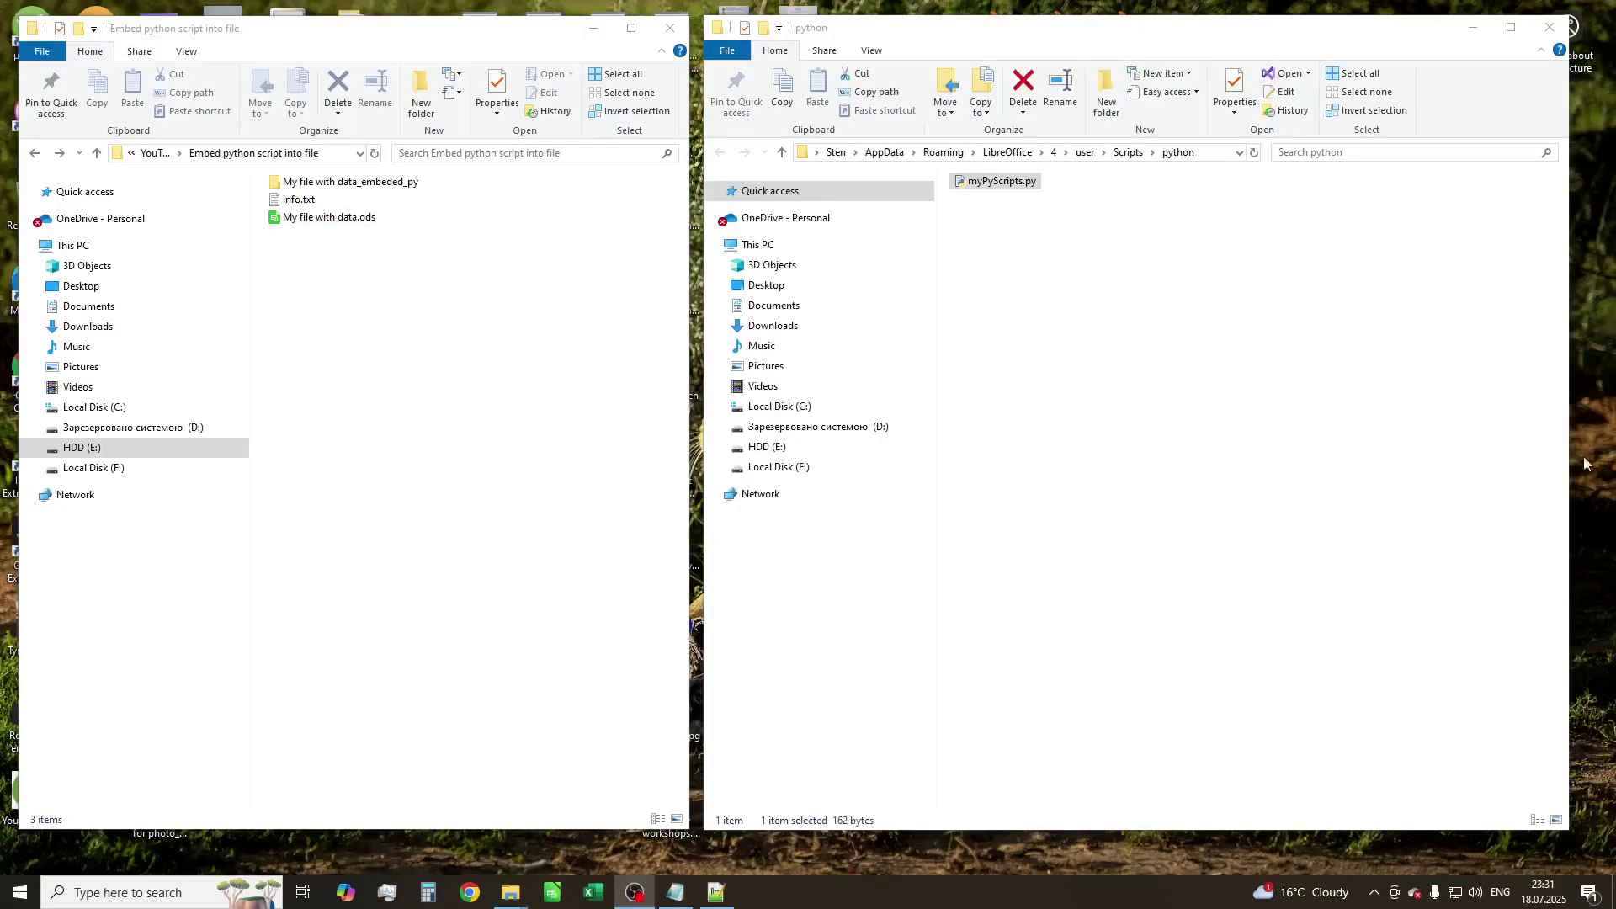
Create a Scripts folder with a python subfolder inside the extracted spreadsheet folder
double_click(362, 182)
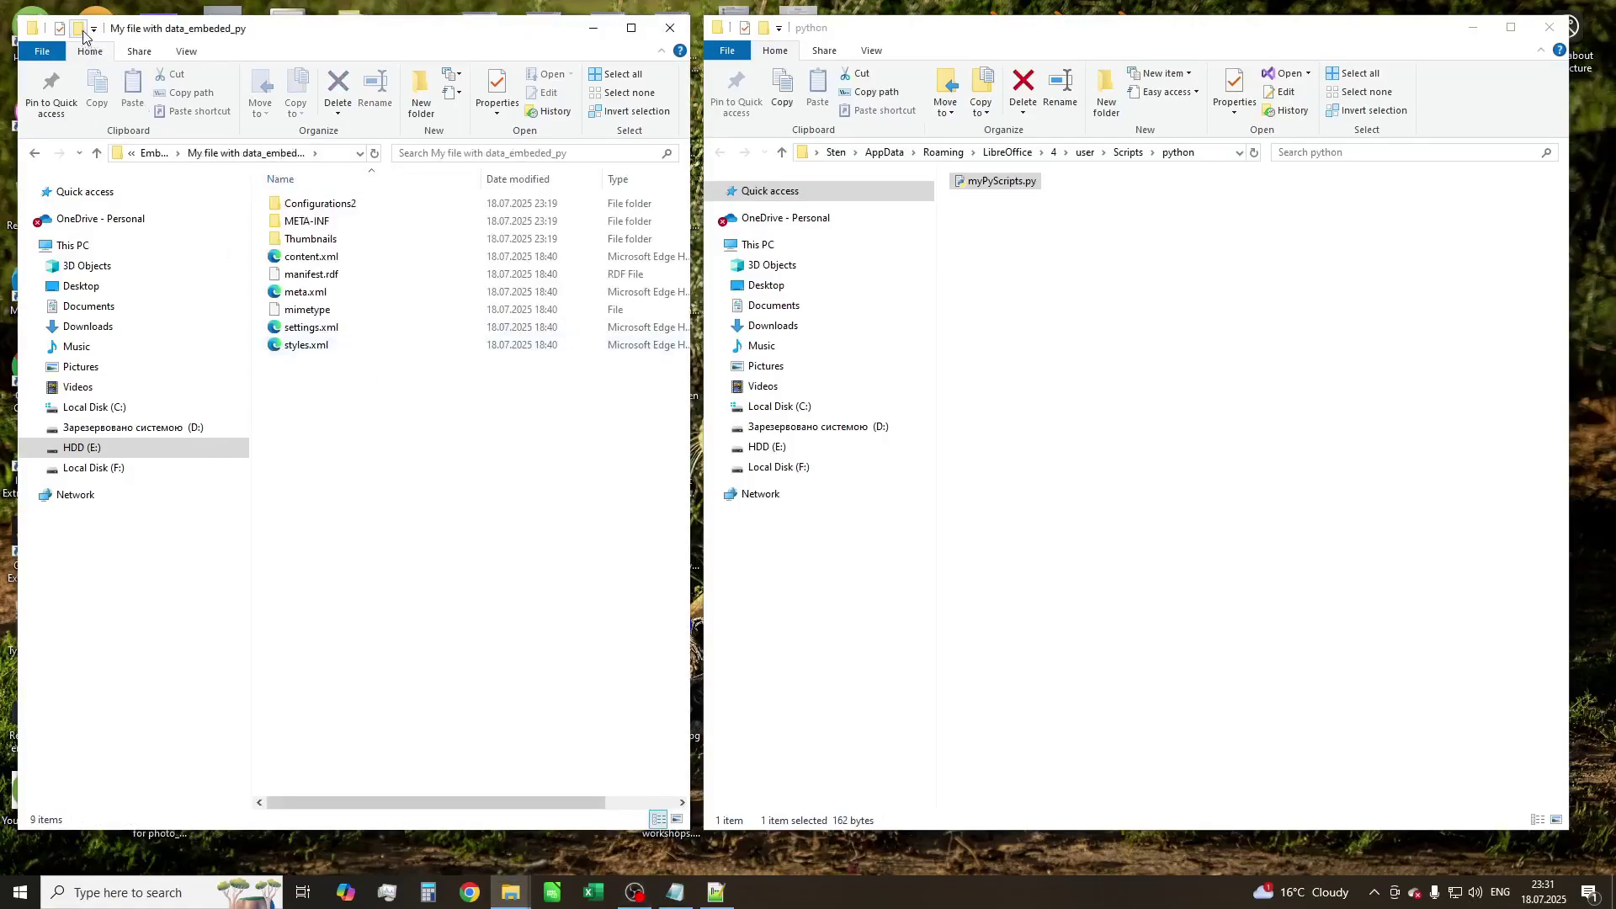
key("ctrl+shift+n")
type("Scripts")
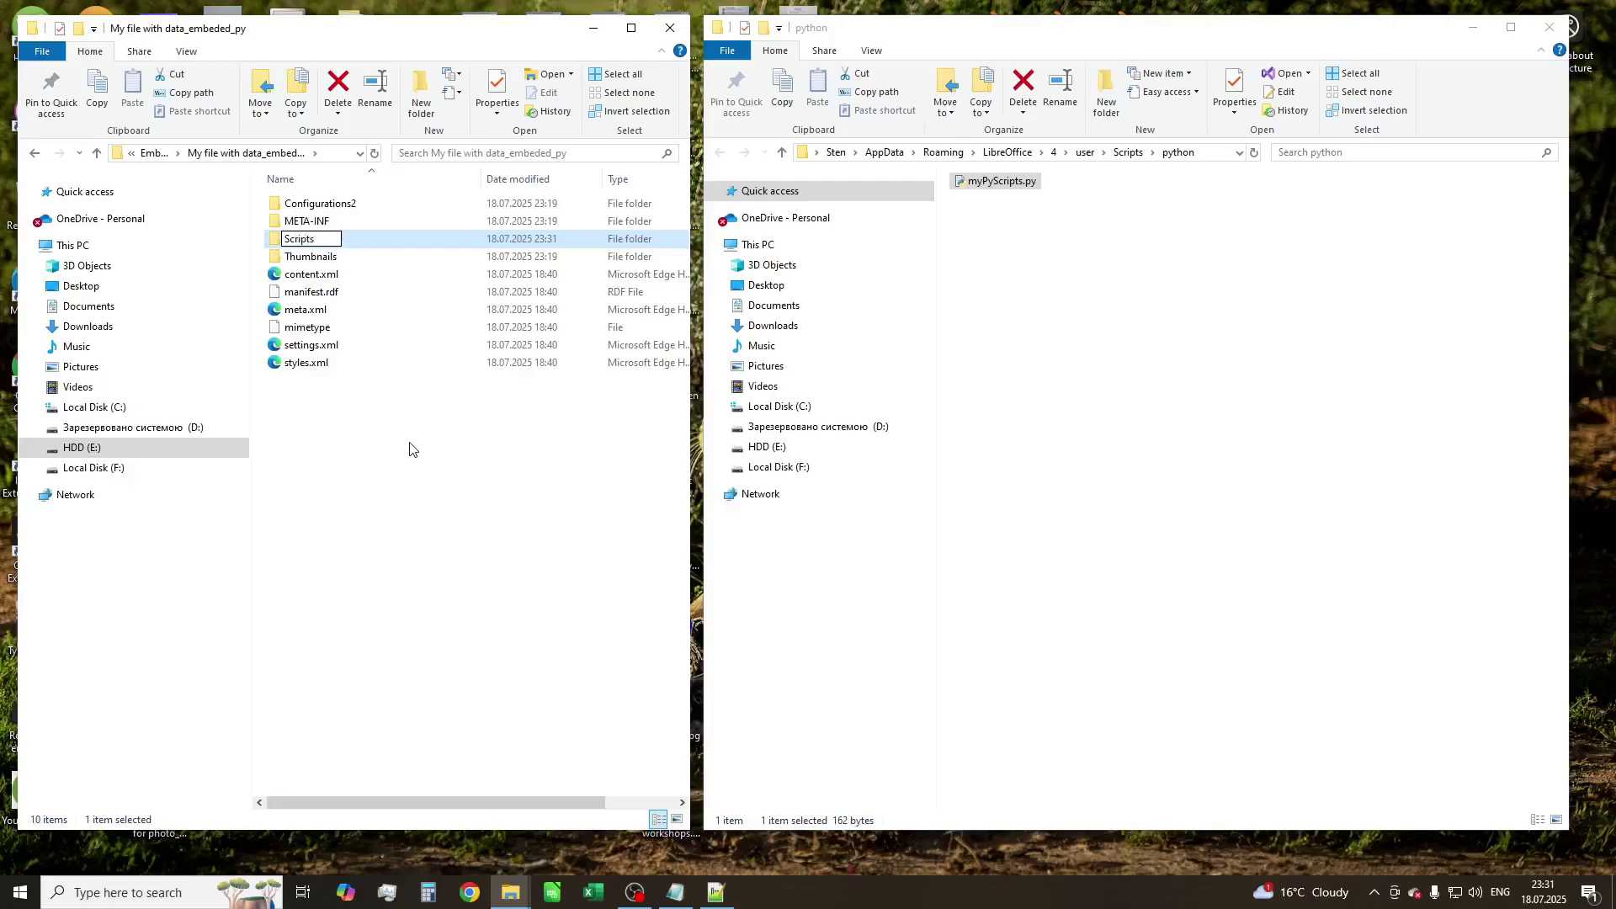
key("Return")
key("Return")
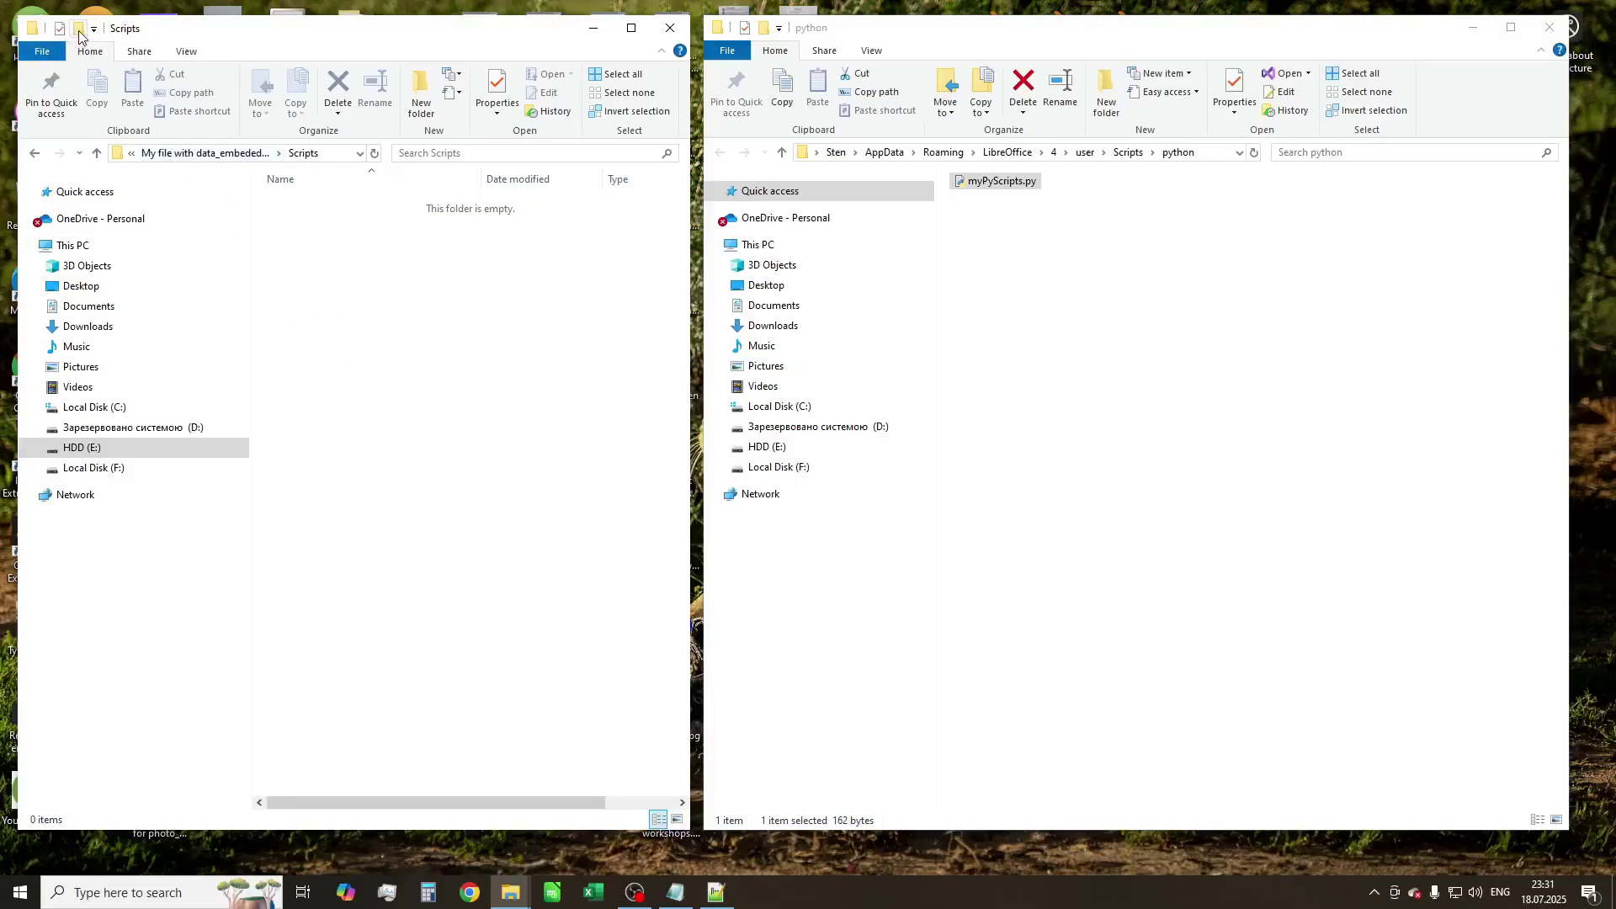
key("ctrl+shift+n")
type("python")
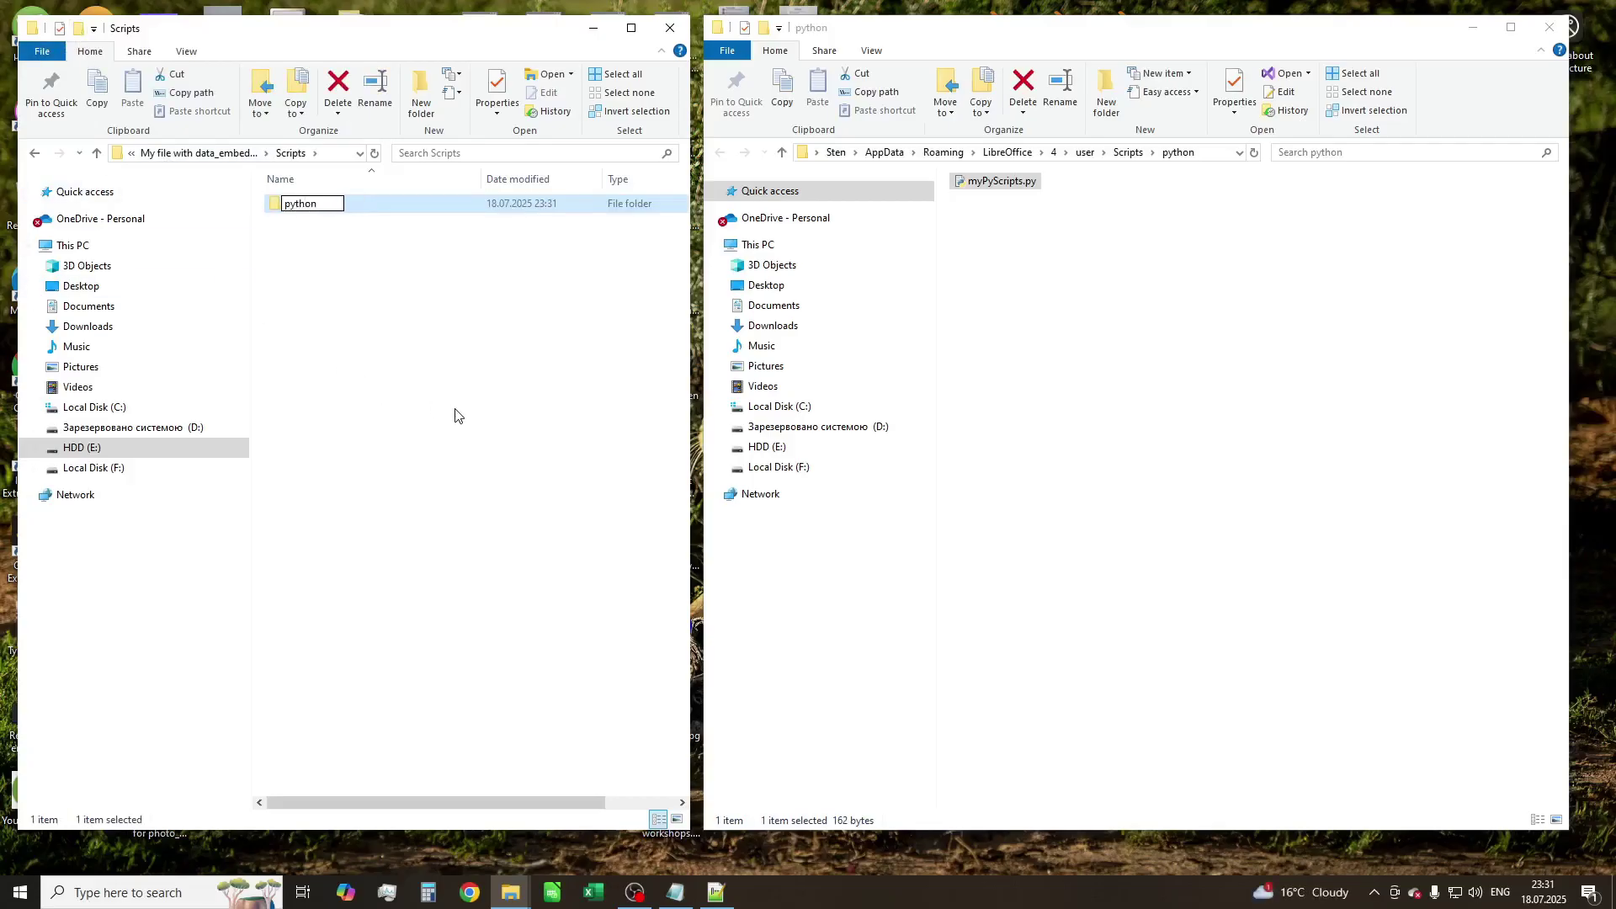
key("Return")
key("Return")
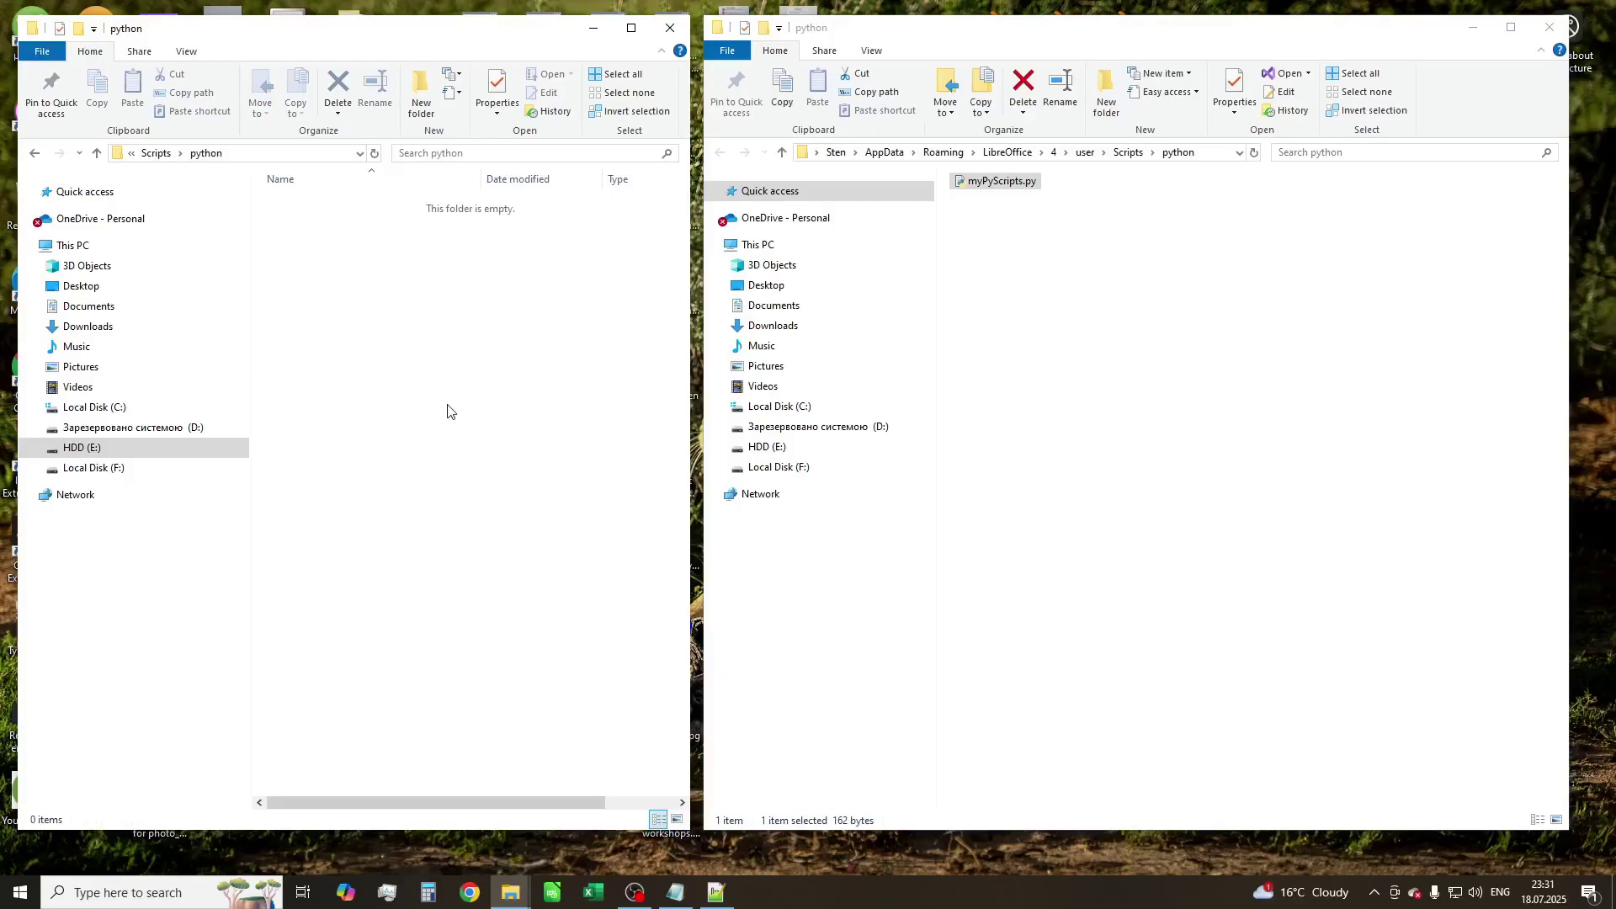
Copy myPyScripts.py from the user scripts folder into the new python folder
left_click(1006, 234)
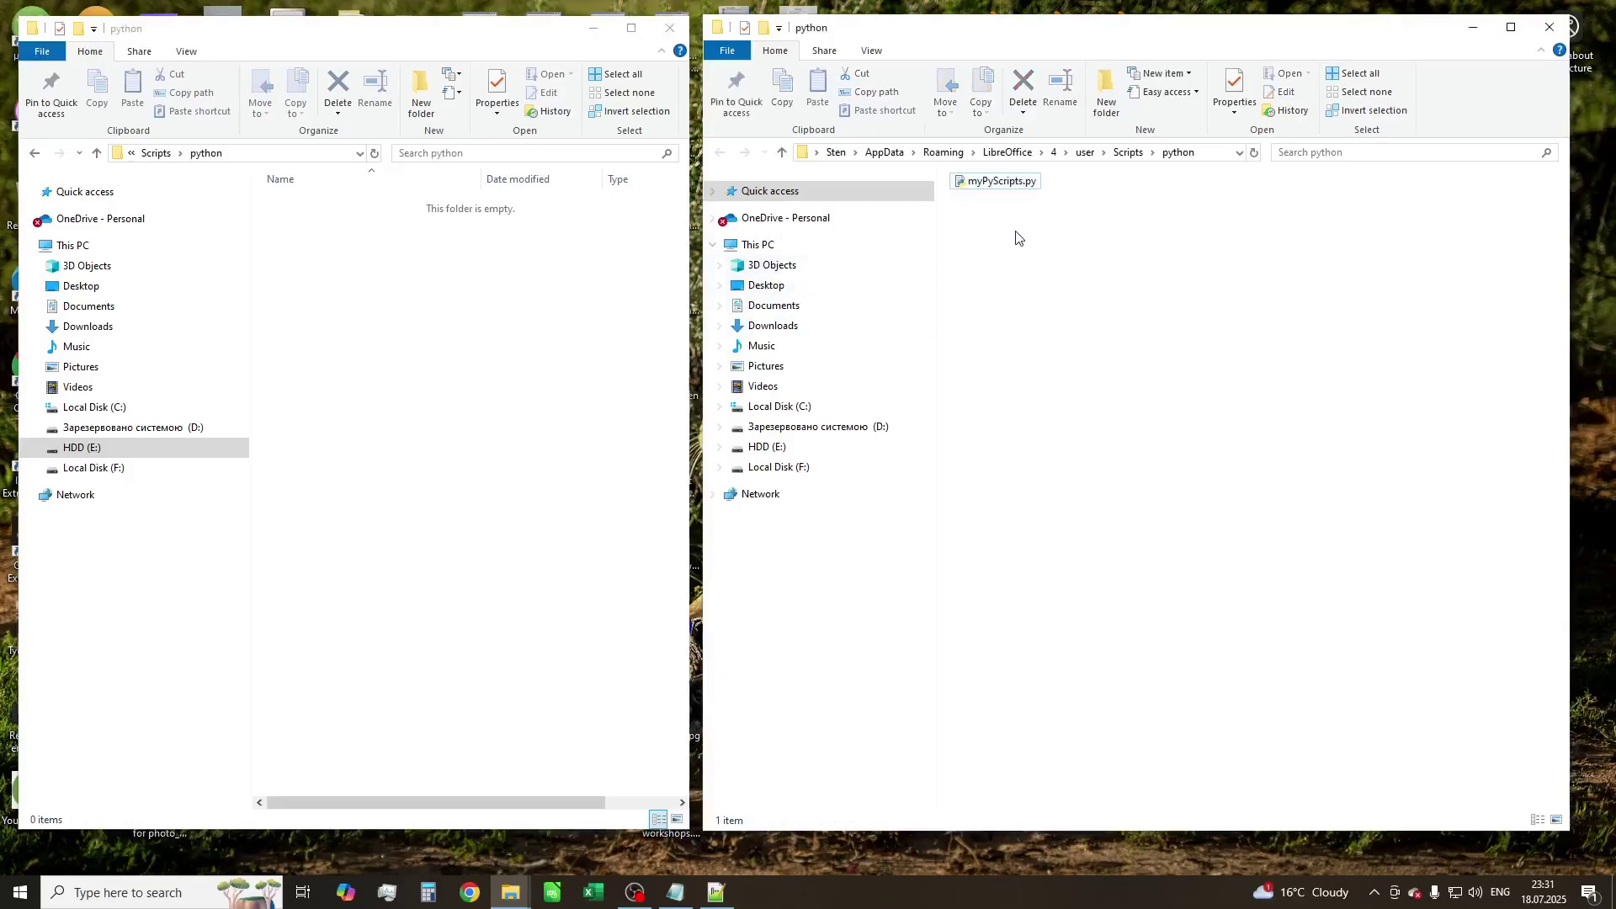
key("ctrl+c")
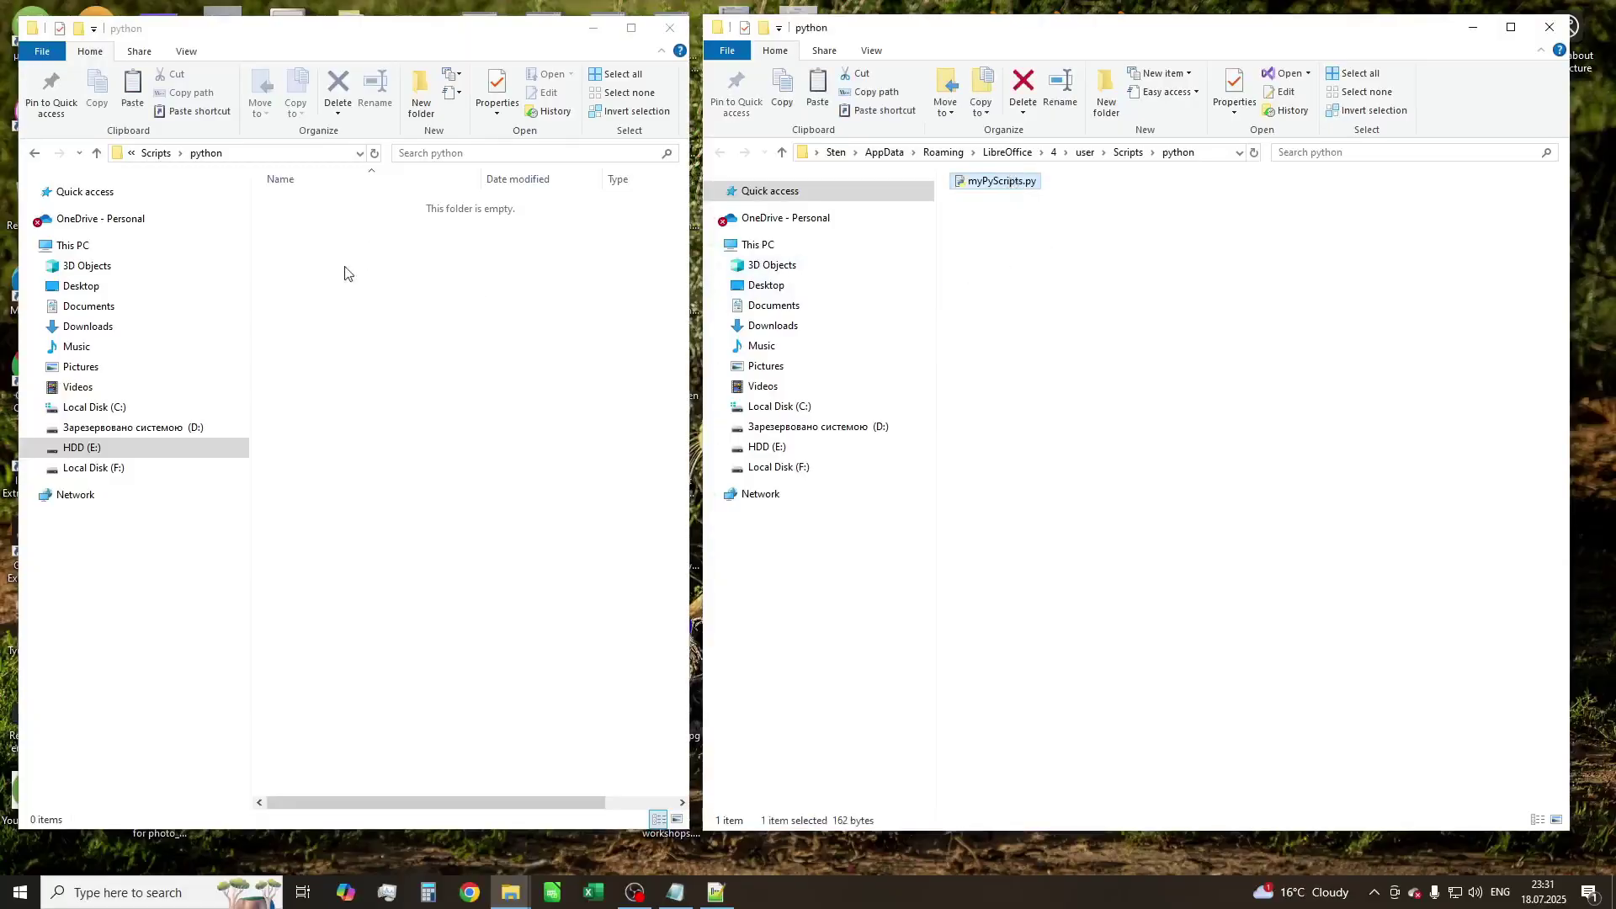
left_click(339, 289)
key("ctrl+v")
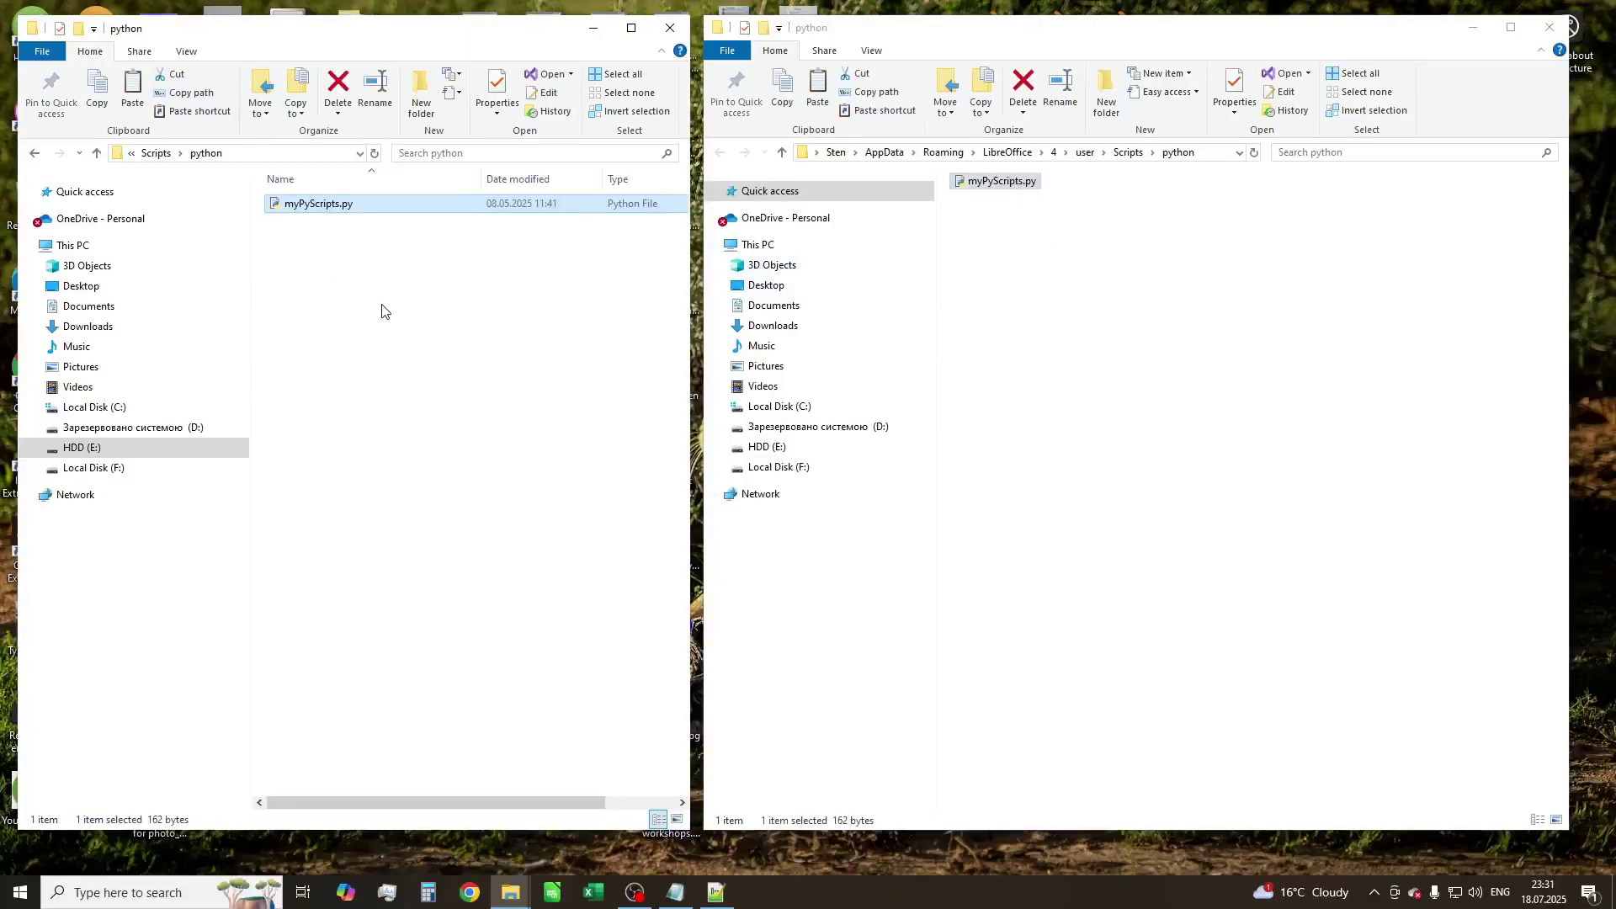
Edit the embedded myPyScripts.py to write 'Hello embeded Python!' into B9, then save it
right_click(338, 208)
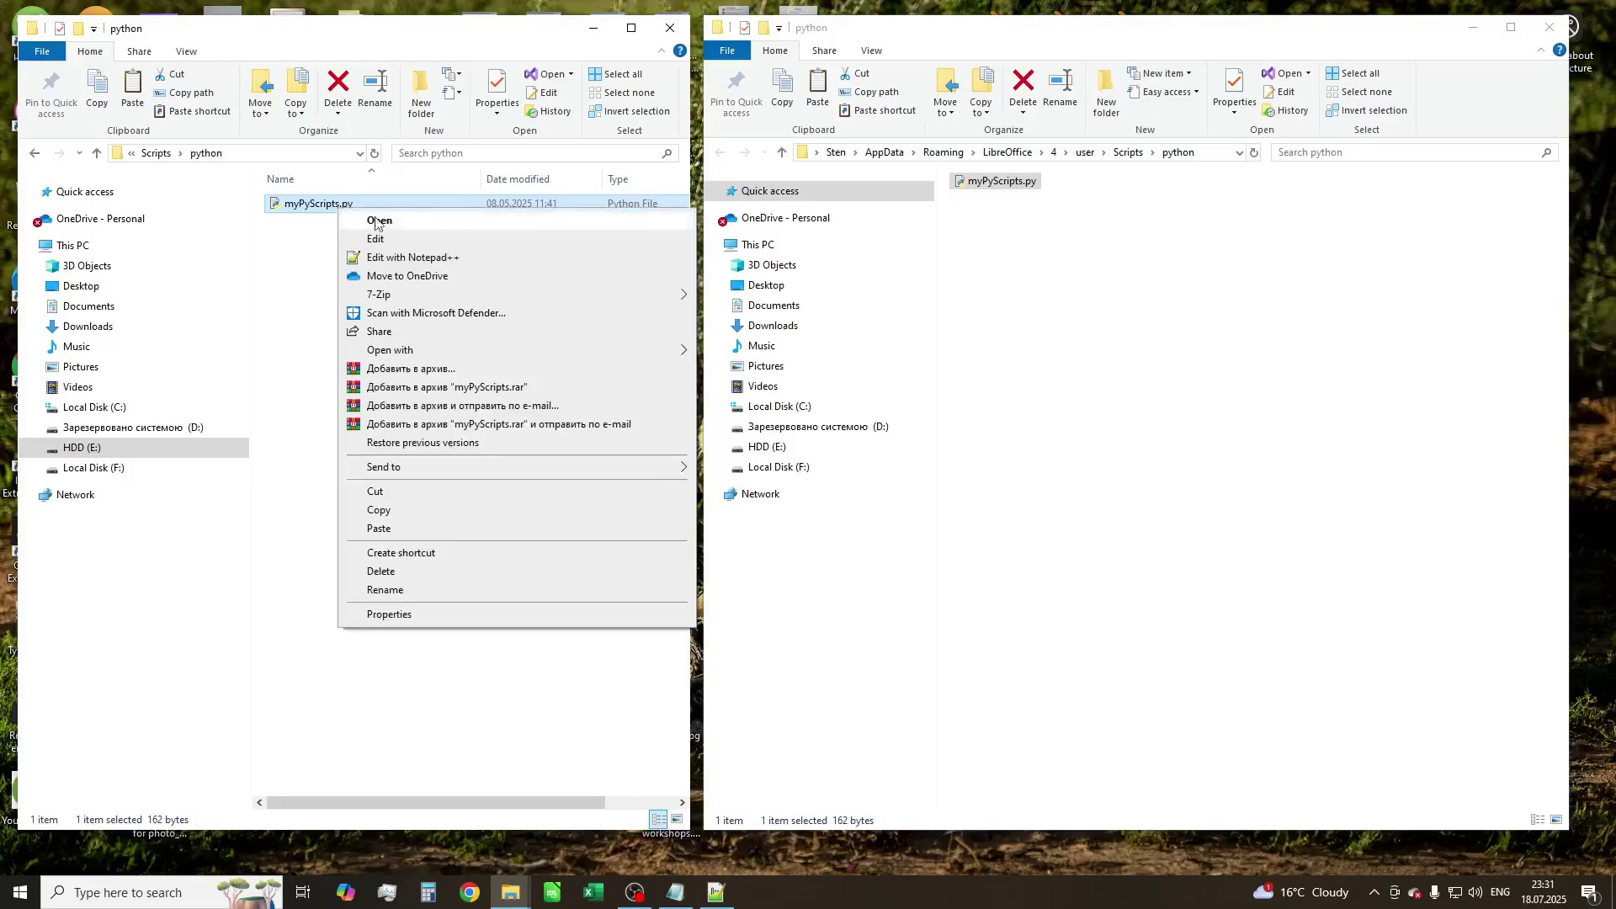
left_click(390, 257)
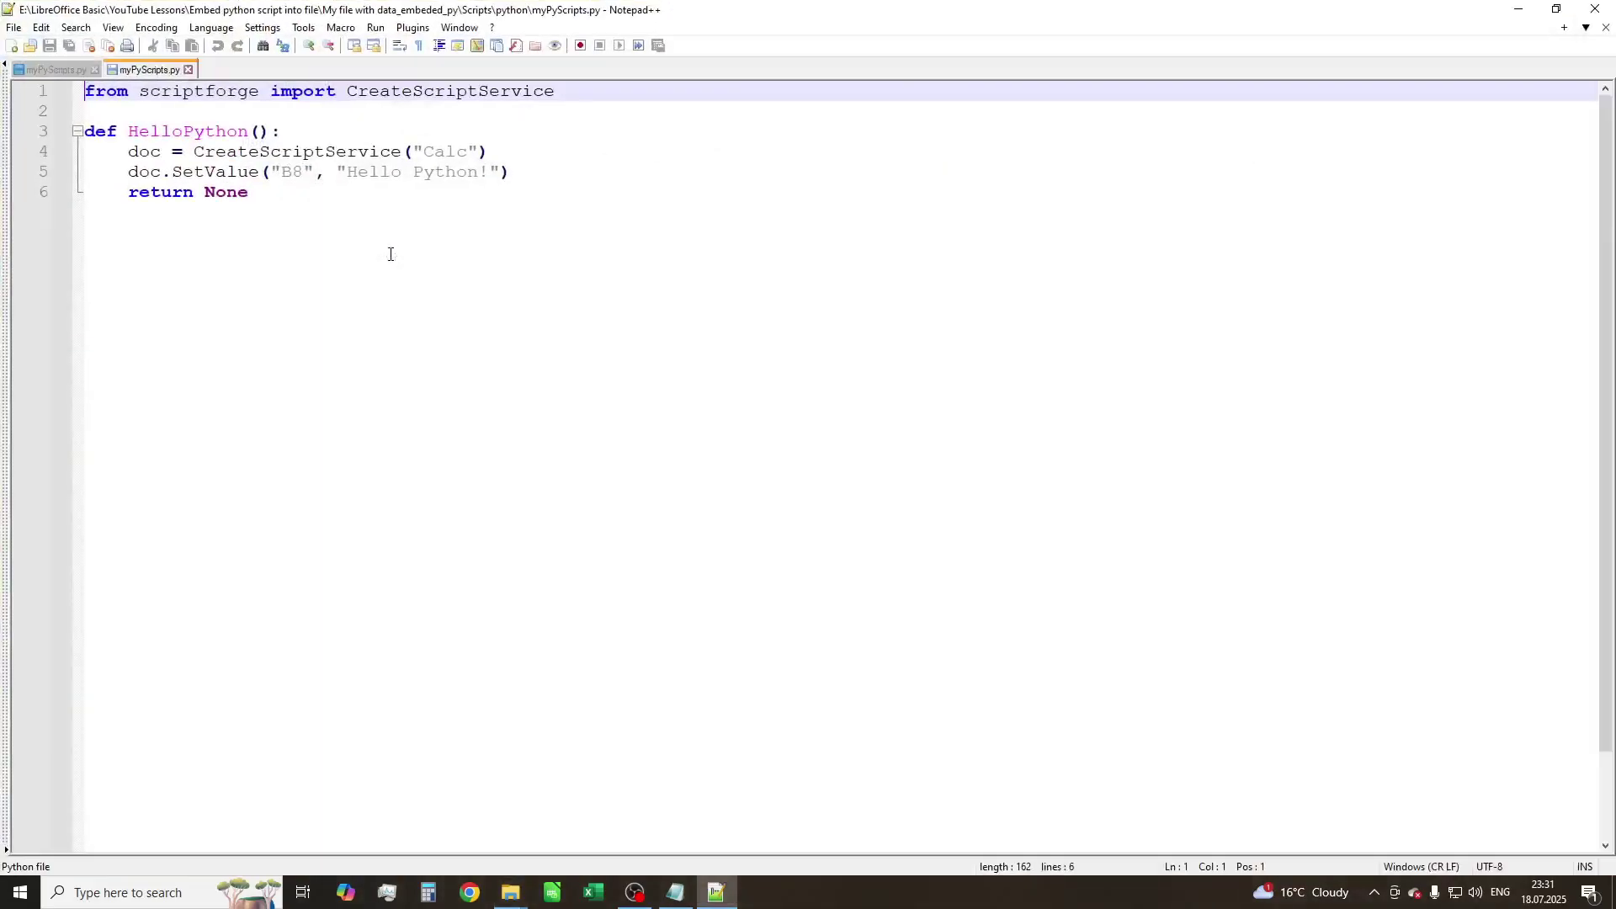
left_click(306, 172)
key("BackSpace")
type("9\",")
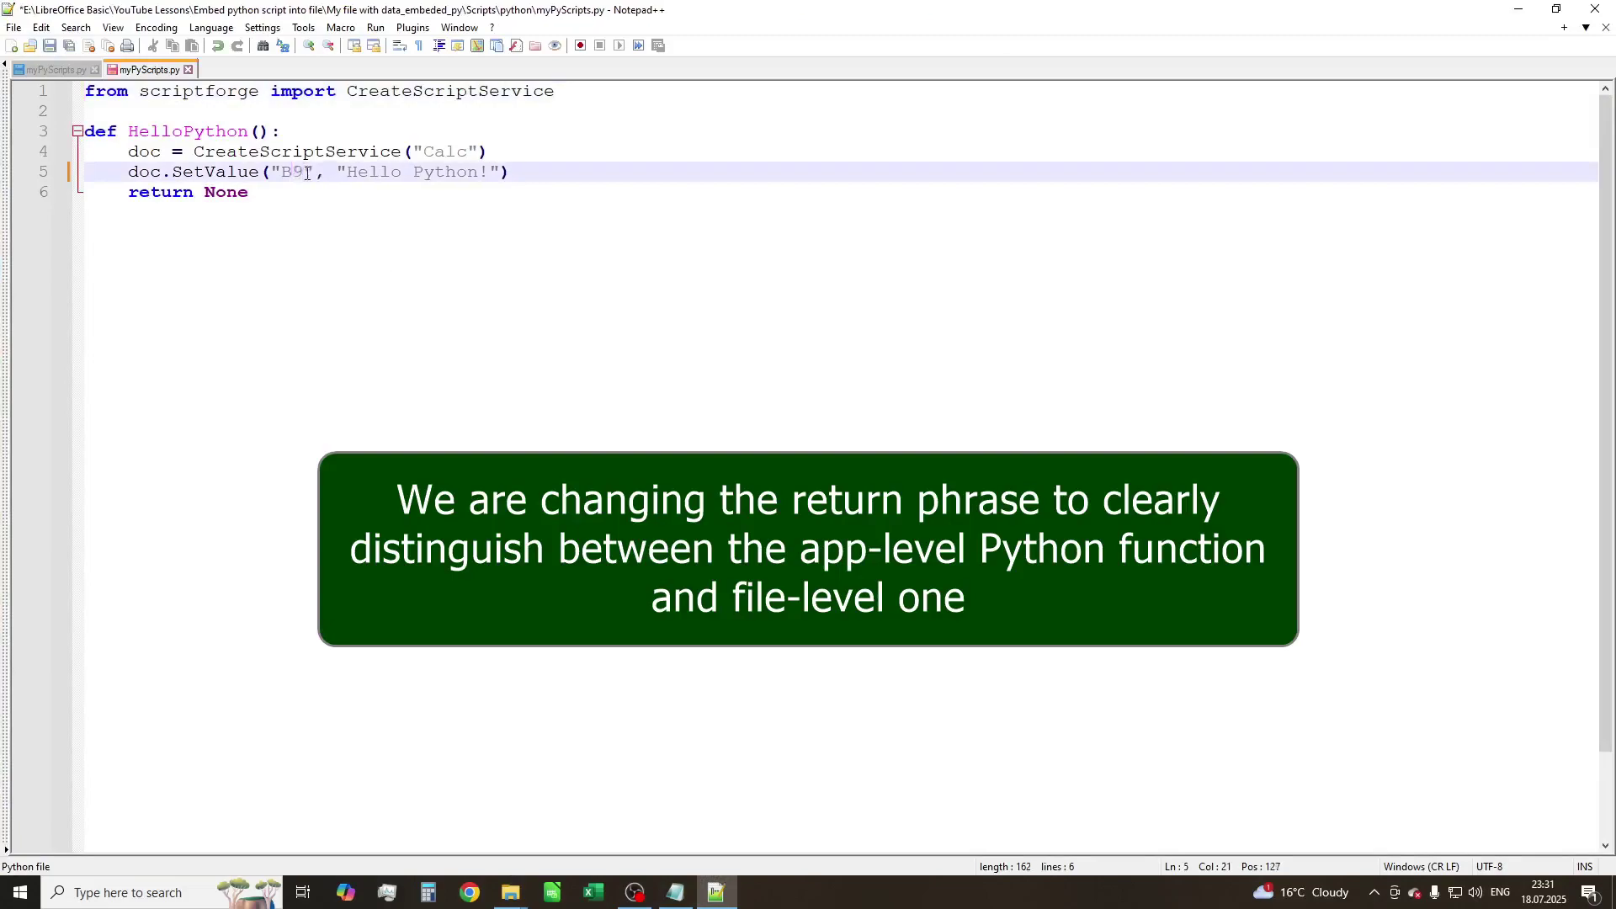
type(" \"Hello embeded")
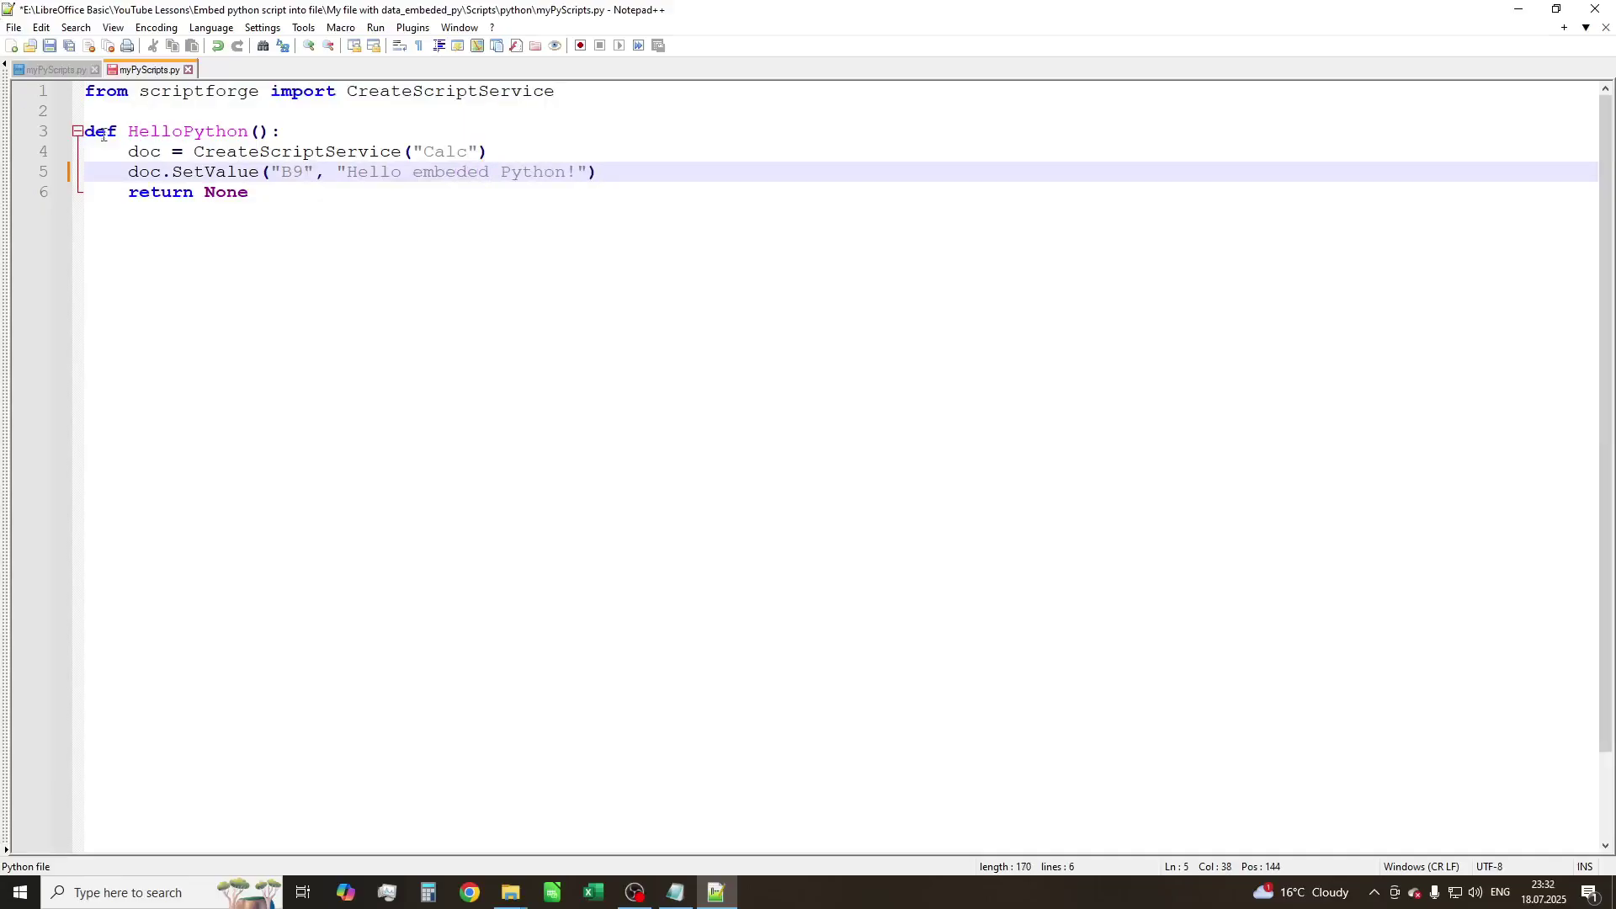
left_click(52, 50)
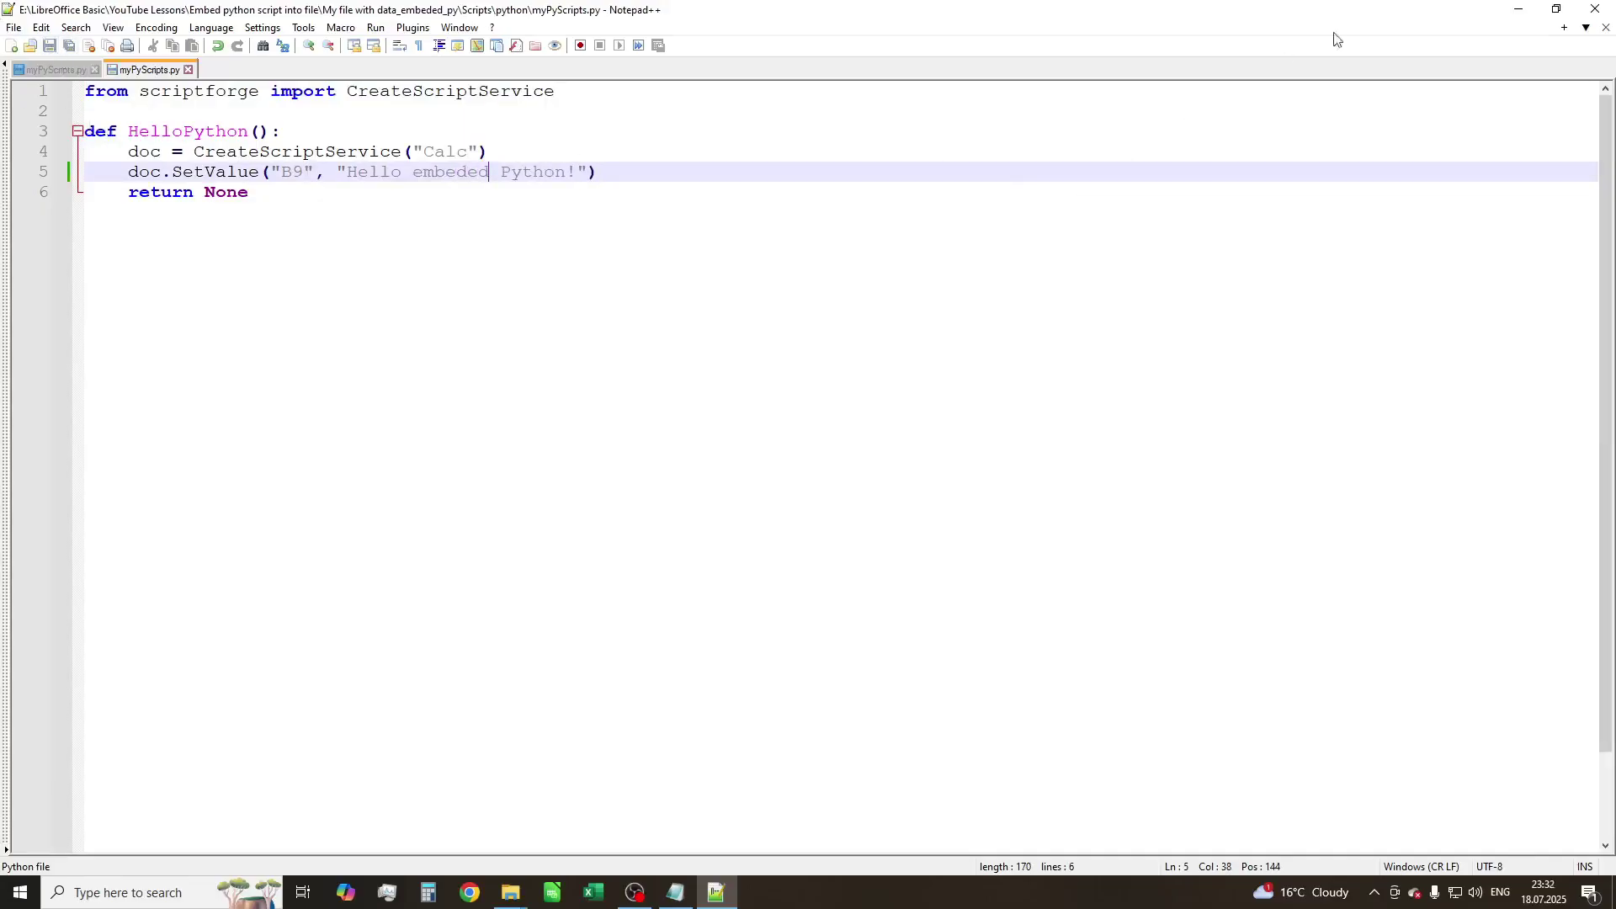
left_click(1517, 10)
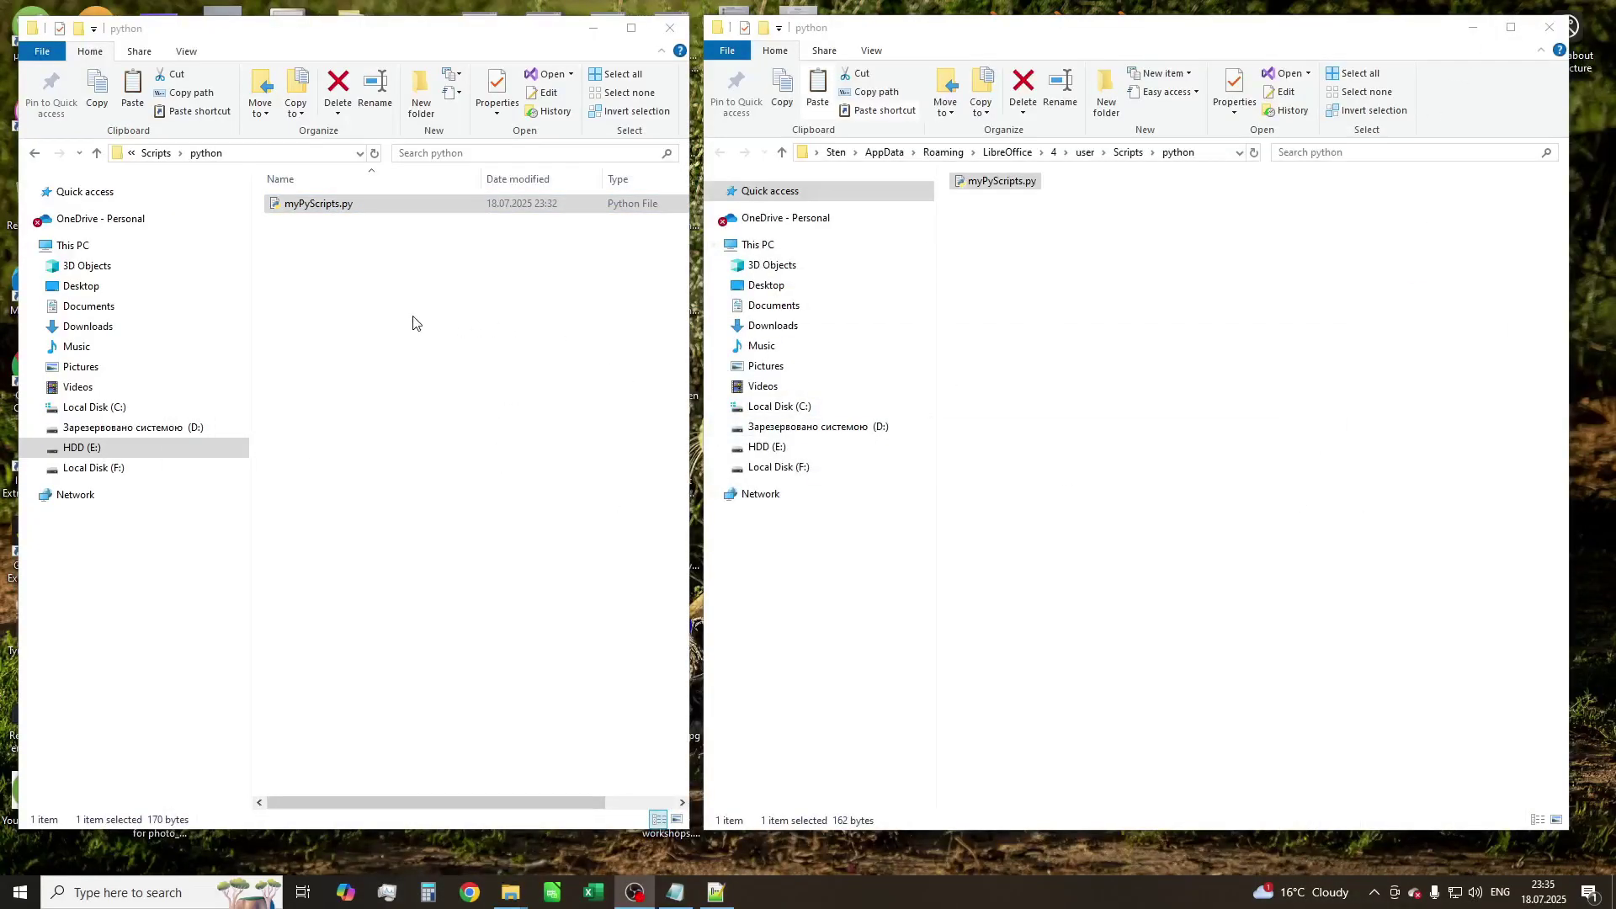
Go up to the spreadsheet's top folder, enter META-INF and open manifest.xml in Notepad++
left_click(412, 322)
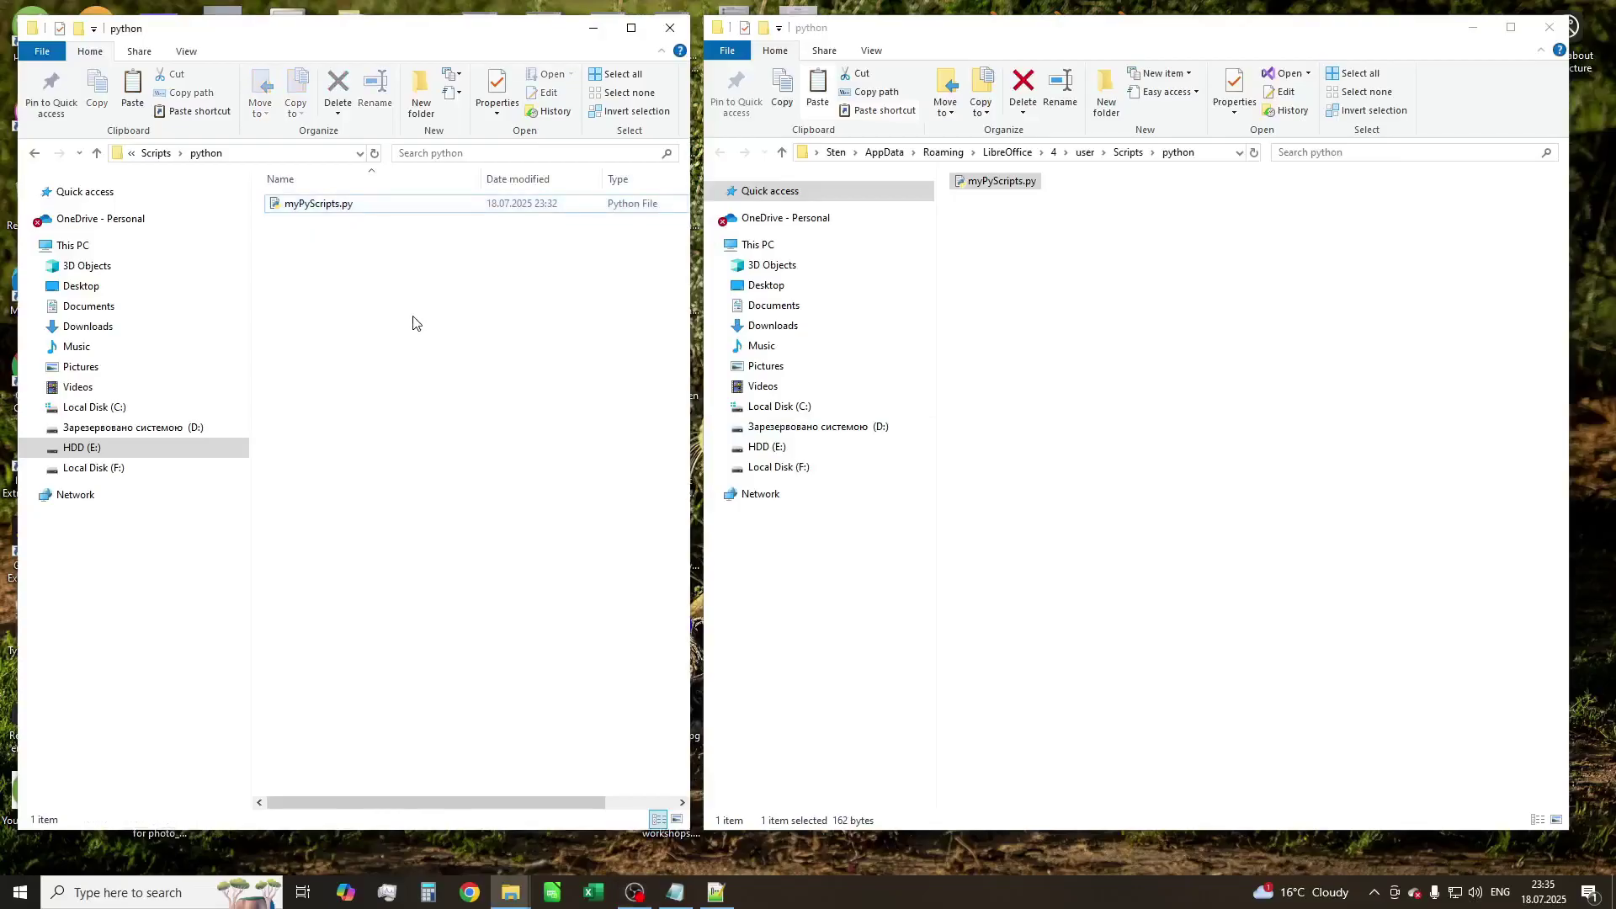
key("alt+Up")
key("alt+Up")
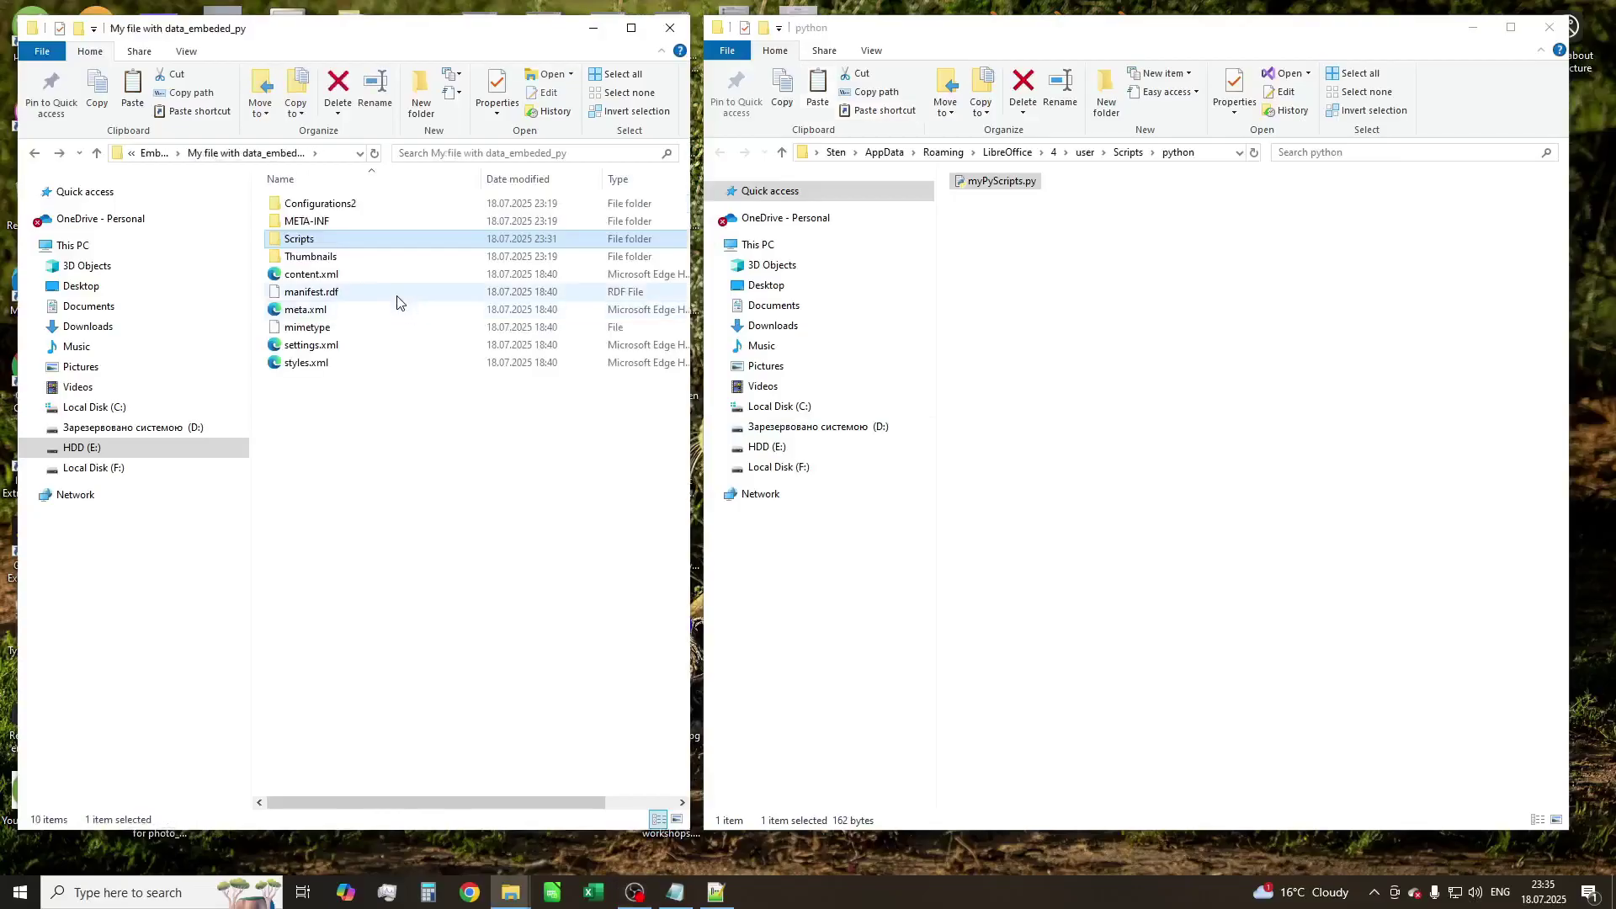
left_click(375, 221)
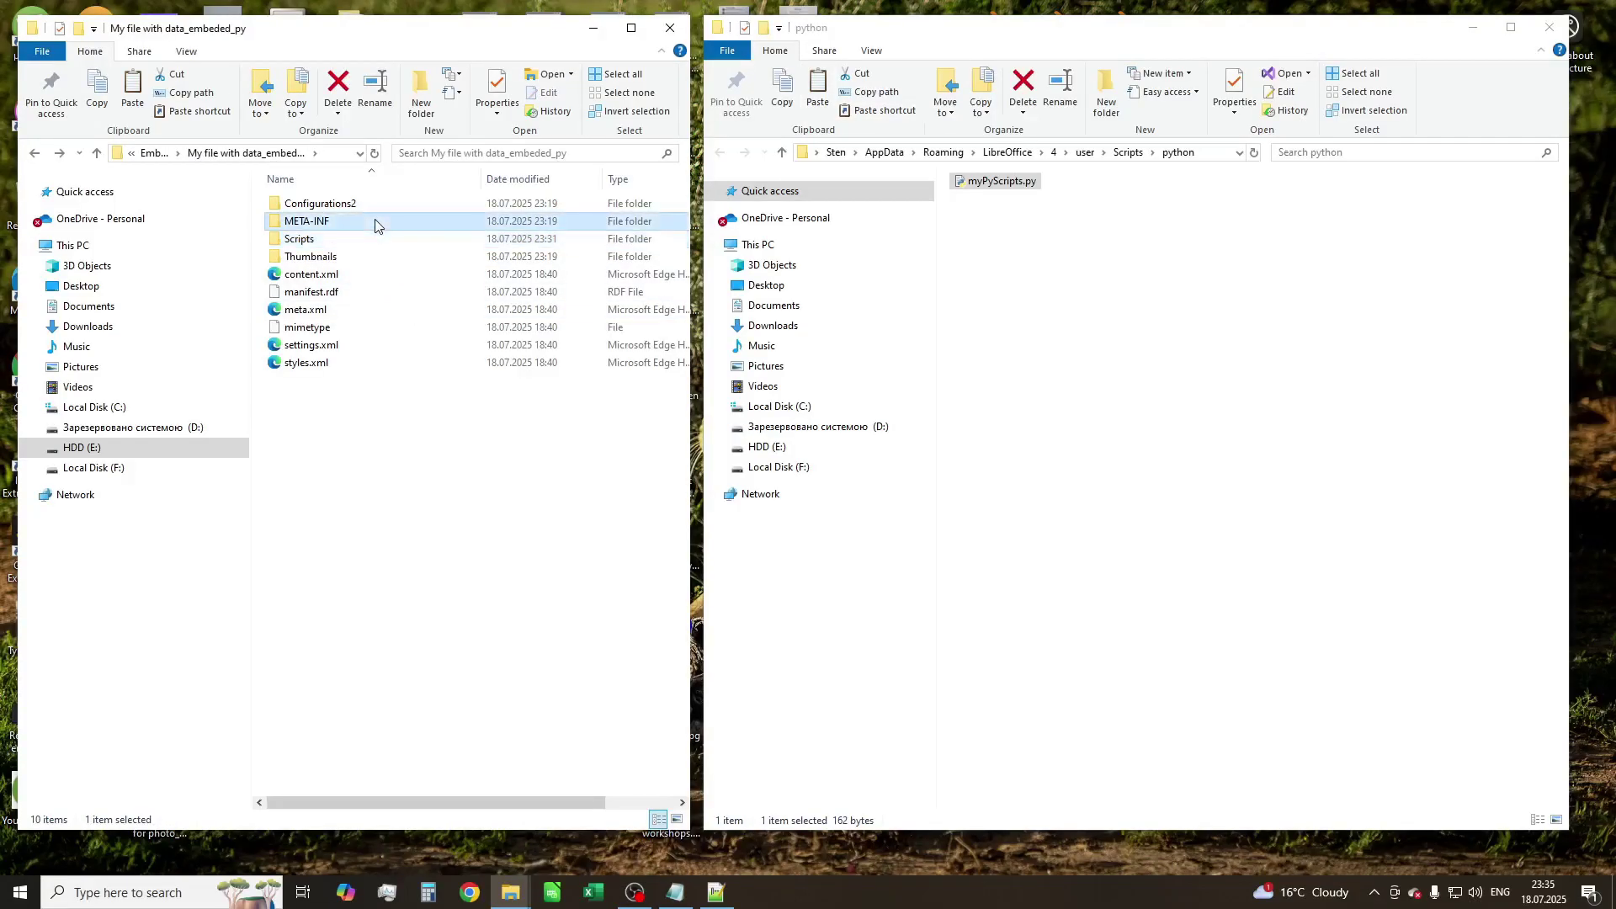
key("alt+Tab")
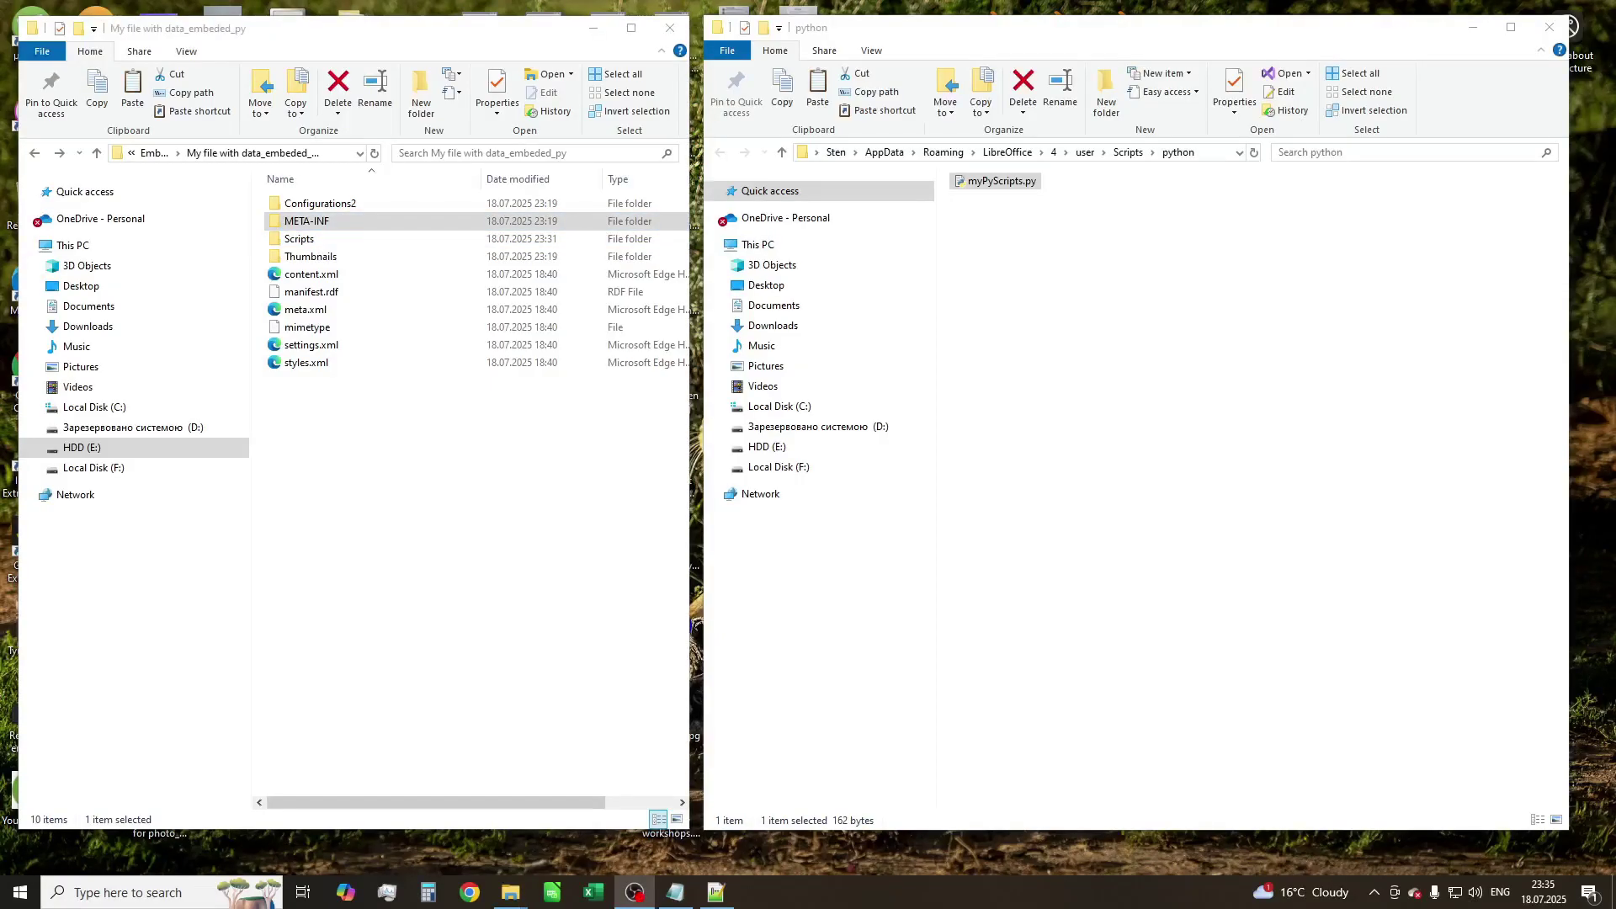
double_click(395, 222)
left_click(345, 208)
right_click(345, 212)
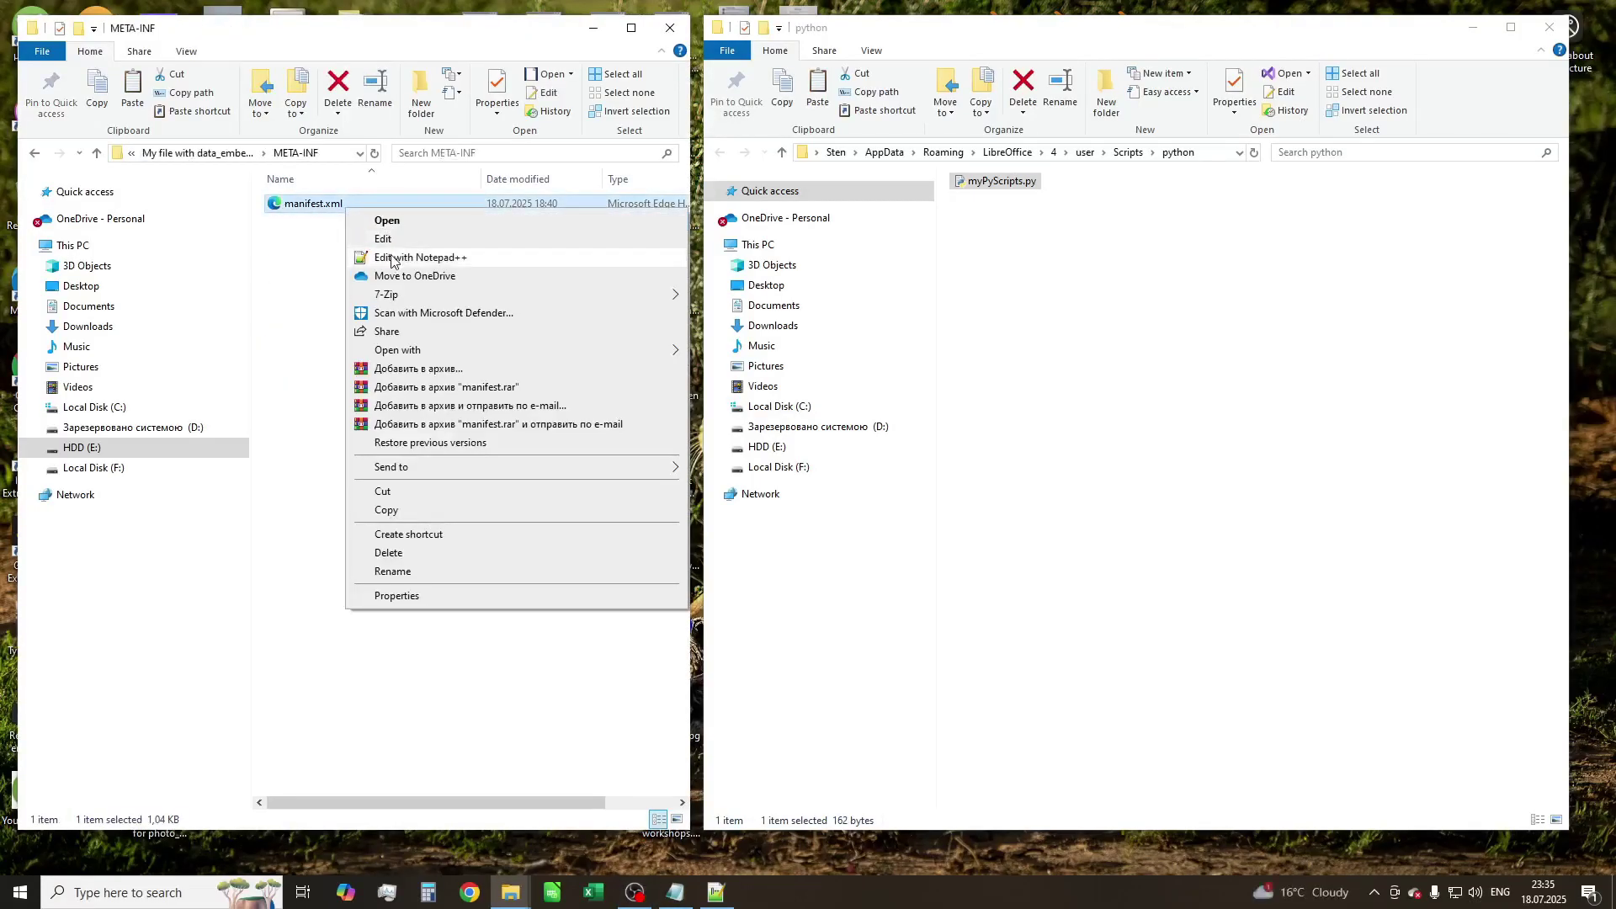
left_click(392, 255)
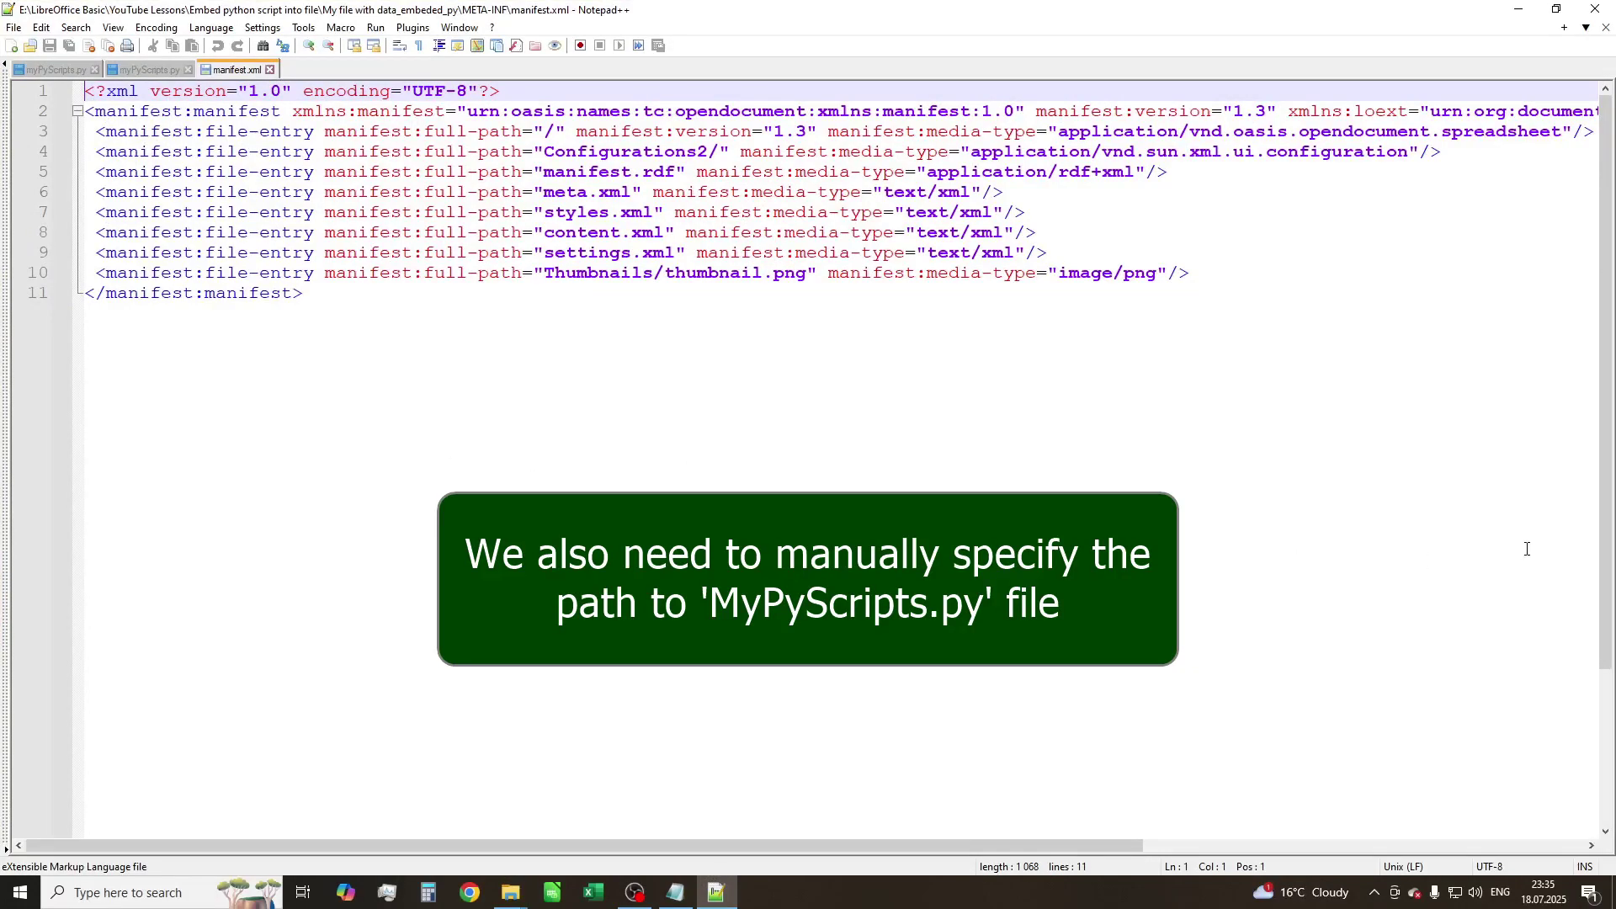
Paste a Scripts/python/myPyScripts.py application/binary file-entry after line 10 and save manifest.xml
key("alt+Tab")
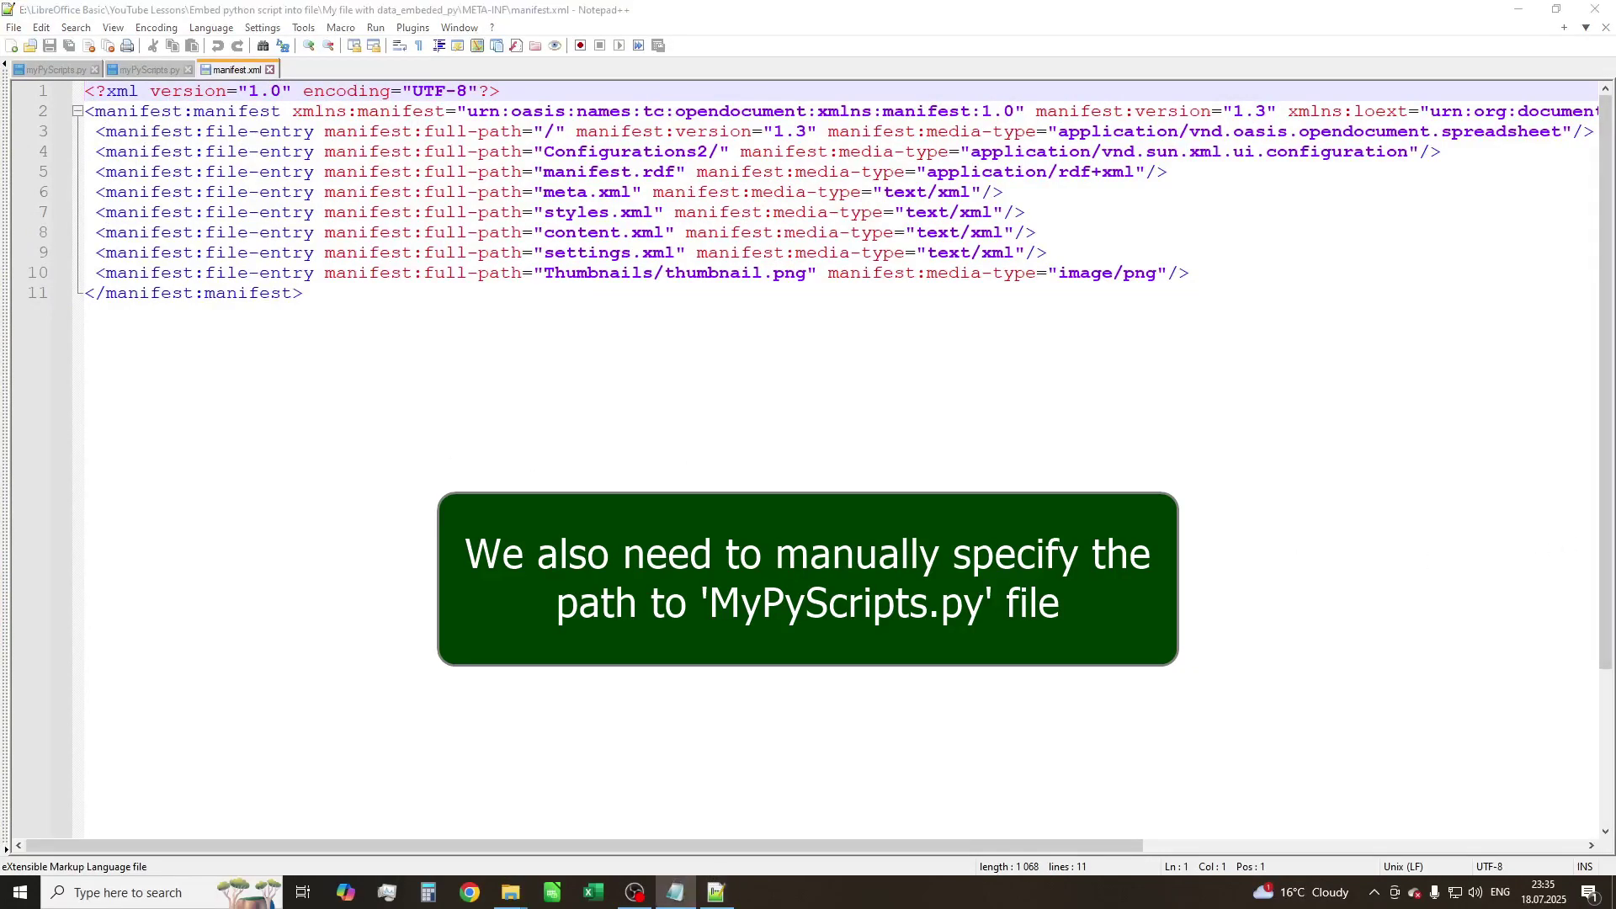
left_click(1246, 268)
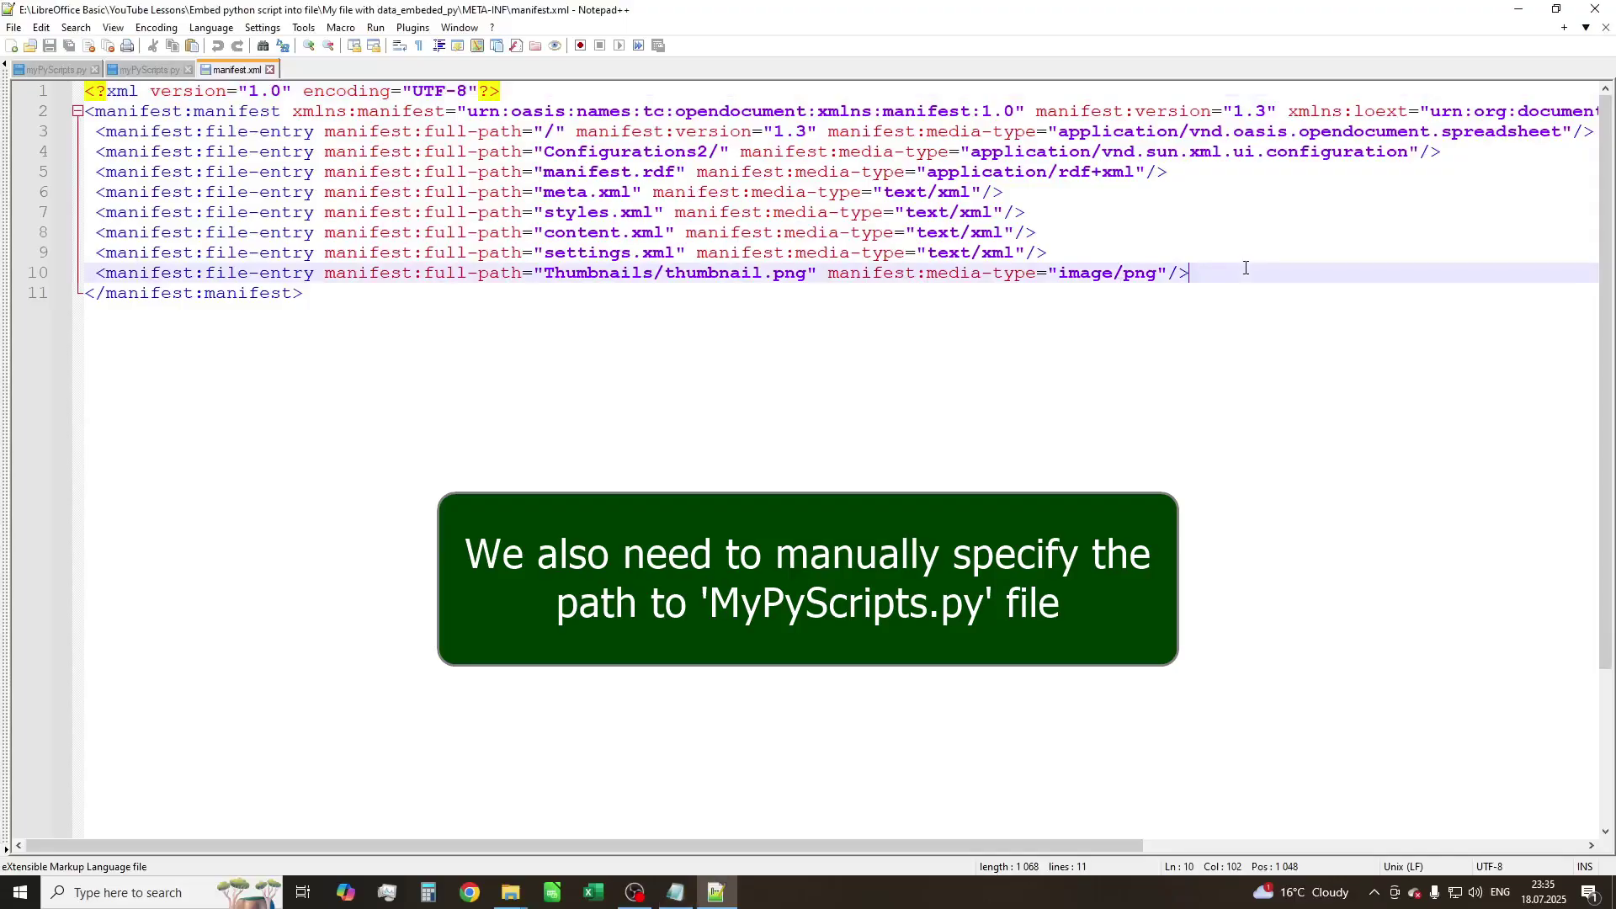
type("<manifest:file-entry manifest:full-path=\"Scripts/python/myPyScripts.py\" manifest:media-type=\"application/binary\"/>")
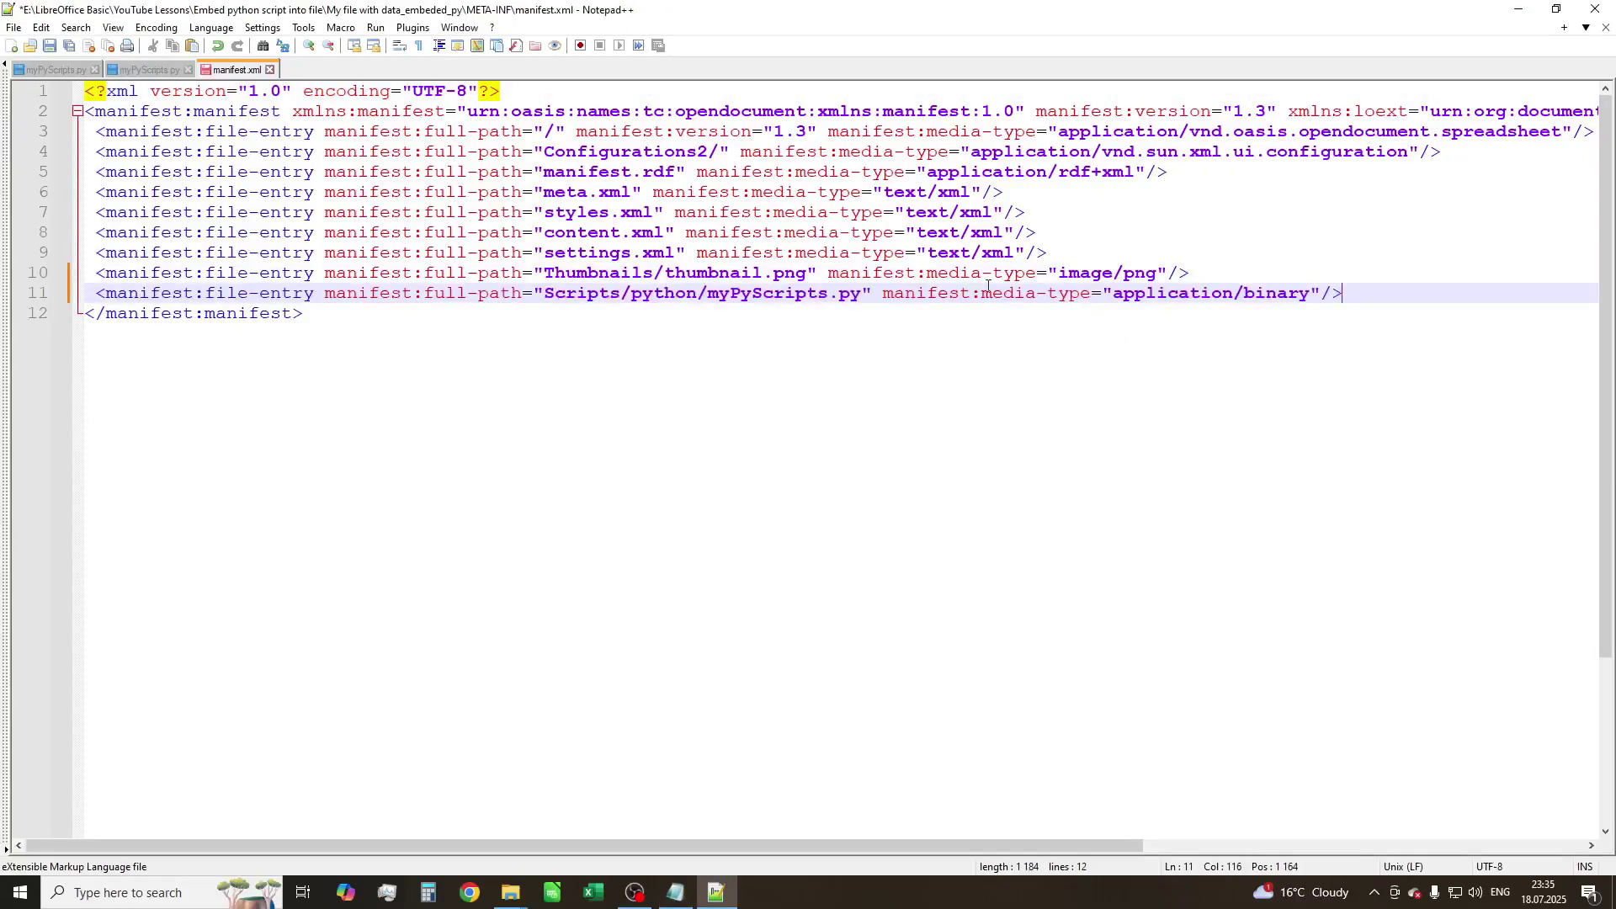
key("ctrl+Left")
key("ctrl+Left")
key("ctrl+Left")
key("ctrl+Left")
key("ctrl+Left")
key("ctrl+Left")
key("ctrl+Left")
key("ctrl+Left")
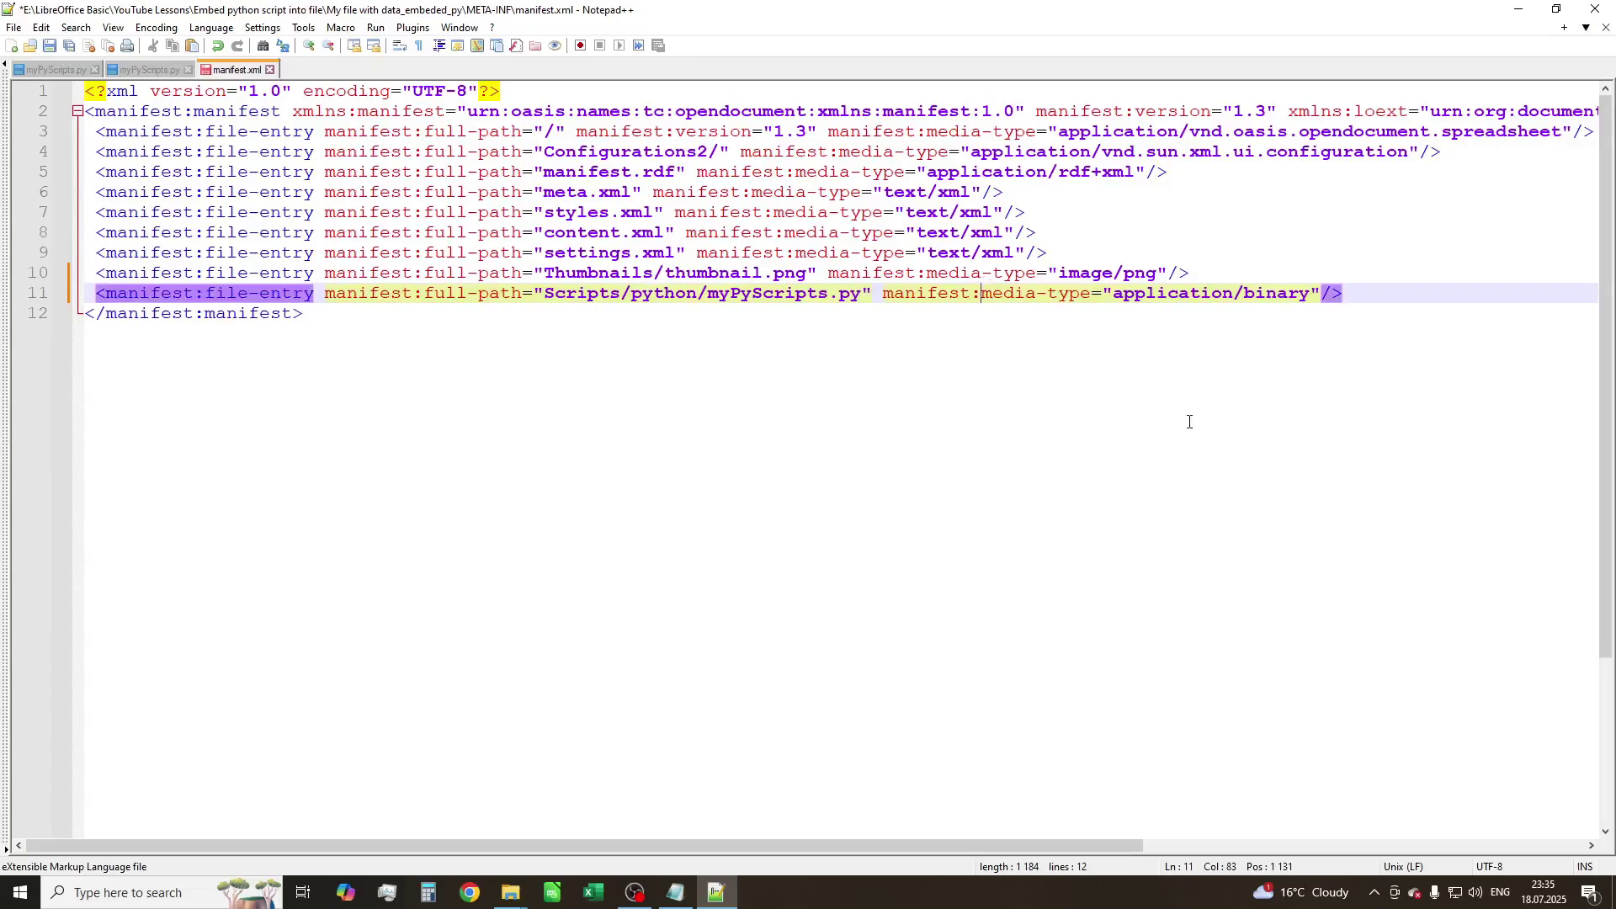
left_click(58, 52)
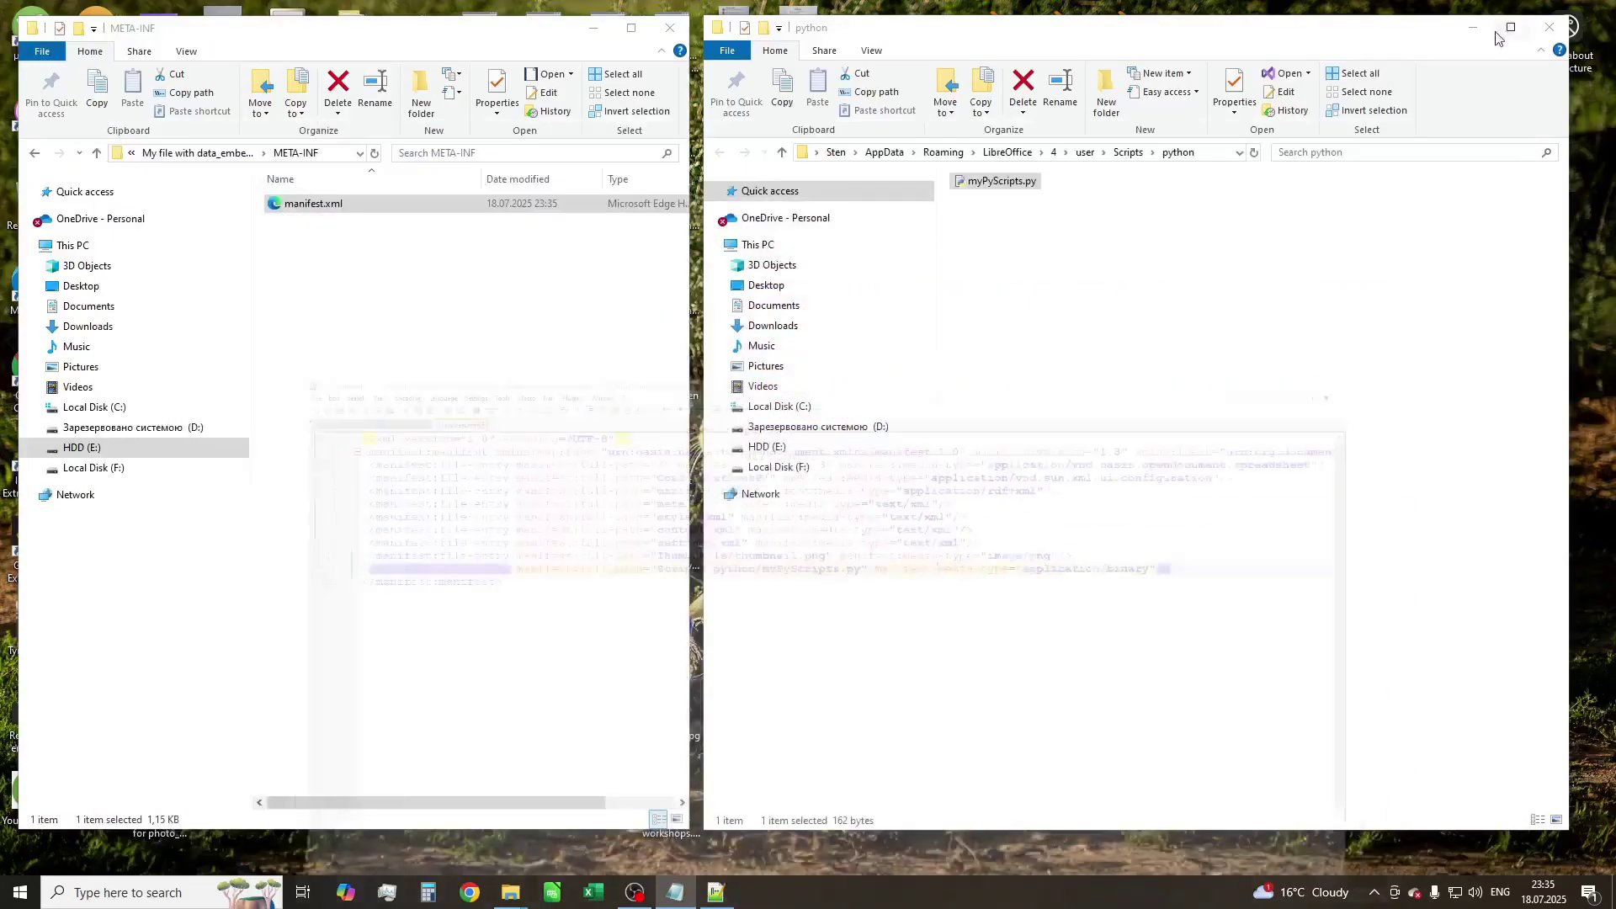
Minimize Notepad++, reopen My file with data_embeded_py's top level and select Configurations2
left_click(1518, 9)
left_click(367, 277)
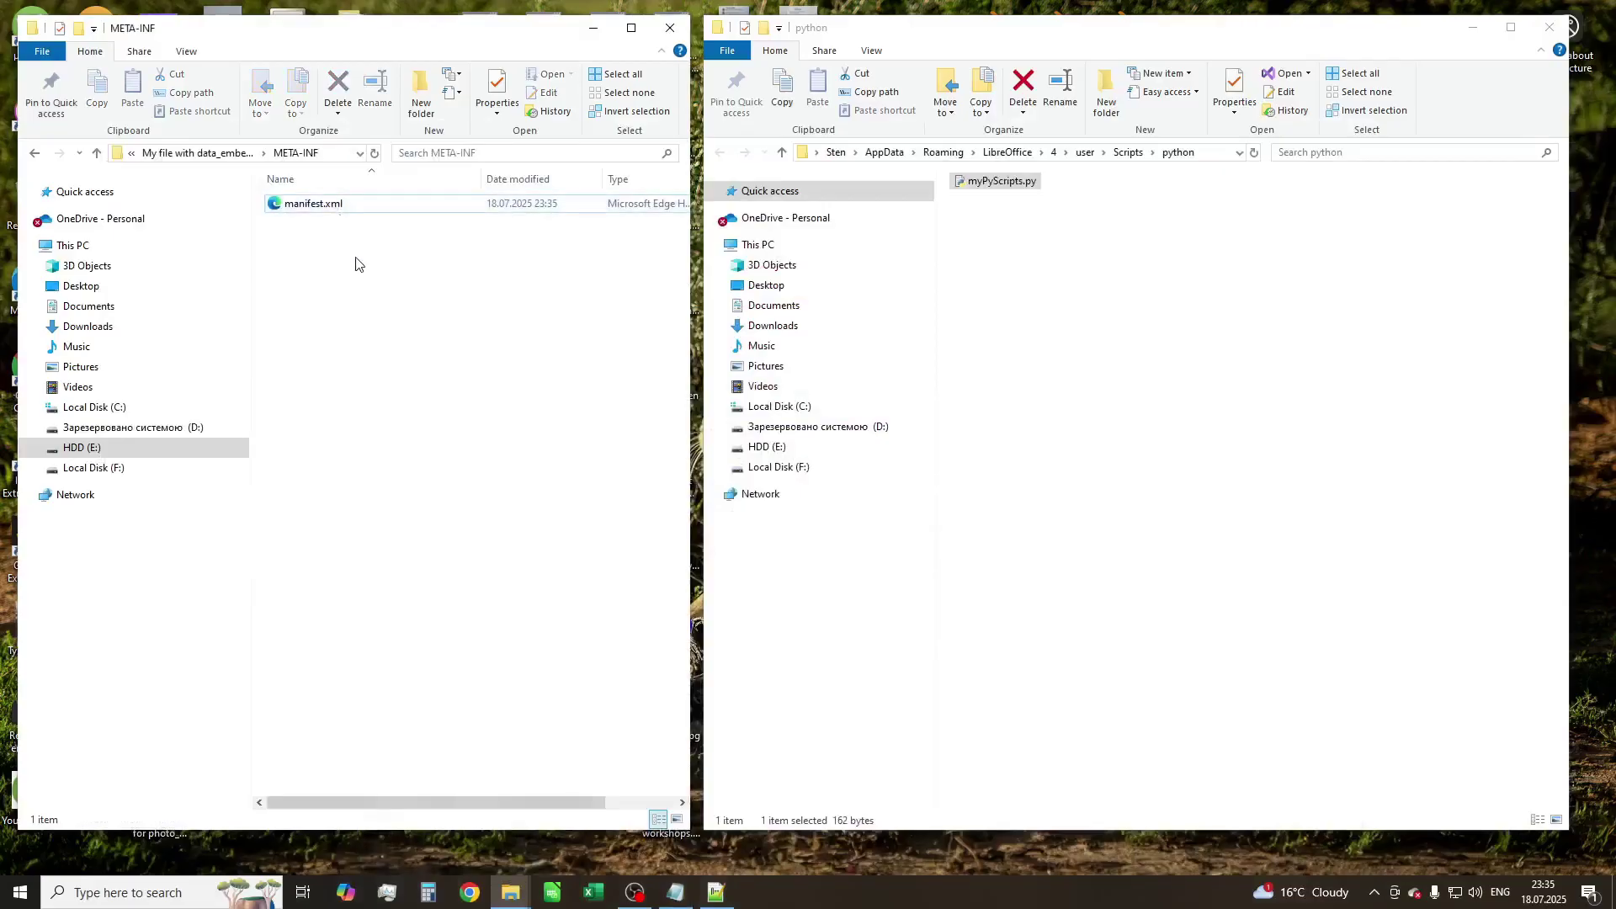
key("BackSpace")
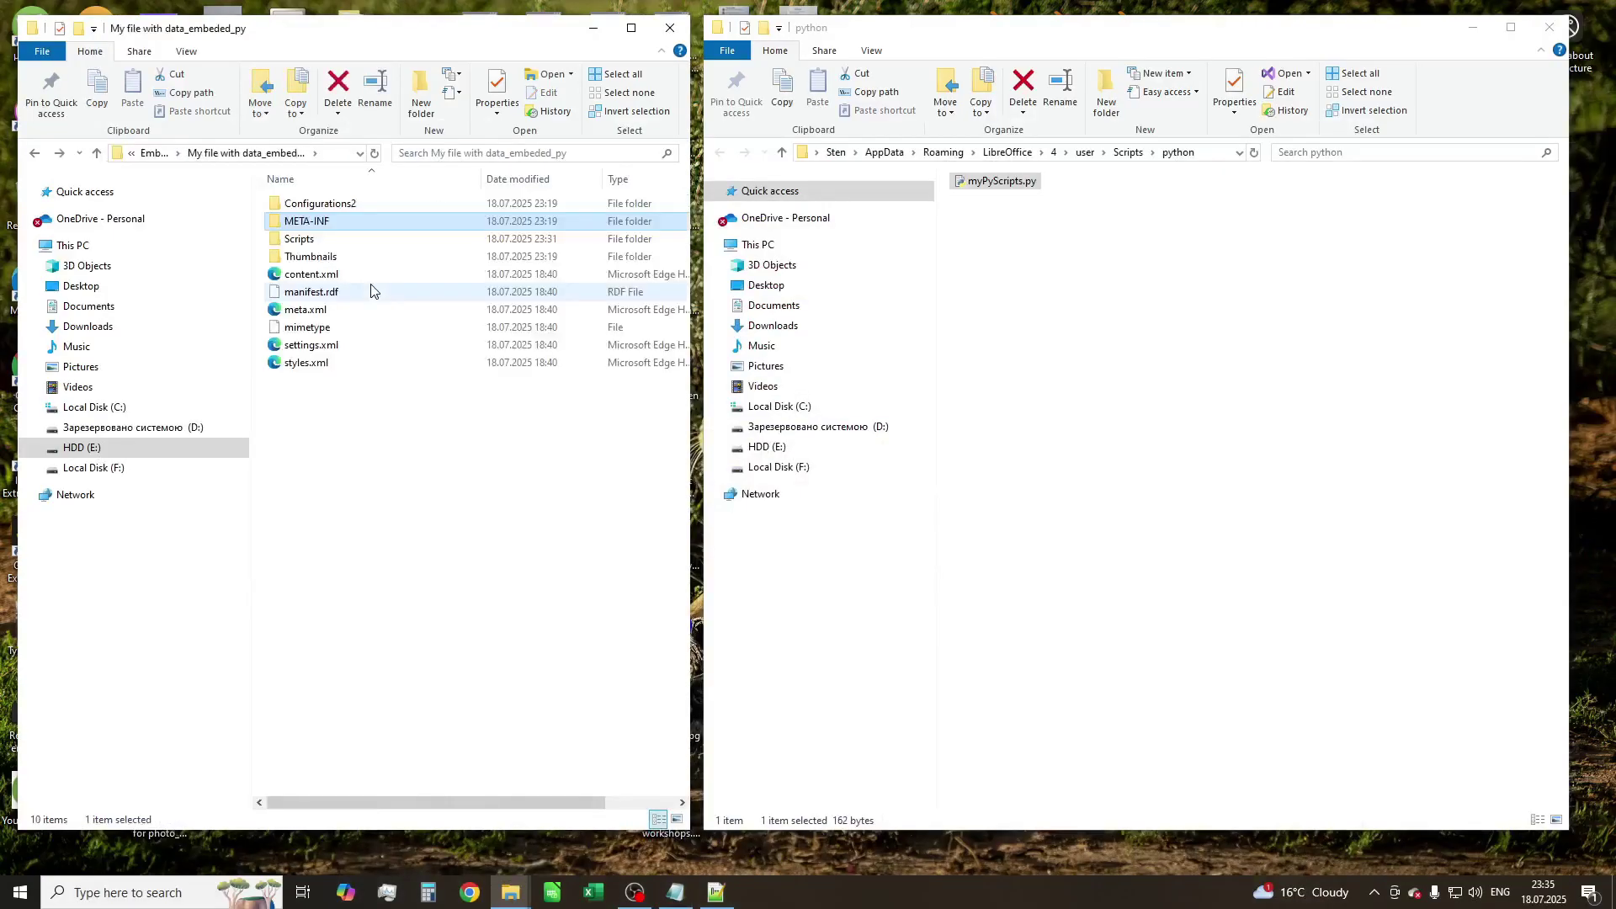
left_click(399, 479)
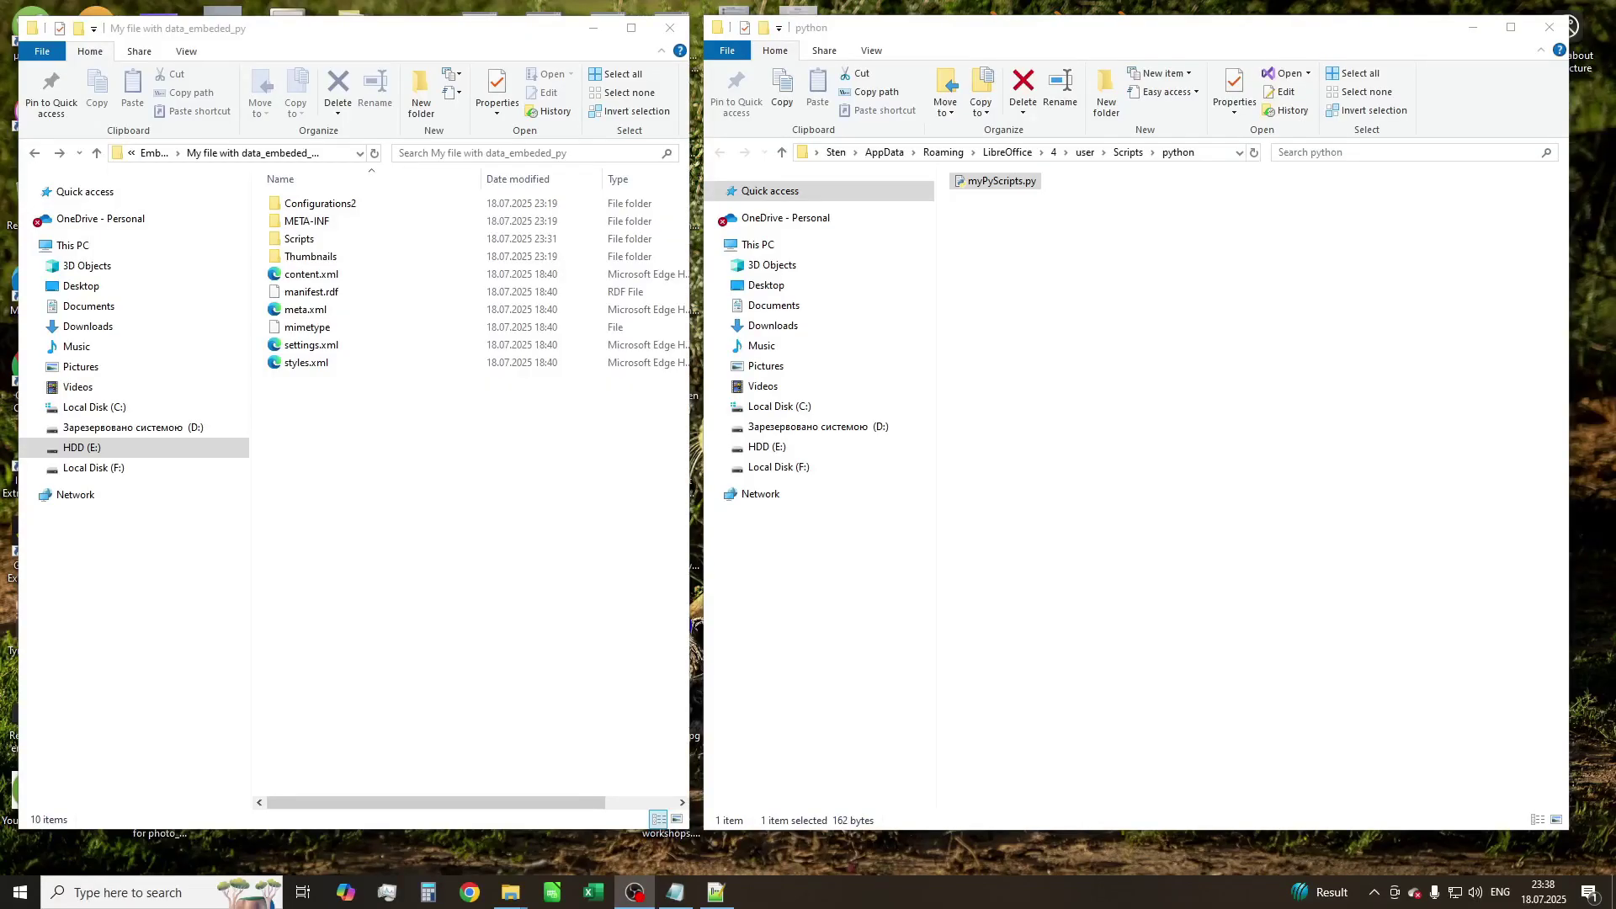
left_click(420, 482)
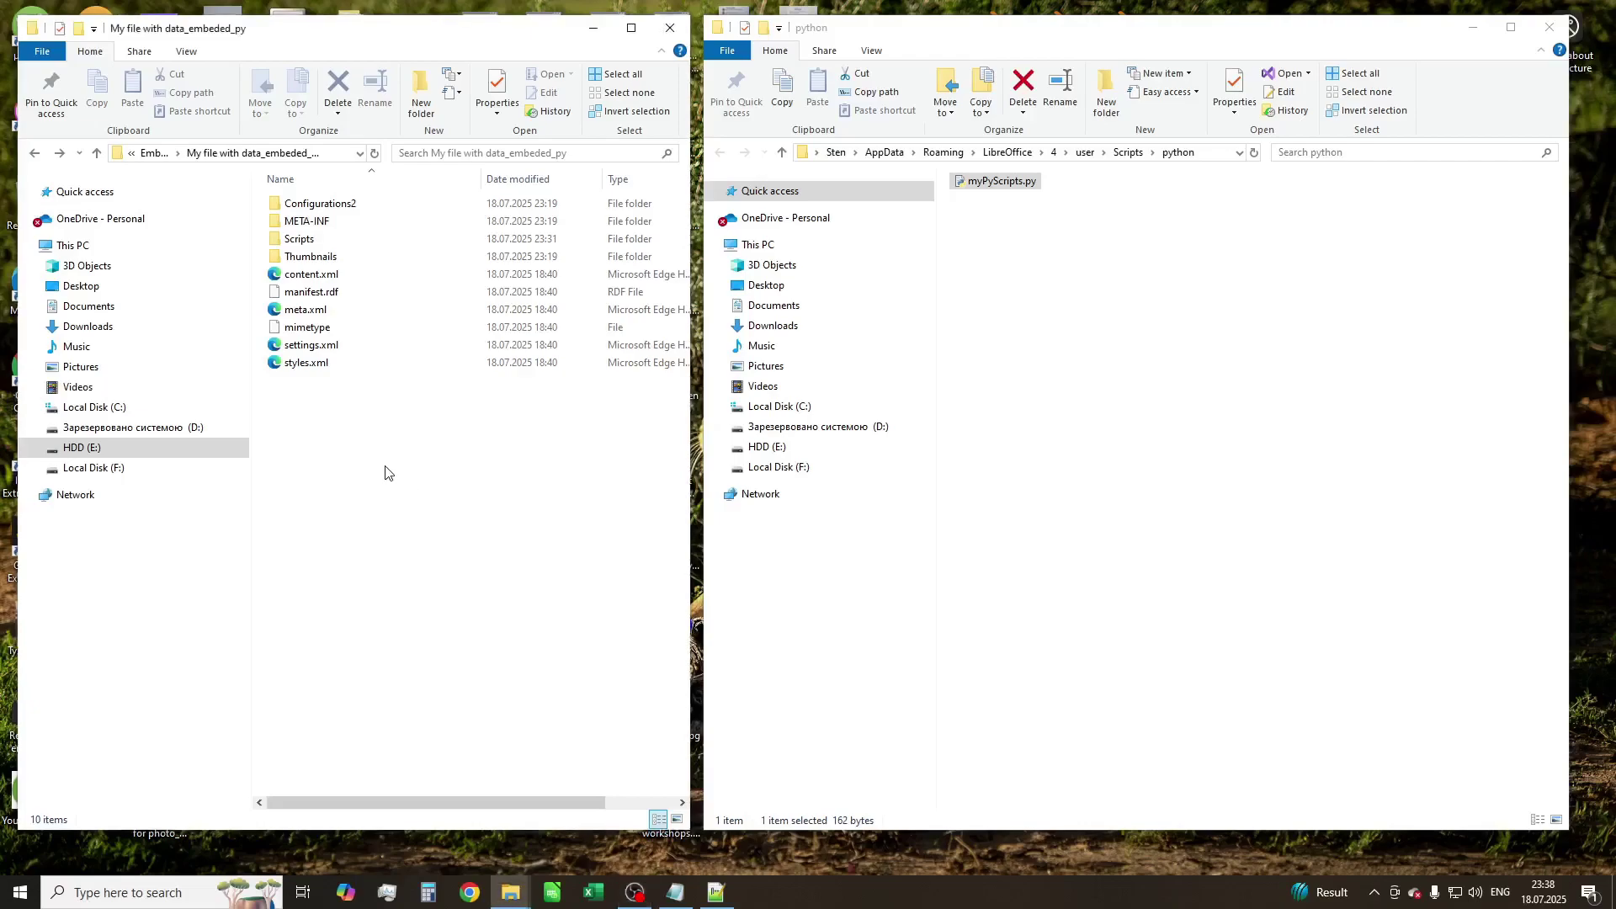
key("alt+Left")
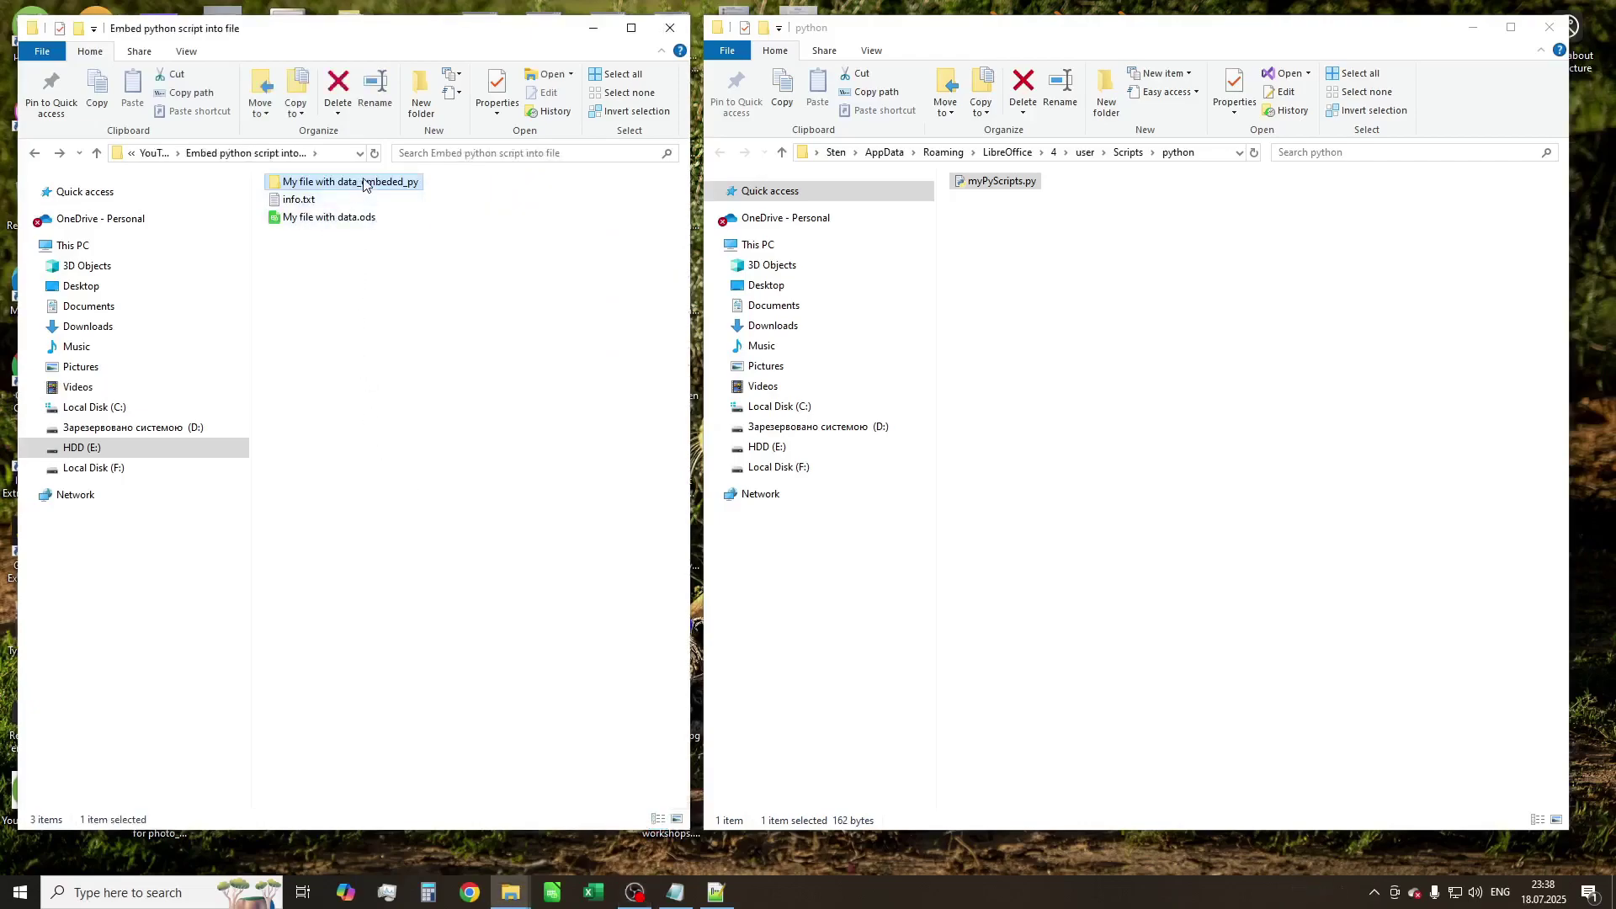
double_click(351, 203)
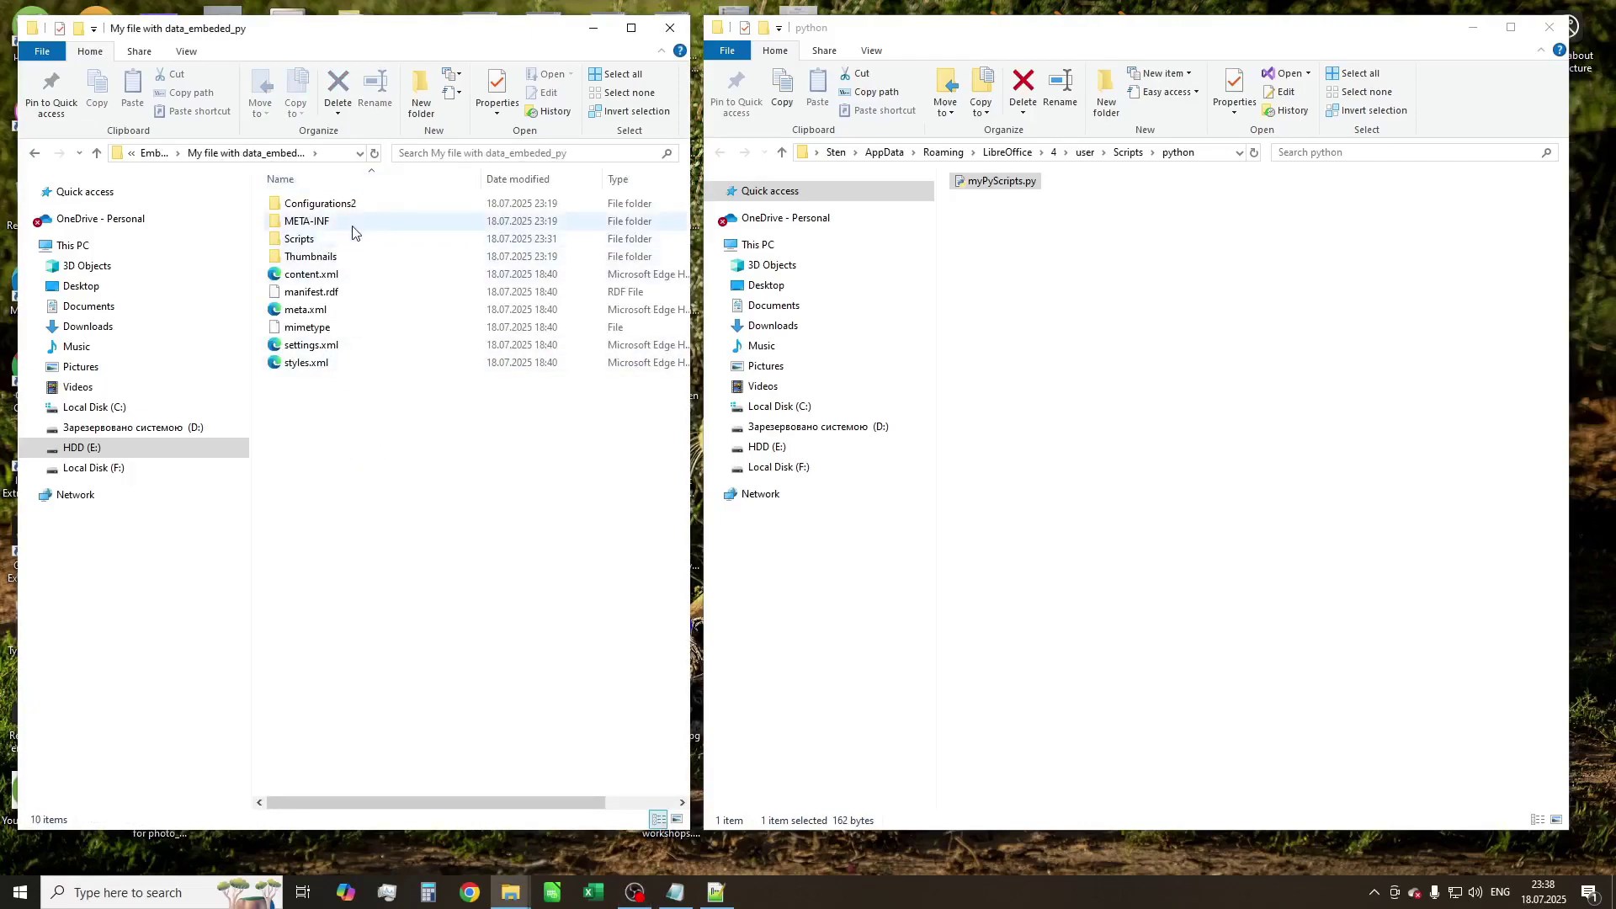
key("Down")
Pack all ten selected items into a new ZIP archive
left_click(331, 364, "shift")
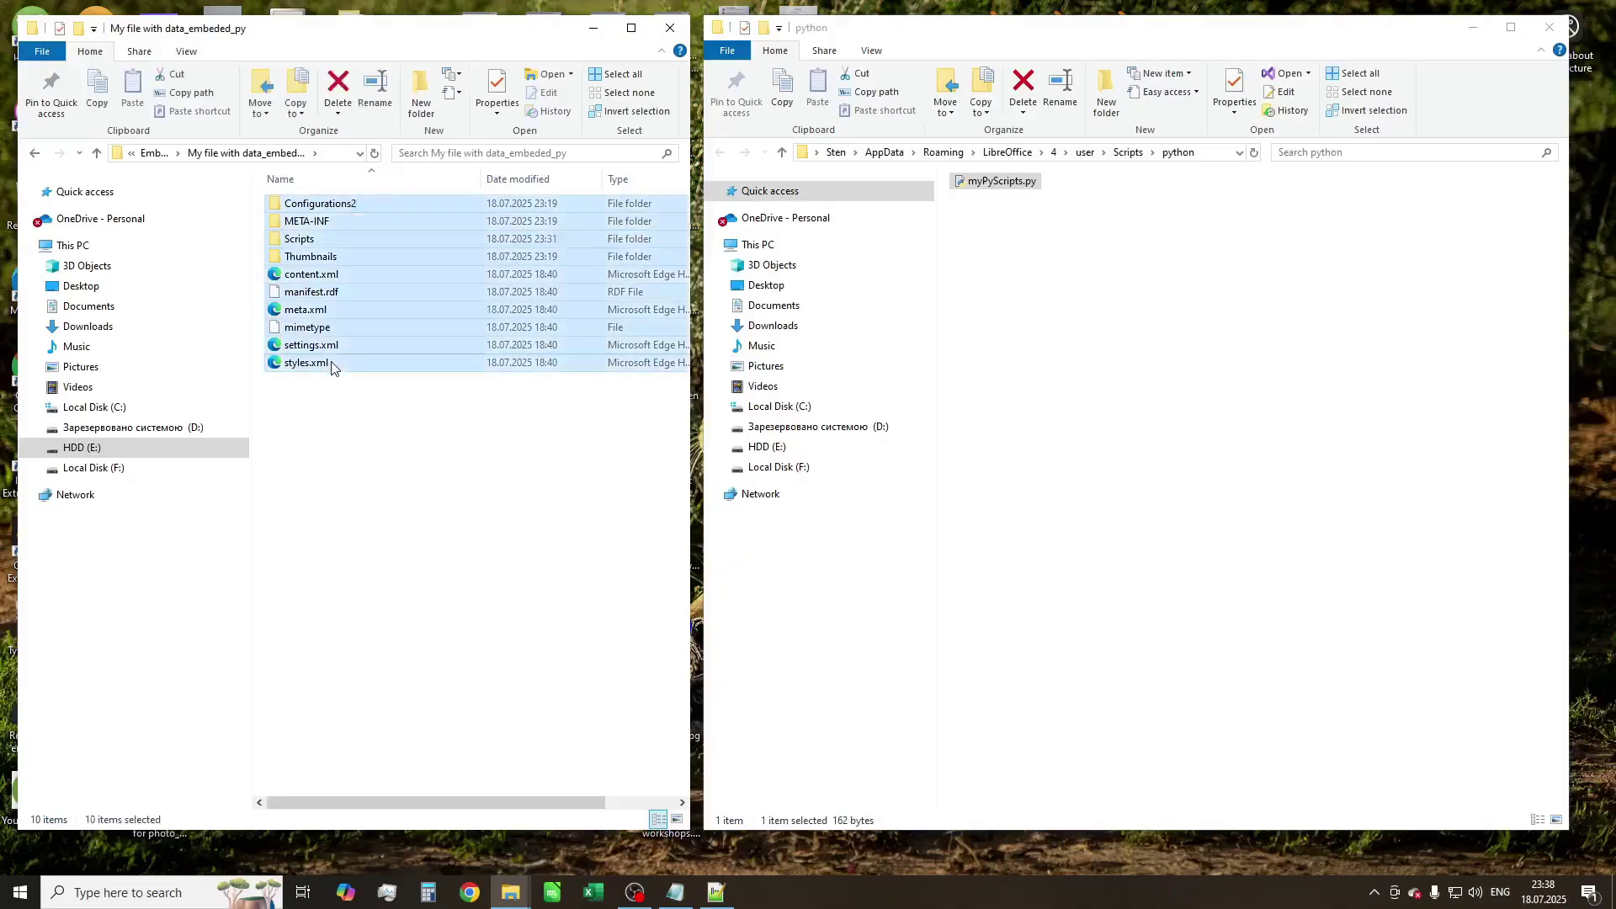
right_click(338, 343)
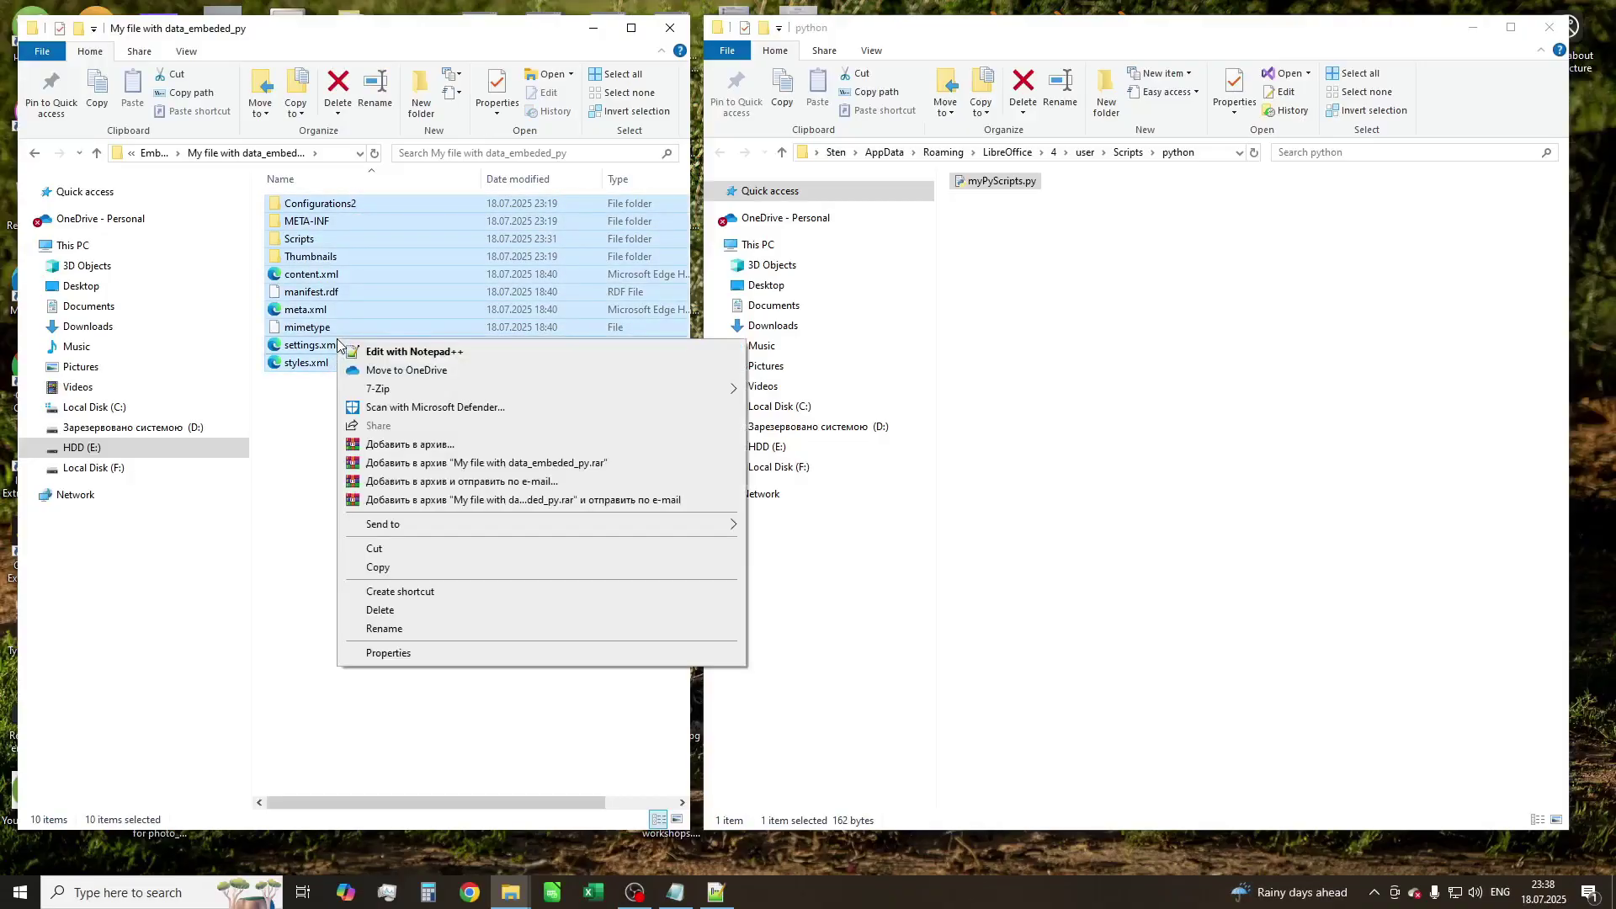
left_click(499, 446)
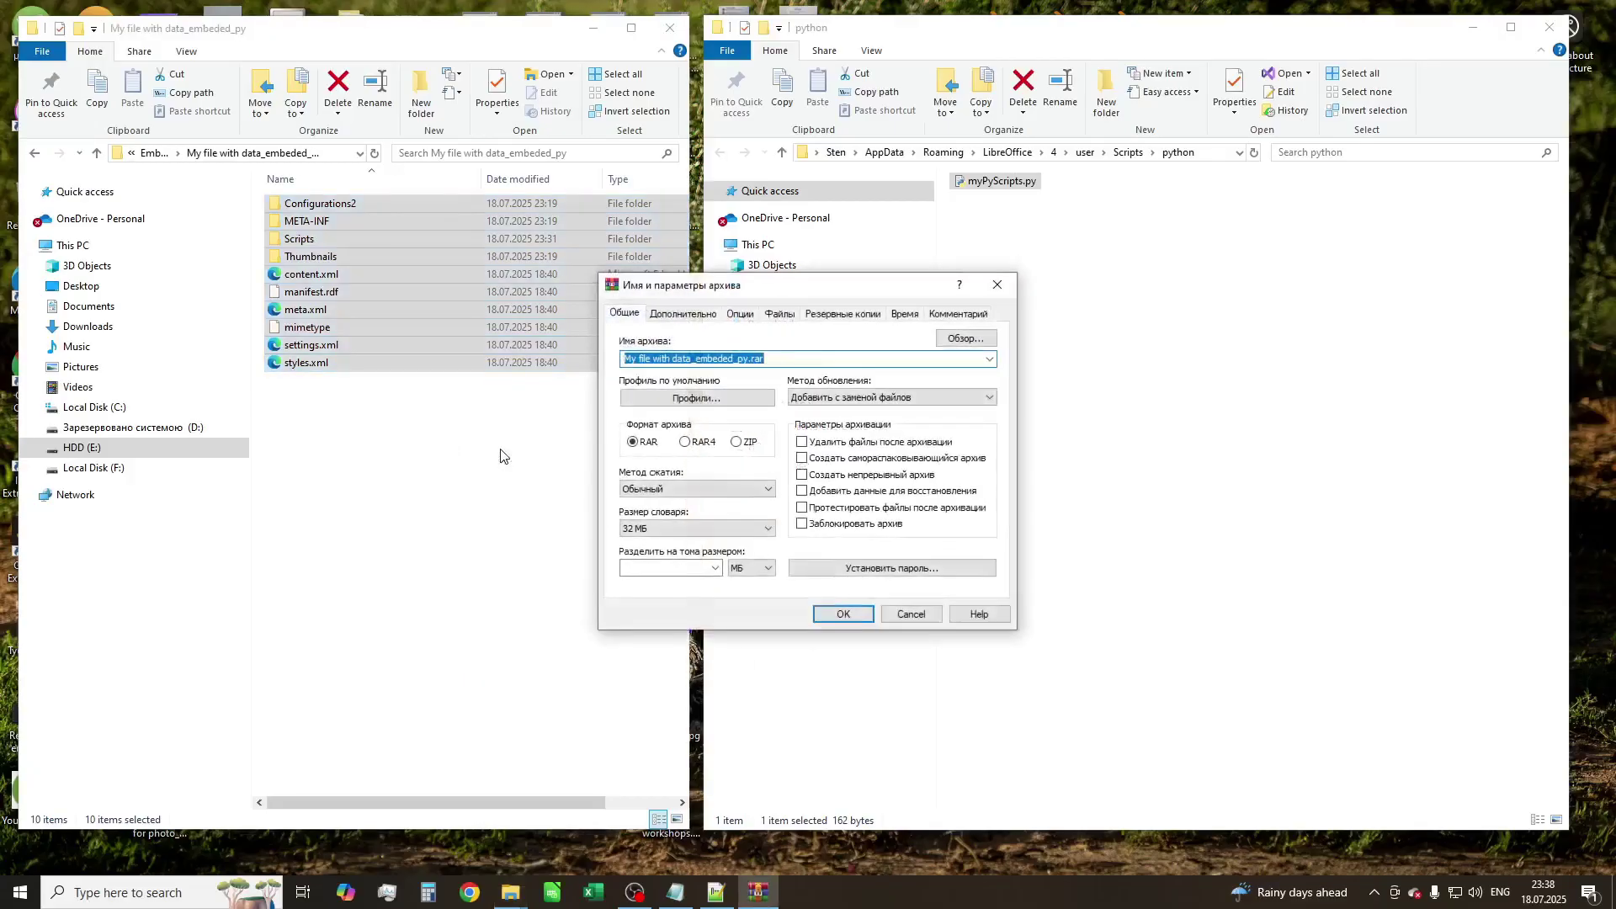
left_click(738, 442)
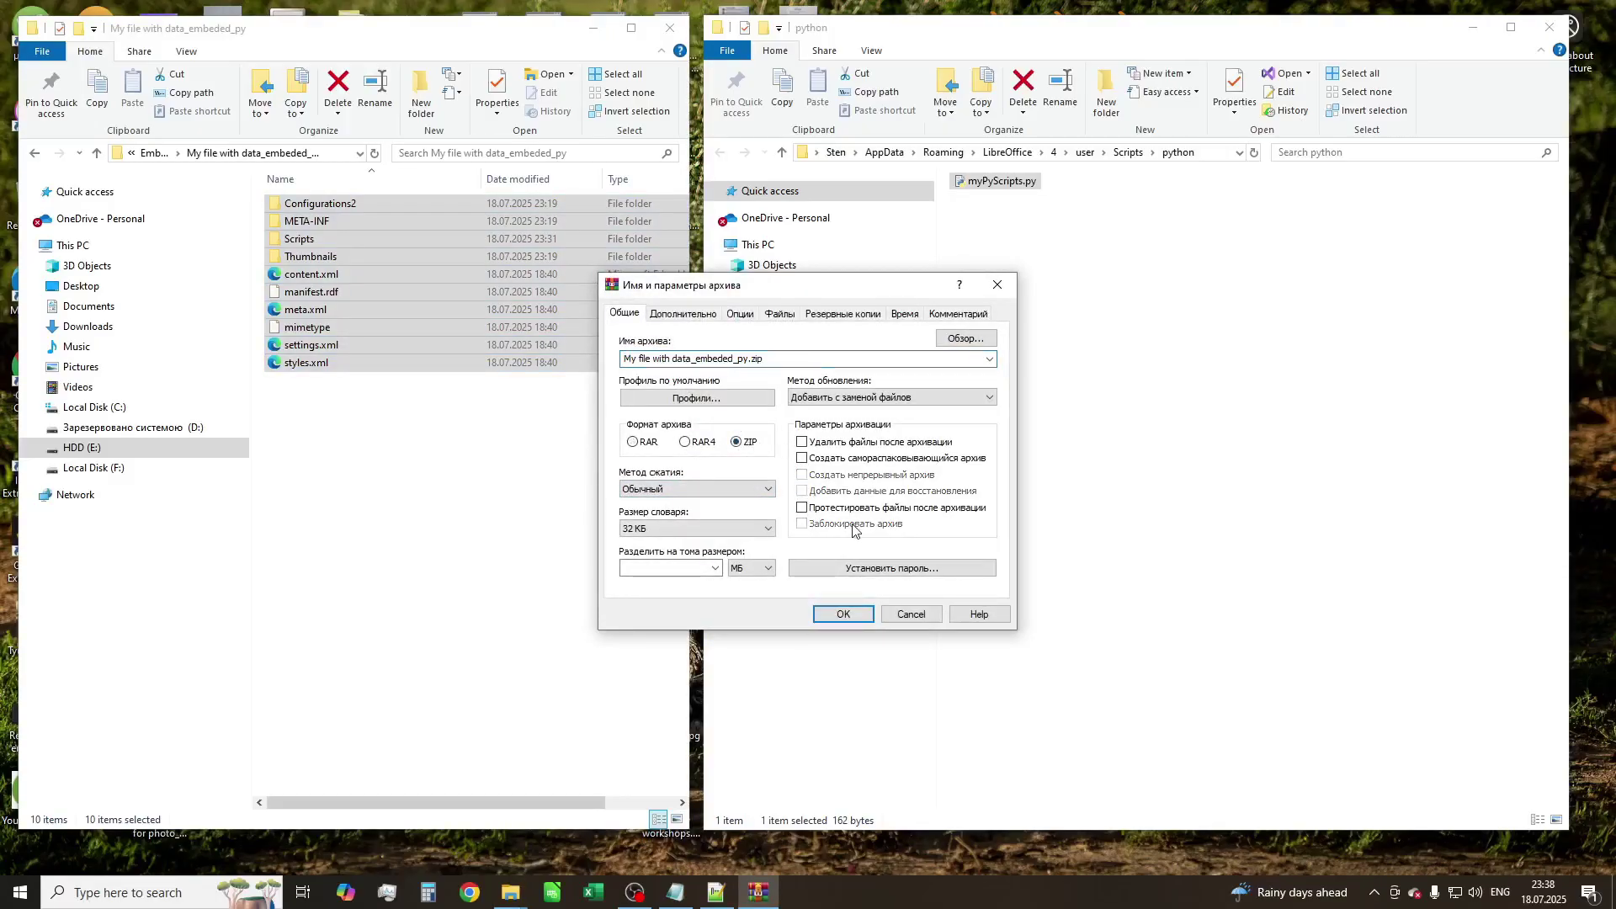
left_click(845, 613)
Back in the parent folder, delete the unpacked document folder
left_click(404, 451)
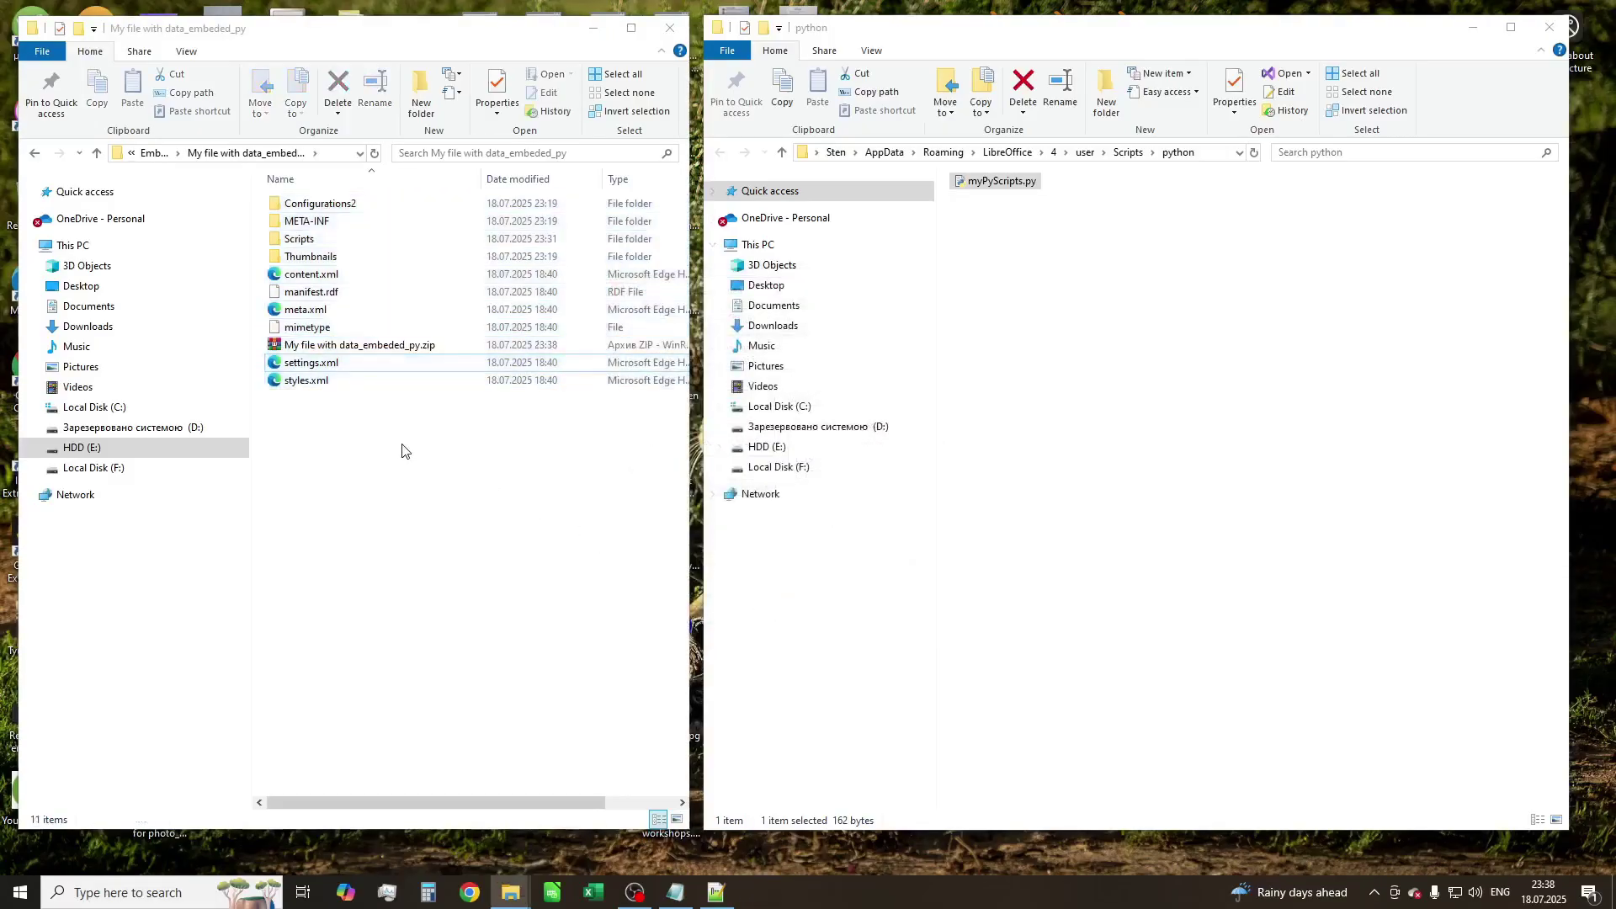
left_click(428, 346)
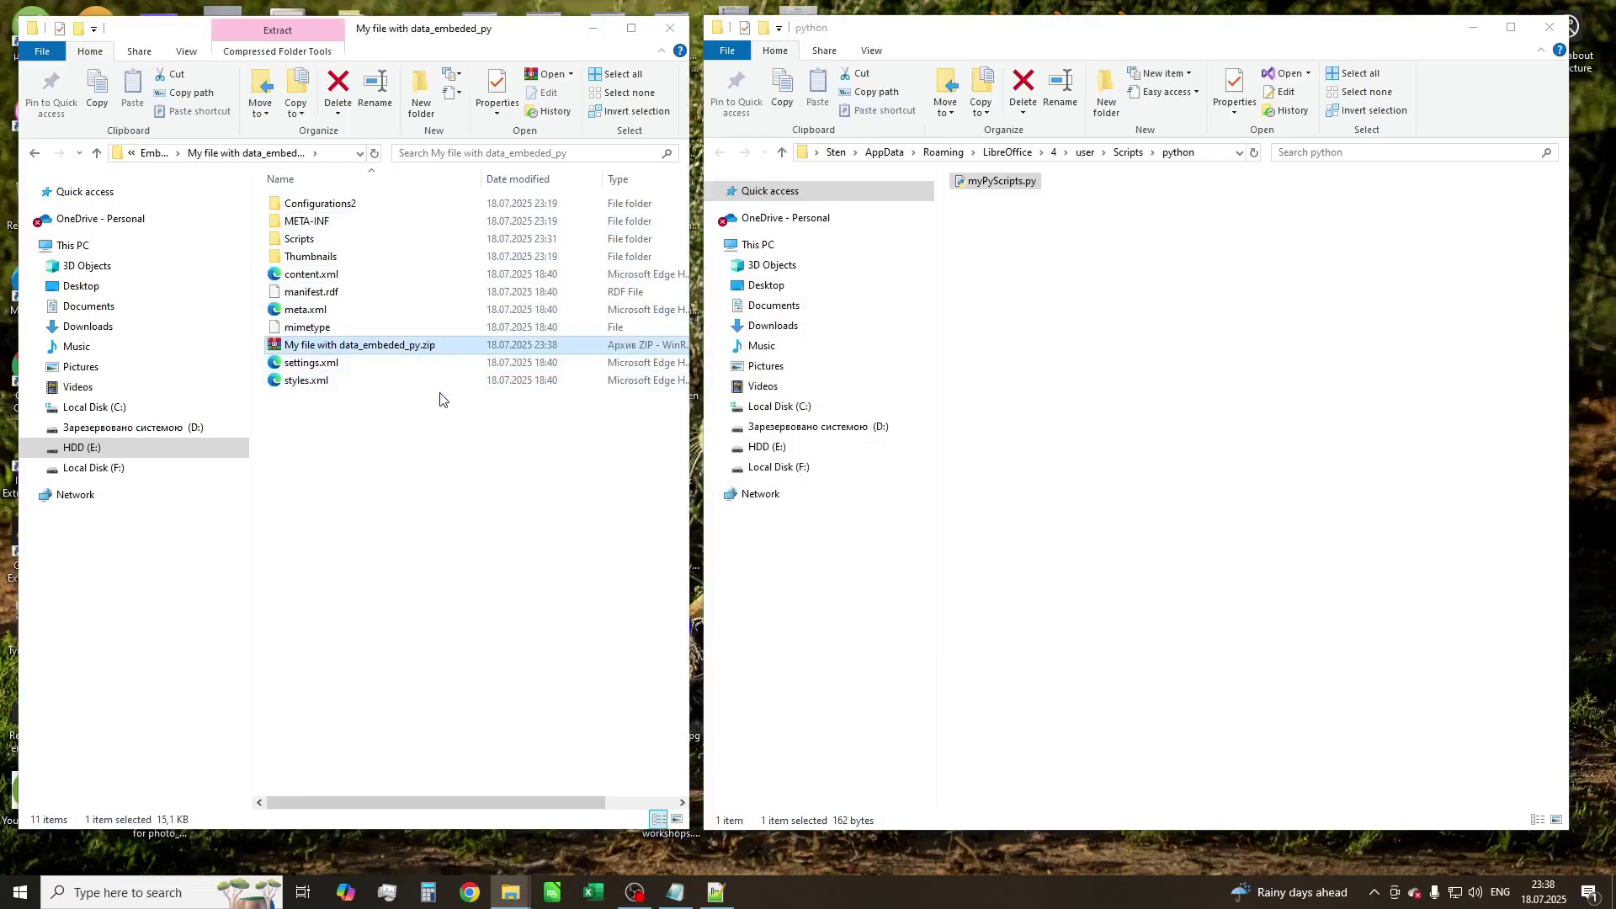
key("BackSpace")
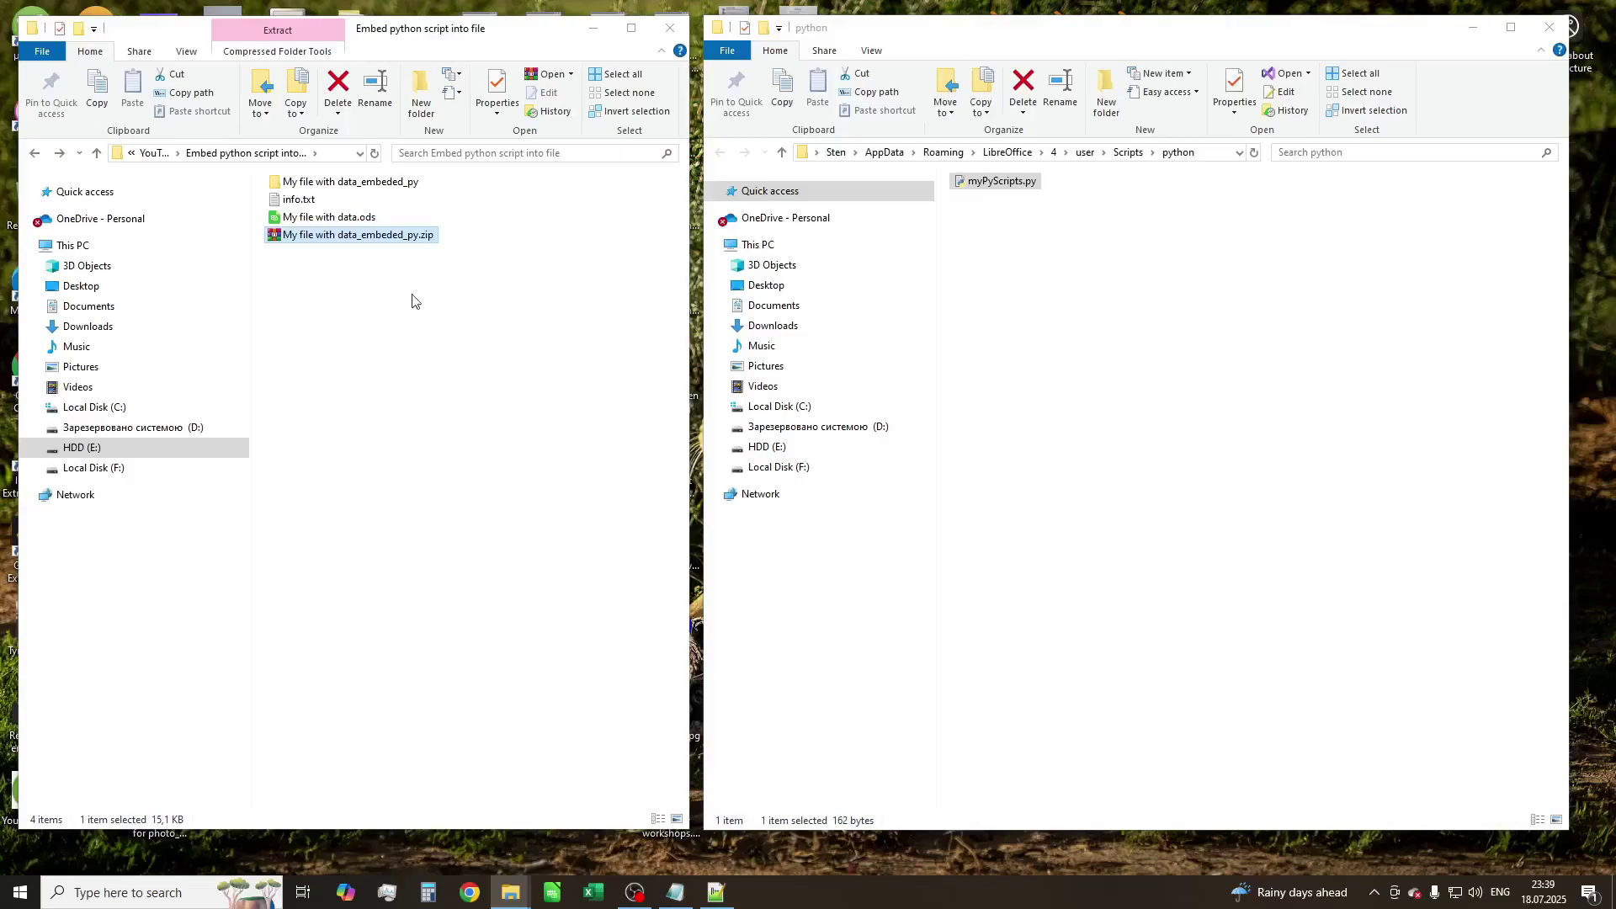
left_click(382, 190)
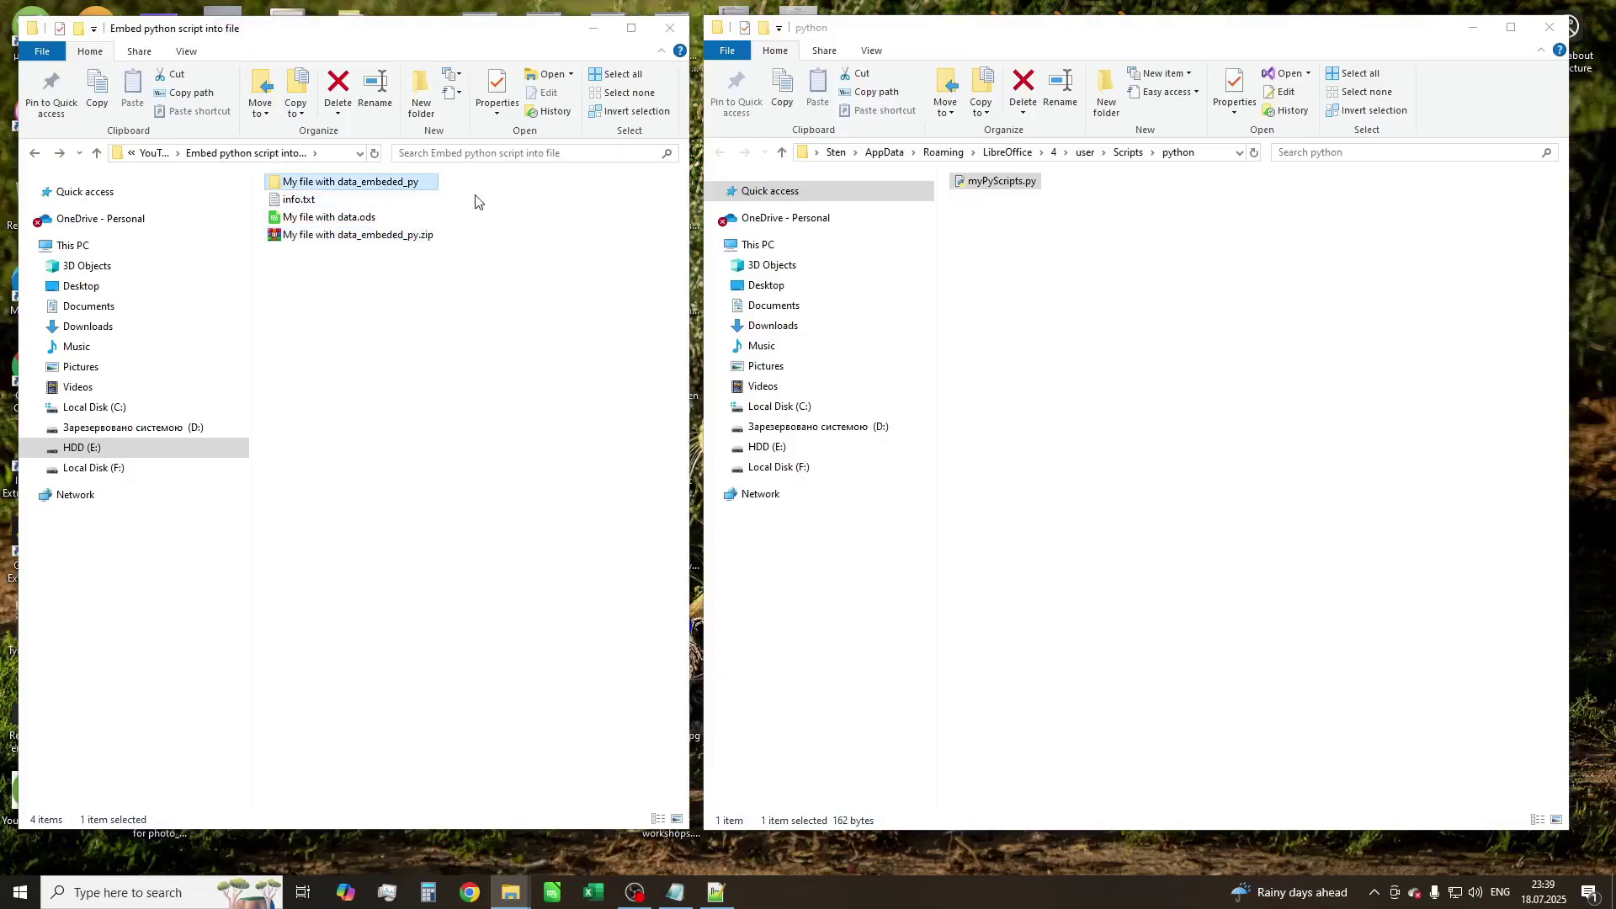
key("Delete")
Rename the zip archive to My file with data_embeded_py.ods
left_click(382, 219)
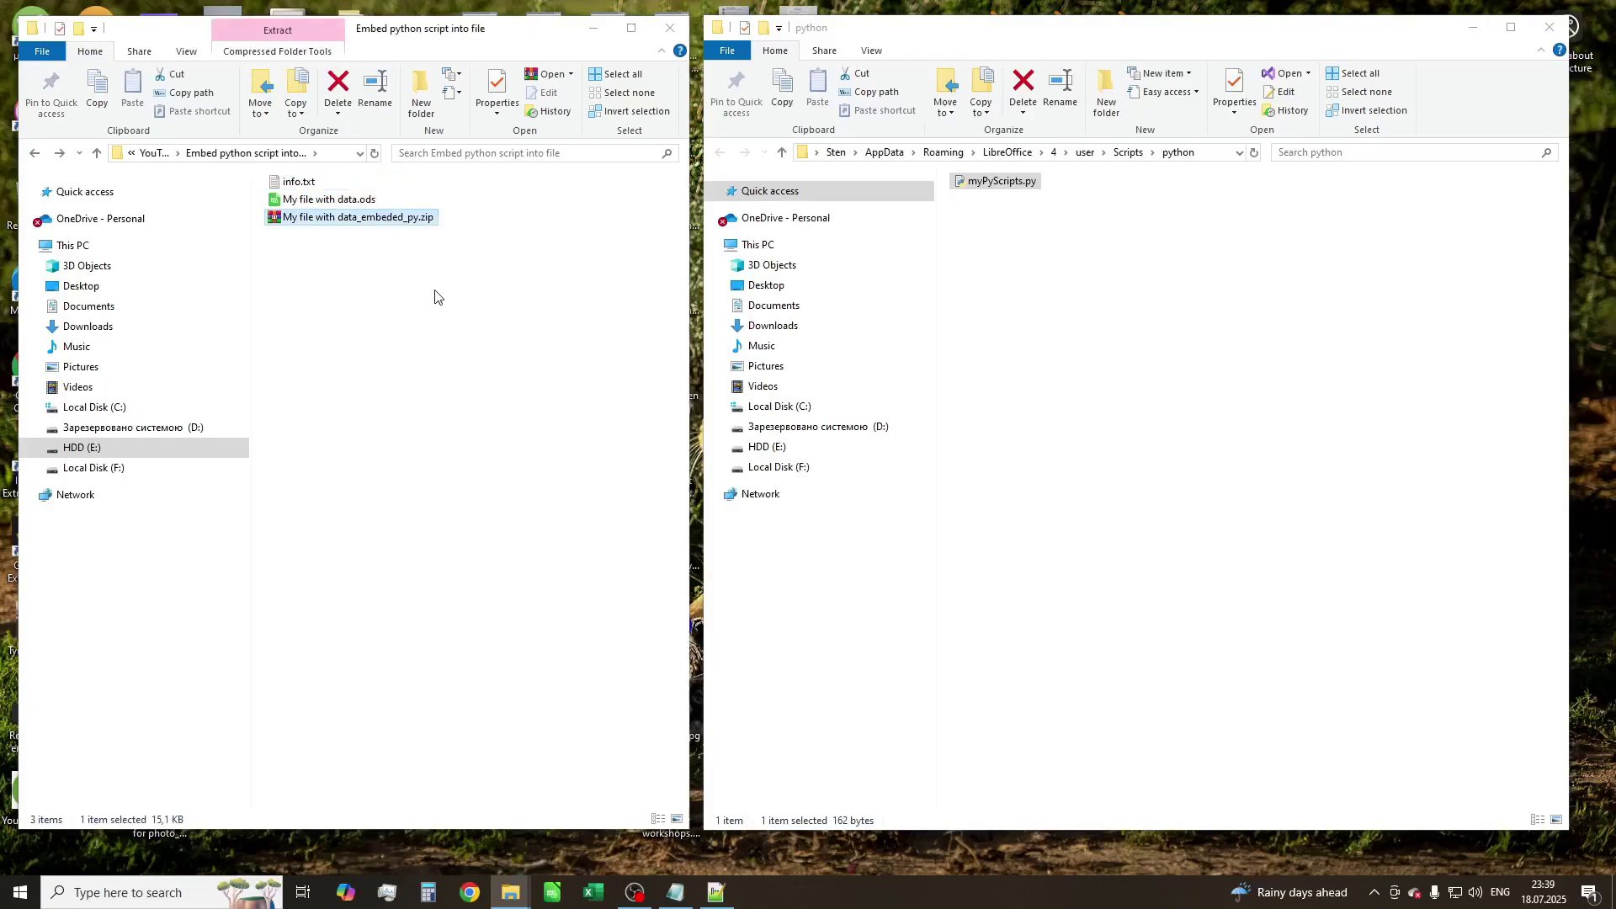
left_click(383, 221)
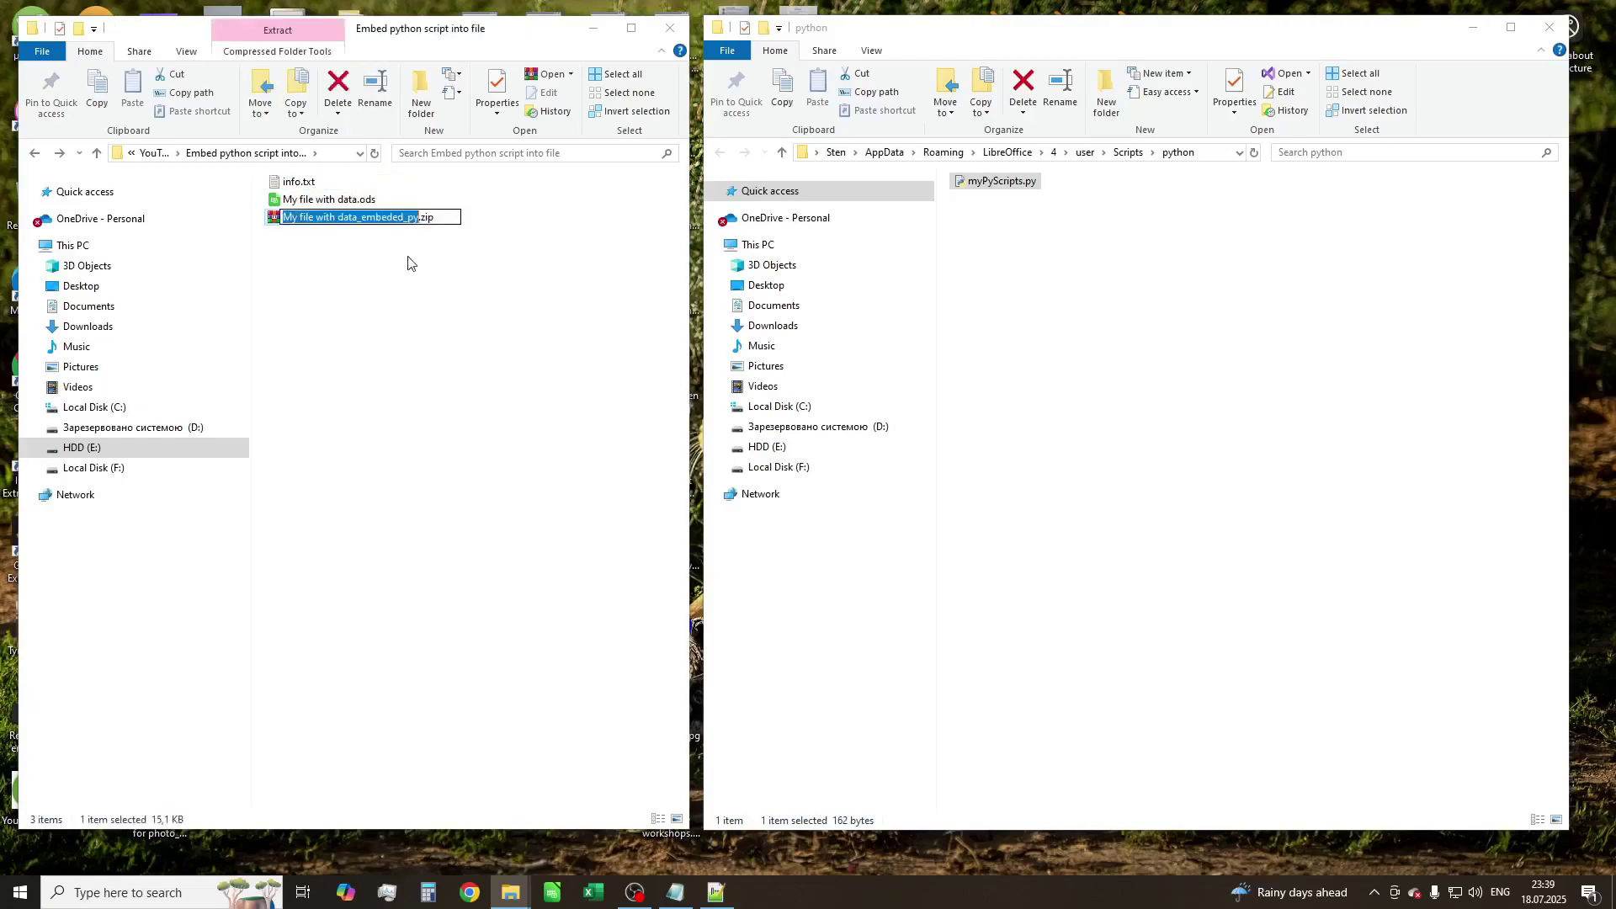
key("End")
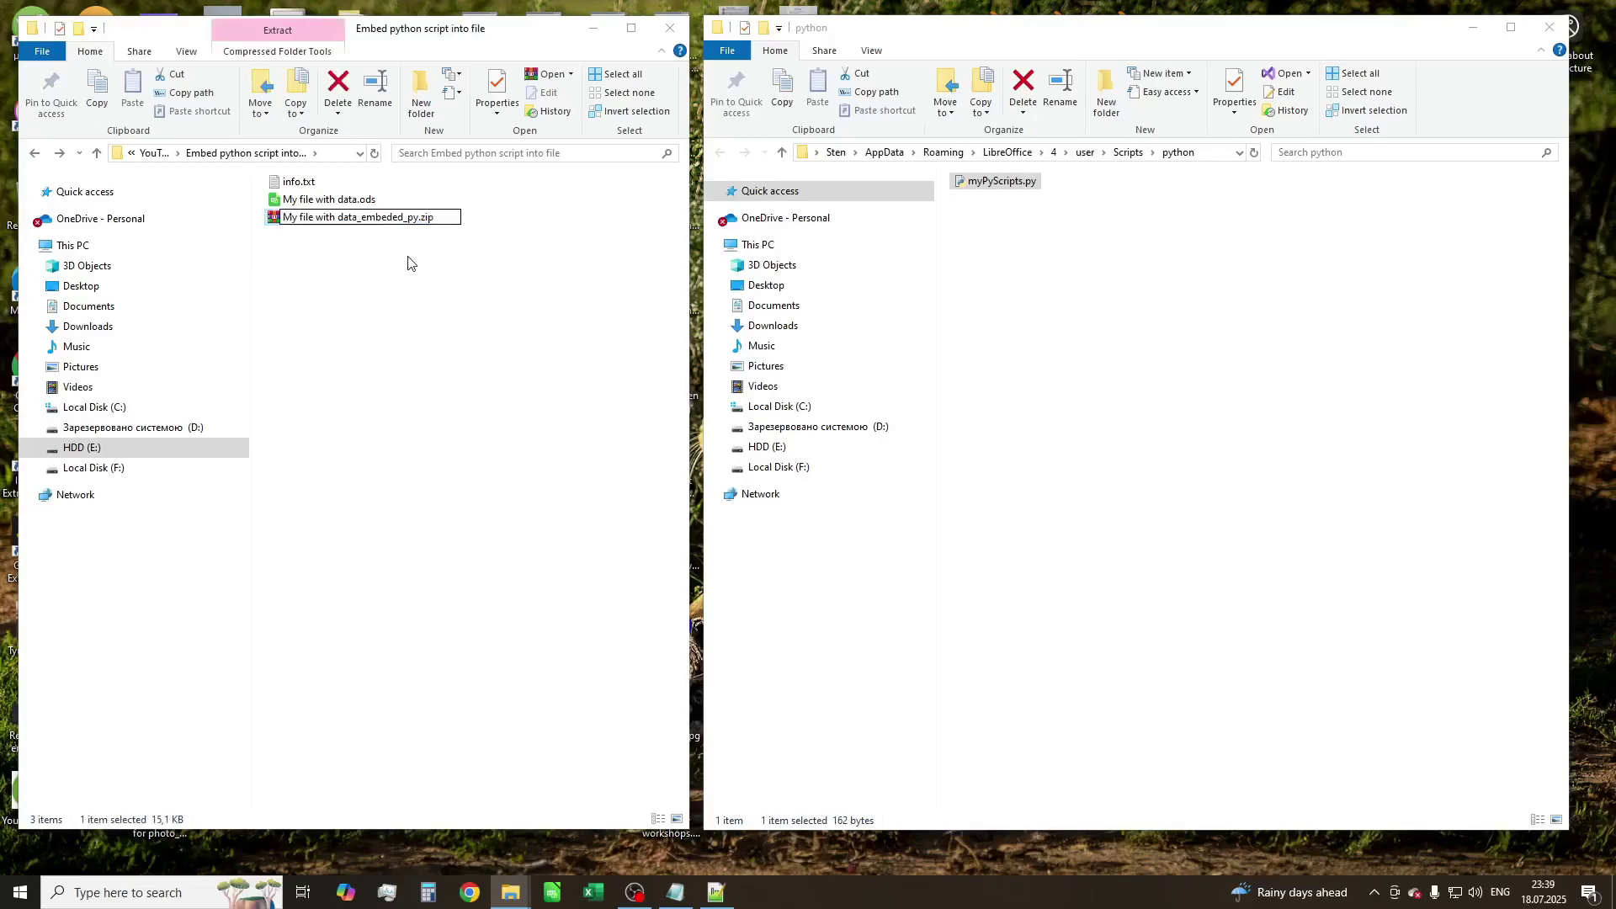
key("BackSpace")
key("BackSpace")
key("BackSpace")
type("ods")
key("Return")
key("Return")
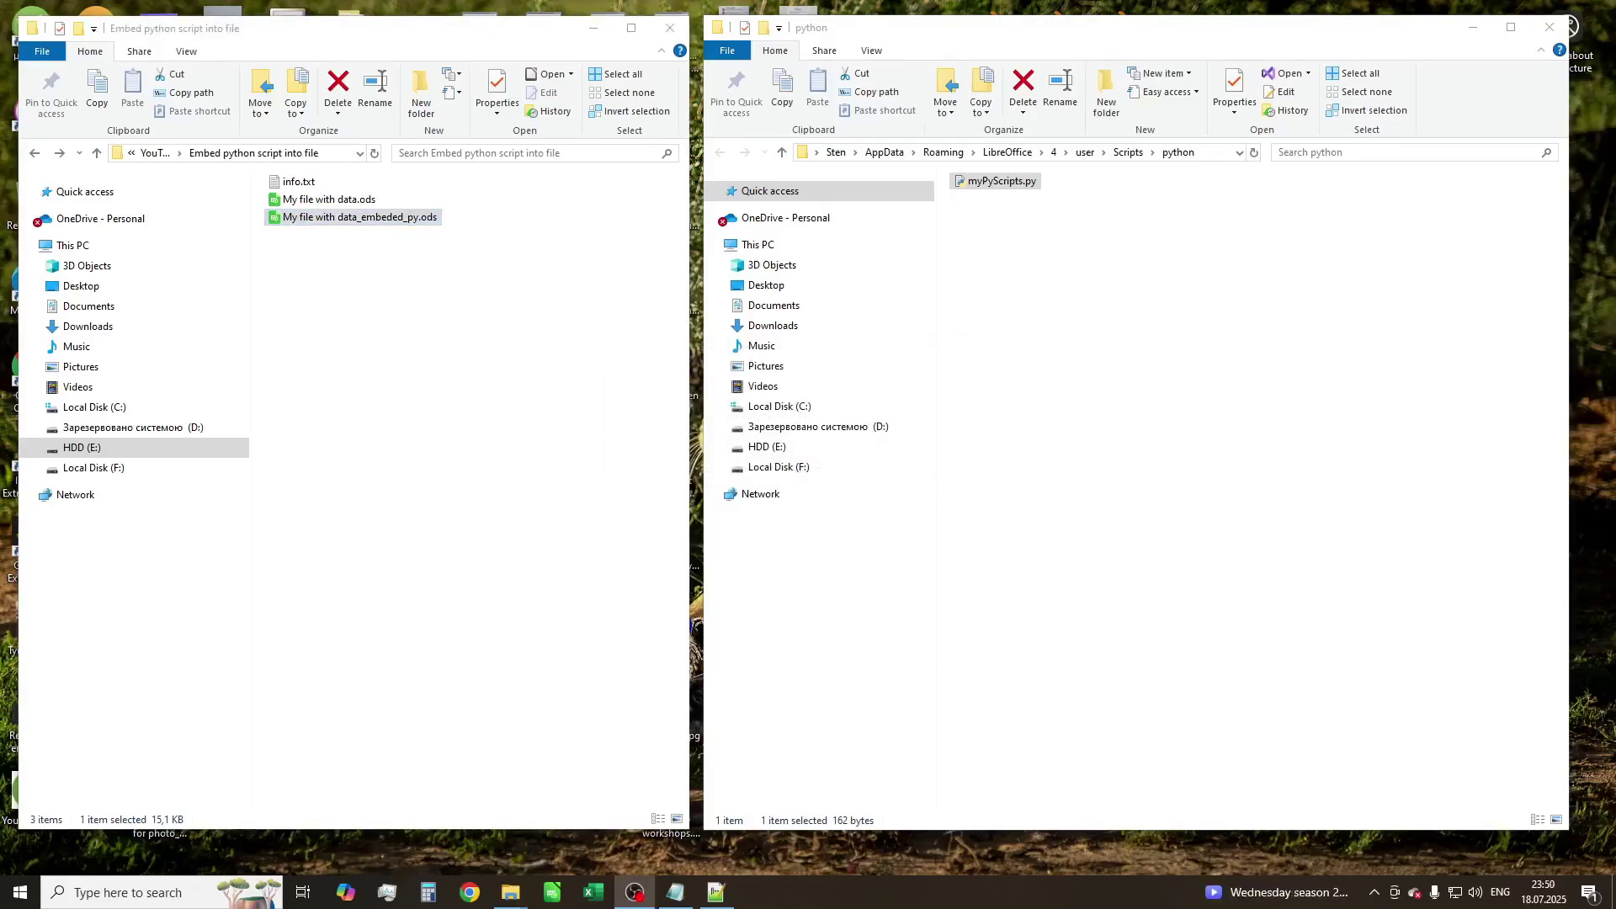
Open My file with data_embeded_py.ods and run the document's myPyScripts HelloPython macro
double_click(389, 219)
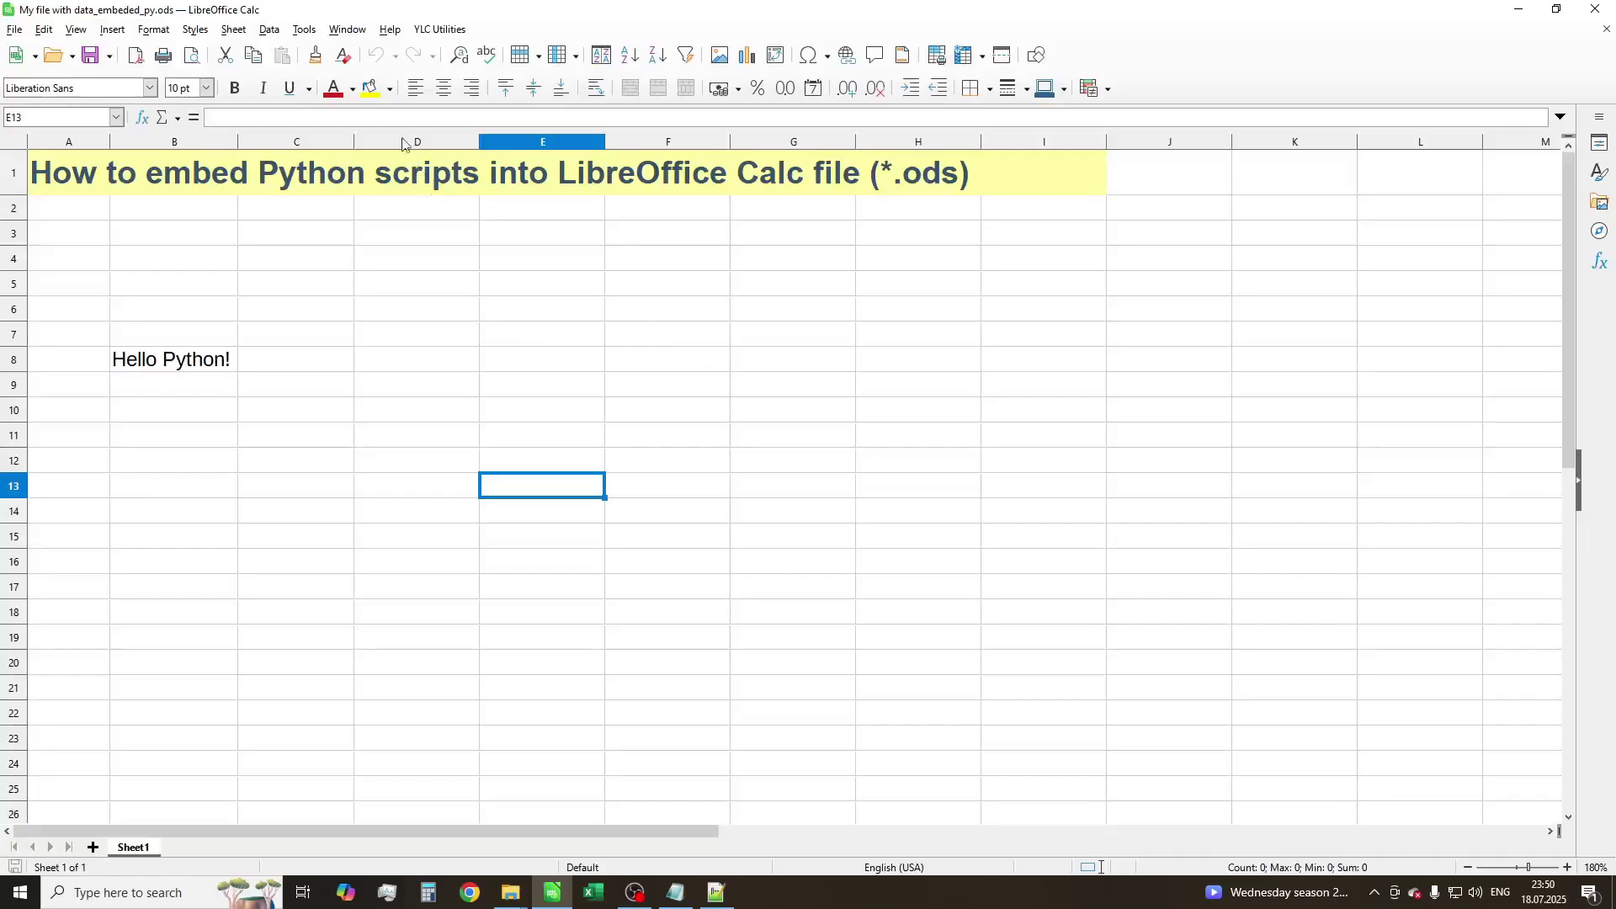
left_click(305, 31)
mouse_move(455, 387)
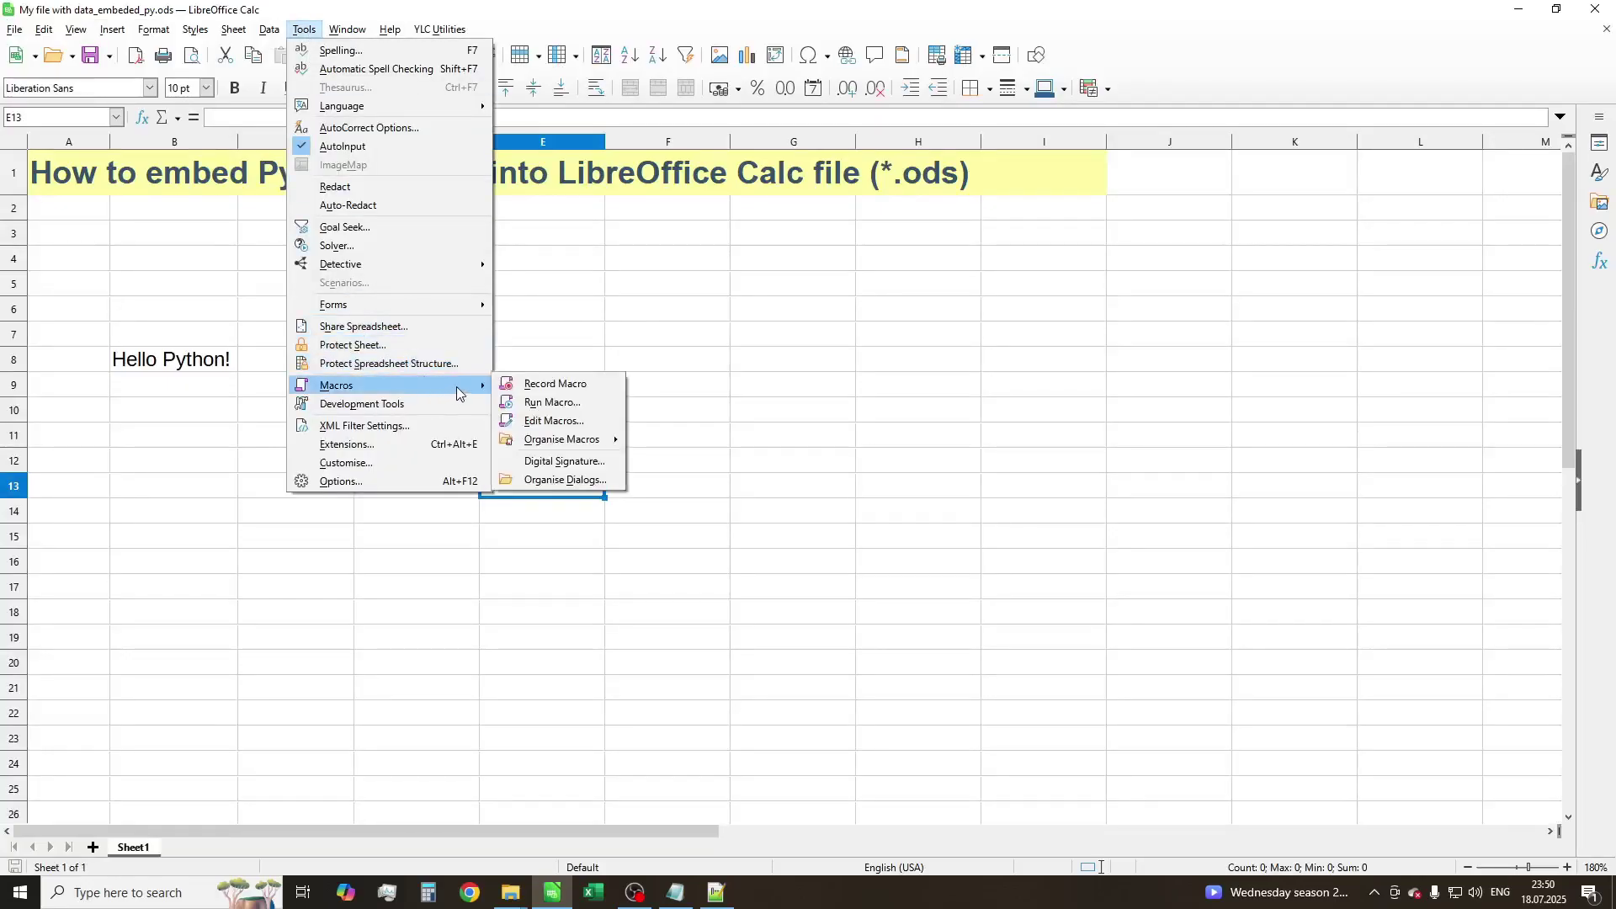
mouse_move(544, 439)
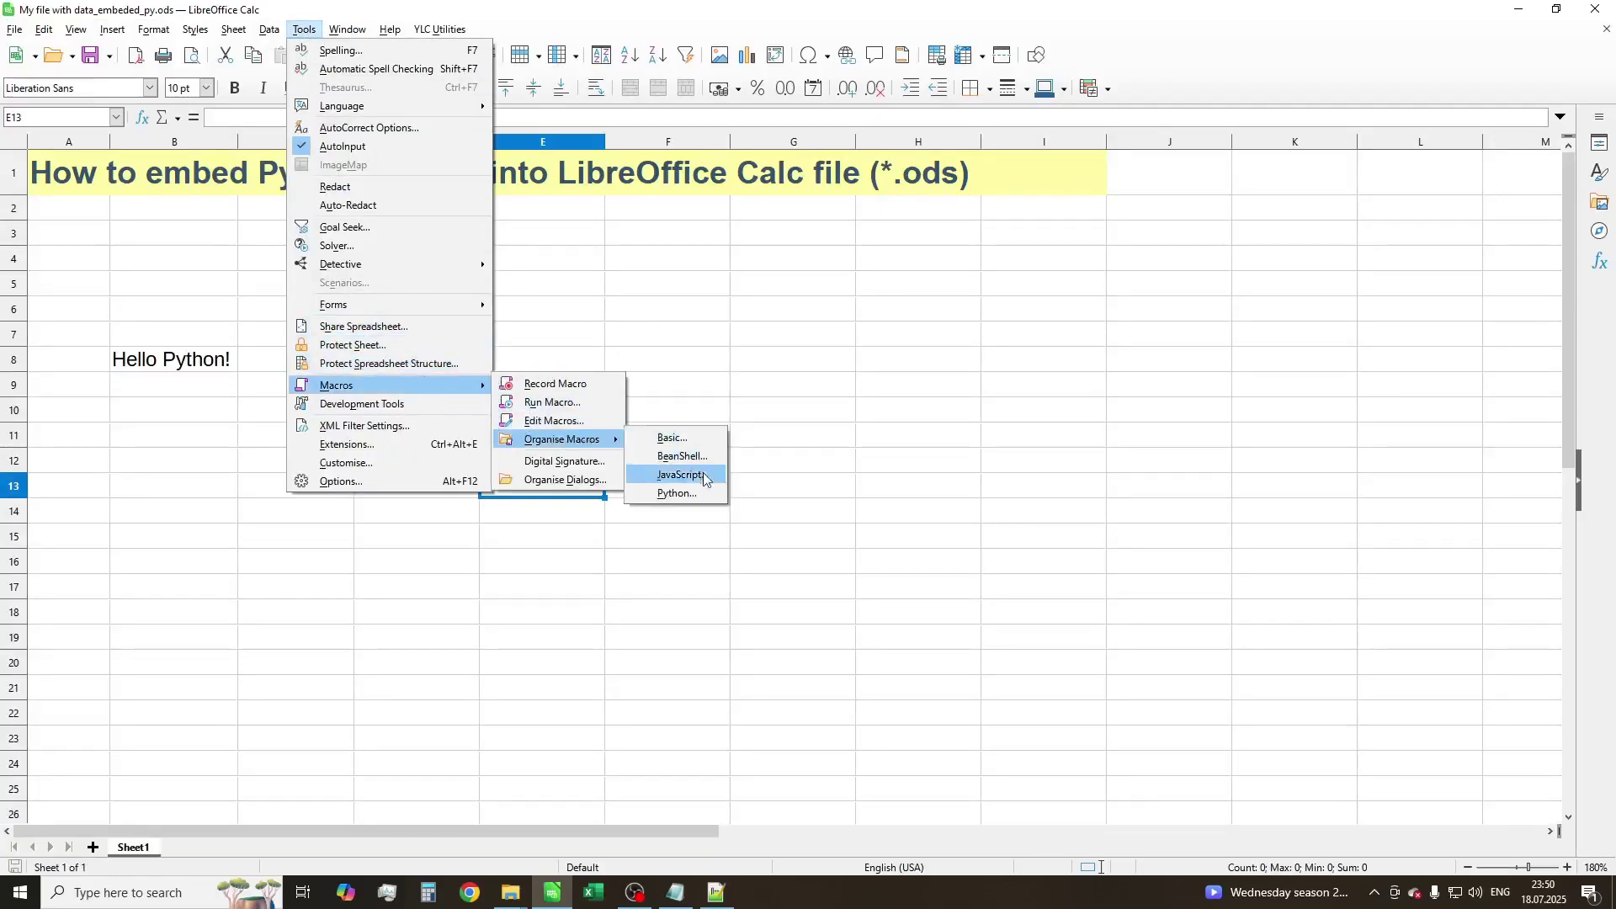
left_click(706, 496)
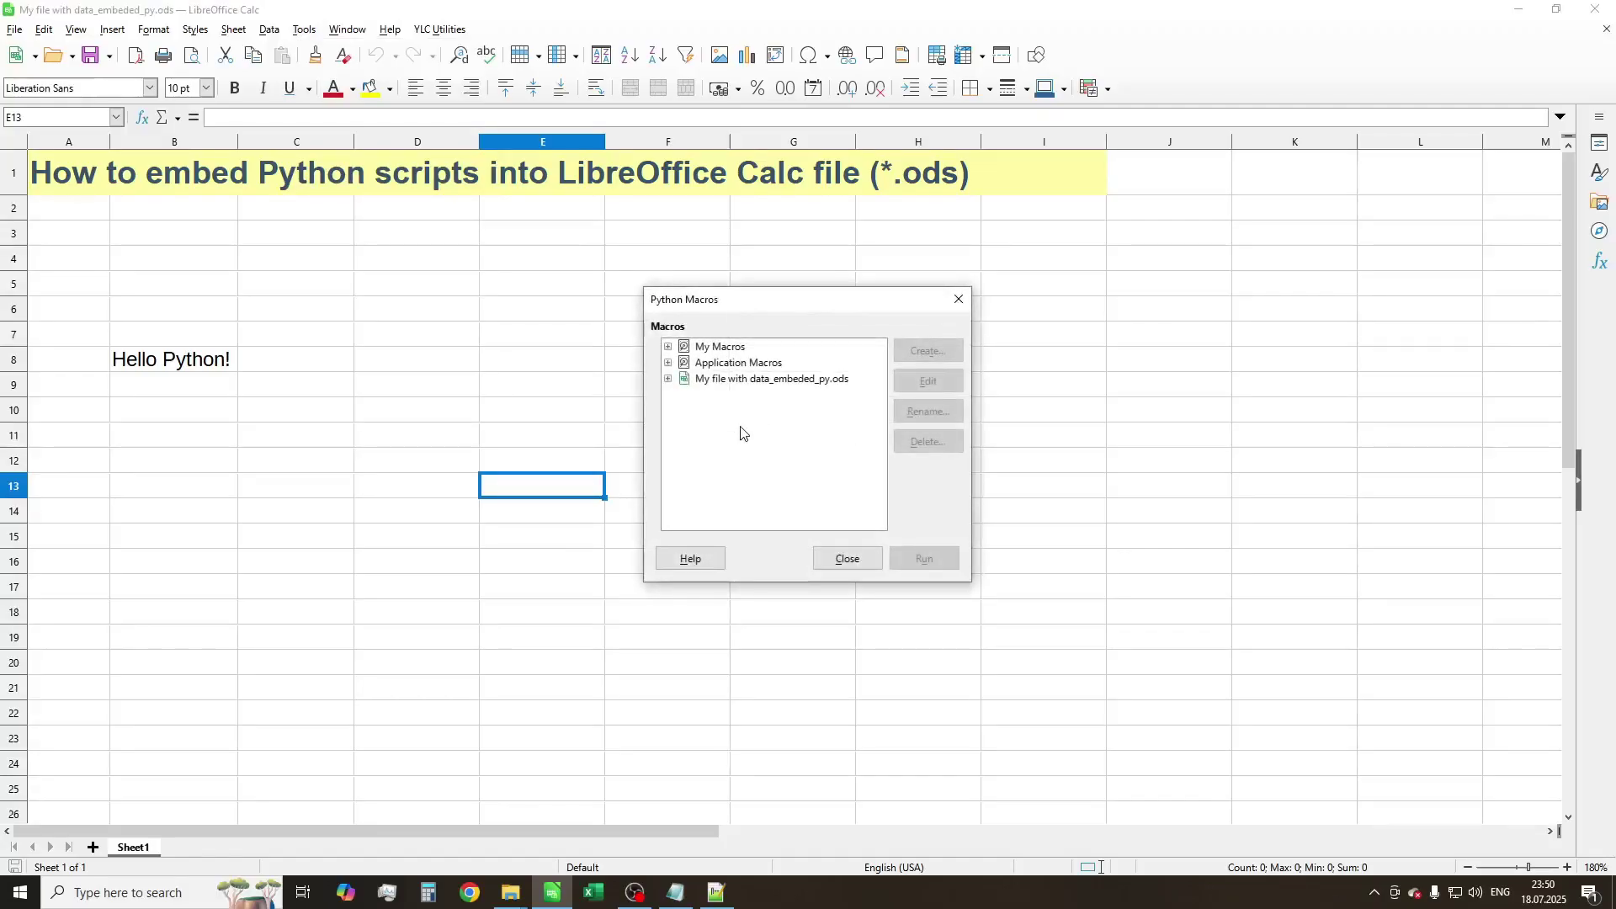
left_click(668, 379)
left_click(684, 394)
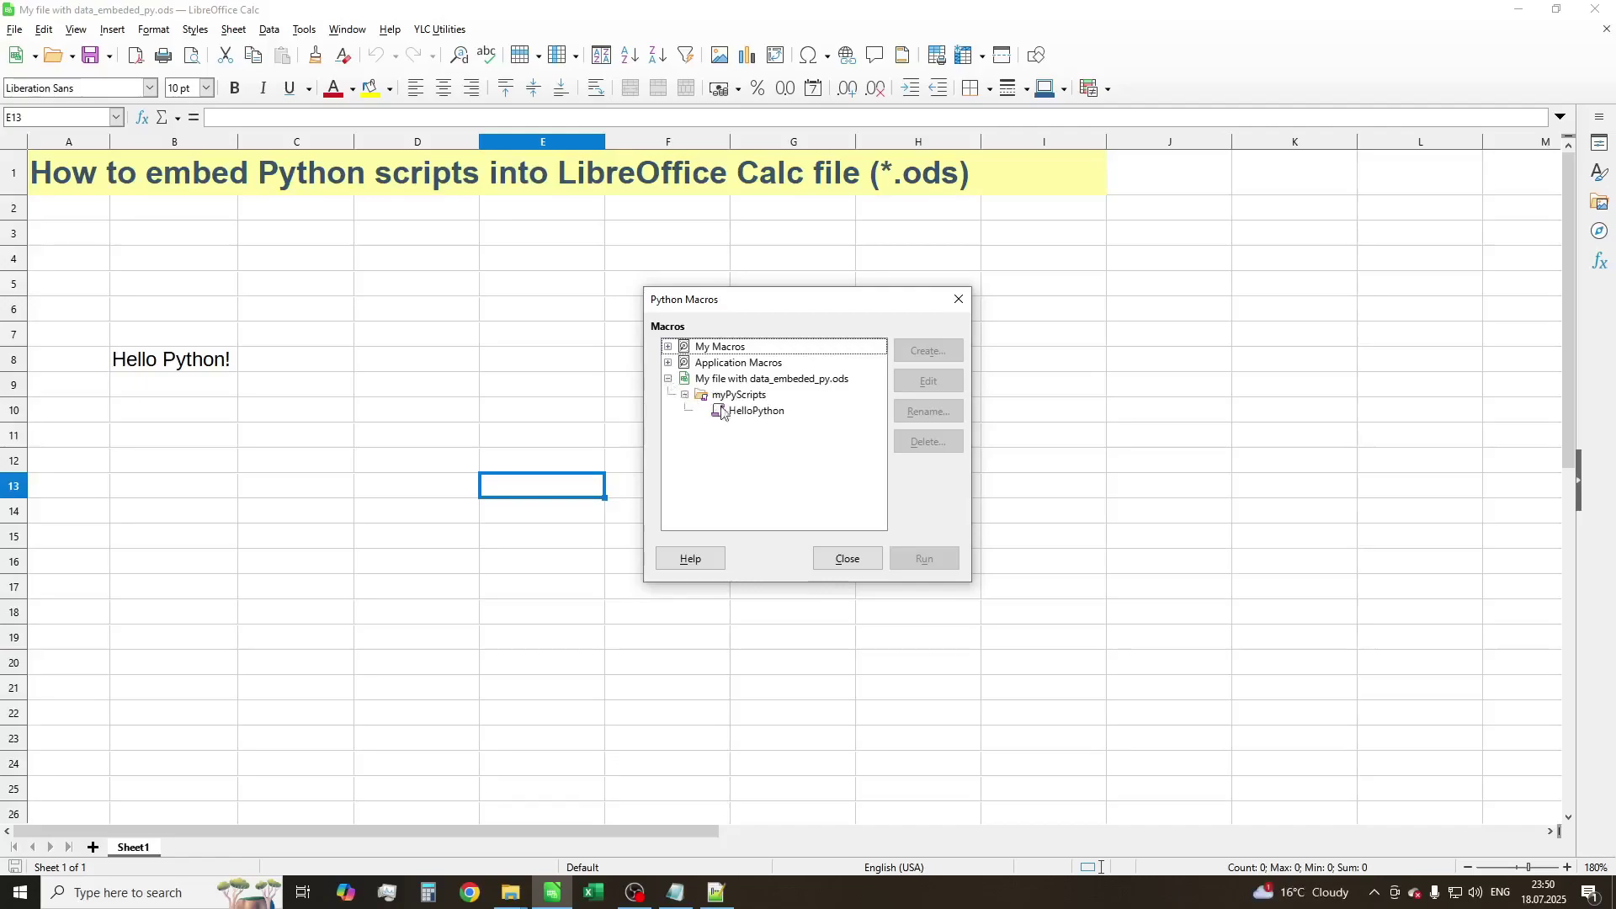
left_click(791, 412)
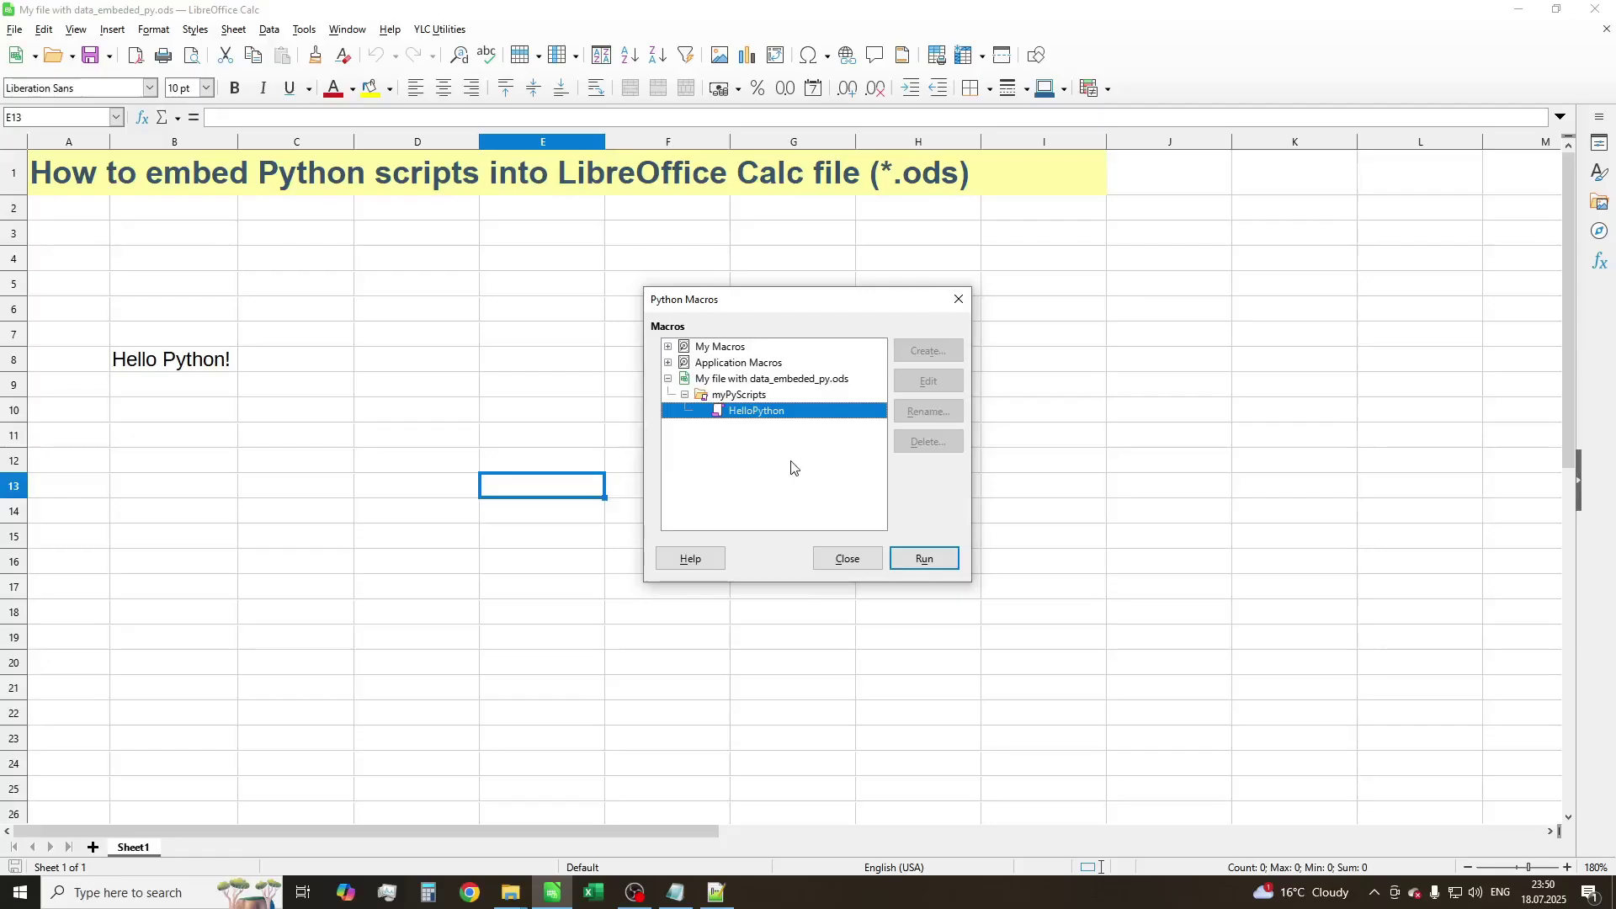
left_click(923, 558)
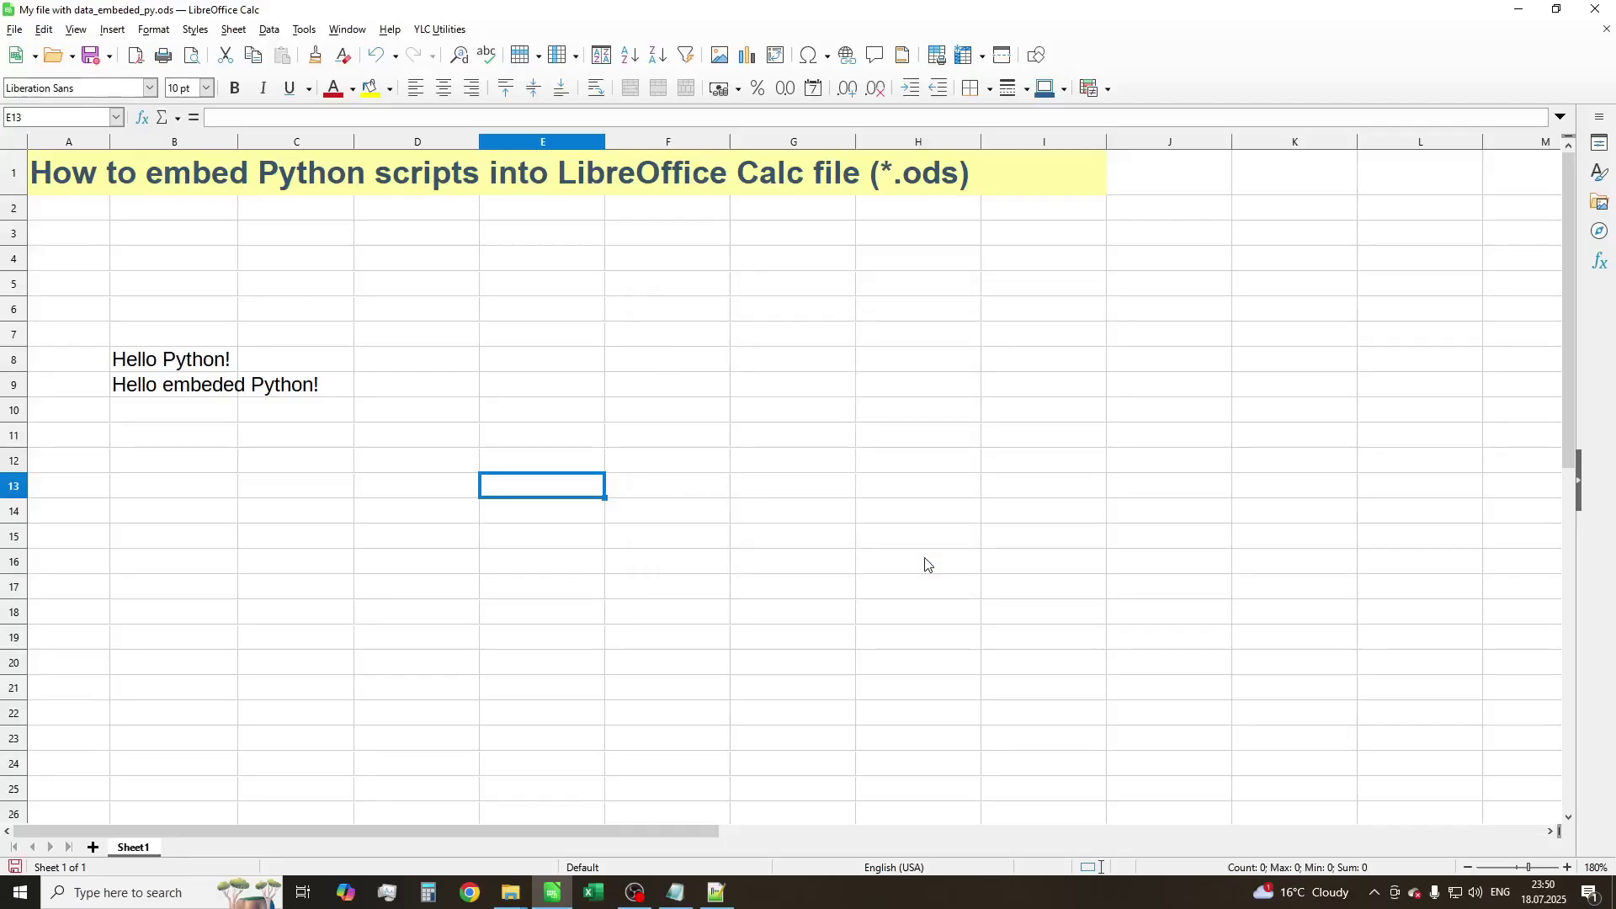
left_click(307, 31)
left_click(446, 481)
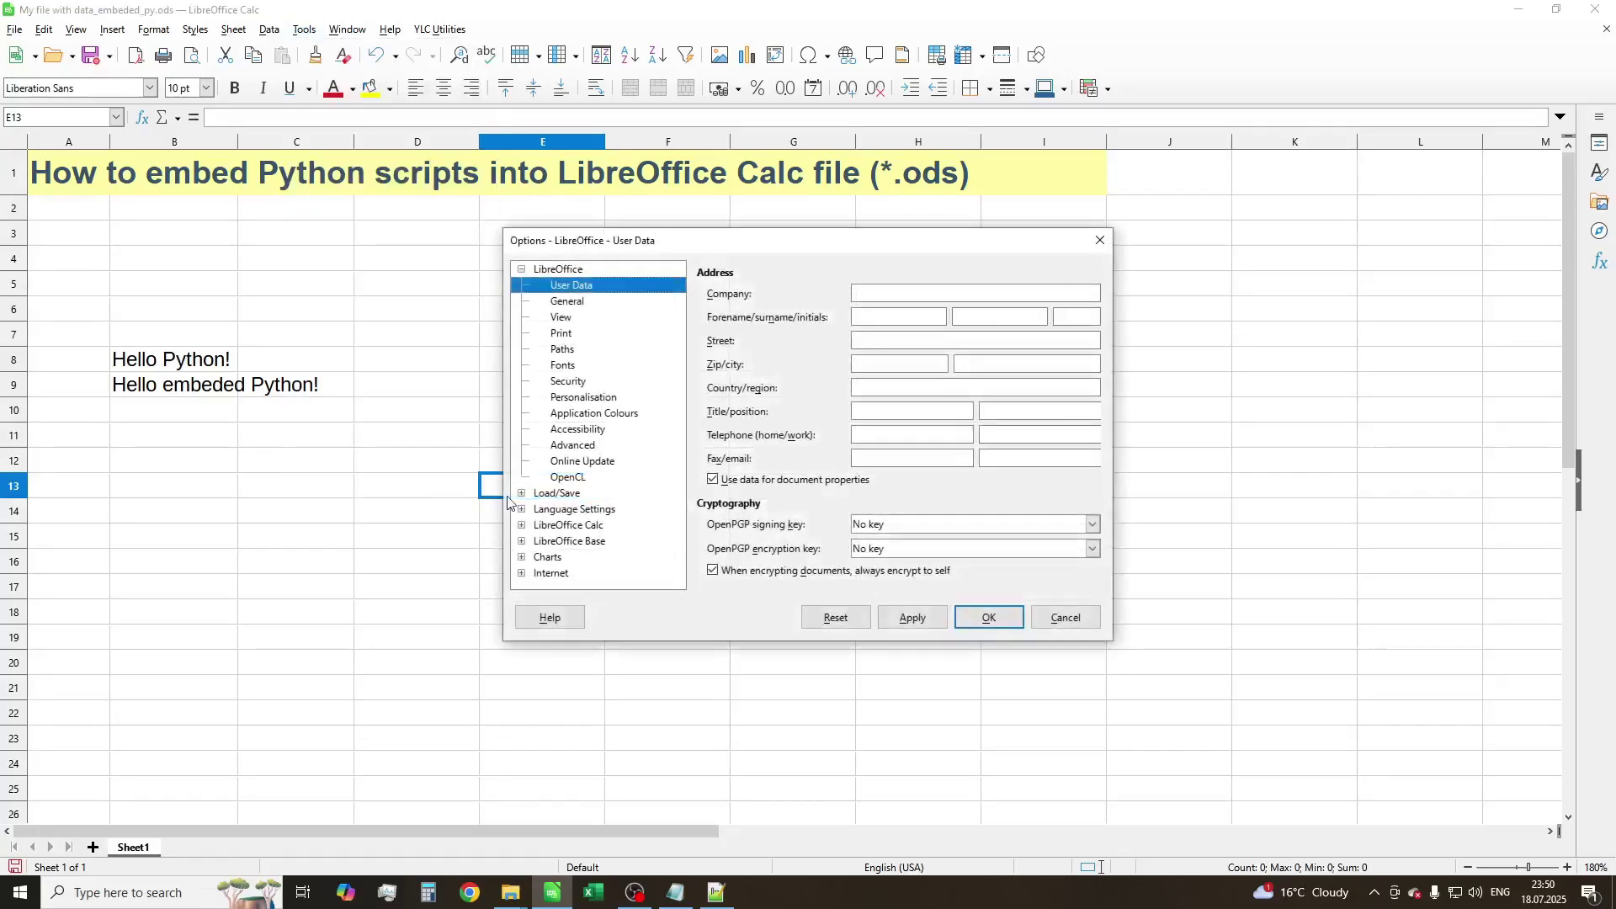
left_click(582, 383)
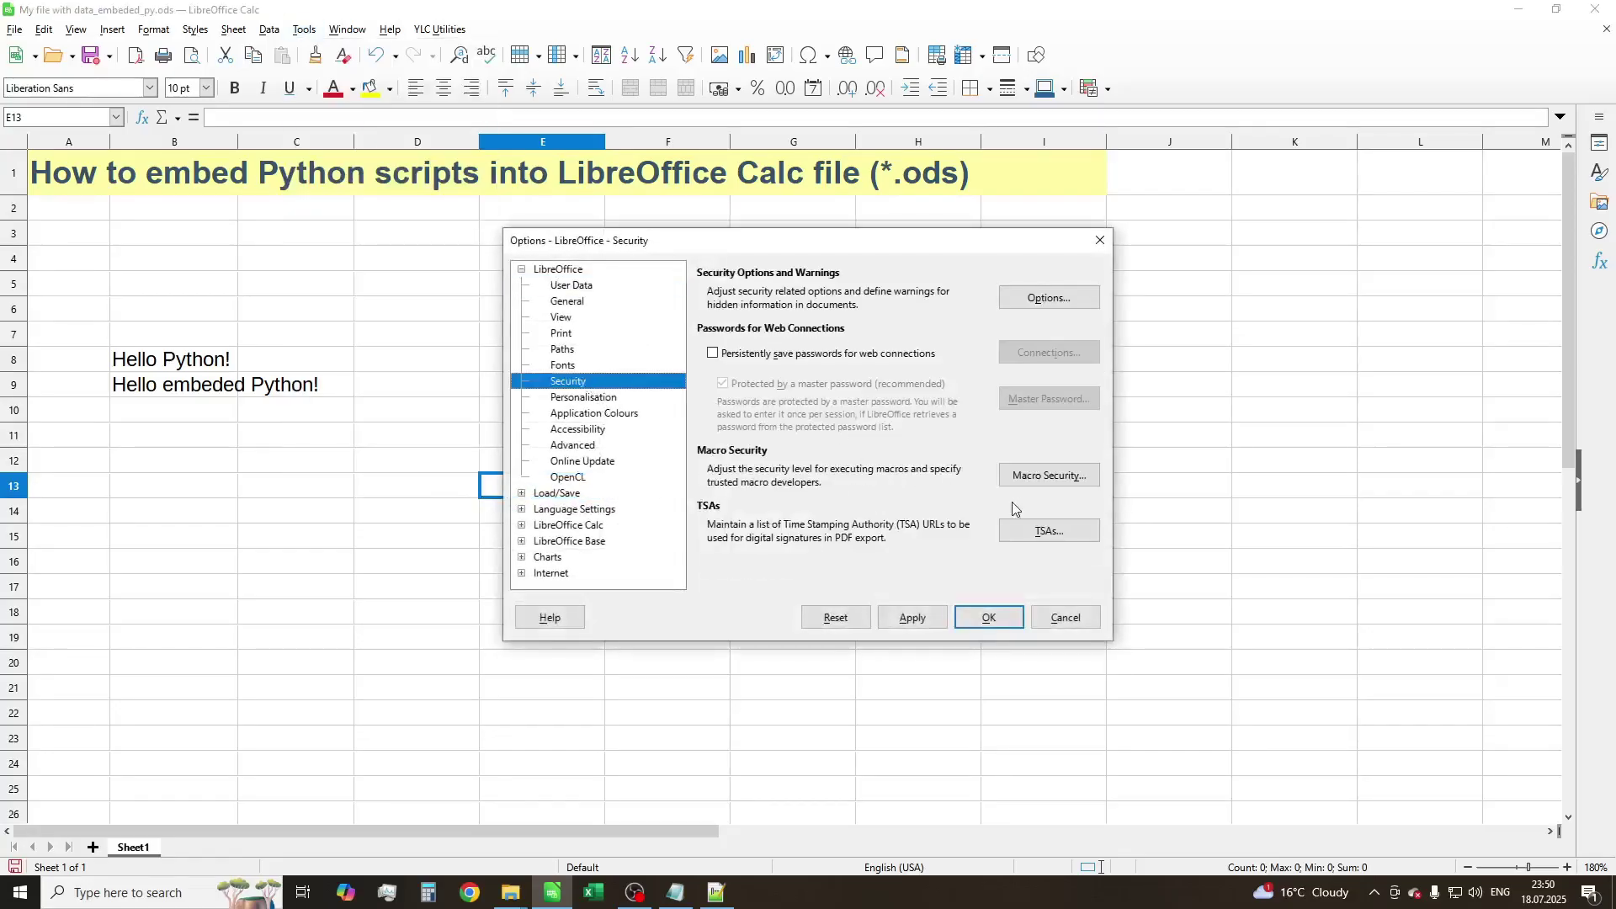
left_click(1088, 486)
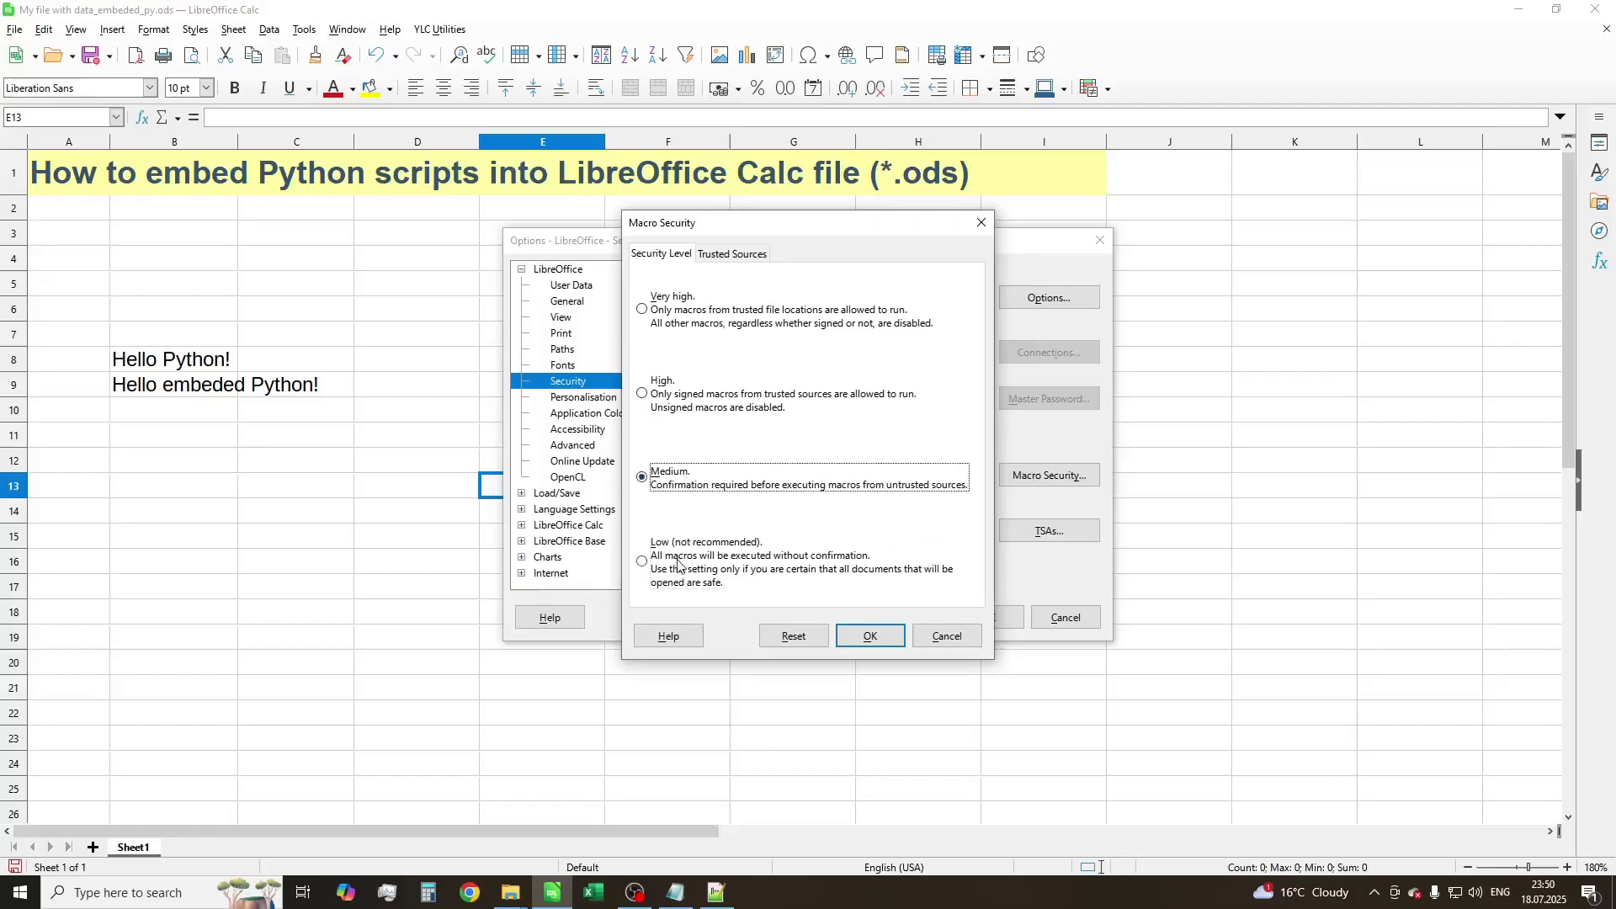
left_click(882, 636)
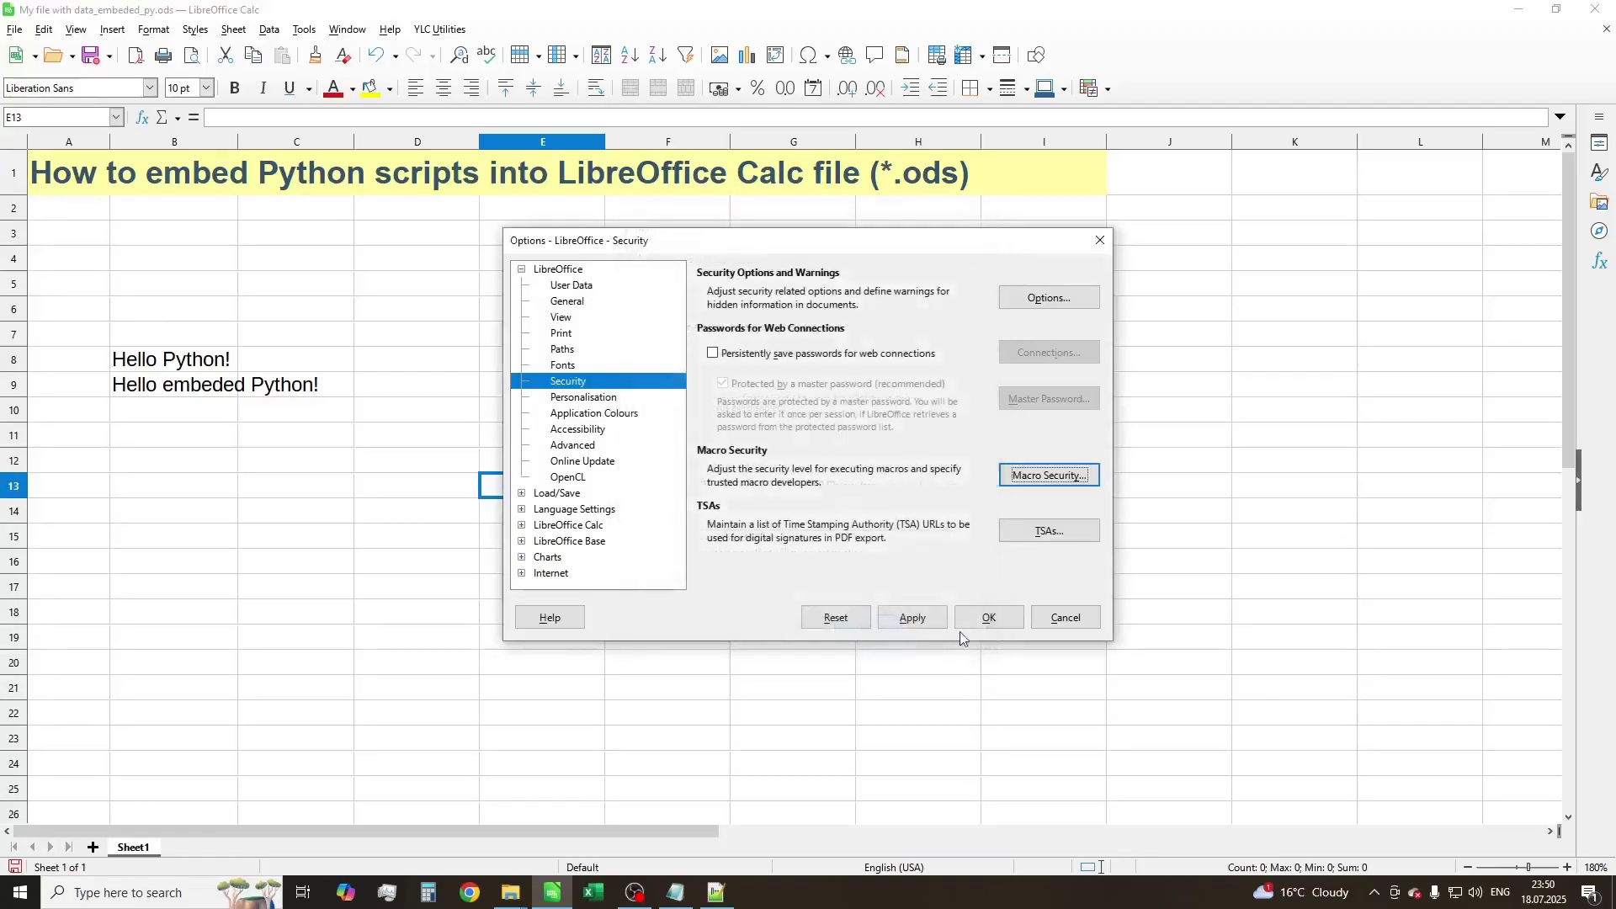
left_click(997, 620)
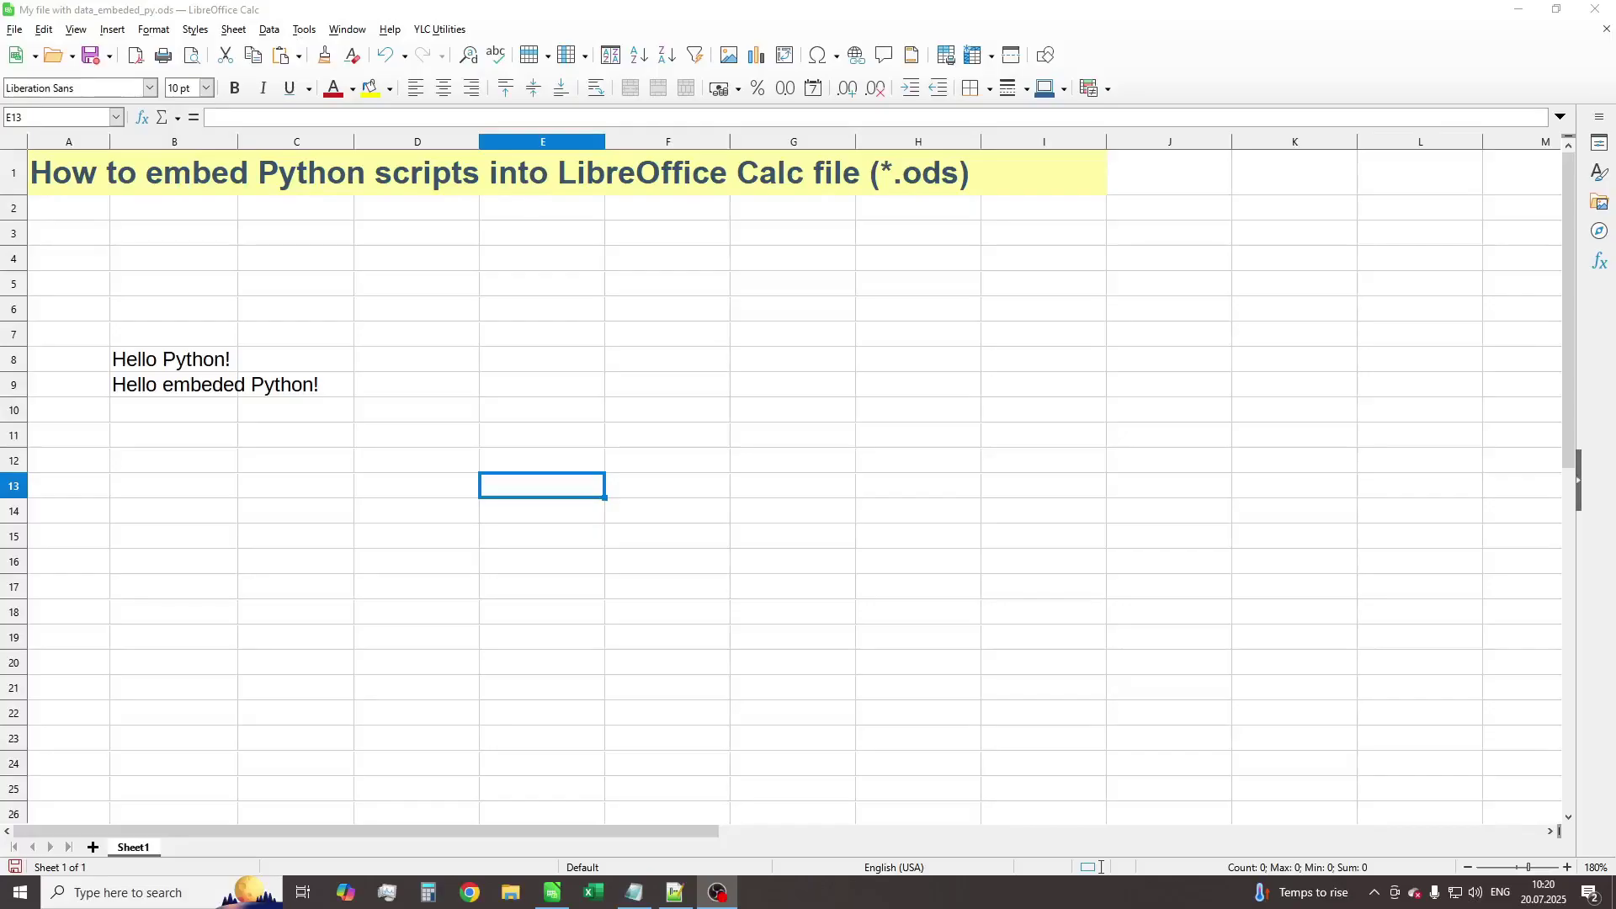
From YLC Utilities' user Python scripts folder, load myPyScripts.py into Notepad++
left_click(440, 30)
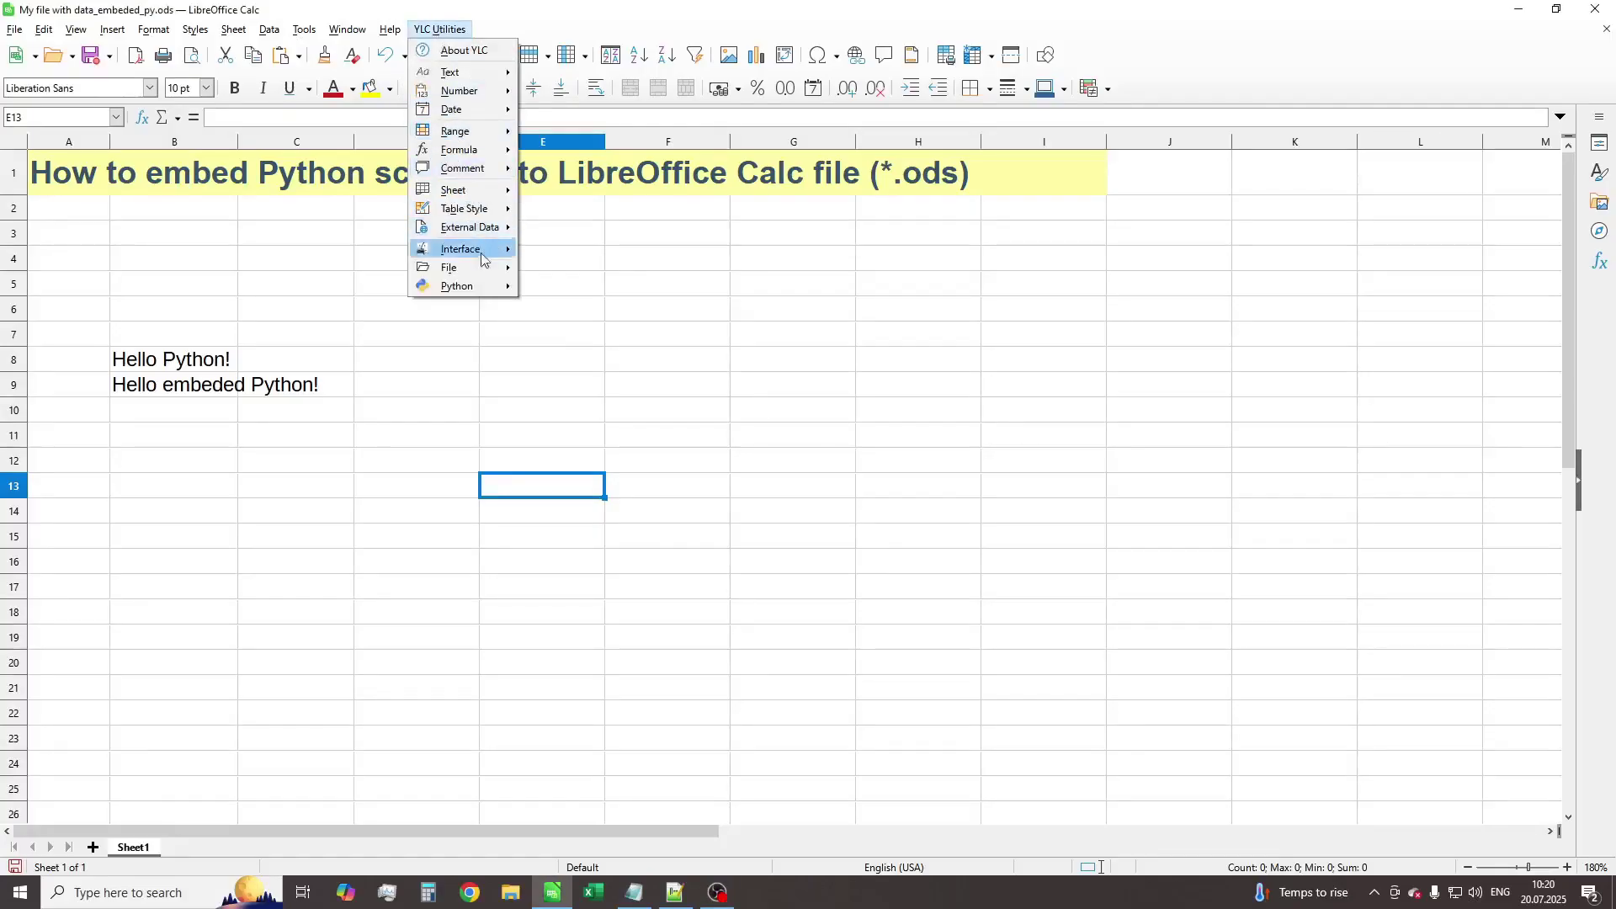
mouse_move(485, 286)
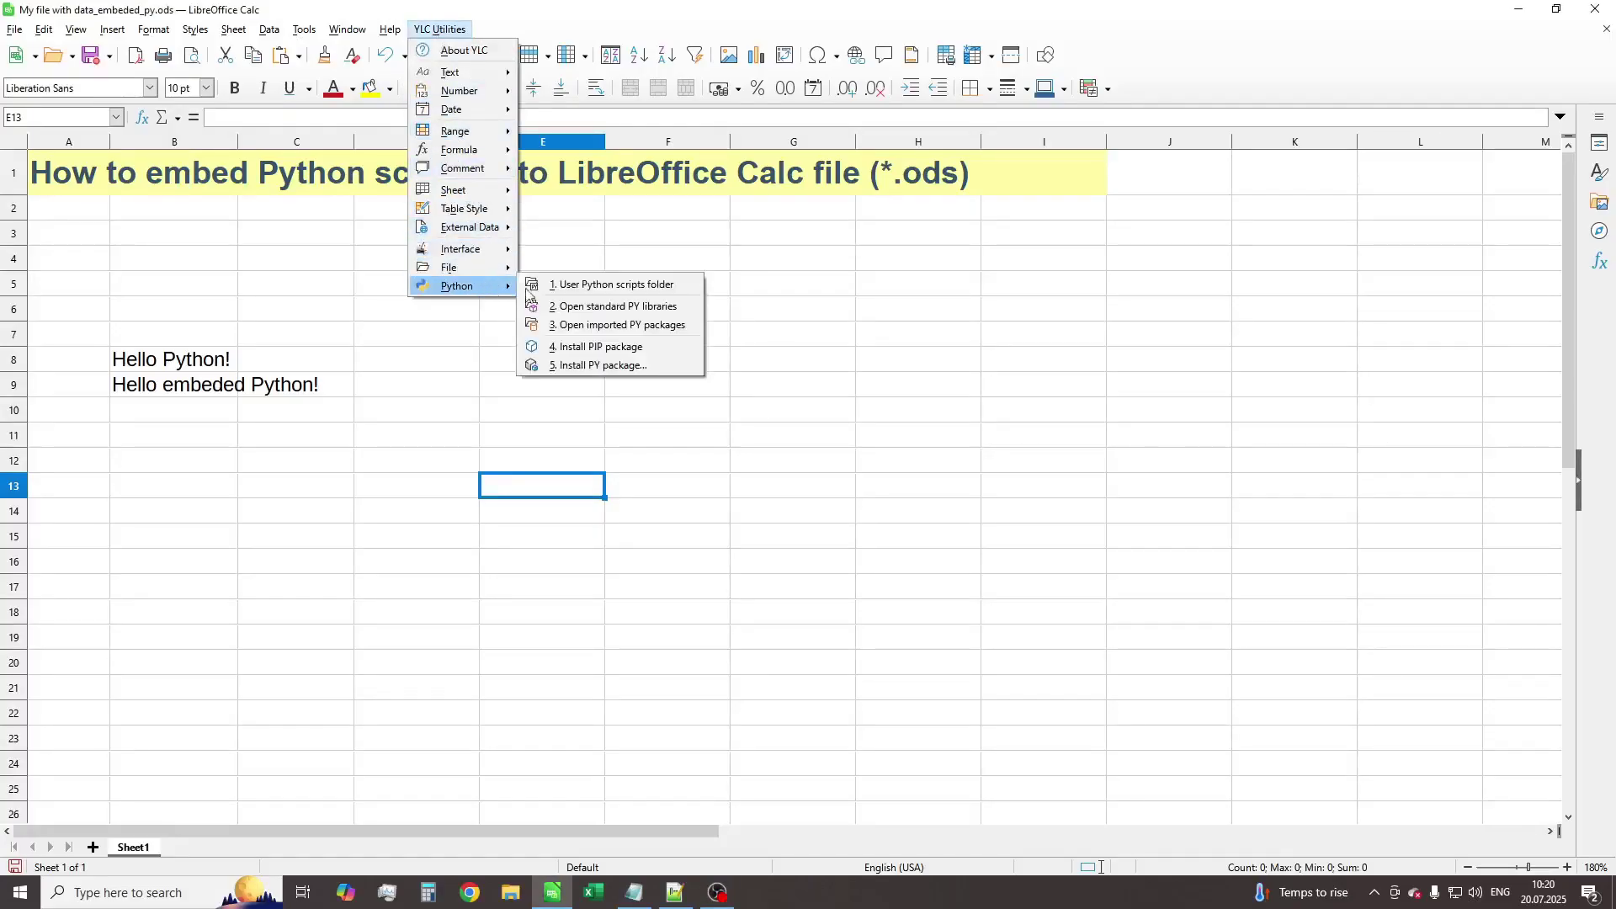
left_click(690, 286)
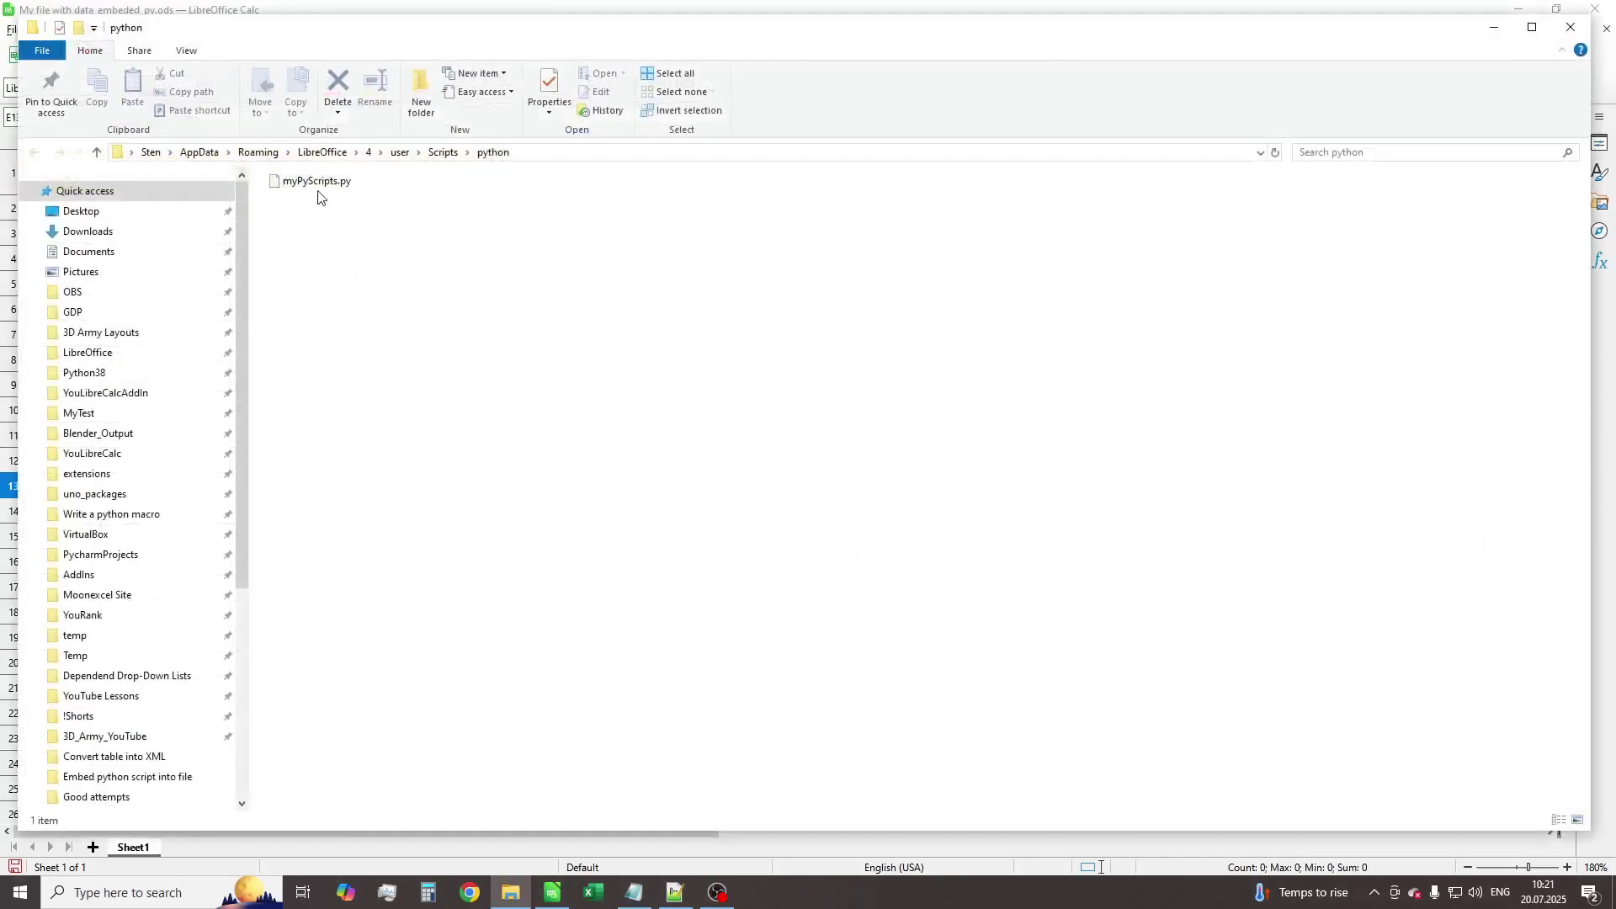
left_click(318, 186)
right_click(318, 185)
left_click(364, 231)
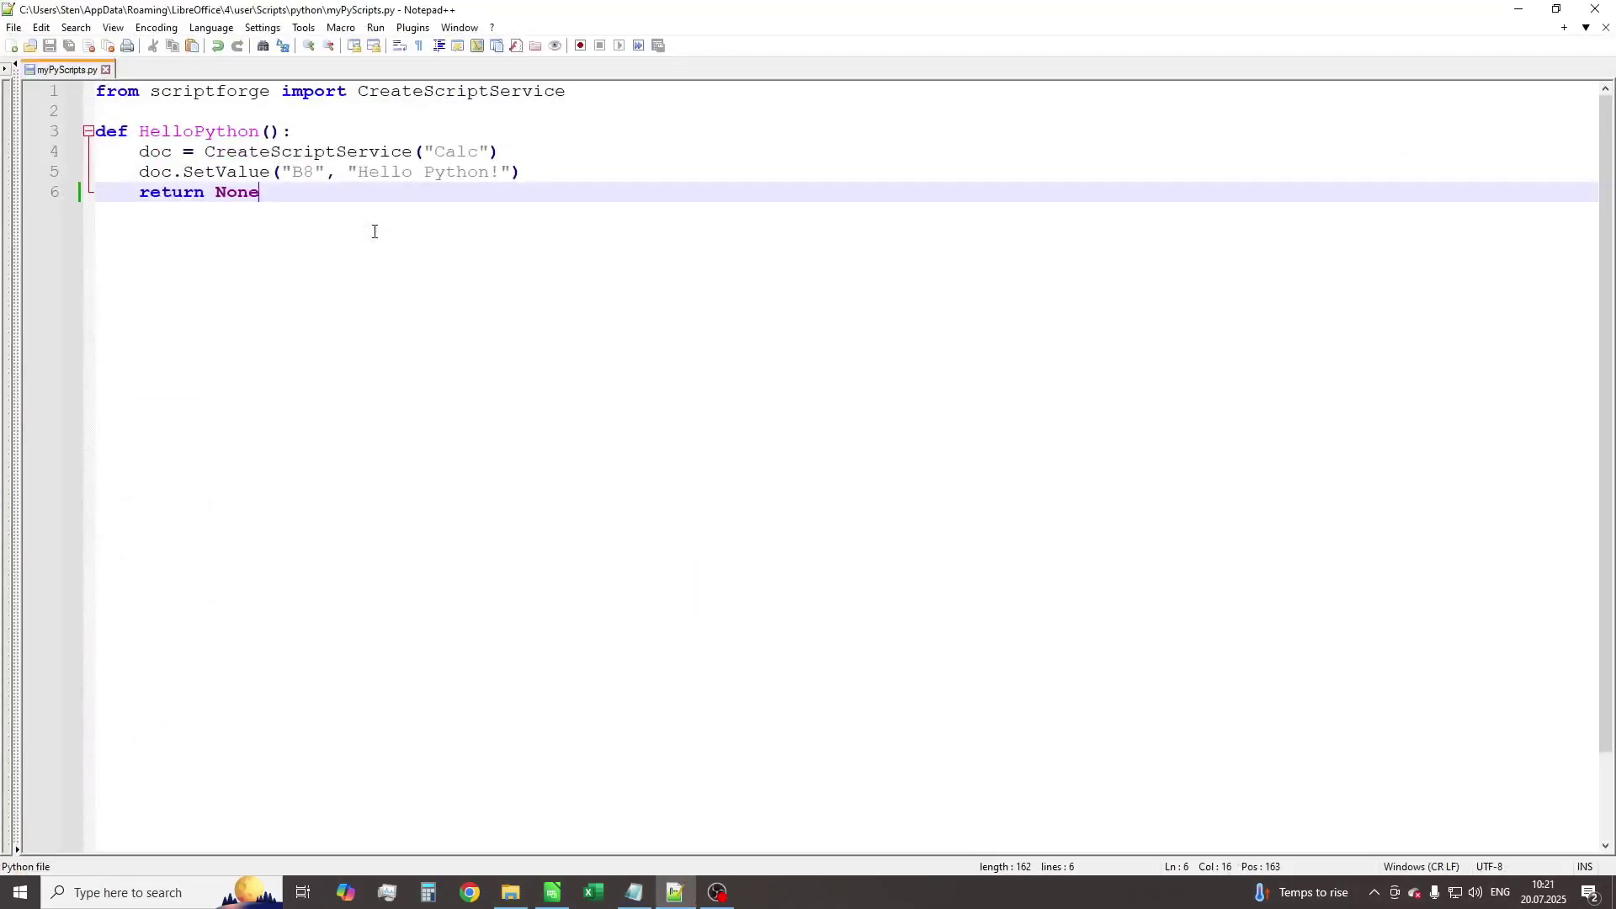
Paste the Greeting(sName) function after HelloPython and save the script
key("Return")
key("Return")
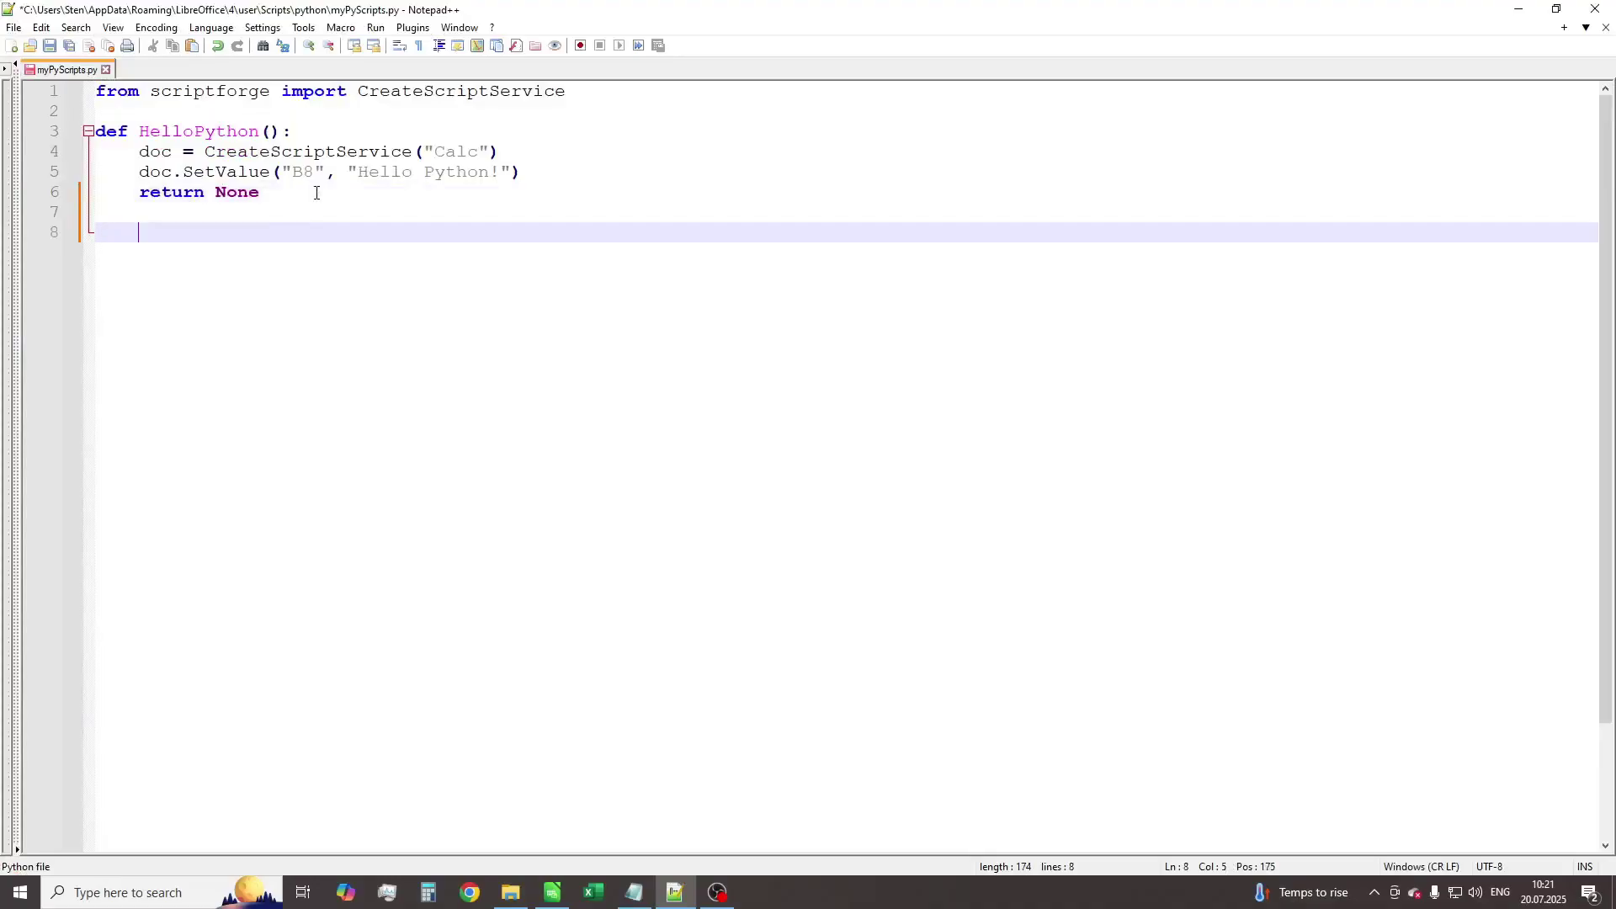
key("BackSpace")
key("alt+Tab")
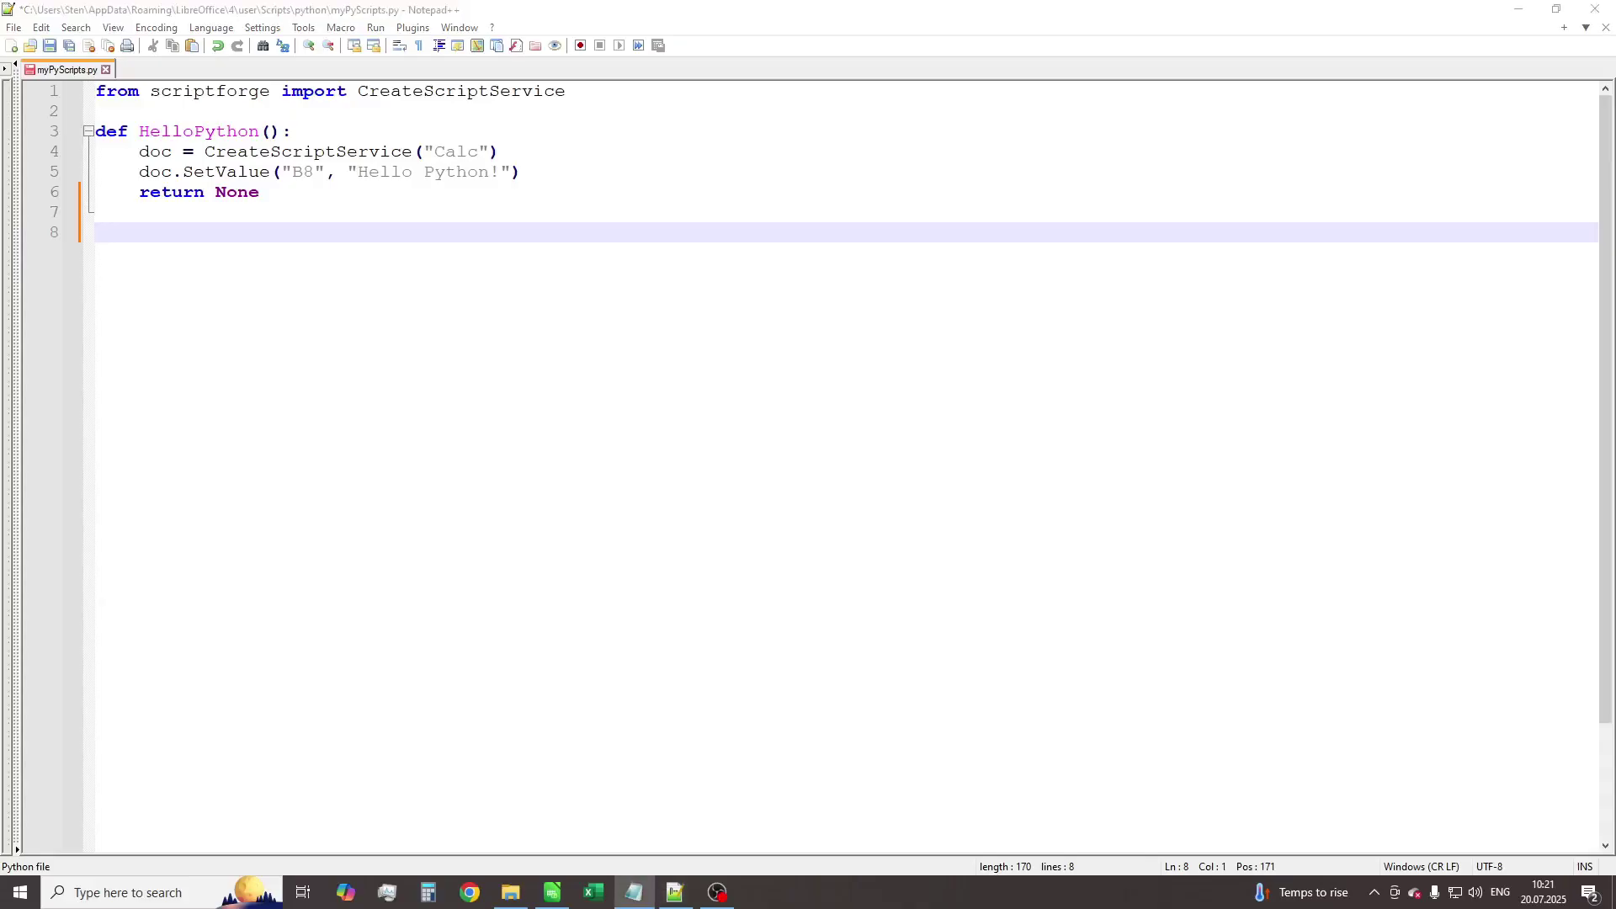
key("alt+Tab")
type("def Greeting(sName):     return \"Python say 'Hello' to \" + sName + \"!\"")
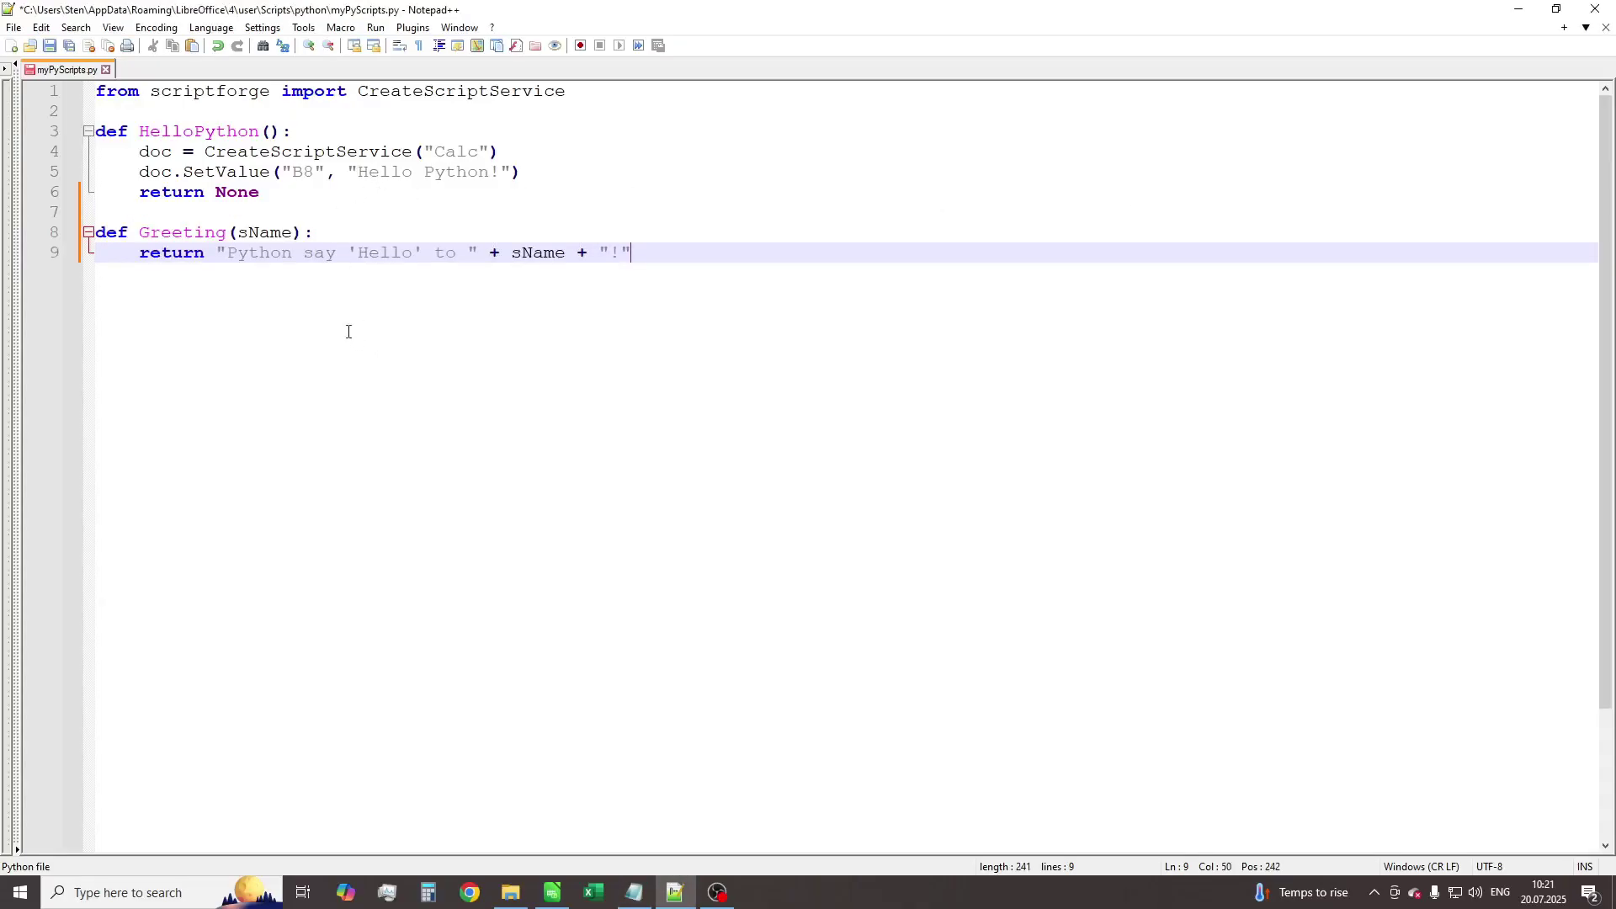
left_click(48, 45)
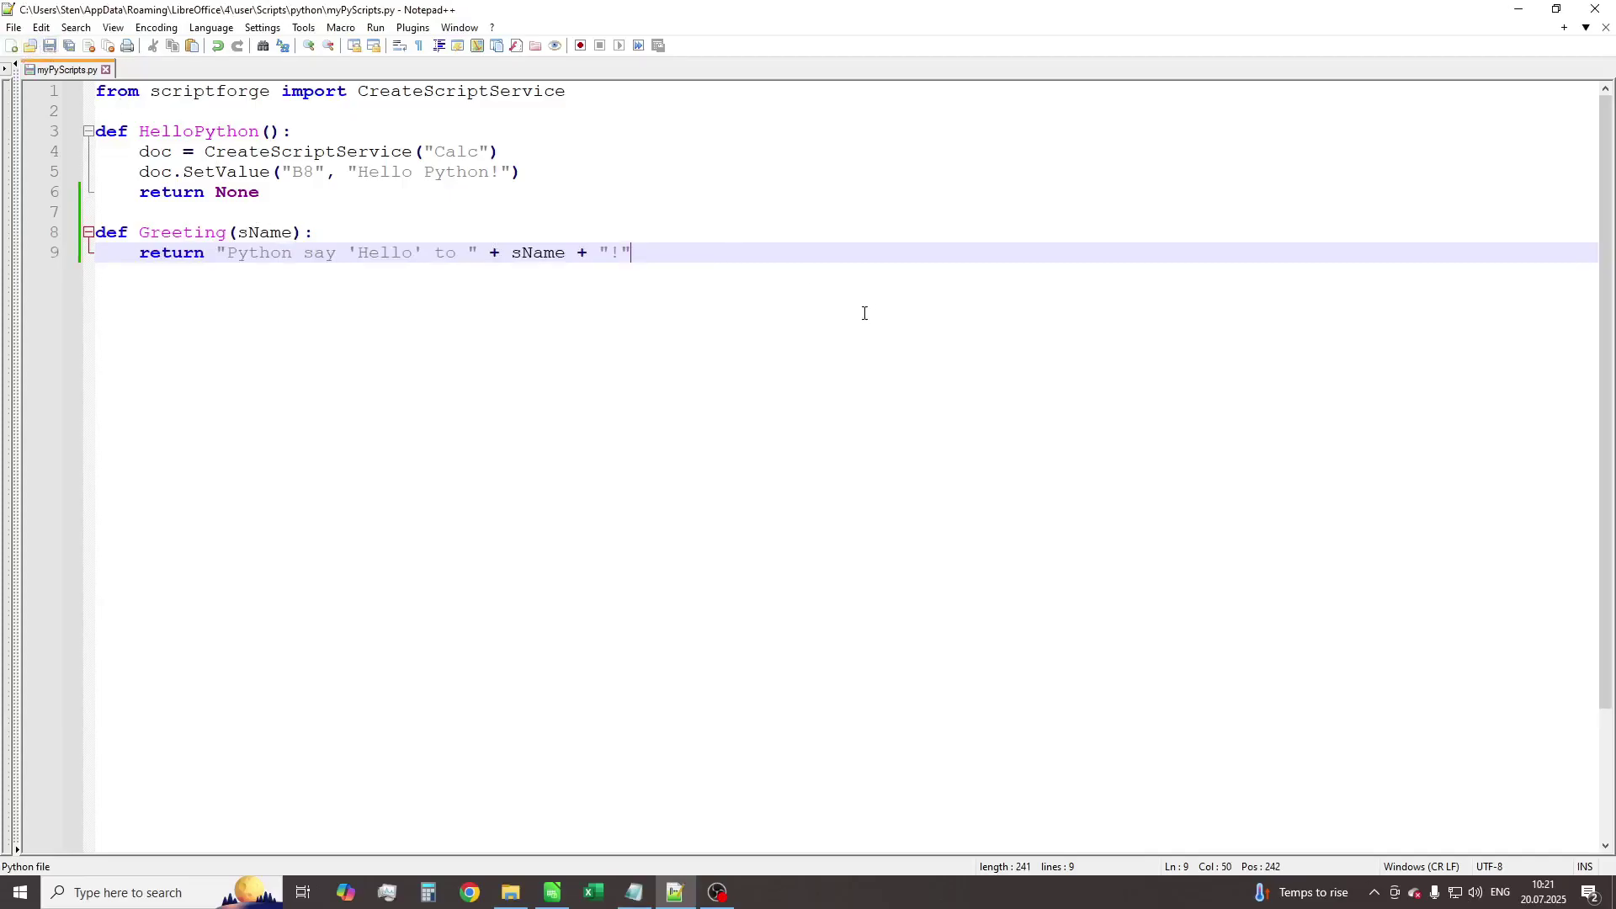
Put away Notepad++ and the scripts folder, and bring up the Basic macro editor
left_click(1518, 9)
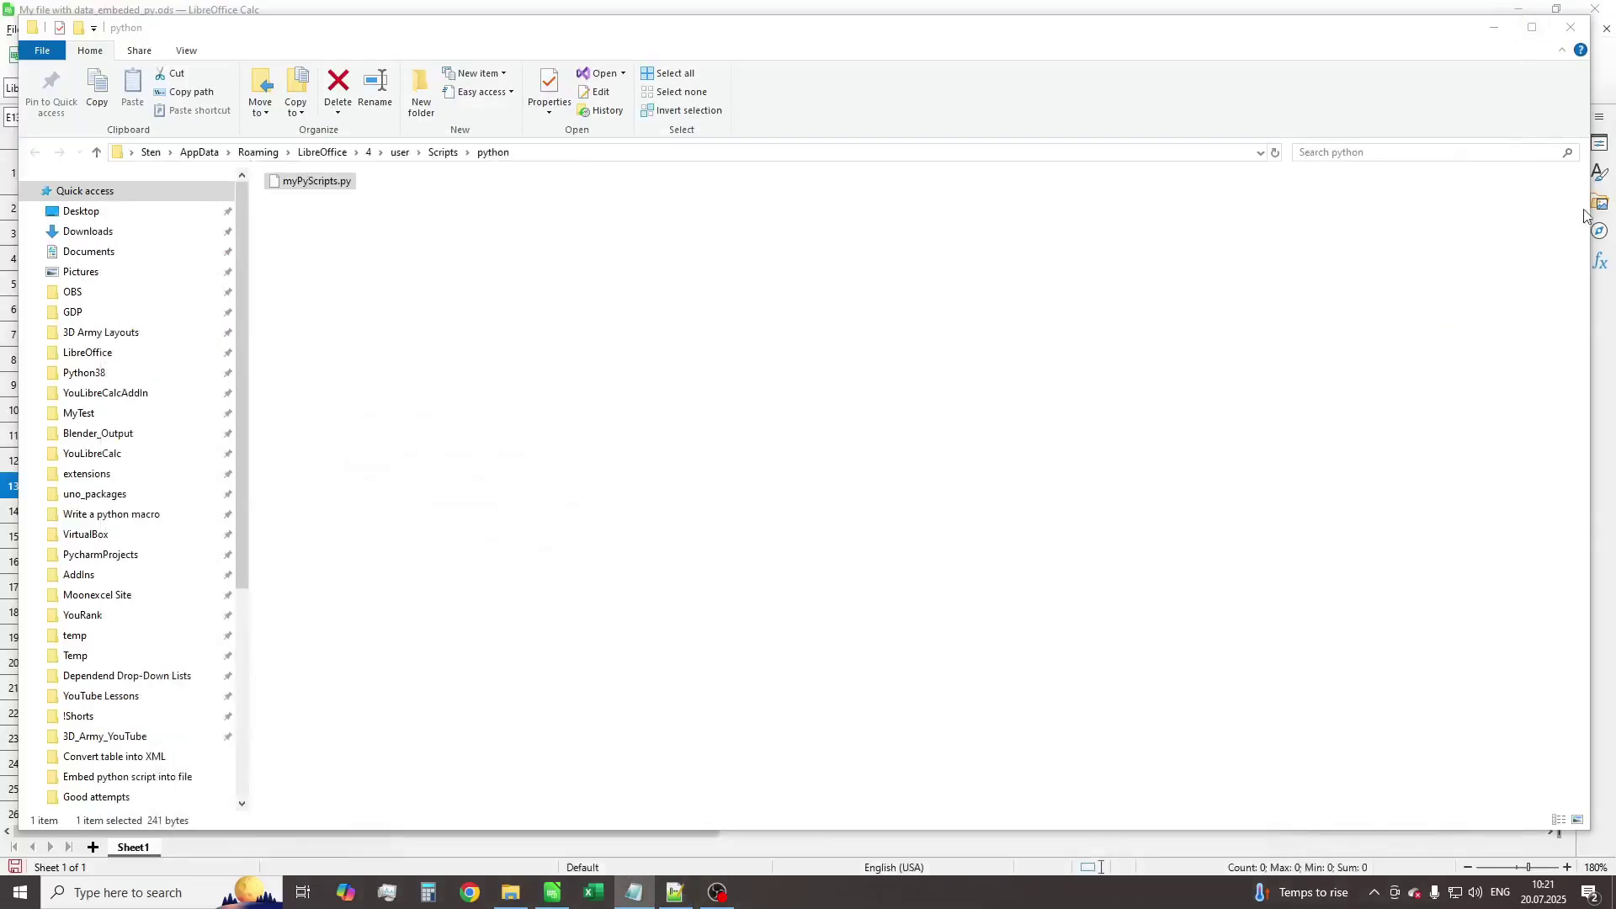
left_click(1570, 27)
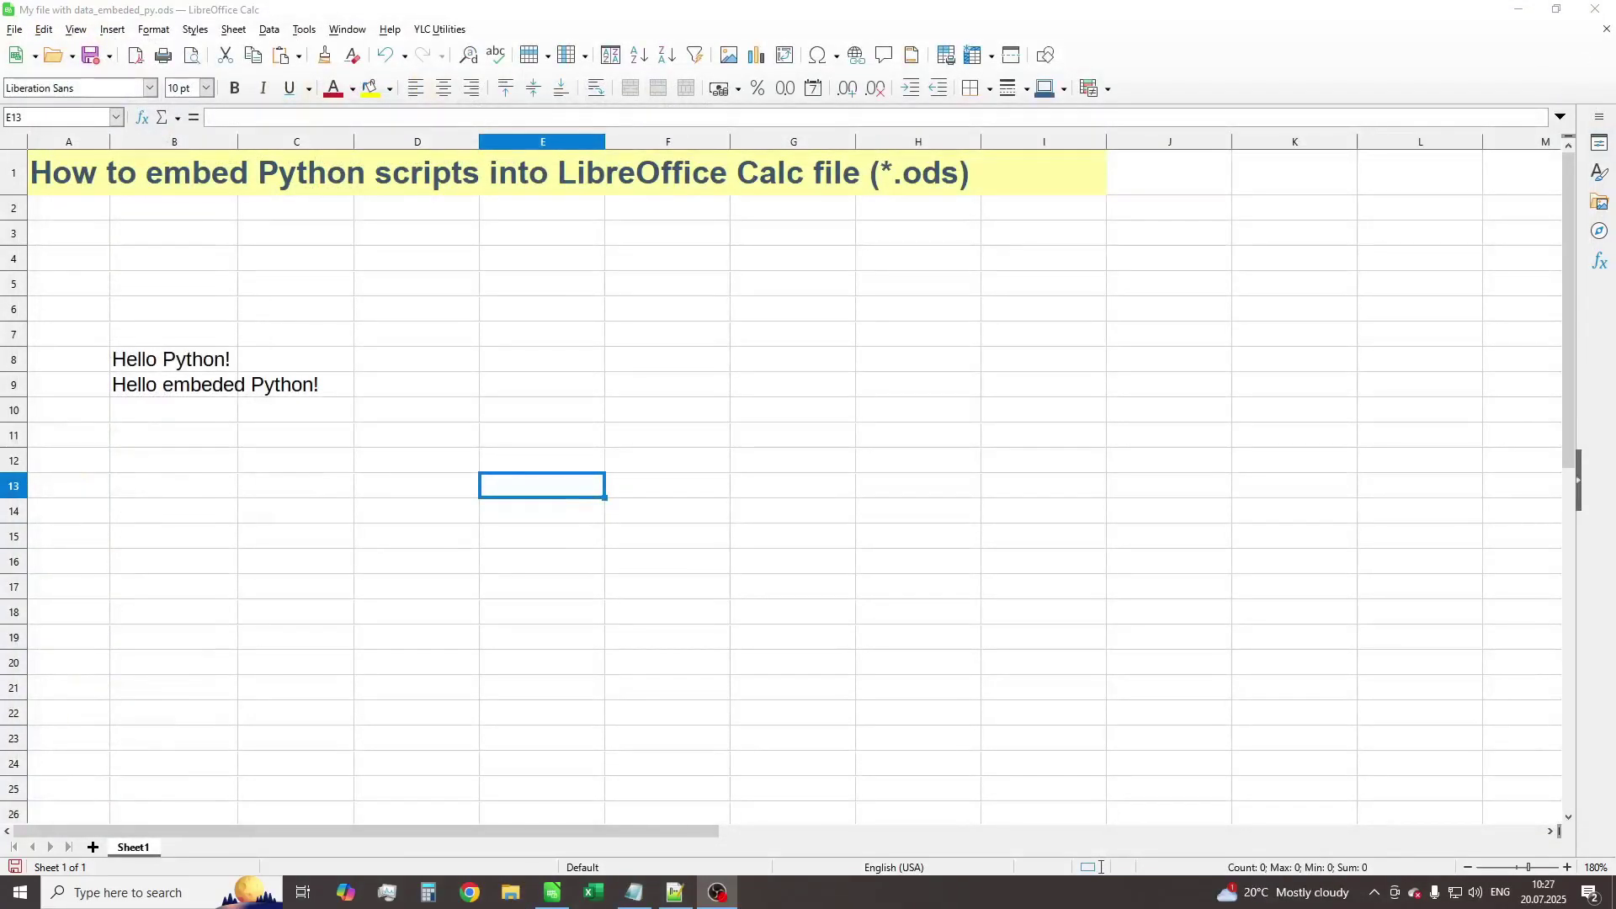
left_click(303, 29)
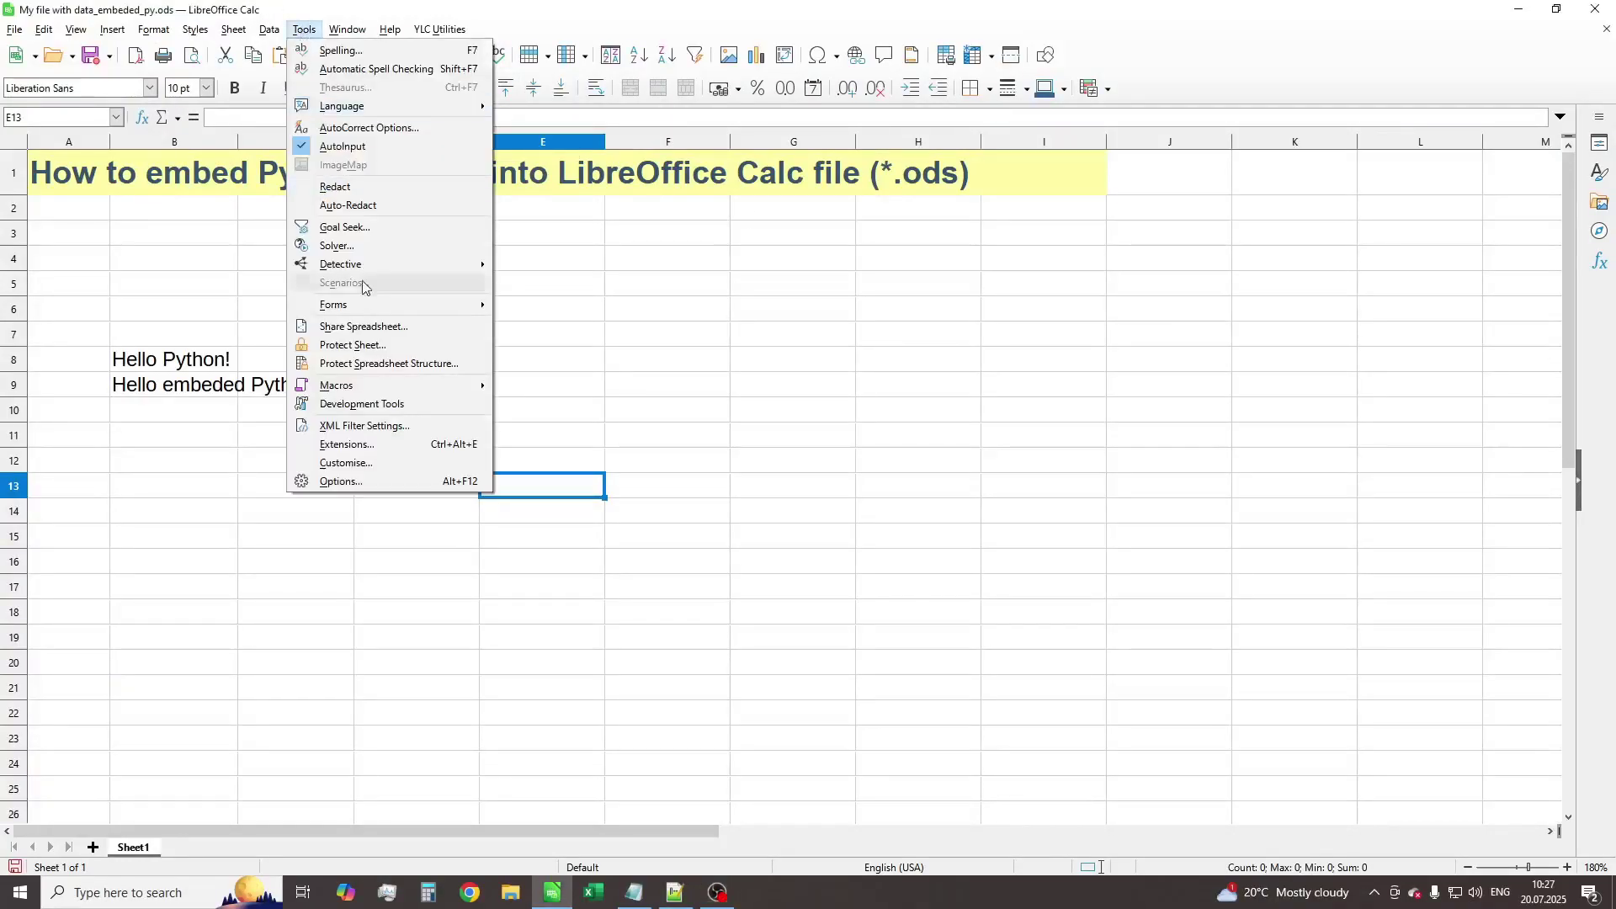
mouse_move(413, 389)
left_click(538, 421)
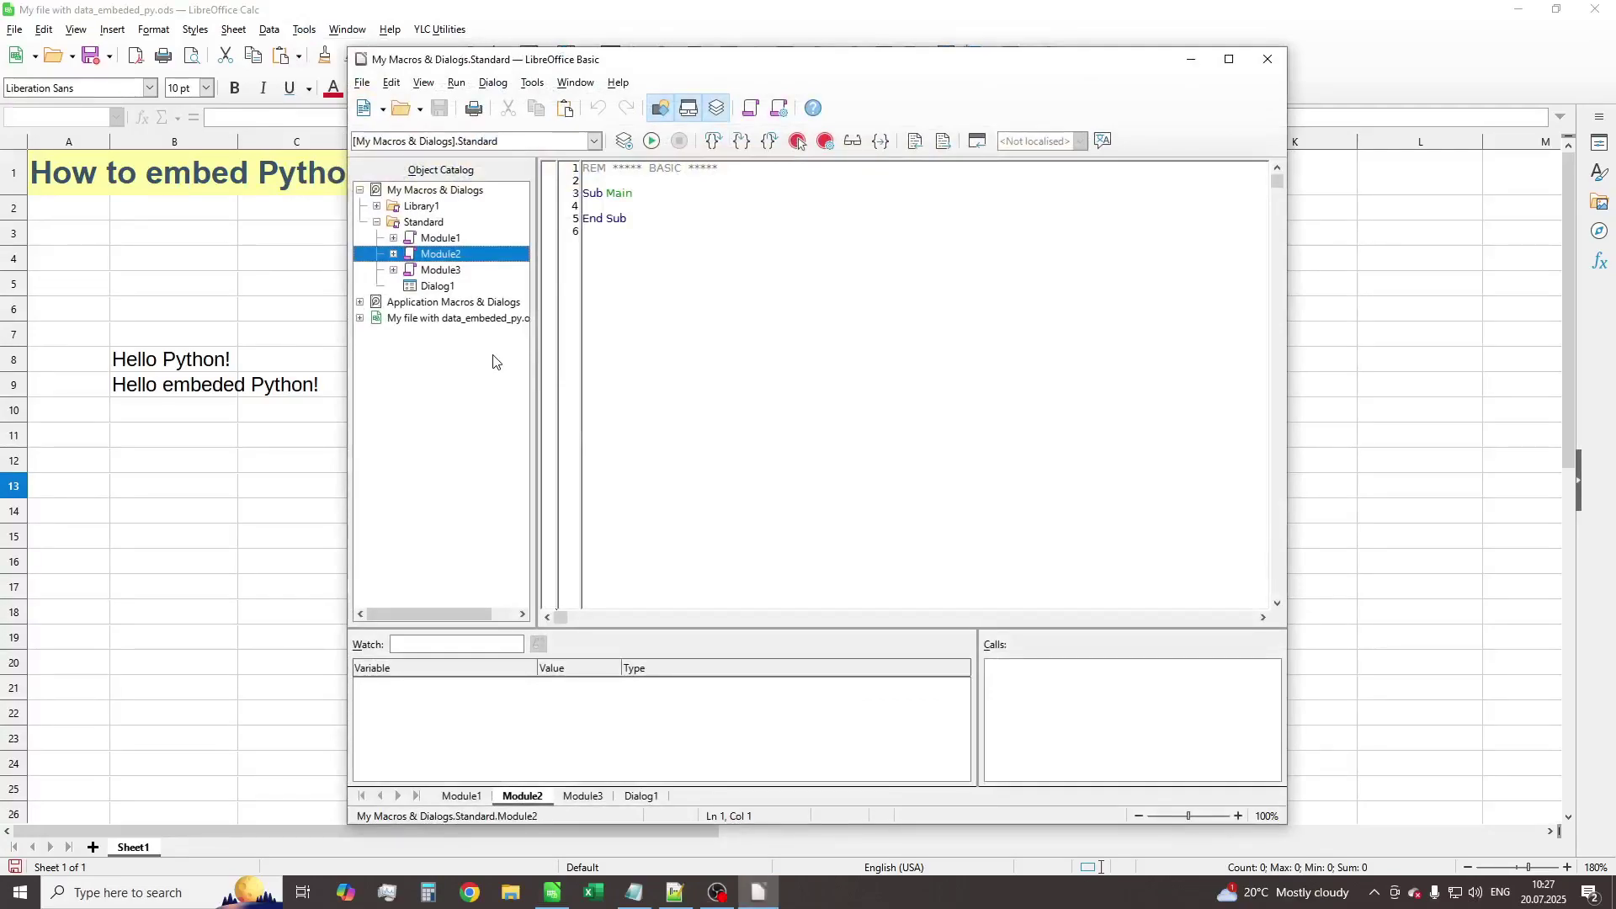
Create Module1 in the spreadsheet file's Standard library and expand it
left_click(360, 190)
double_click(422, 223)
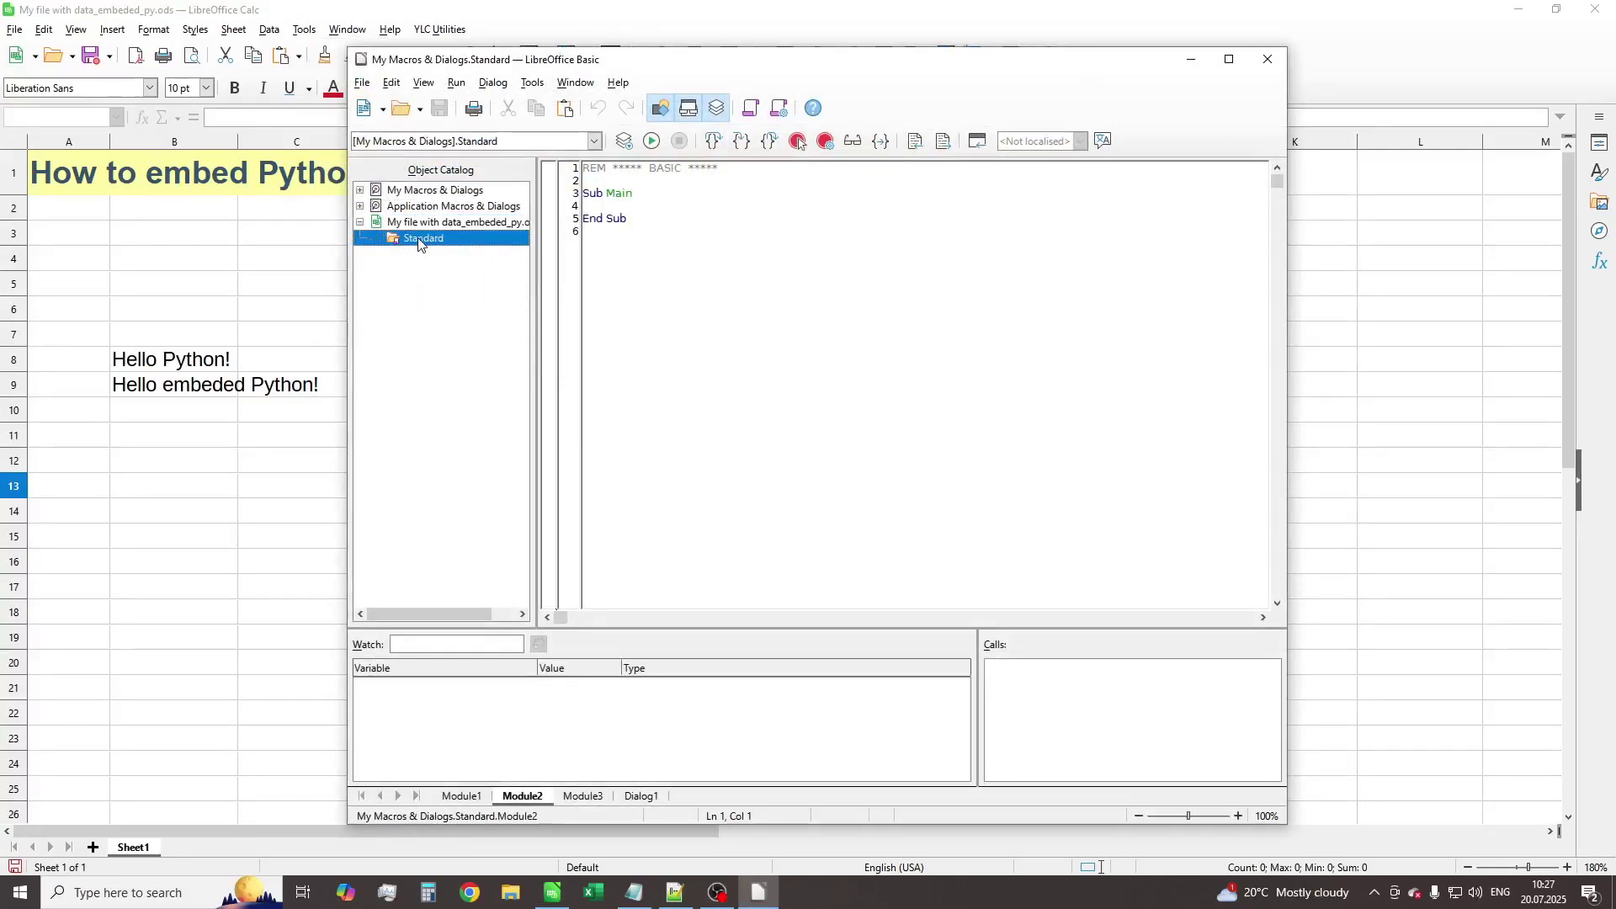
left_click(750, 107)
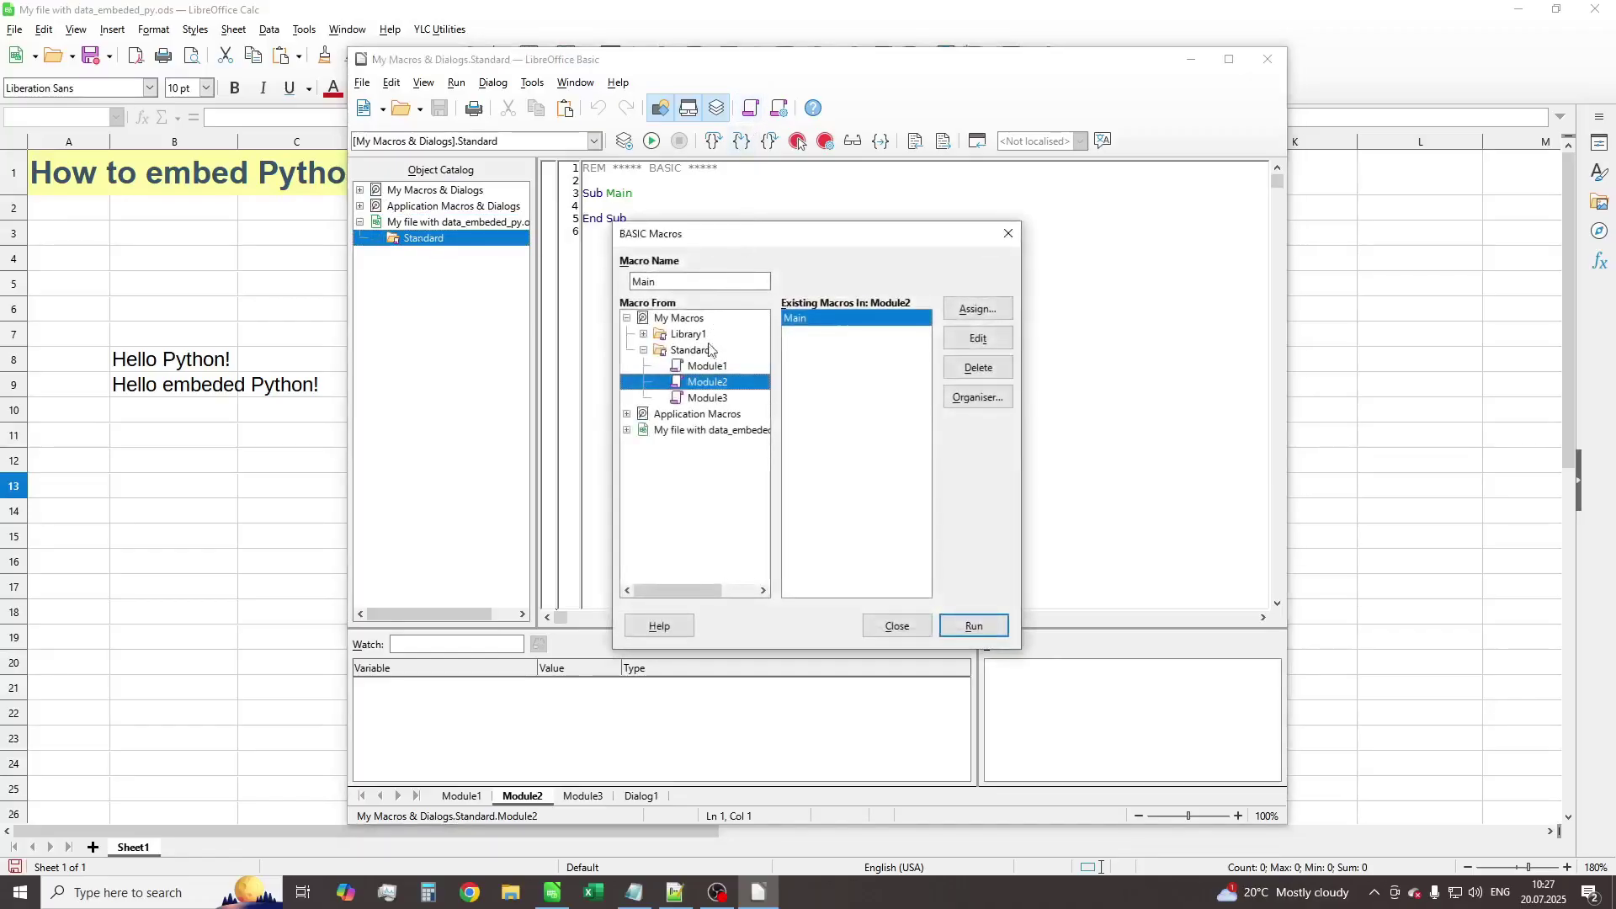
left_click(627, 318)
left_click(627, 350)
left_click(689, 367)
left_click(975, 371)
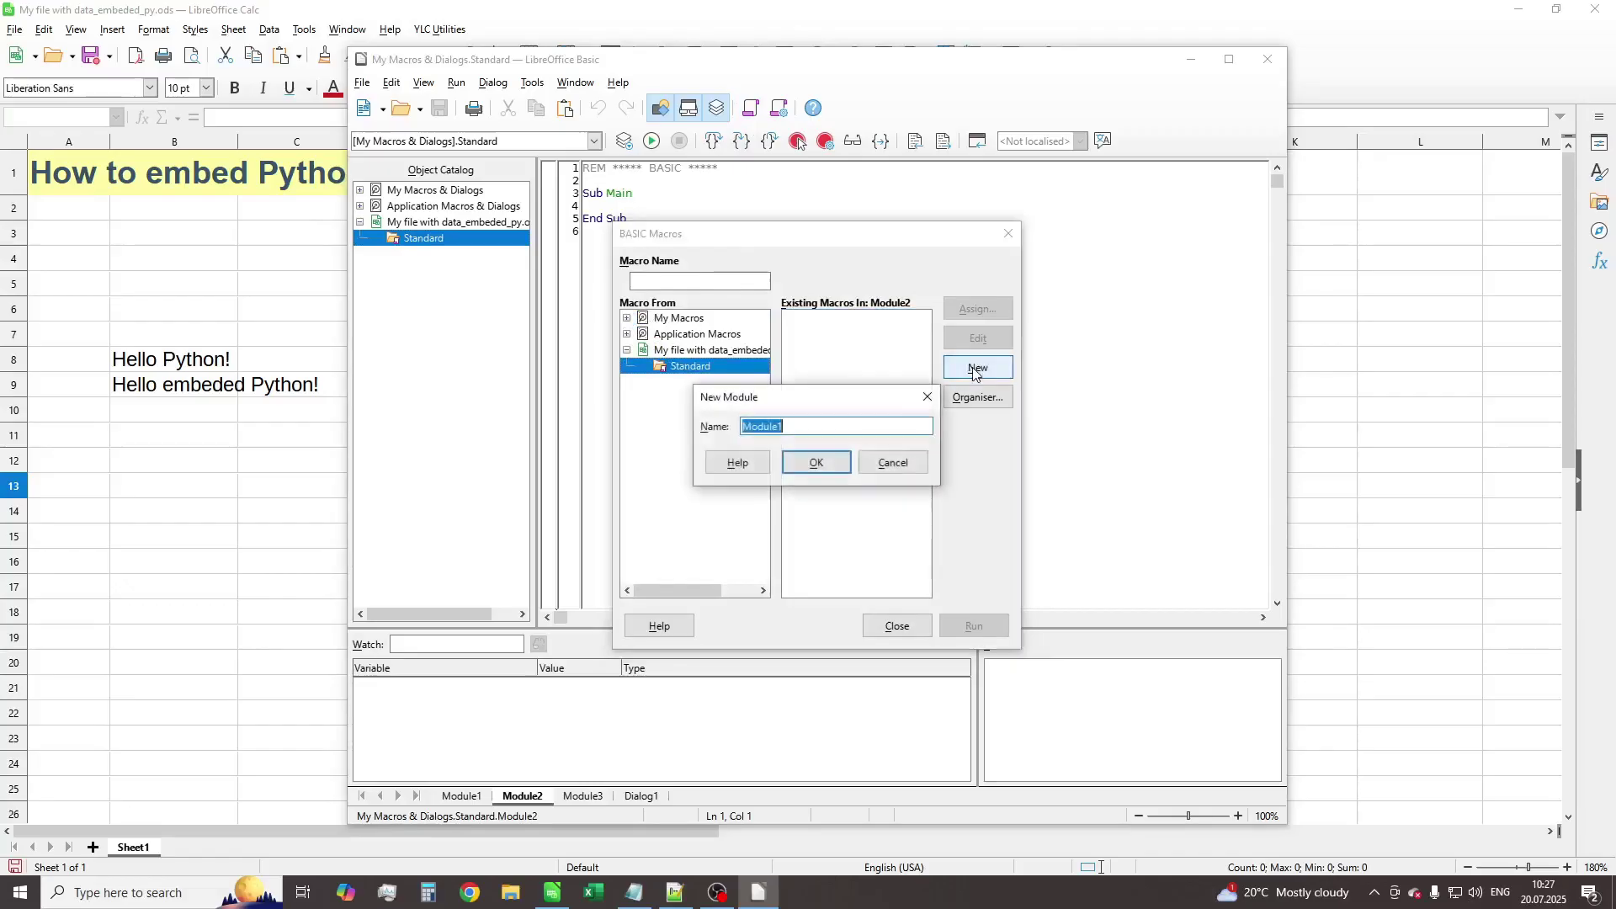
left_click(816, 462)
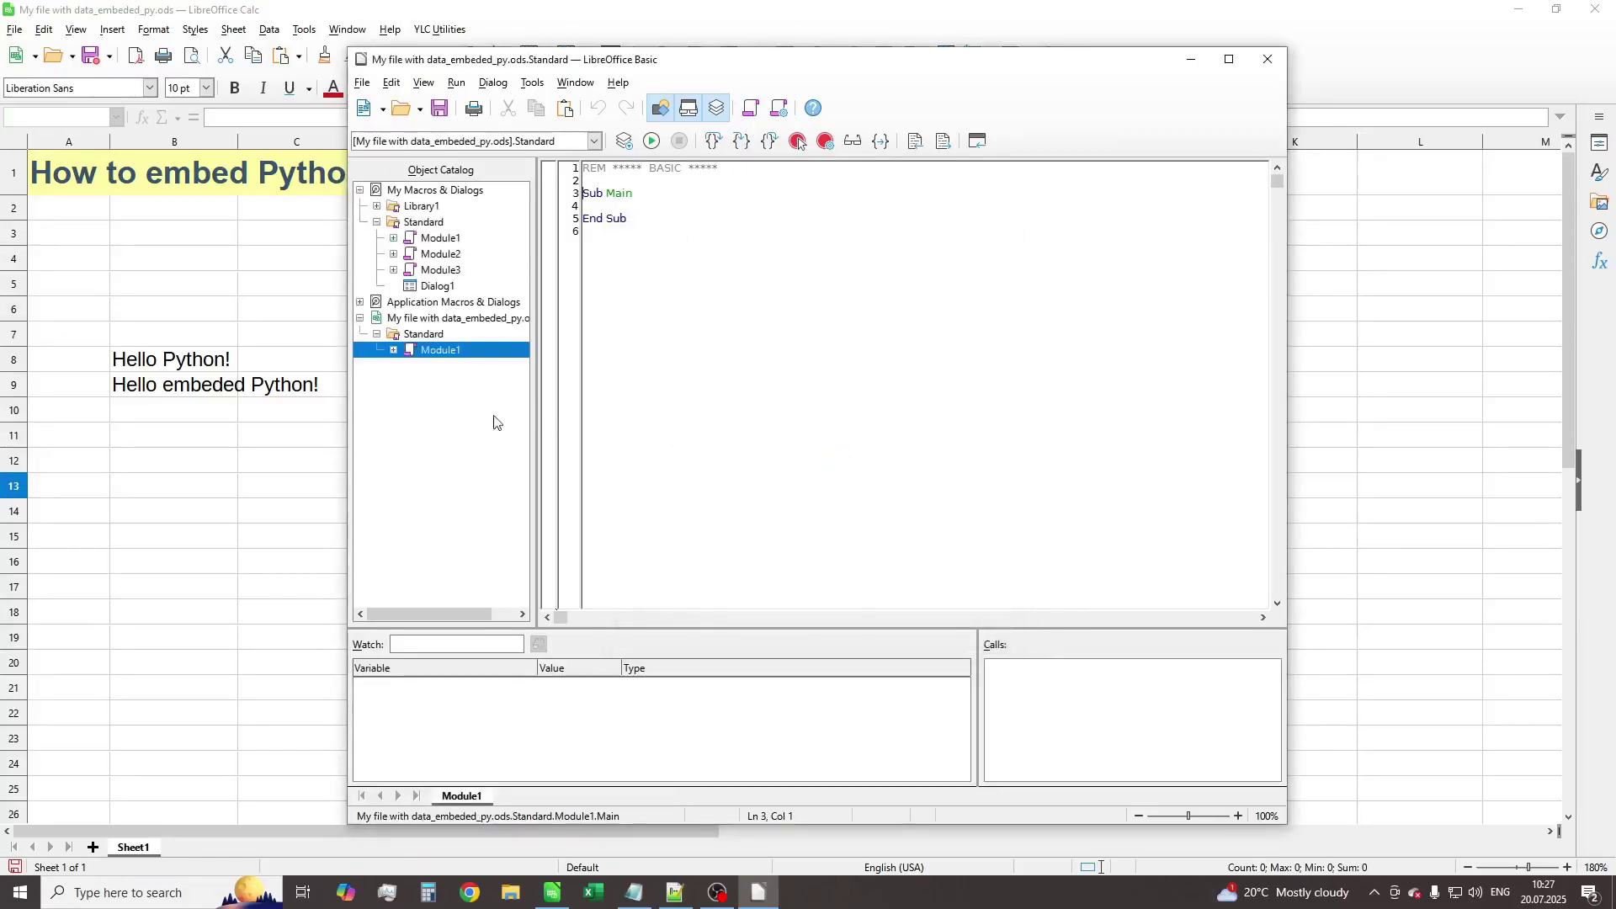
double_click(437, 349)
Paste the Greeting(sName) function over Module1's empty Sub Main and widen the editor
left_click(450, 366)
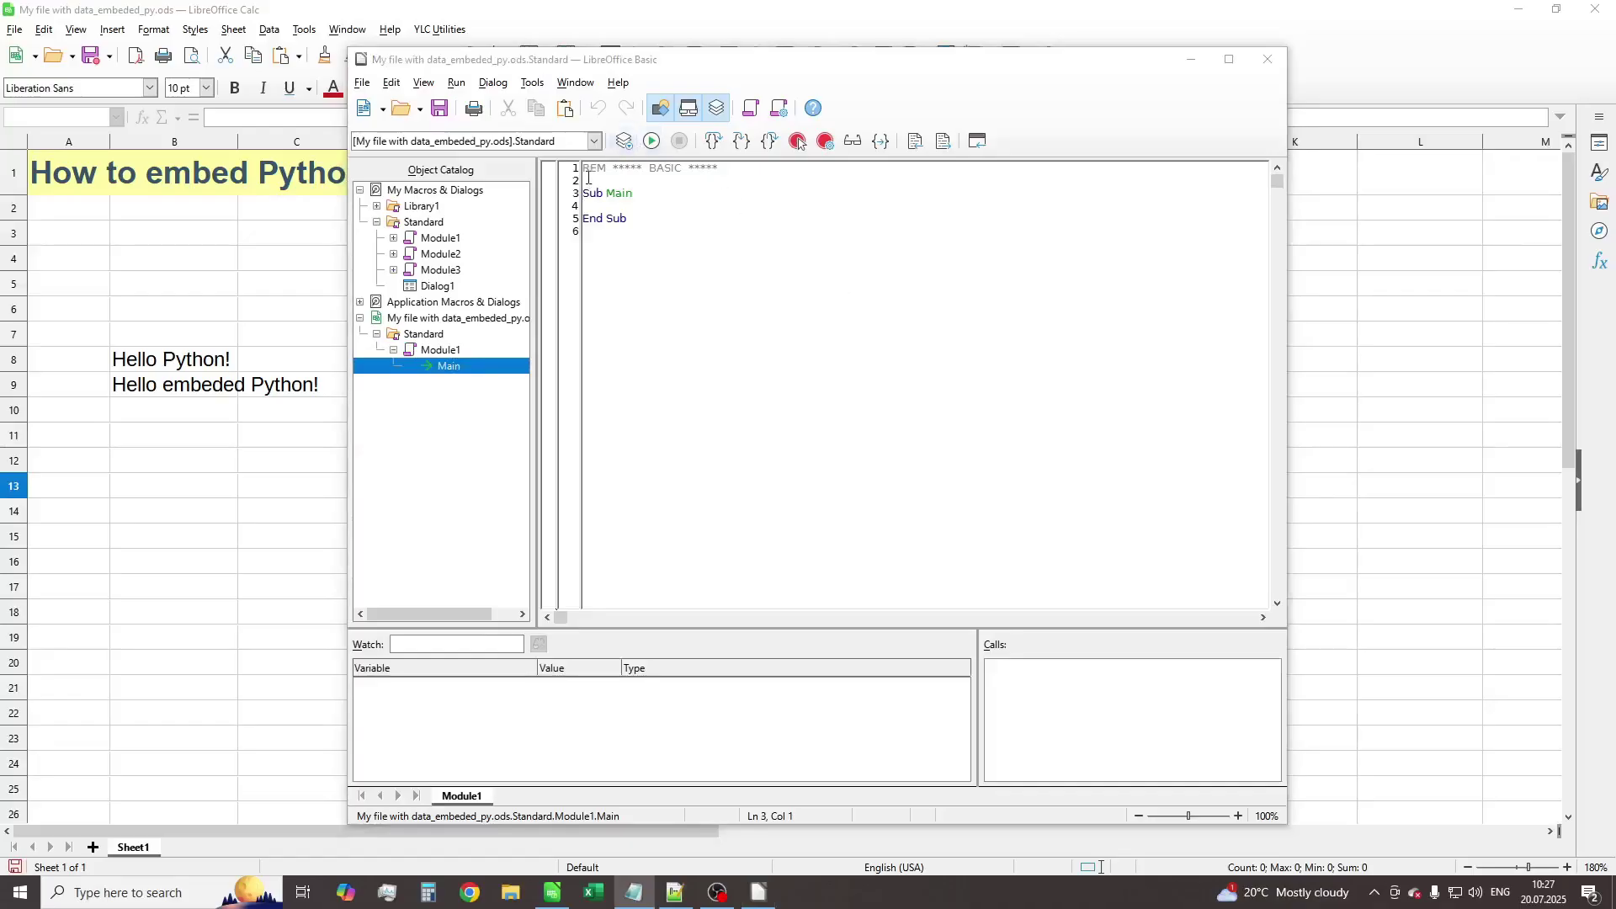
left_click_drag(583, 193, 695, 219)
key("ctrl+v")
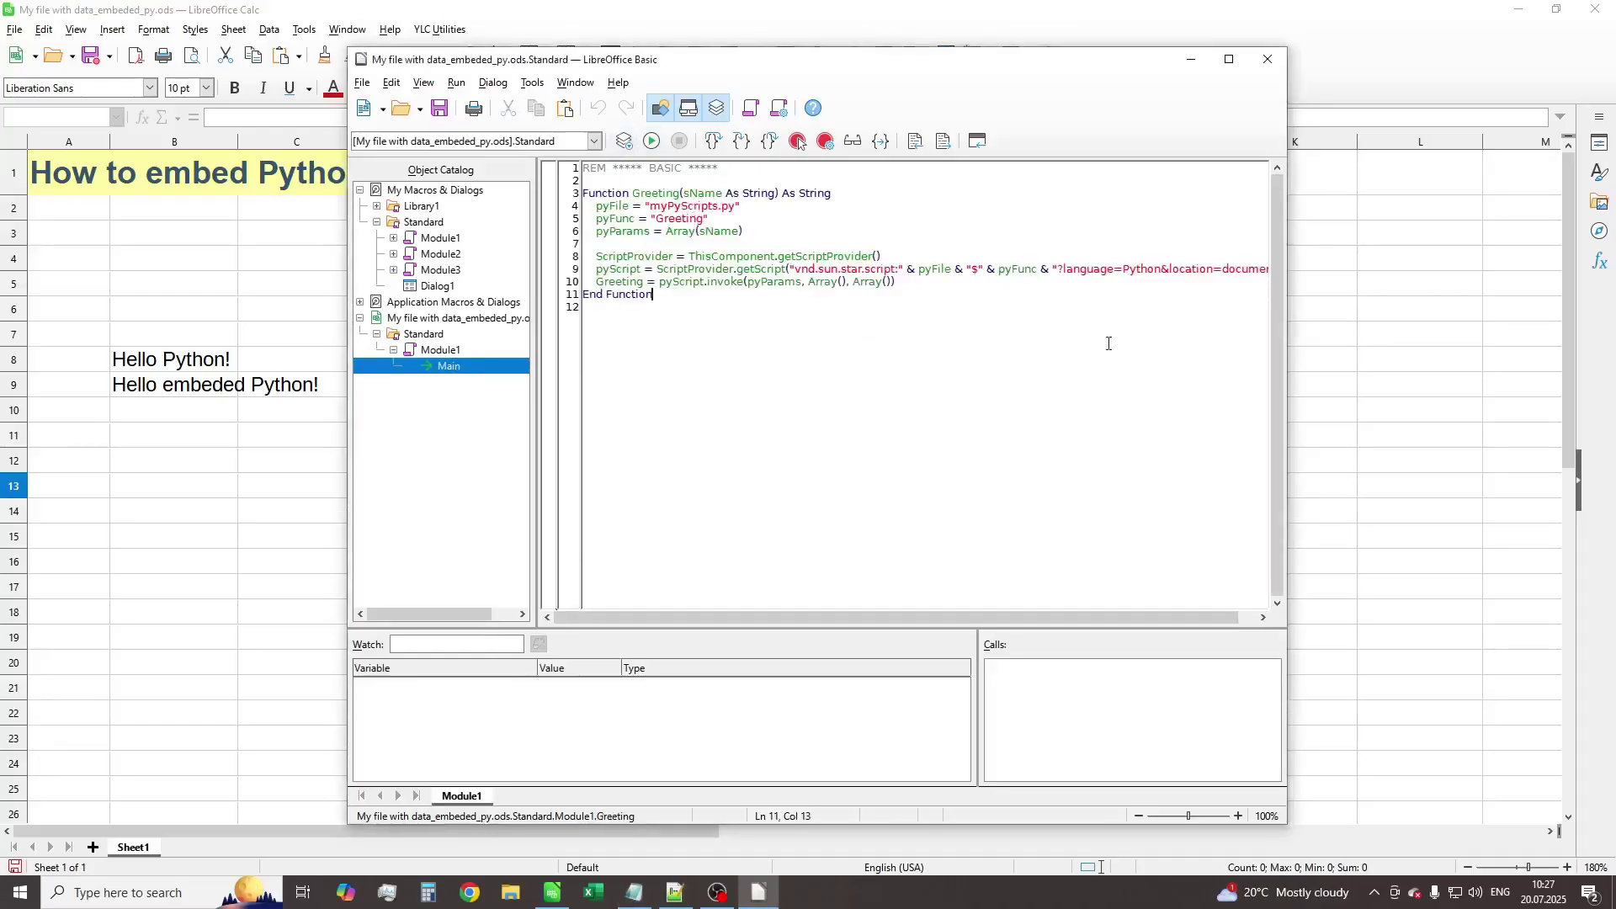
left_click_drag(1285, 422, 1465, 421)
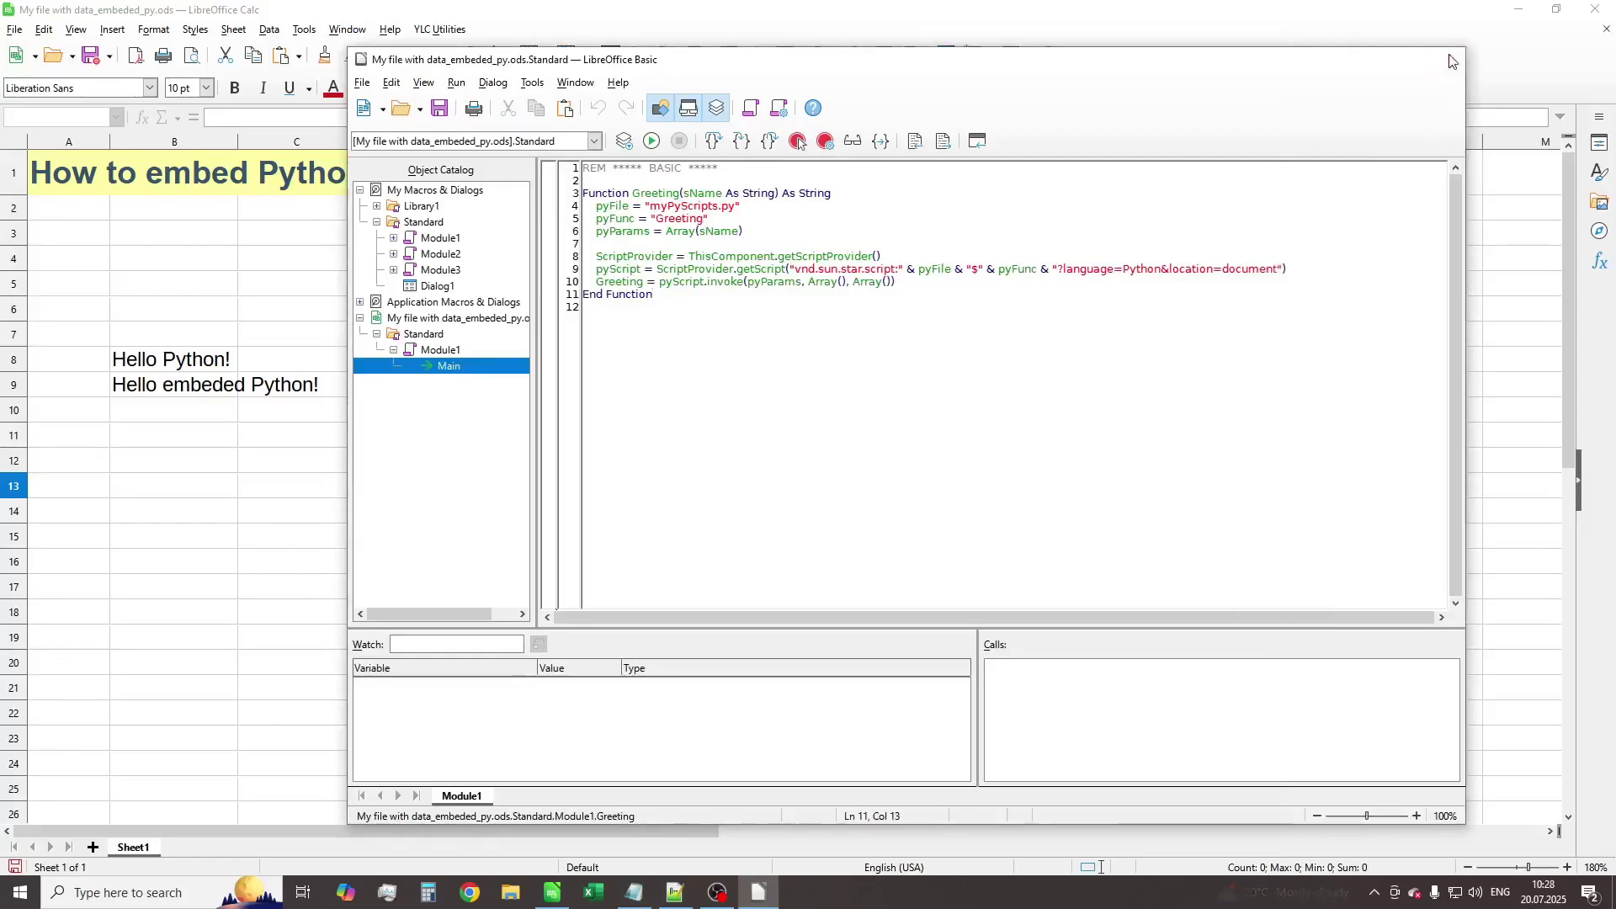
Close the Basic IDE, save the spreadsheet with Ctrl+S, and exit Calc
left_click(1452, 60)
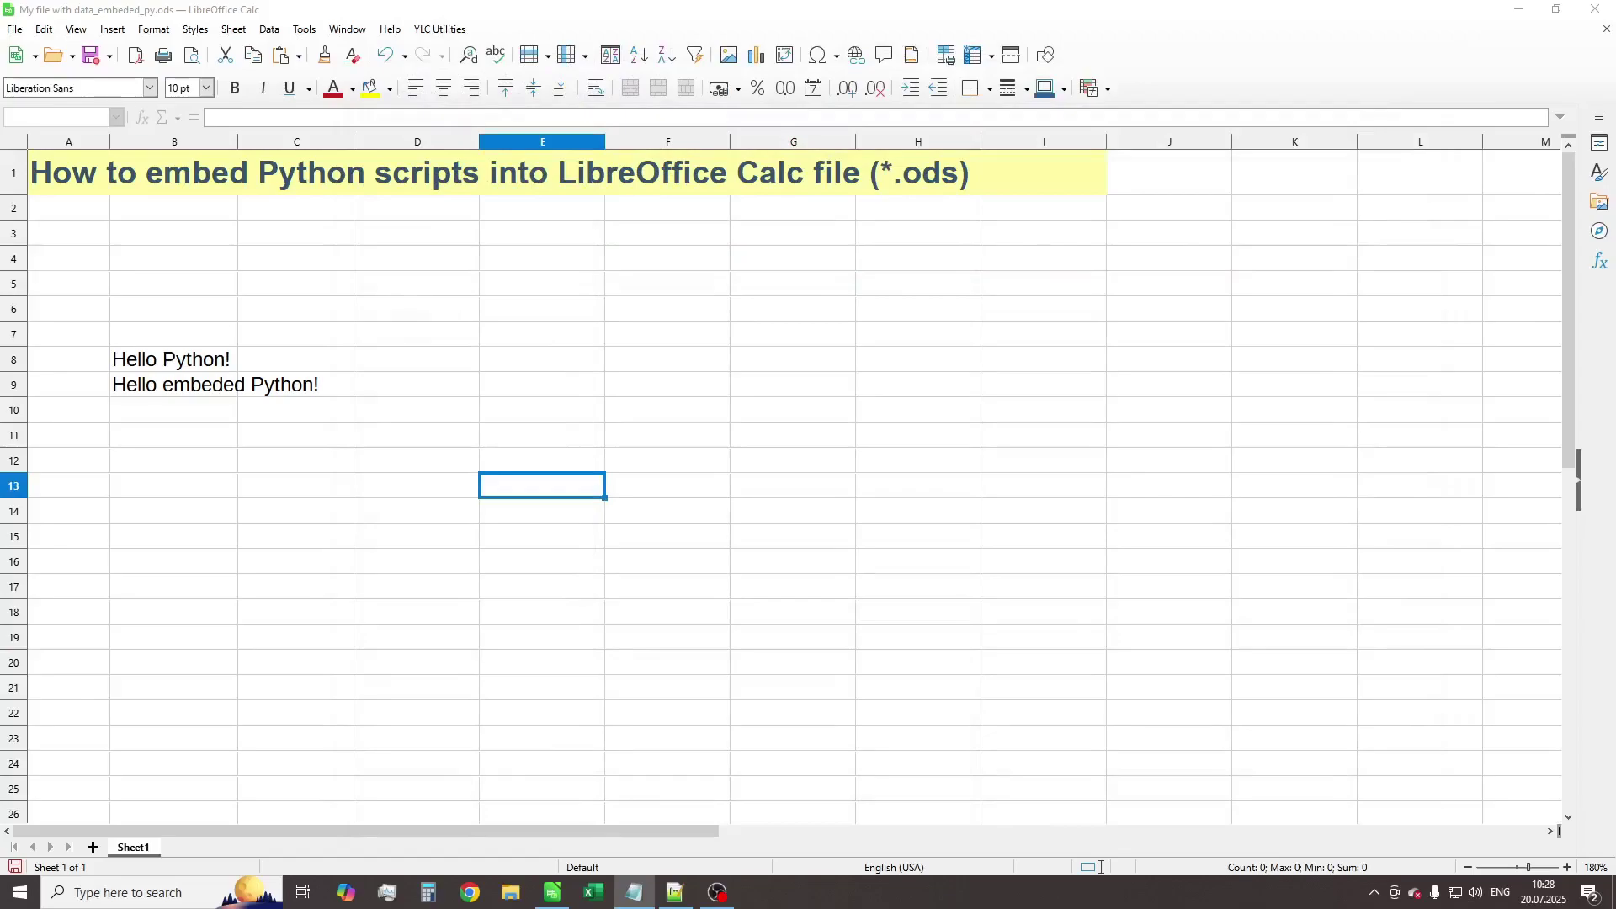
key("ctrl+s")
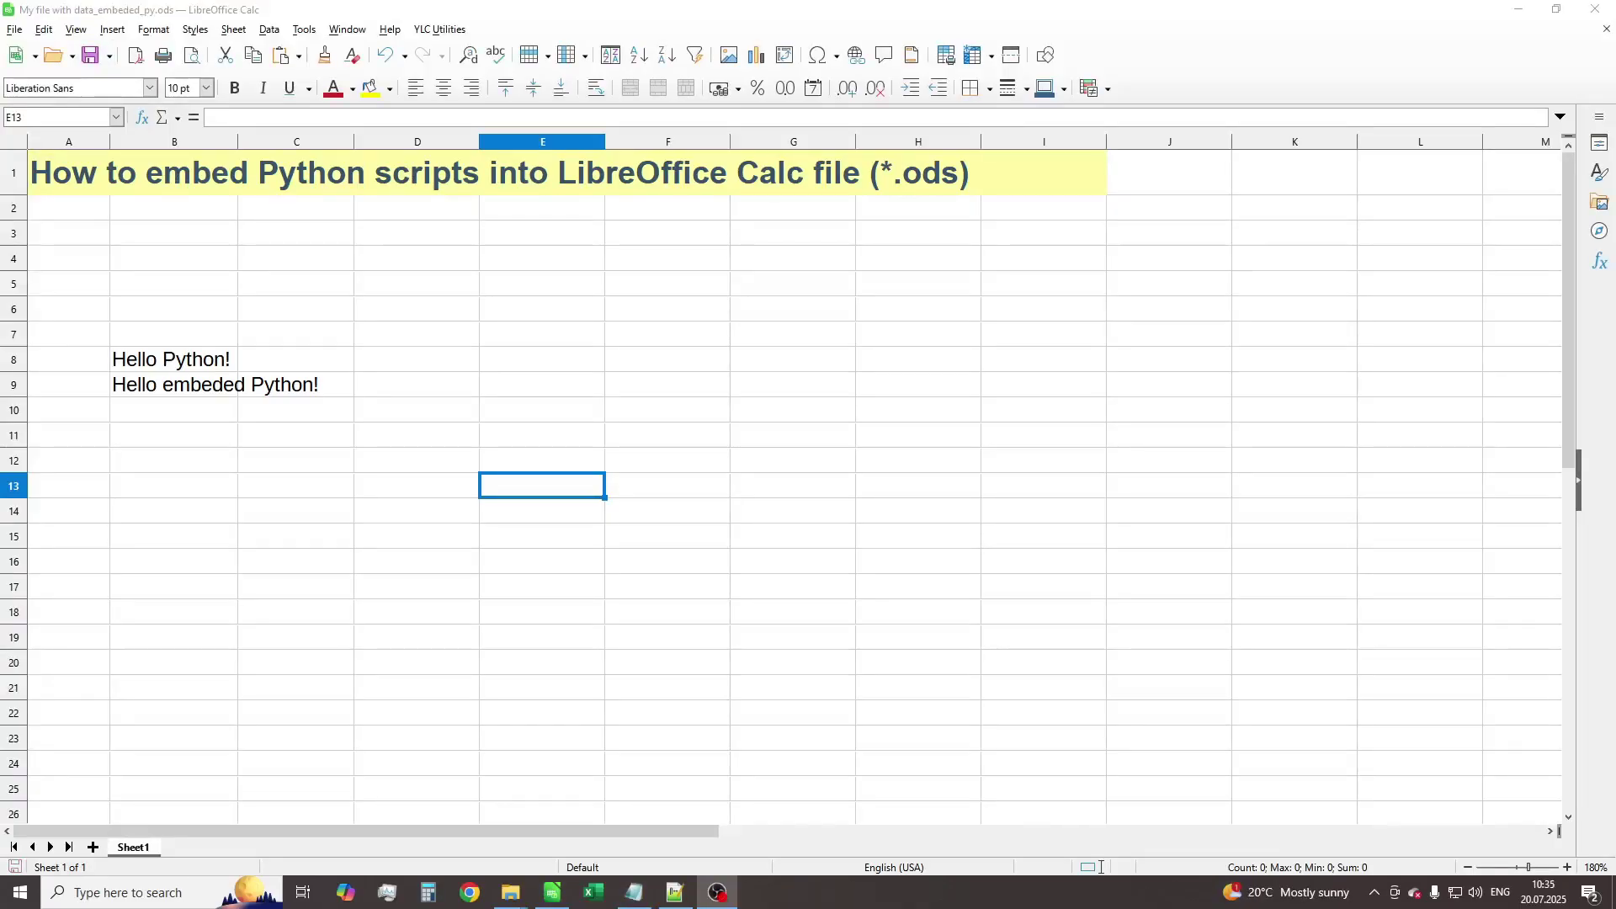
left_click(1593, 10)
Extract My file with data_embeded_py.ods via WinRAR into a My file with data_embeded_py folder
left_click(477, 317)
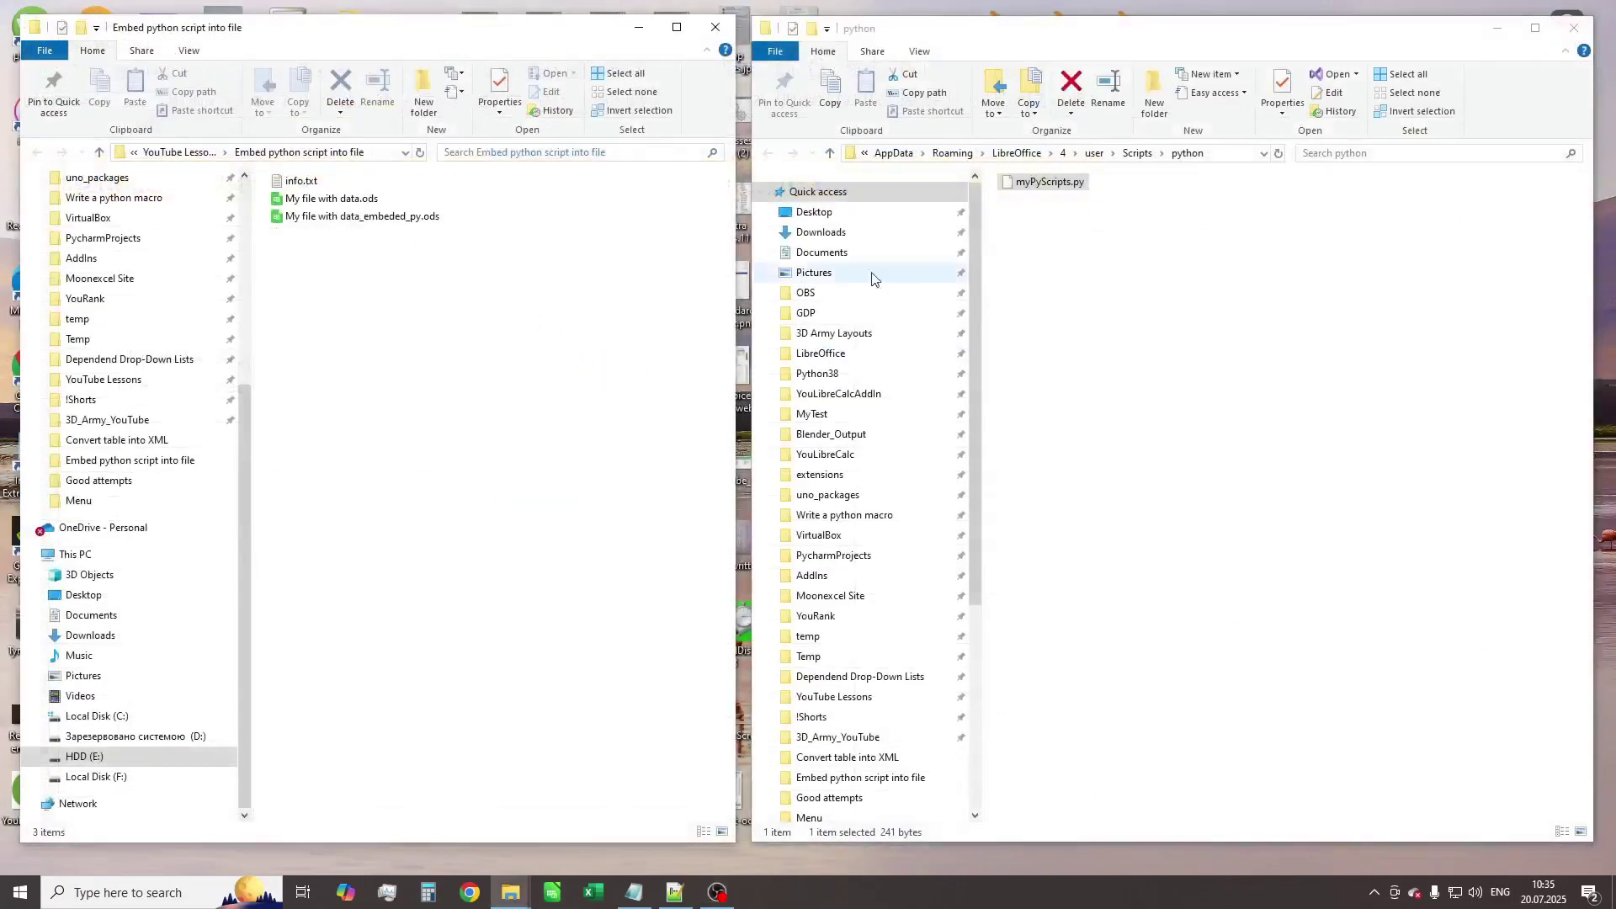
left_click(404, 221)
right_click(405, 221)
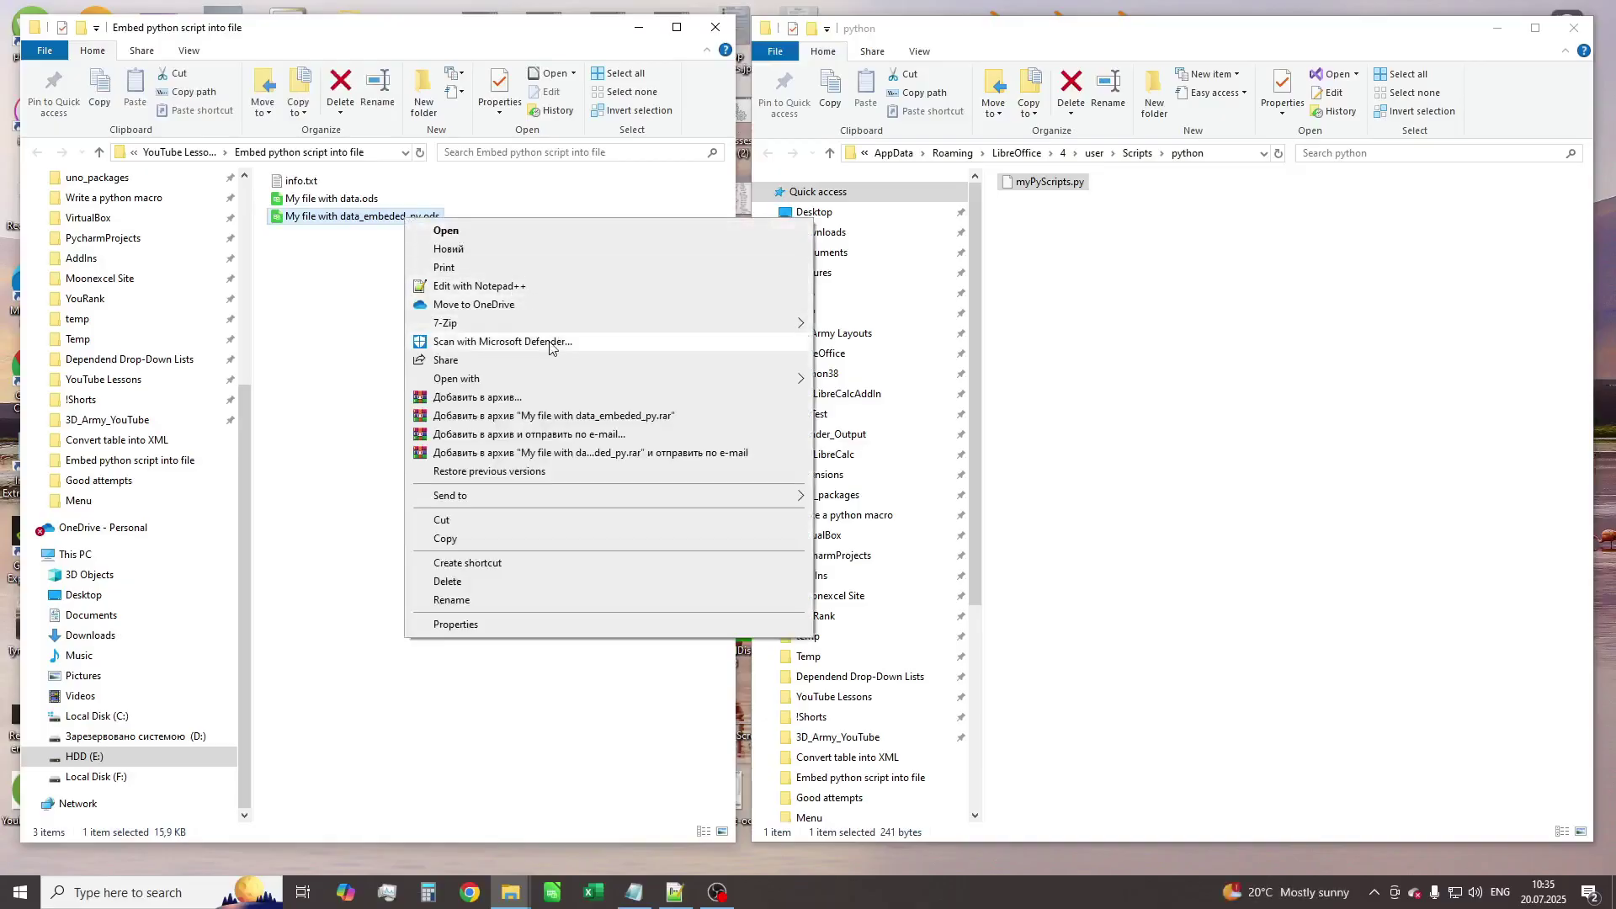
mouse_move(618, 379)
left_click(875, 418)
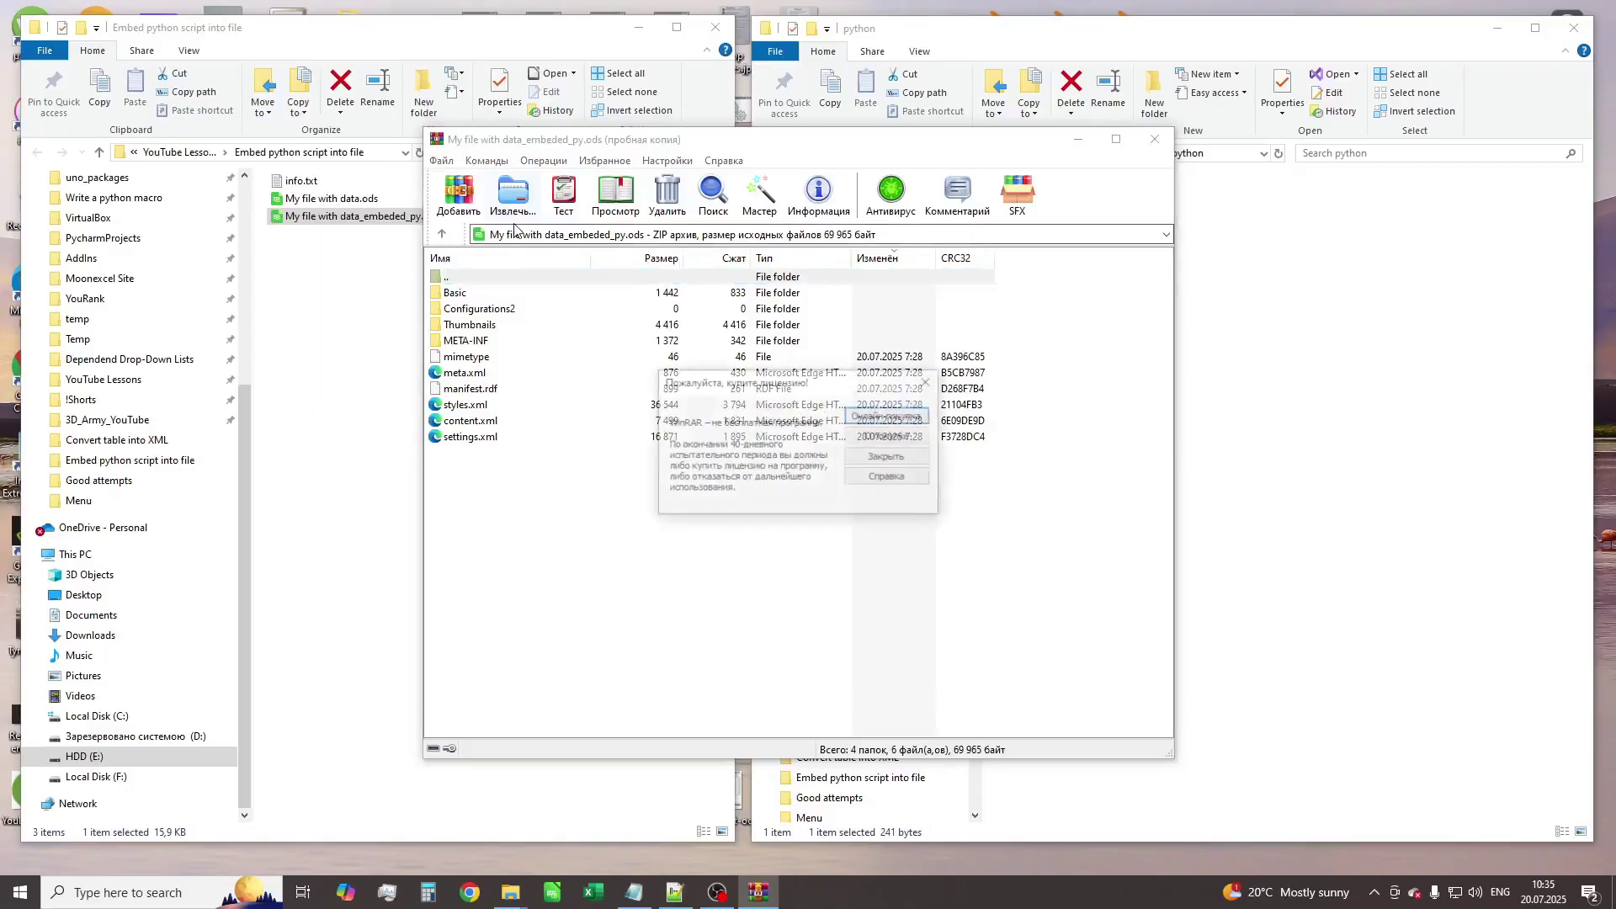
left_click(867, 460)
left_click(512, 195)
left_click(867, 626)
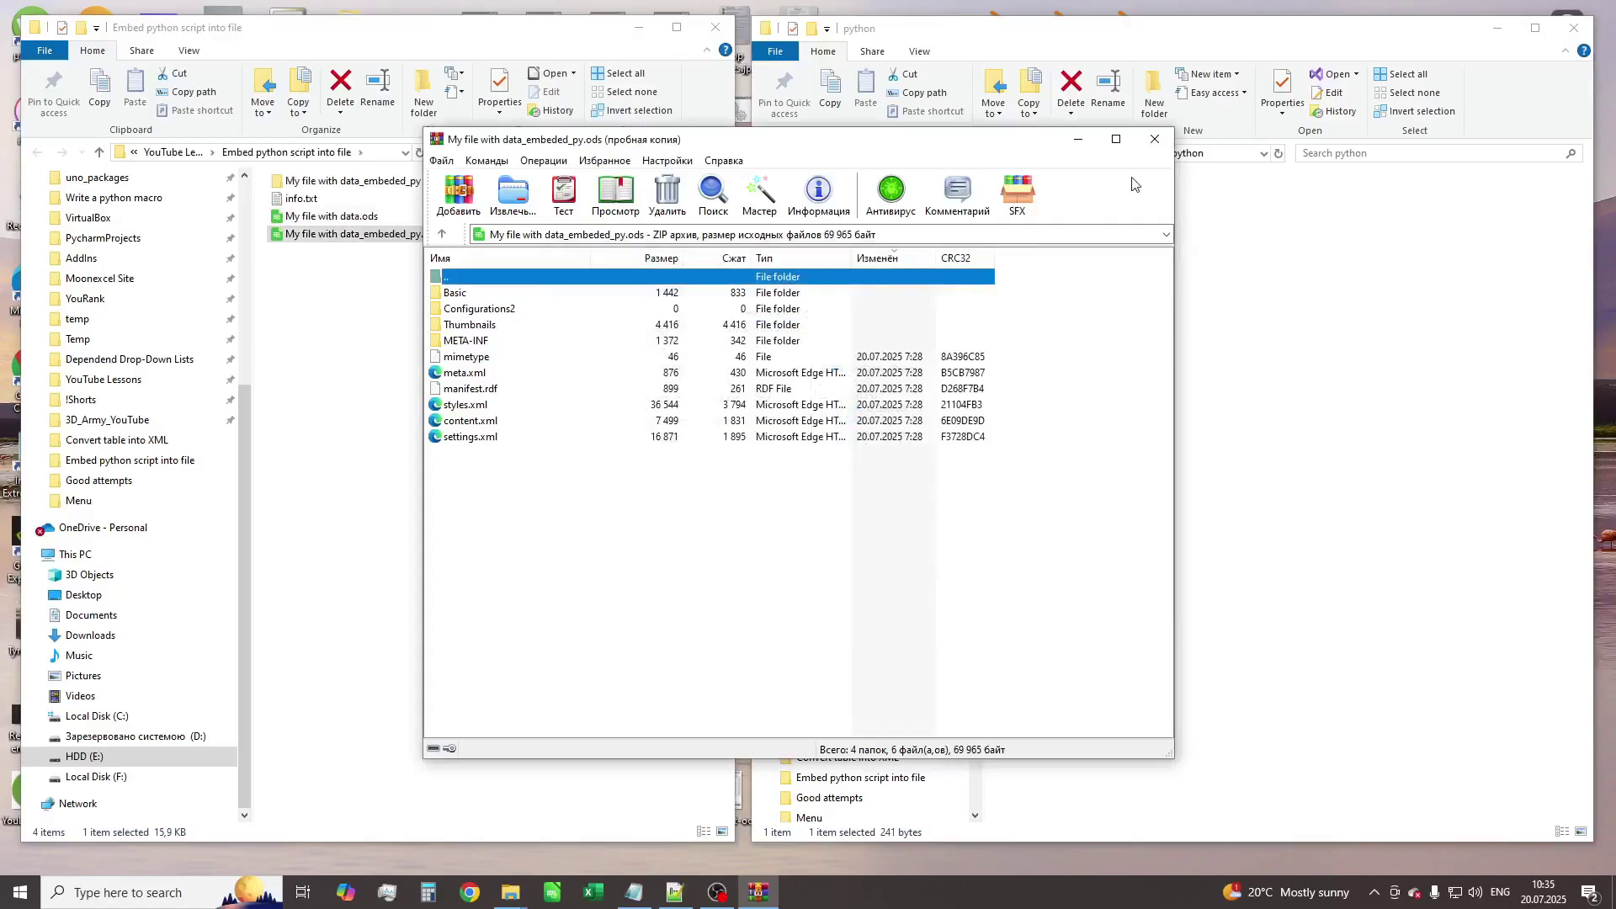
left_click(1155, 139)
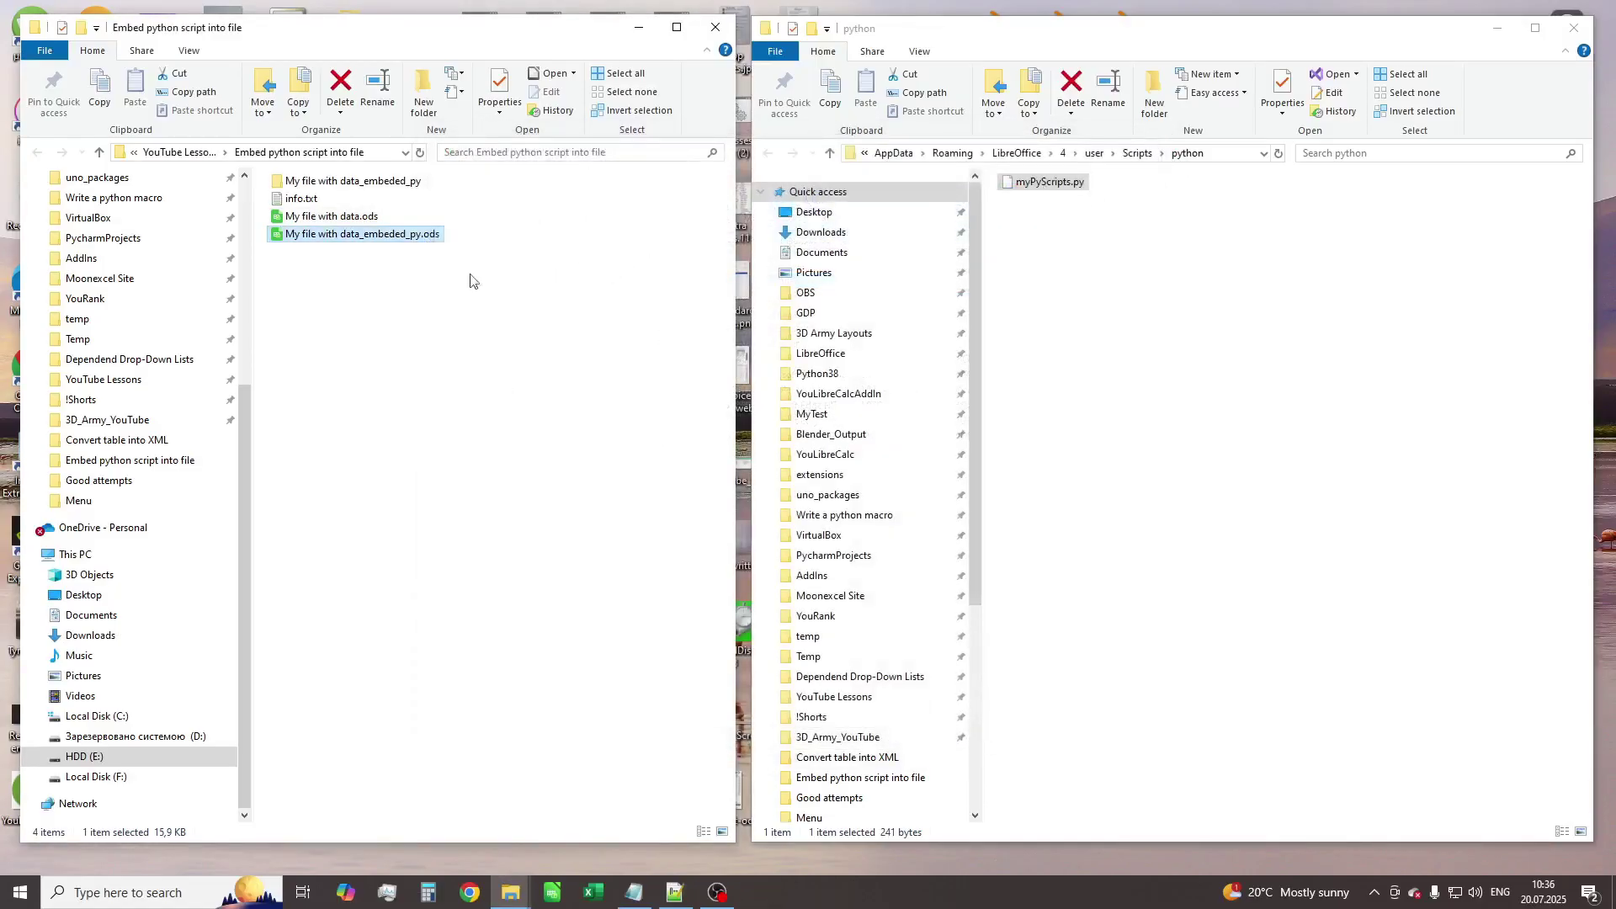
Paste LibreOffice's user Scripts folder into the extracted document folder and browse to Scripts/python
double_click(368, 181)
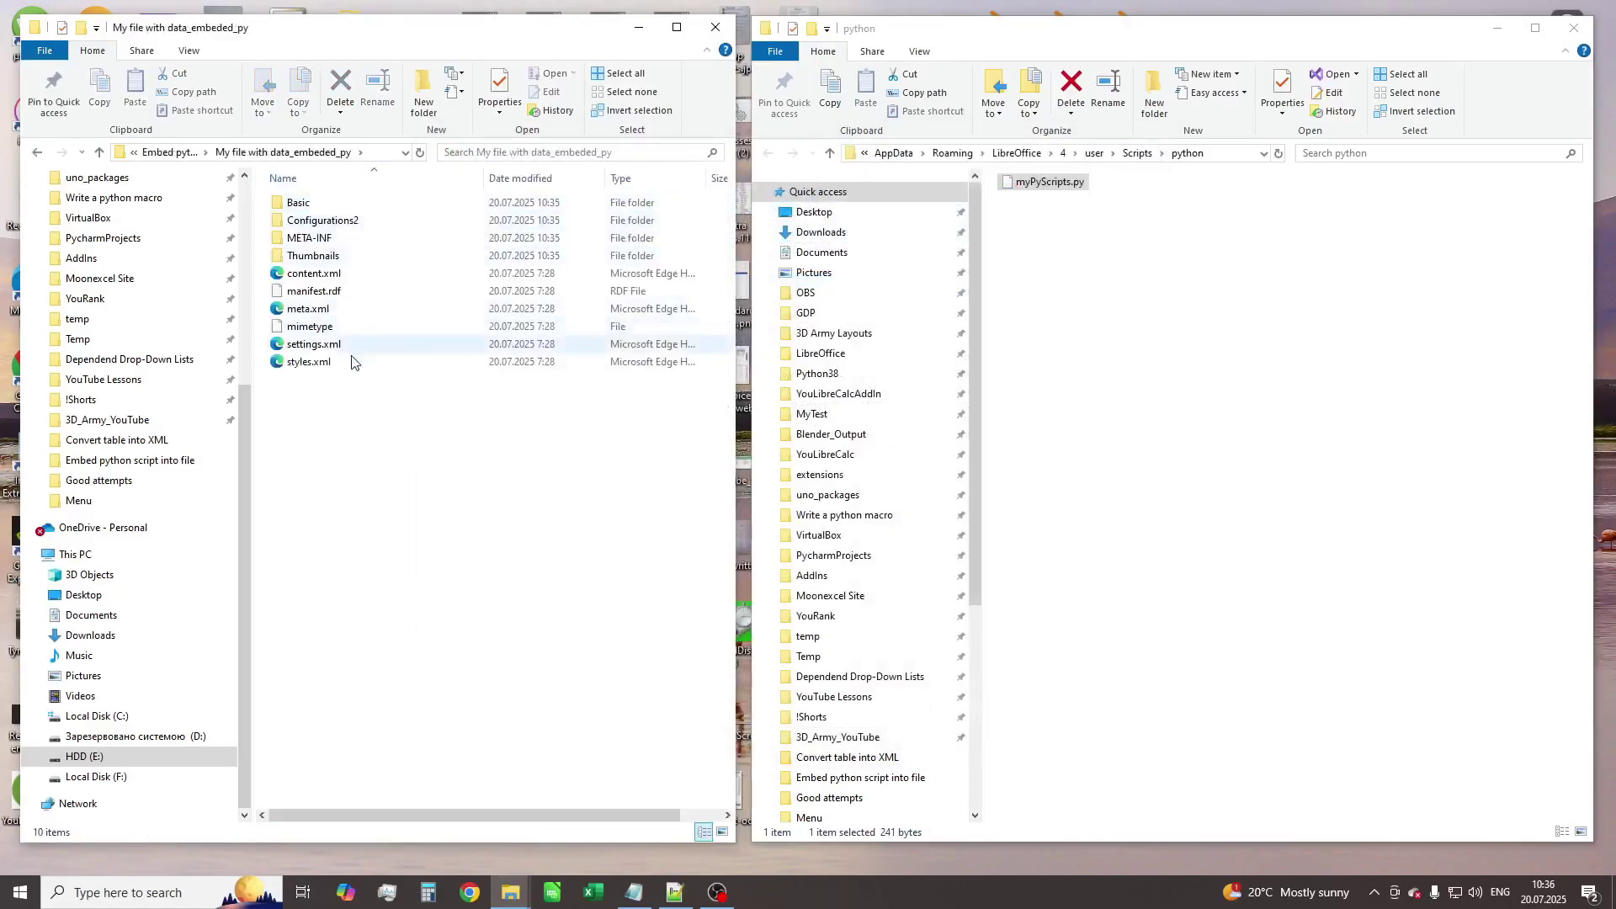
left_click(1138, 154)
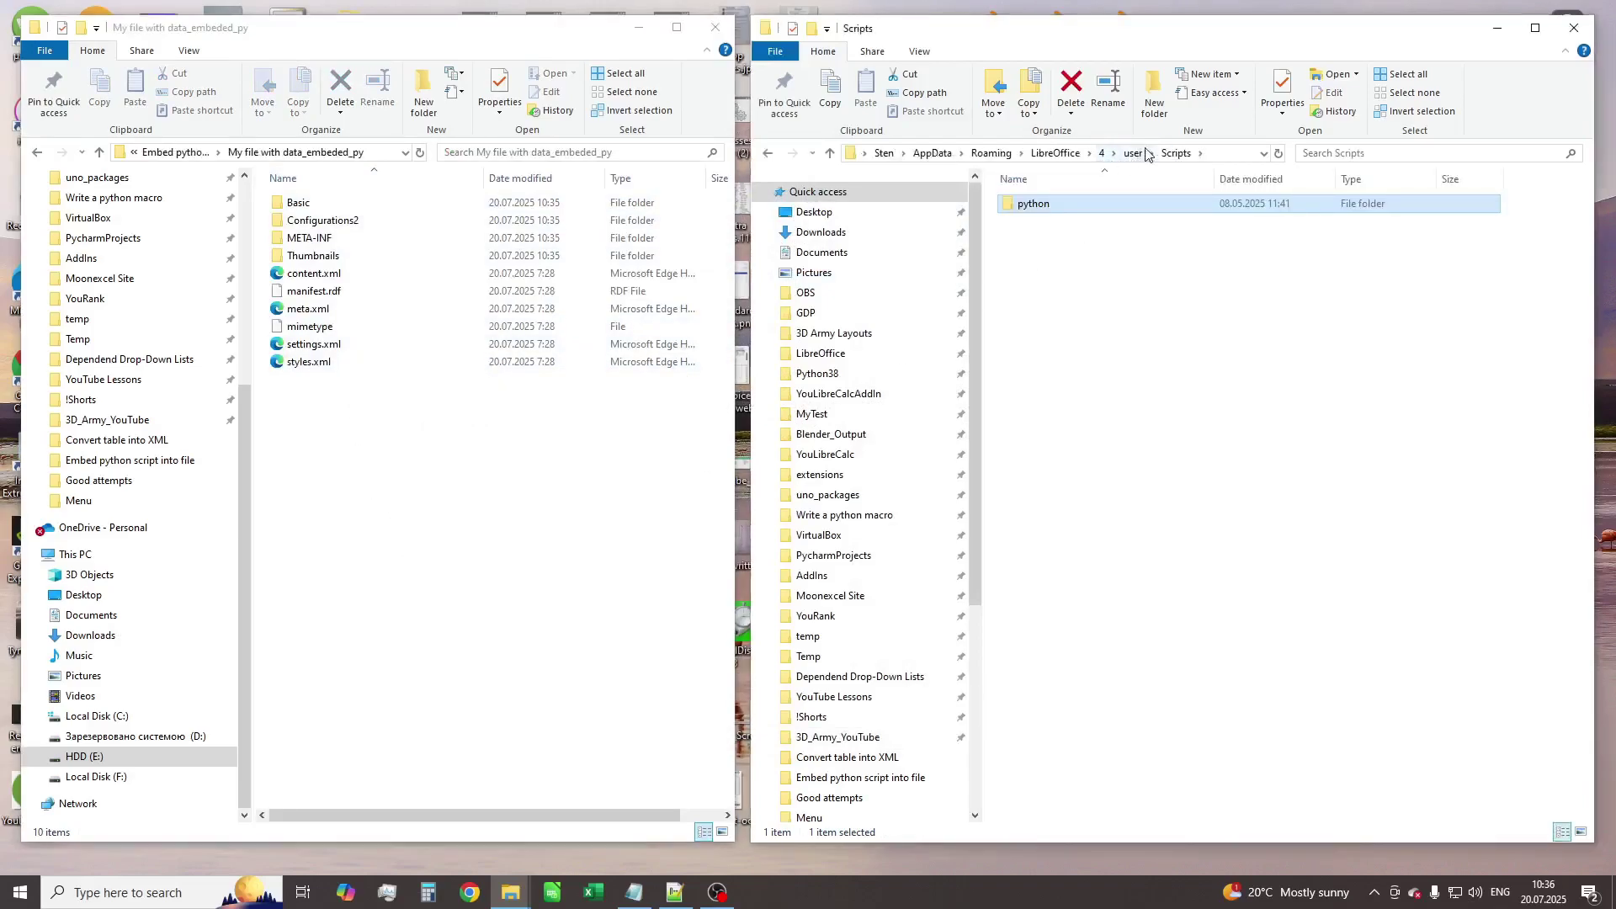
left_click(1132, 153)
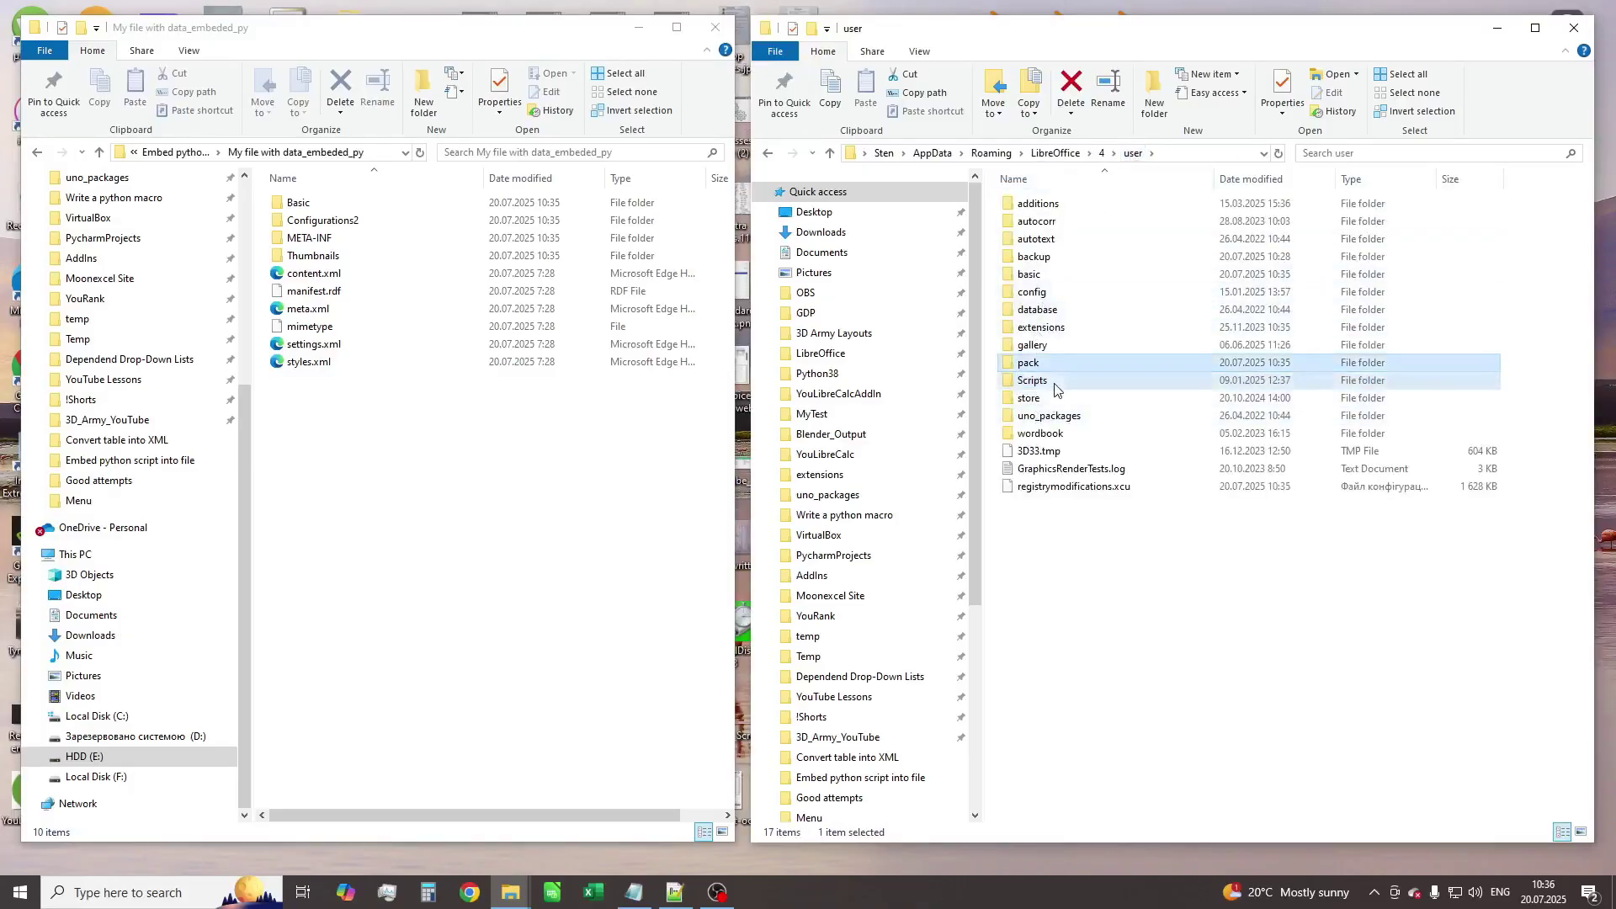
left_click(321, 471)
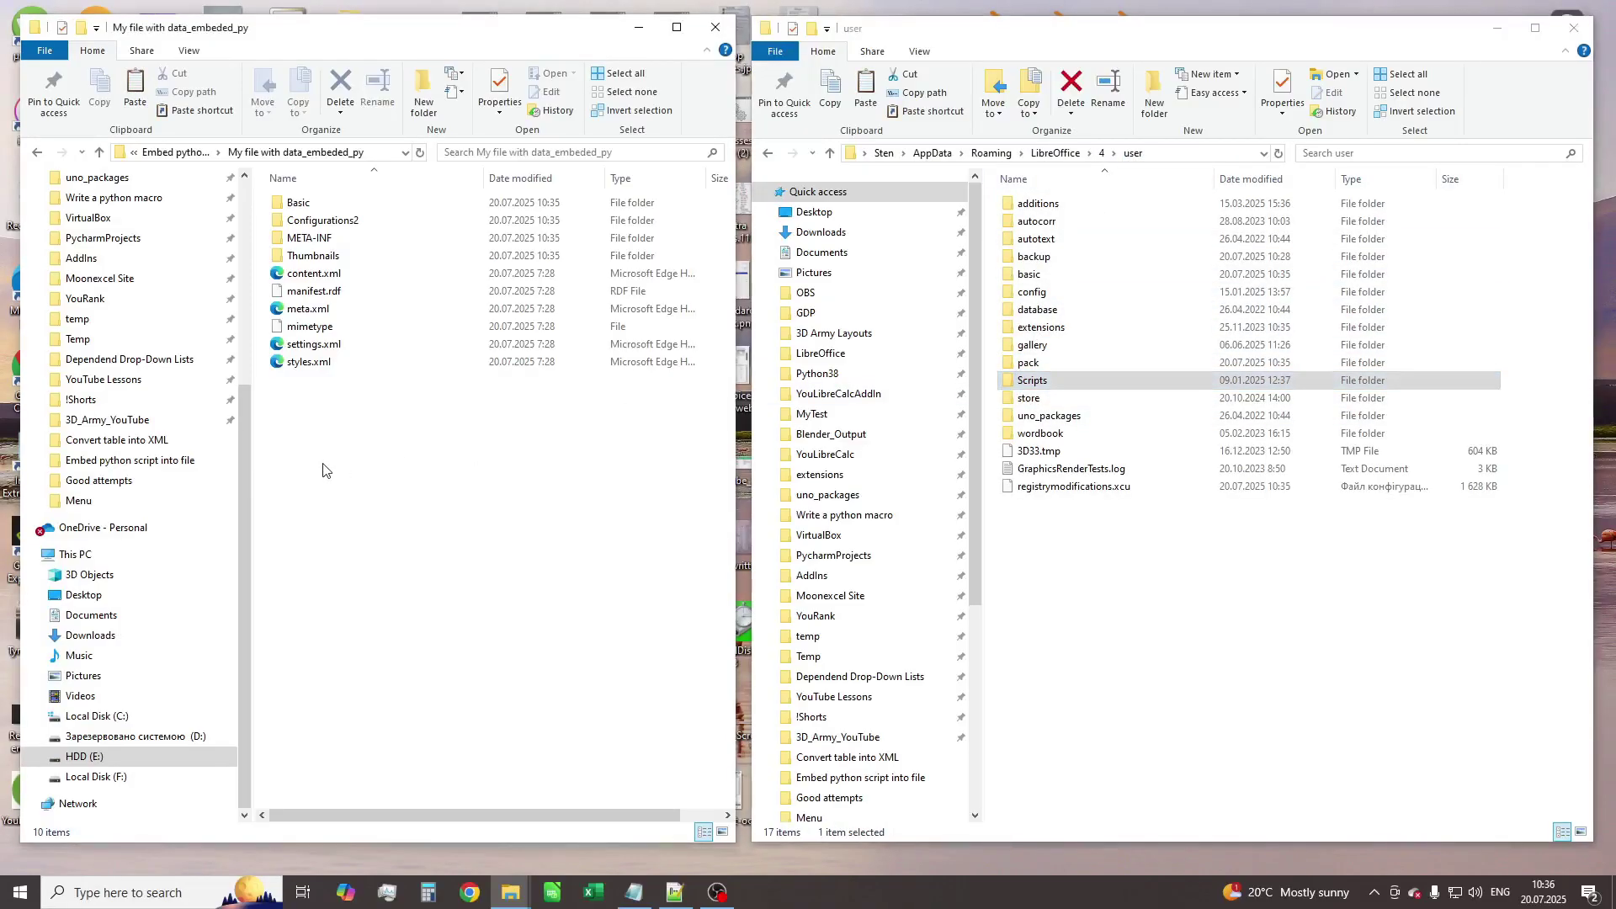
key("ctrl+v")
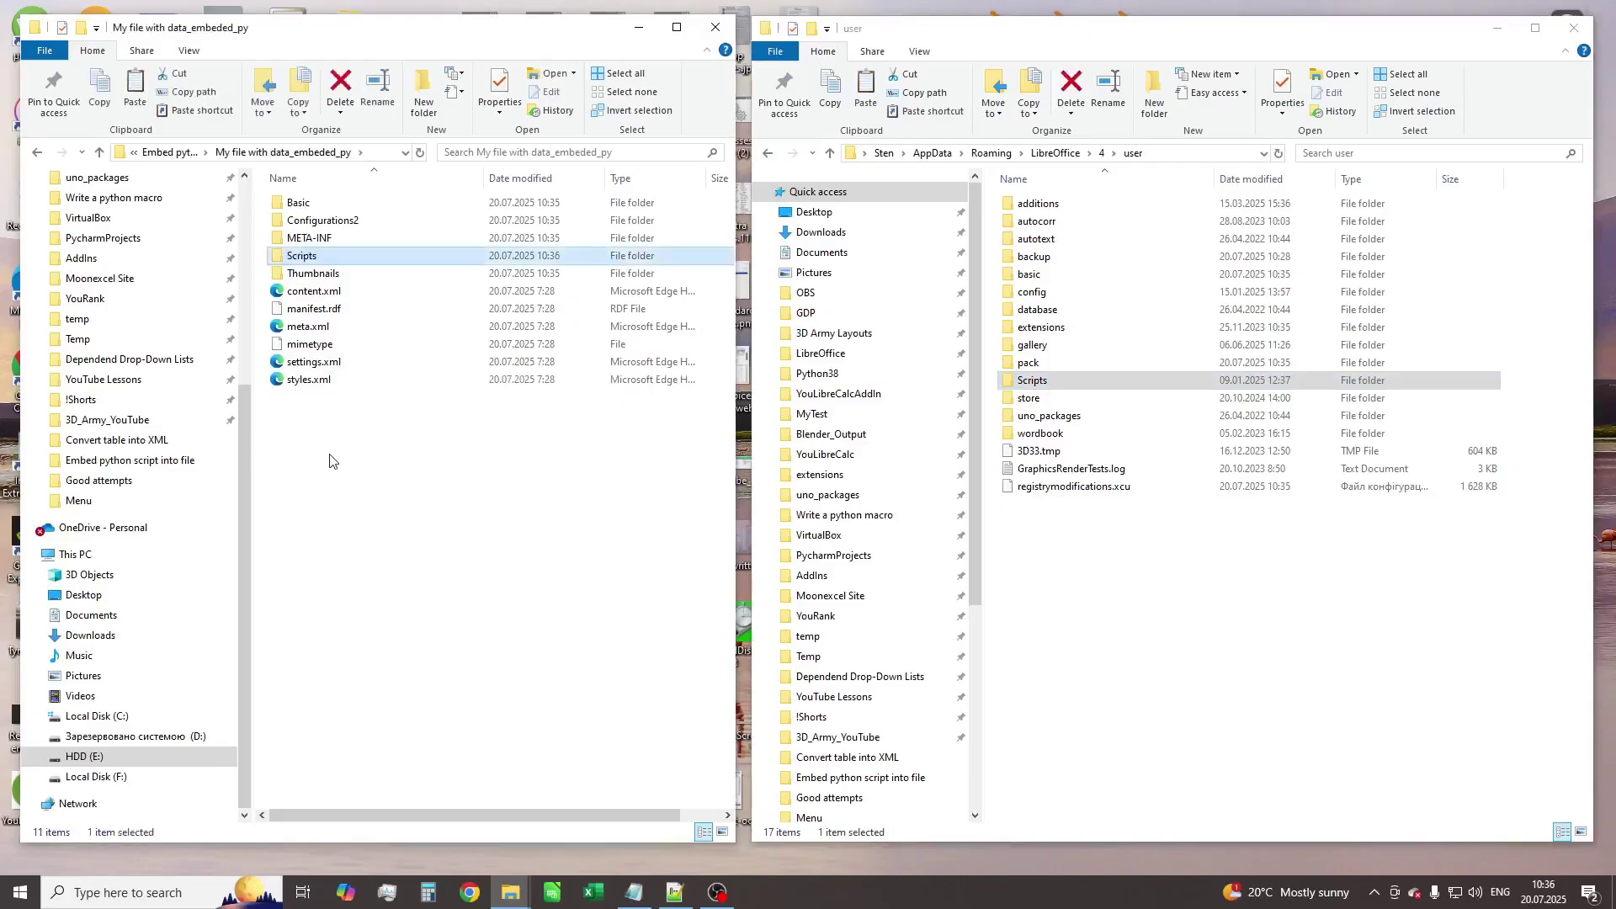
double_click(352, 254)
double_click(331, 209)
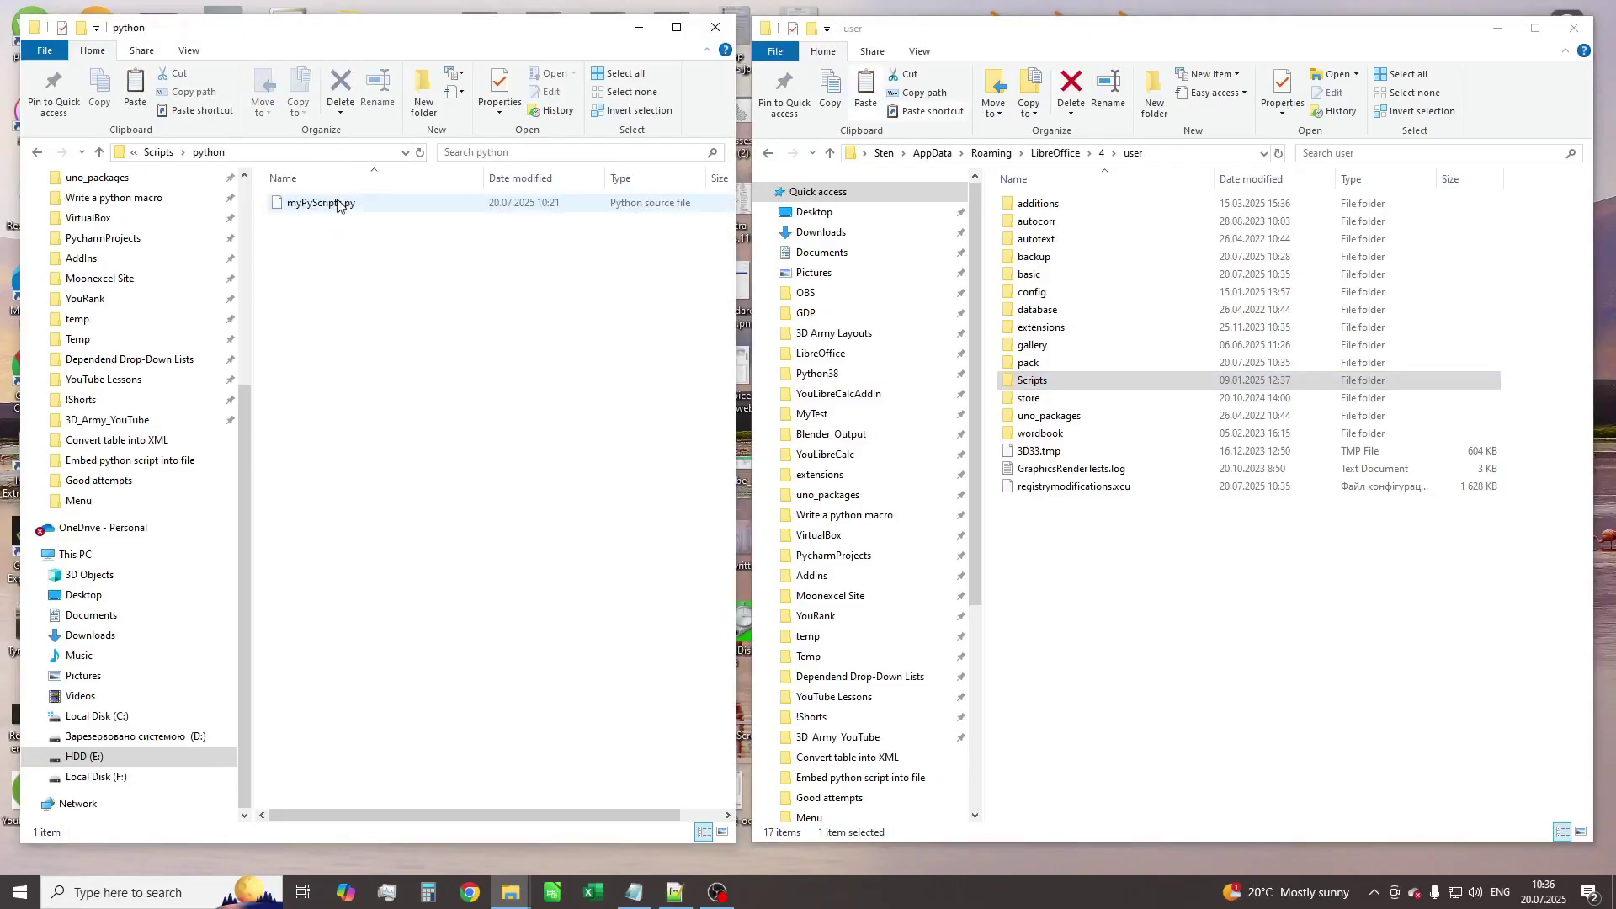
right_click(337, 201)
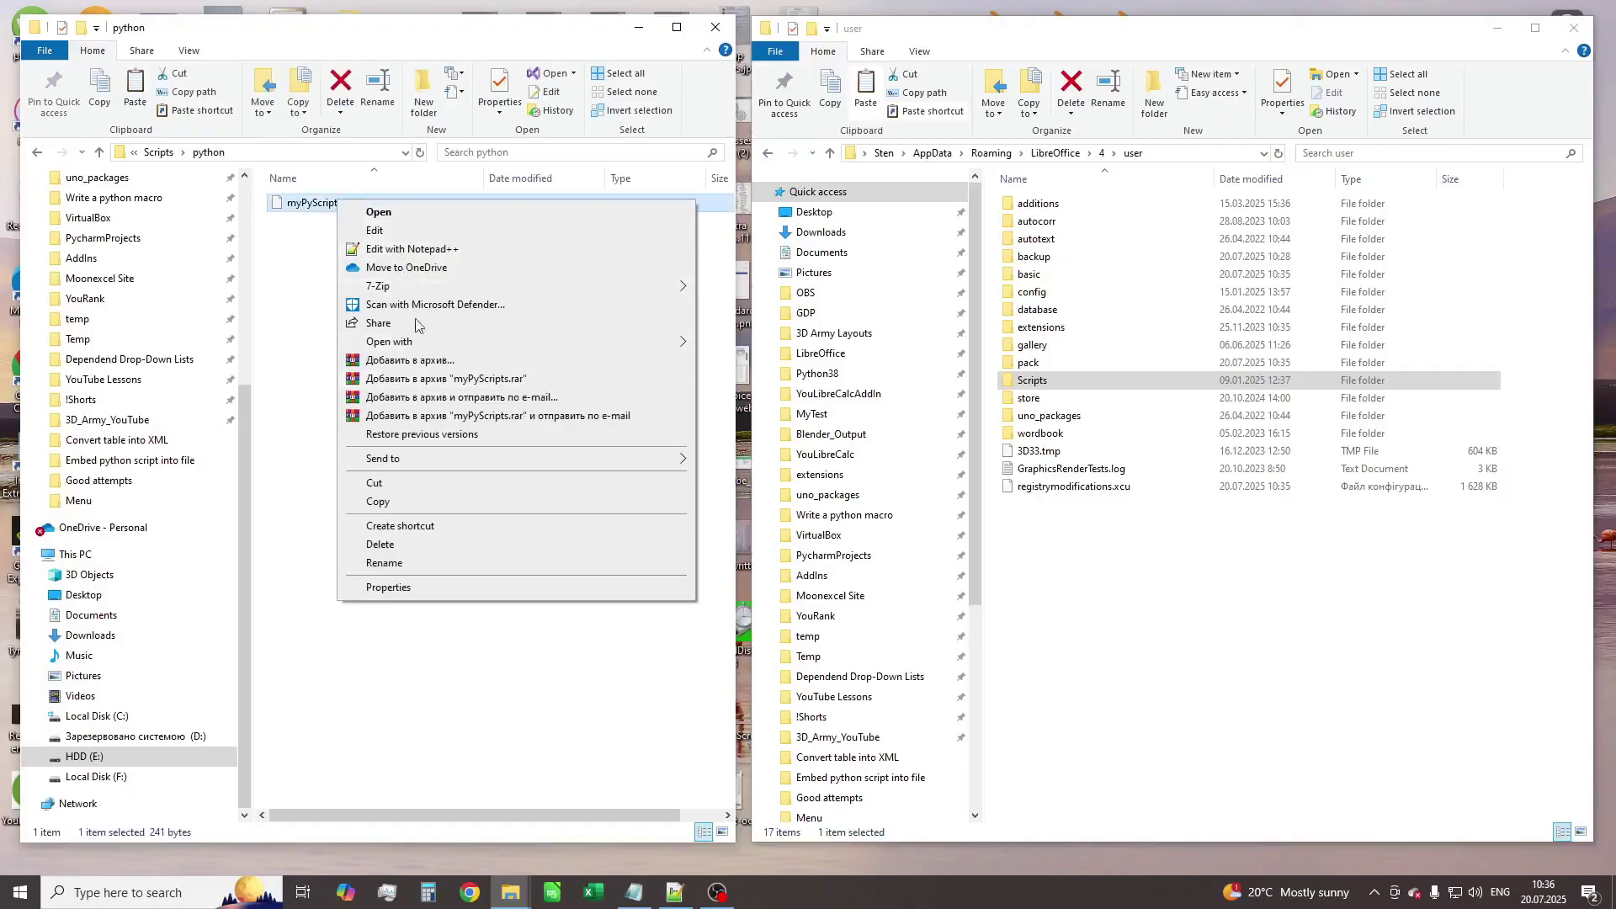
In myPyScripts.py, change B8 to B9, insert 'Embeded' into both greetings, and save
left_click(446, 250)
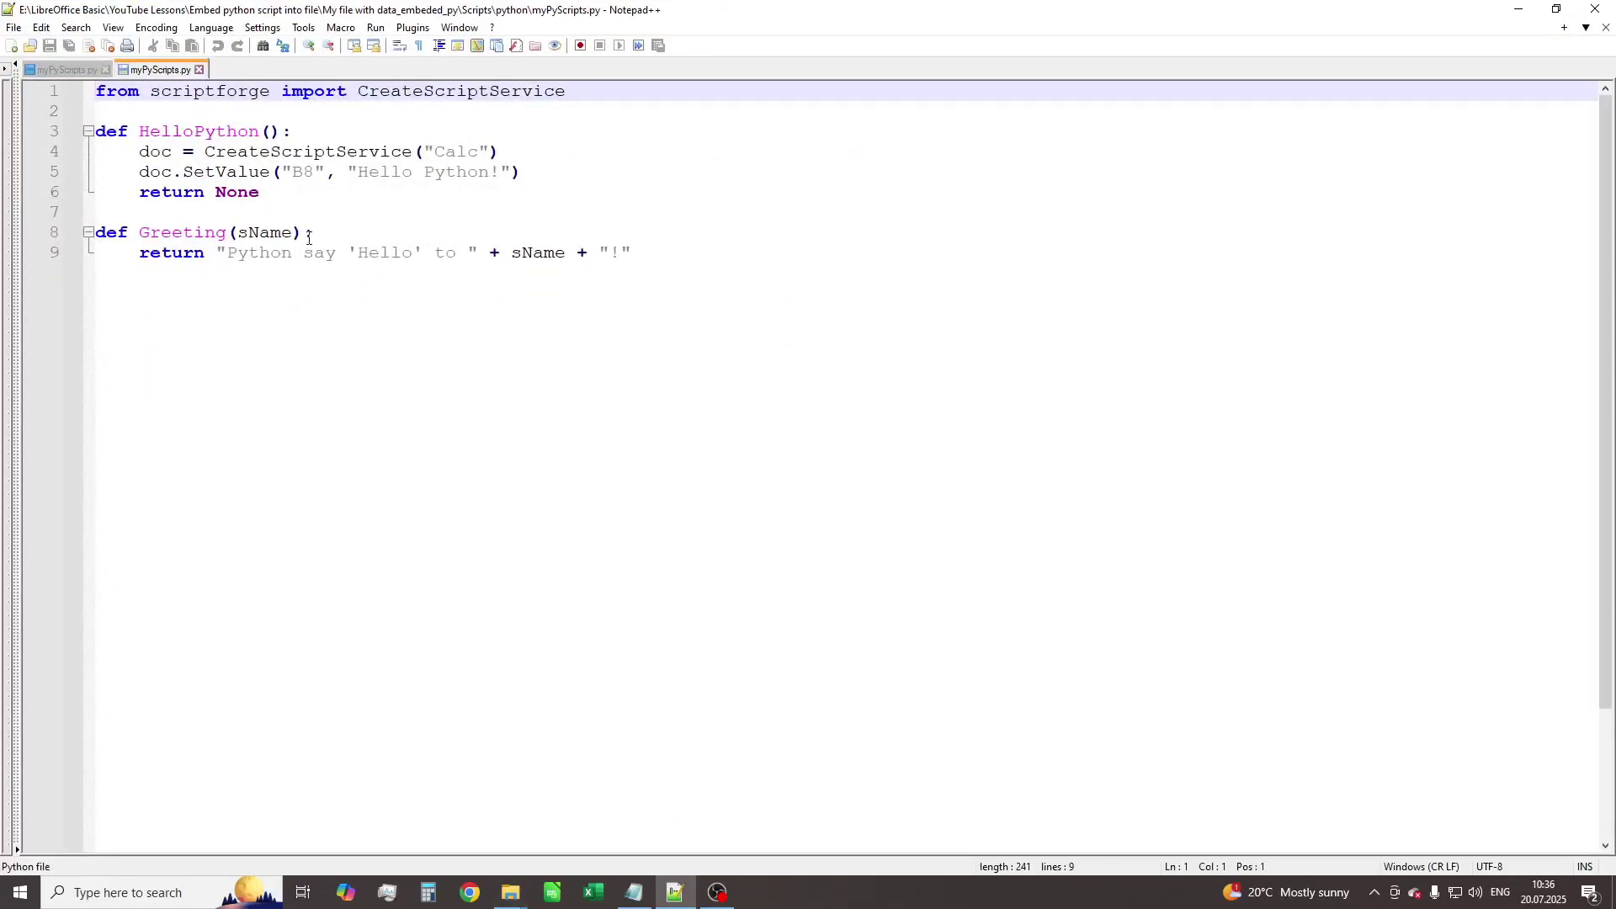
left_click(323, 173)
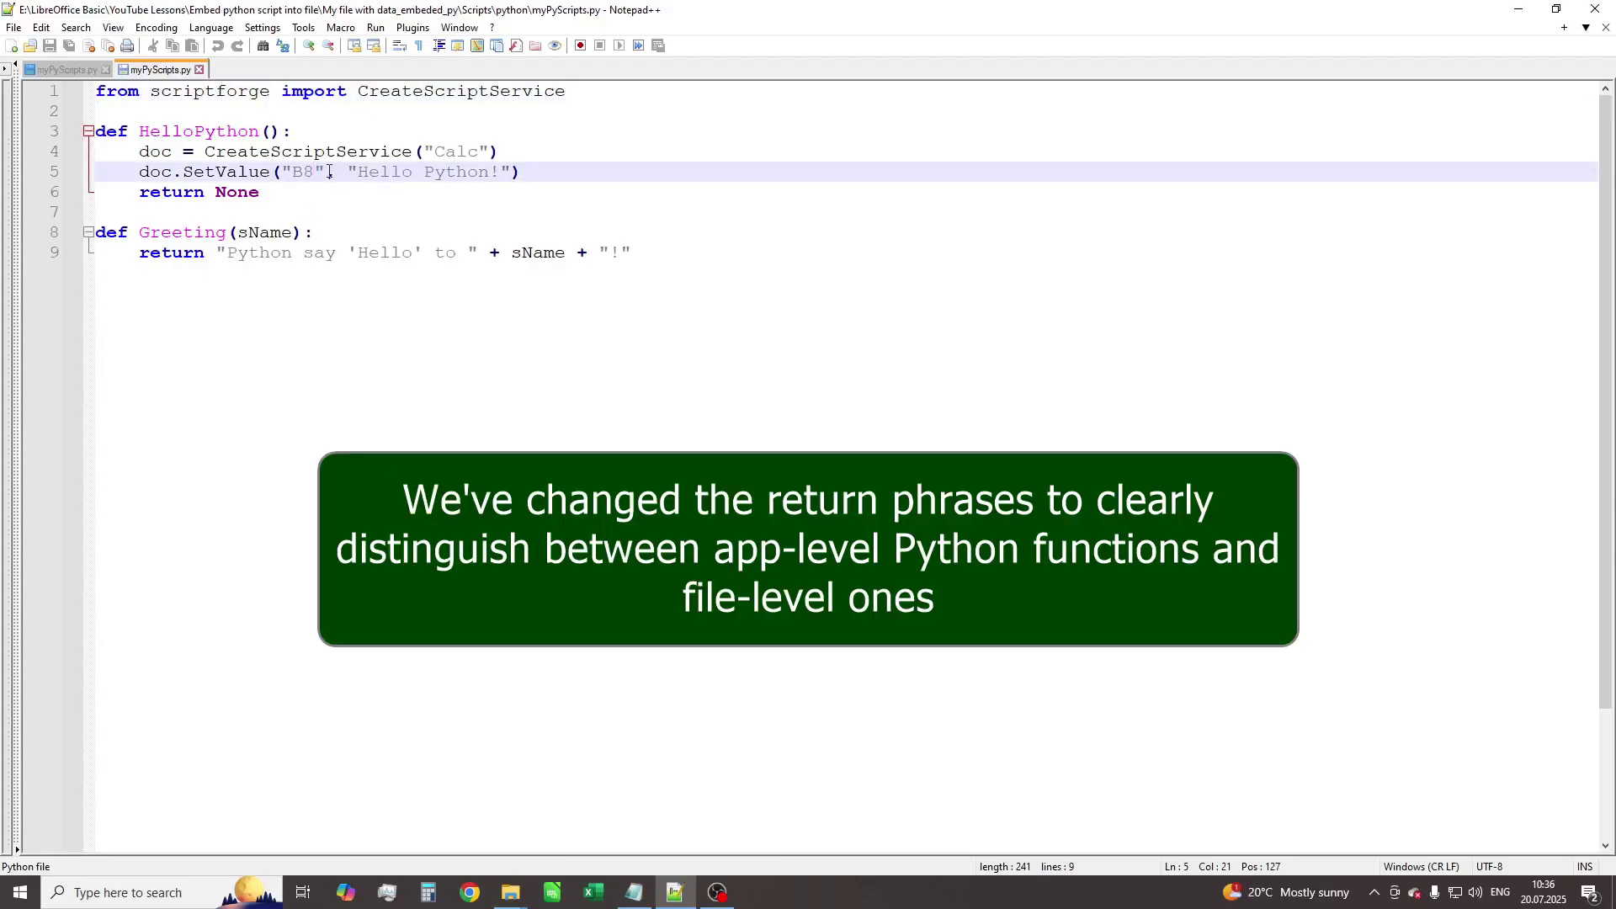
key("BackSpace")
type("9")
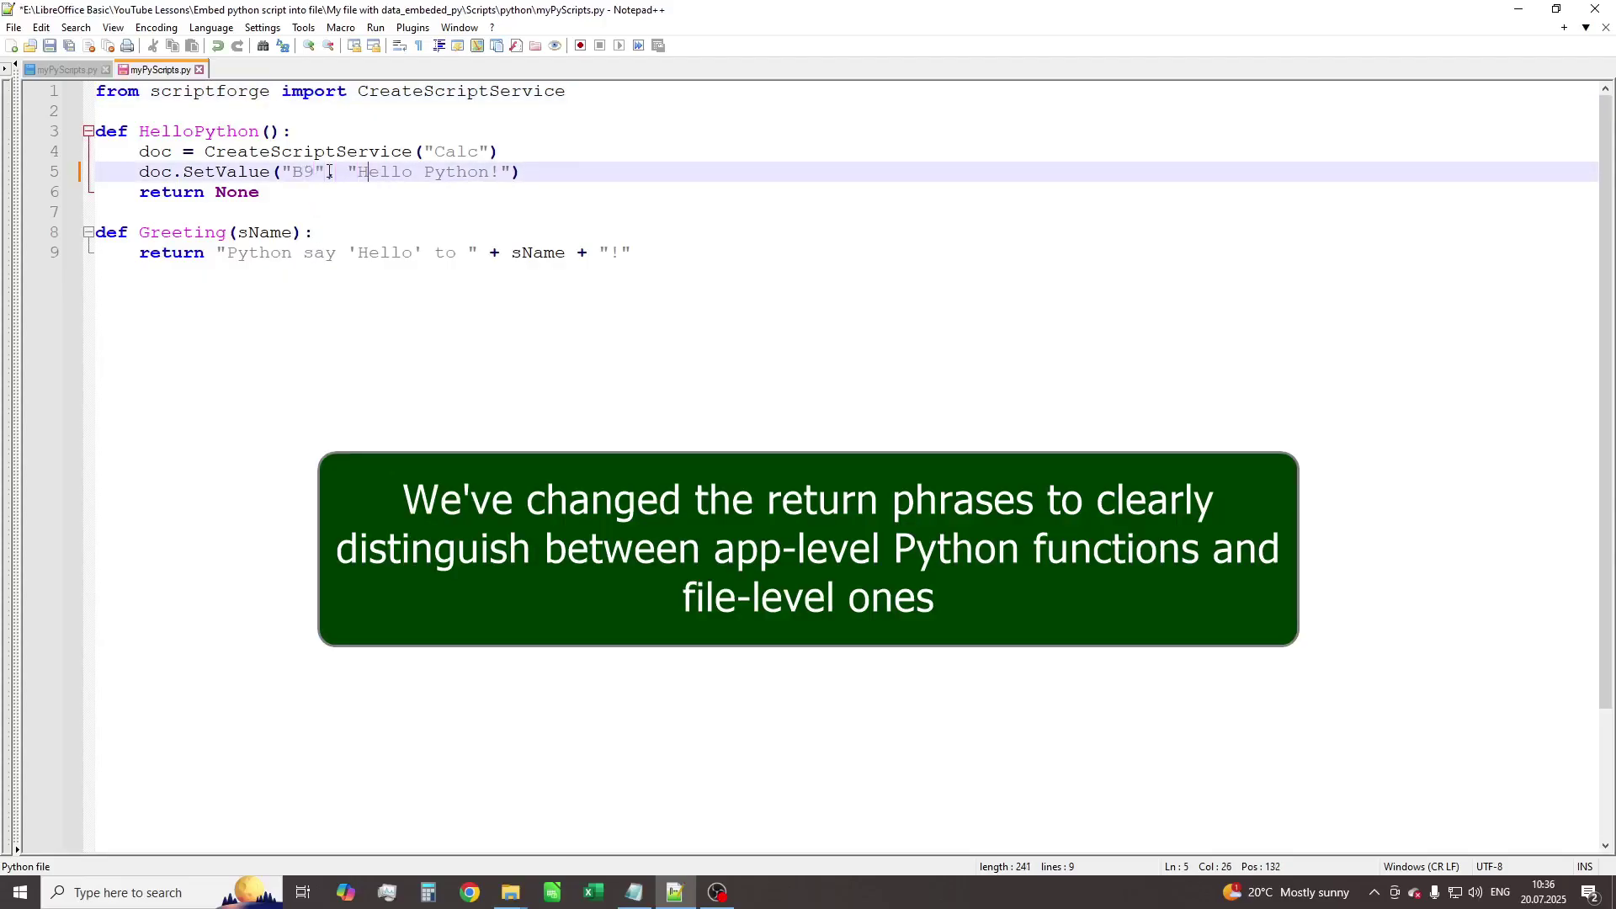
type("Embed")
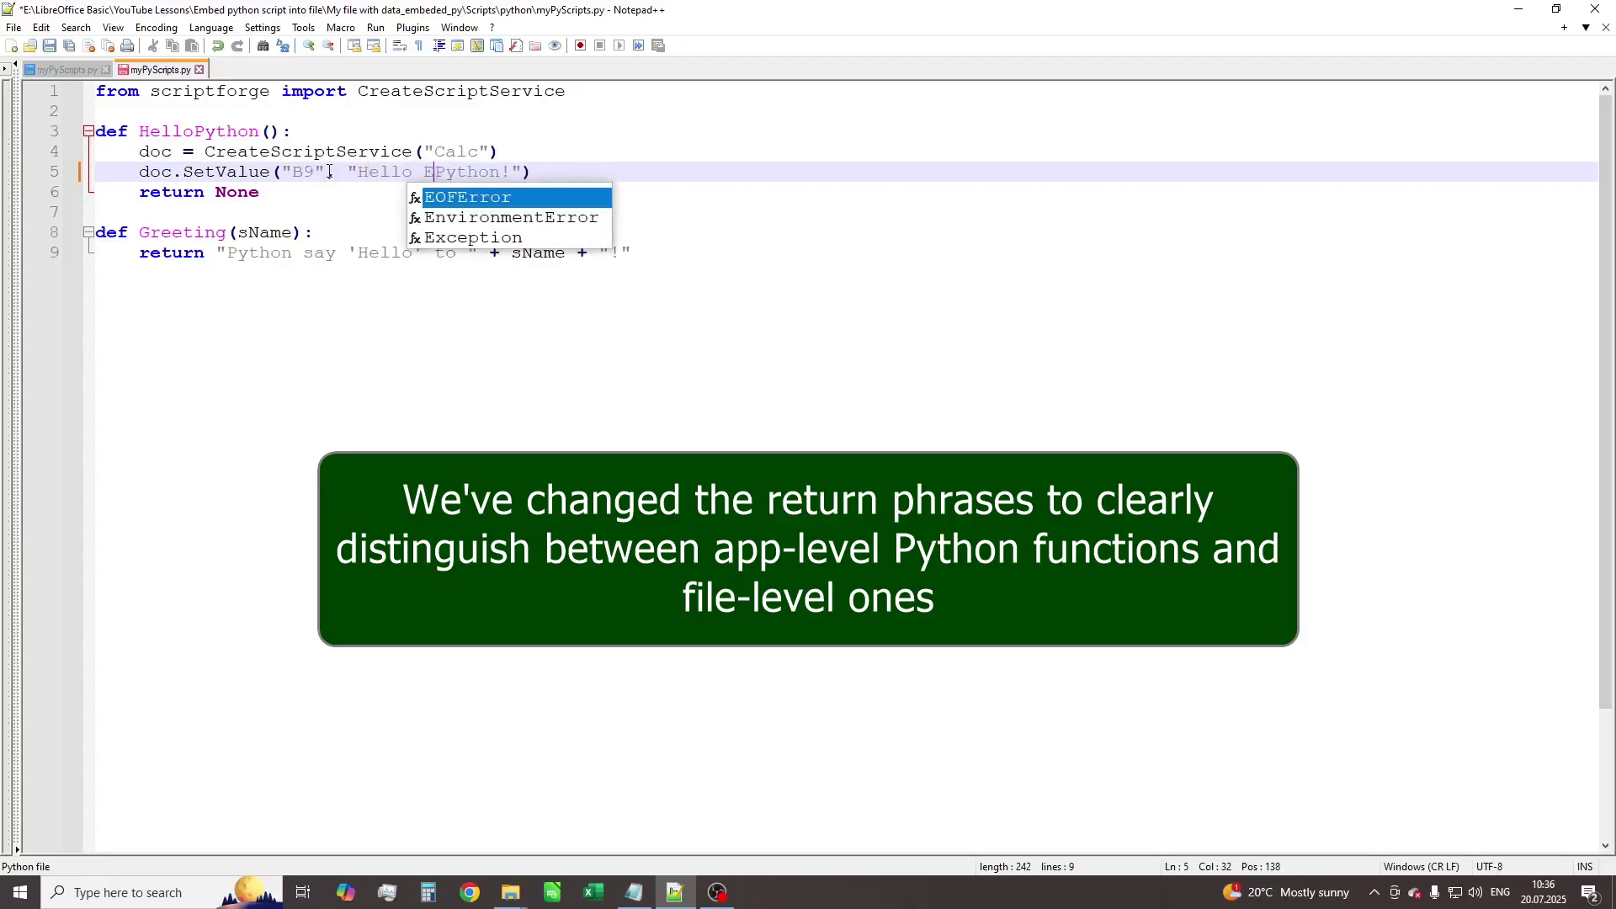
type("ed")
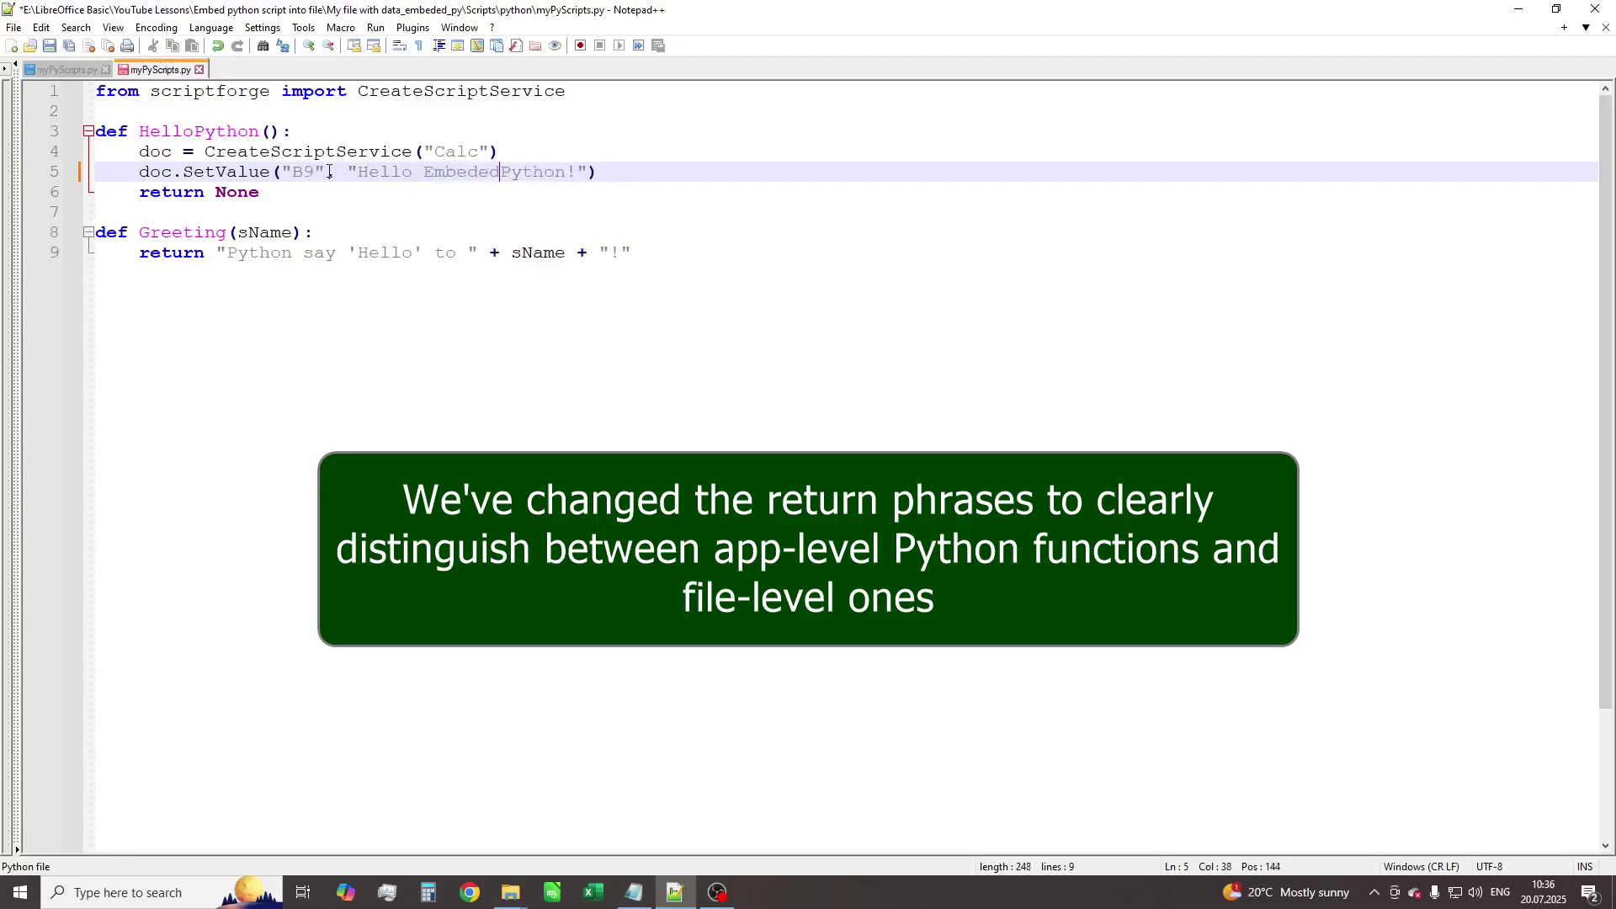
left_click(226, 254)
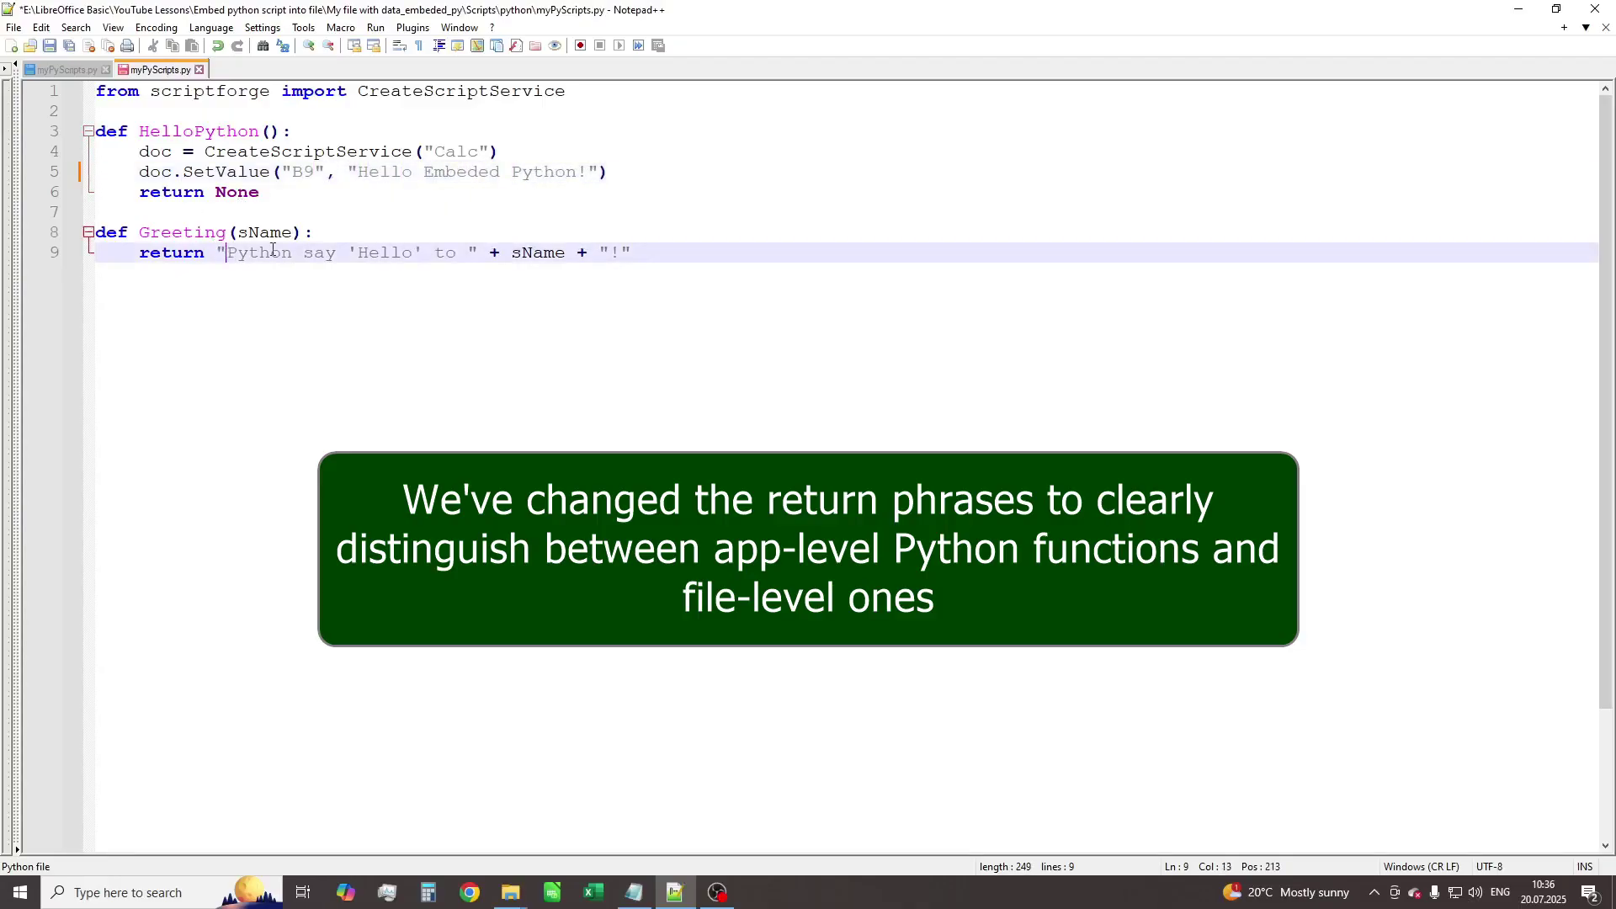
type("Embede")
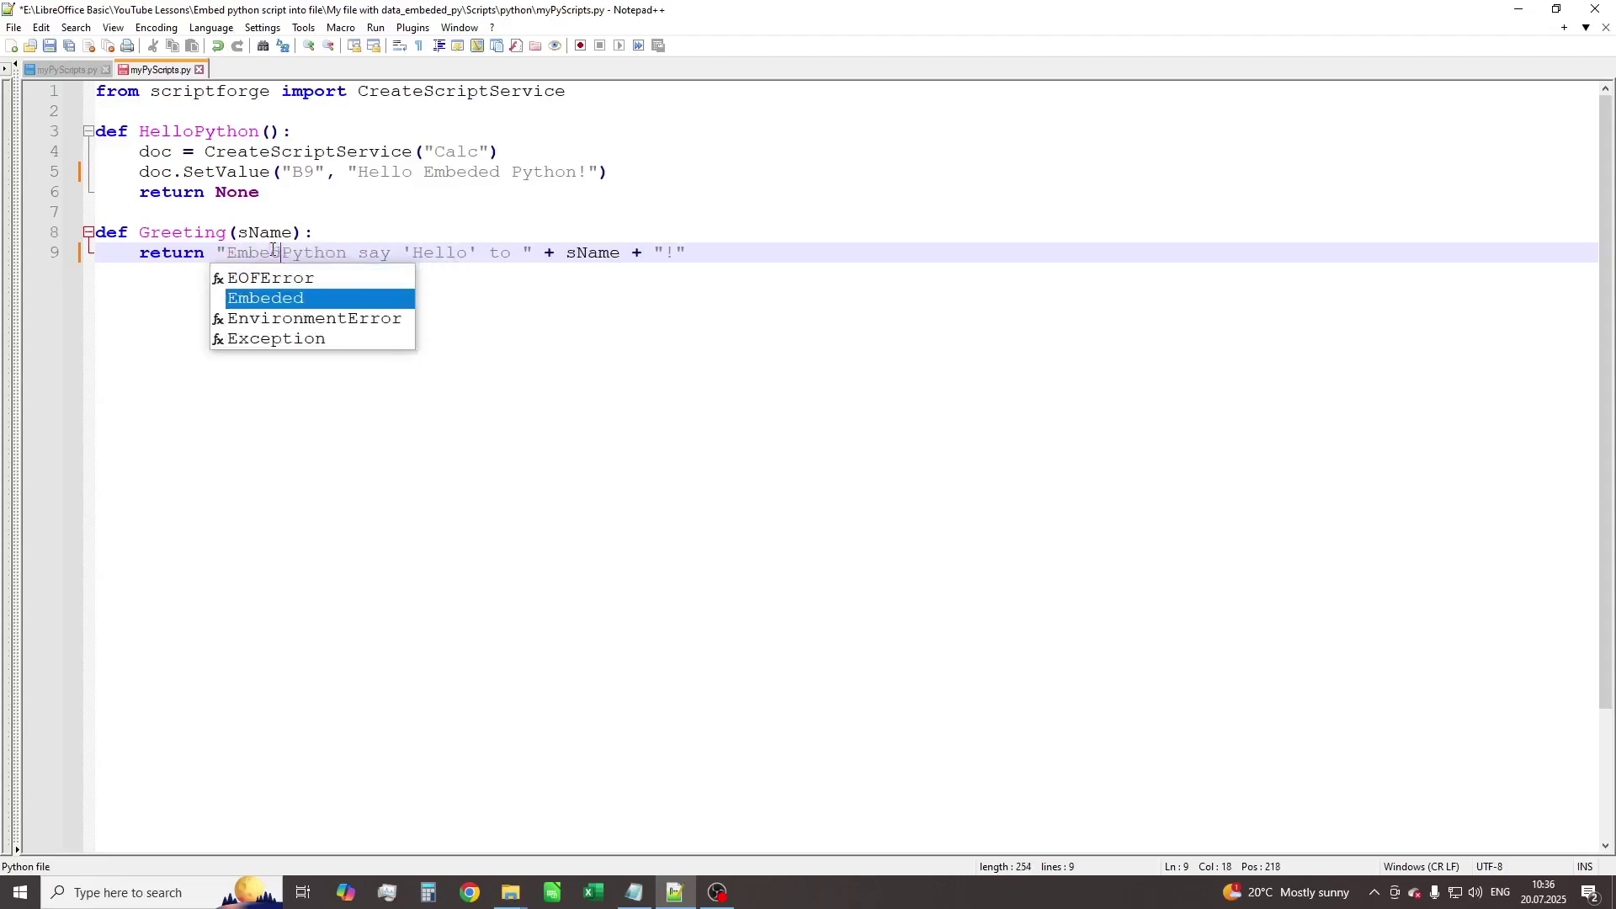
type("d")
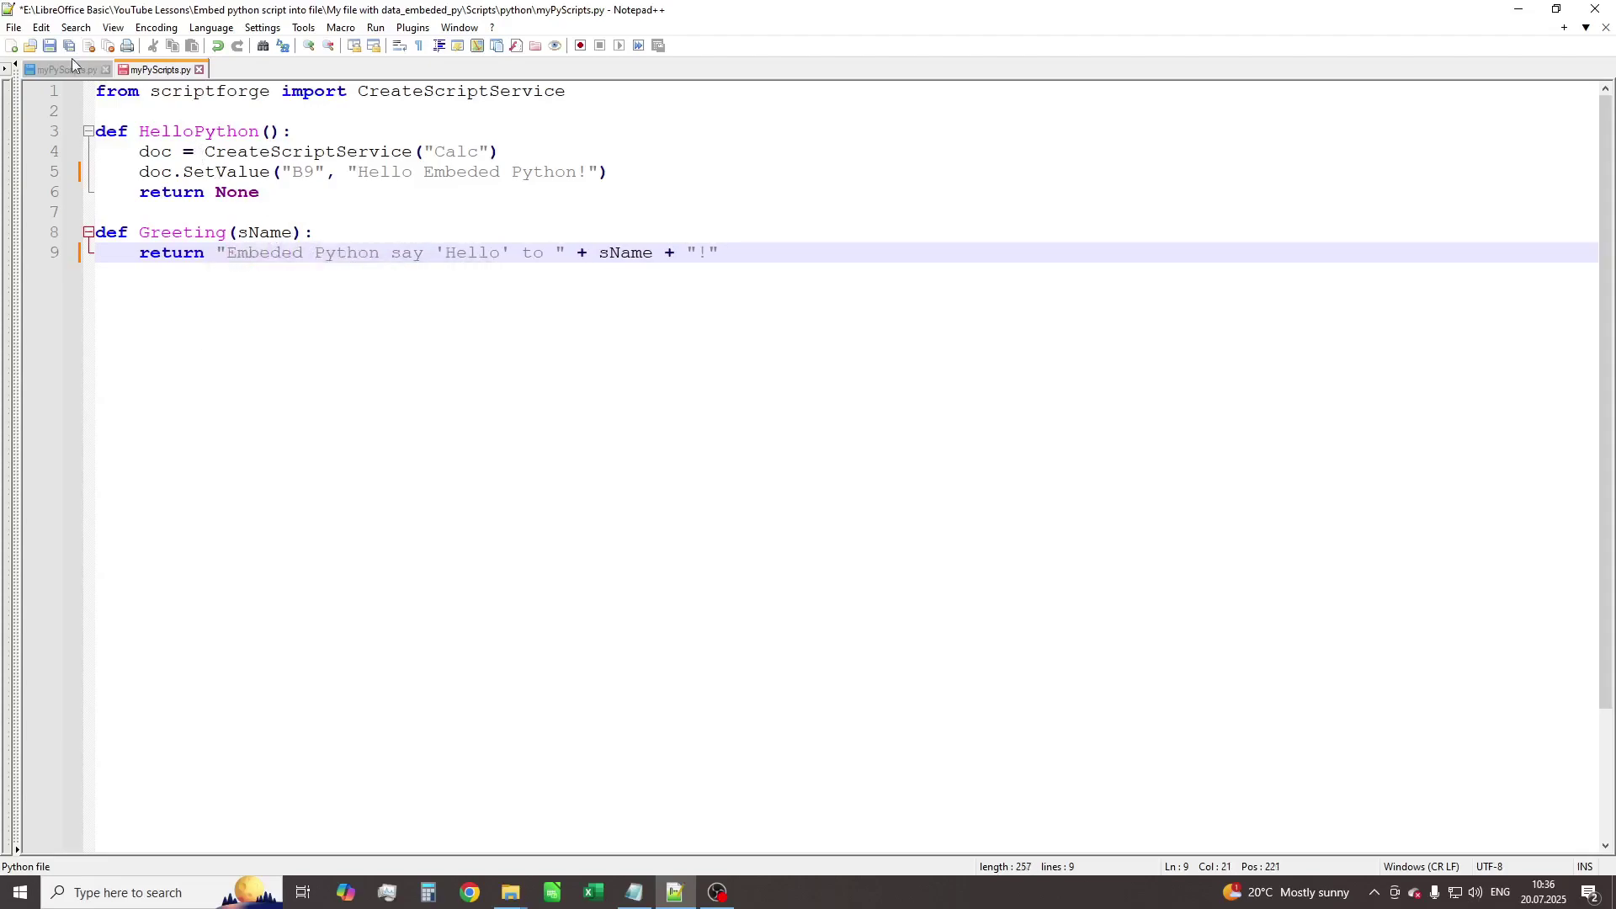
left_click(49, 46)
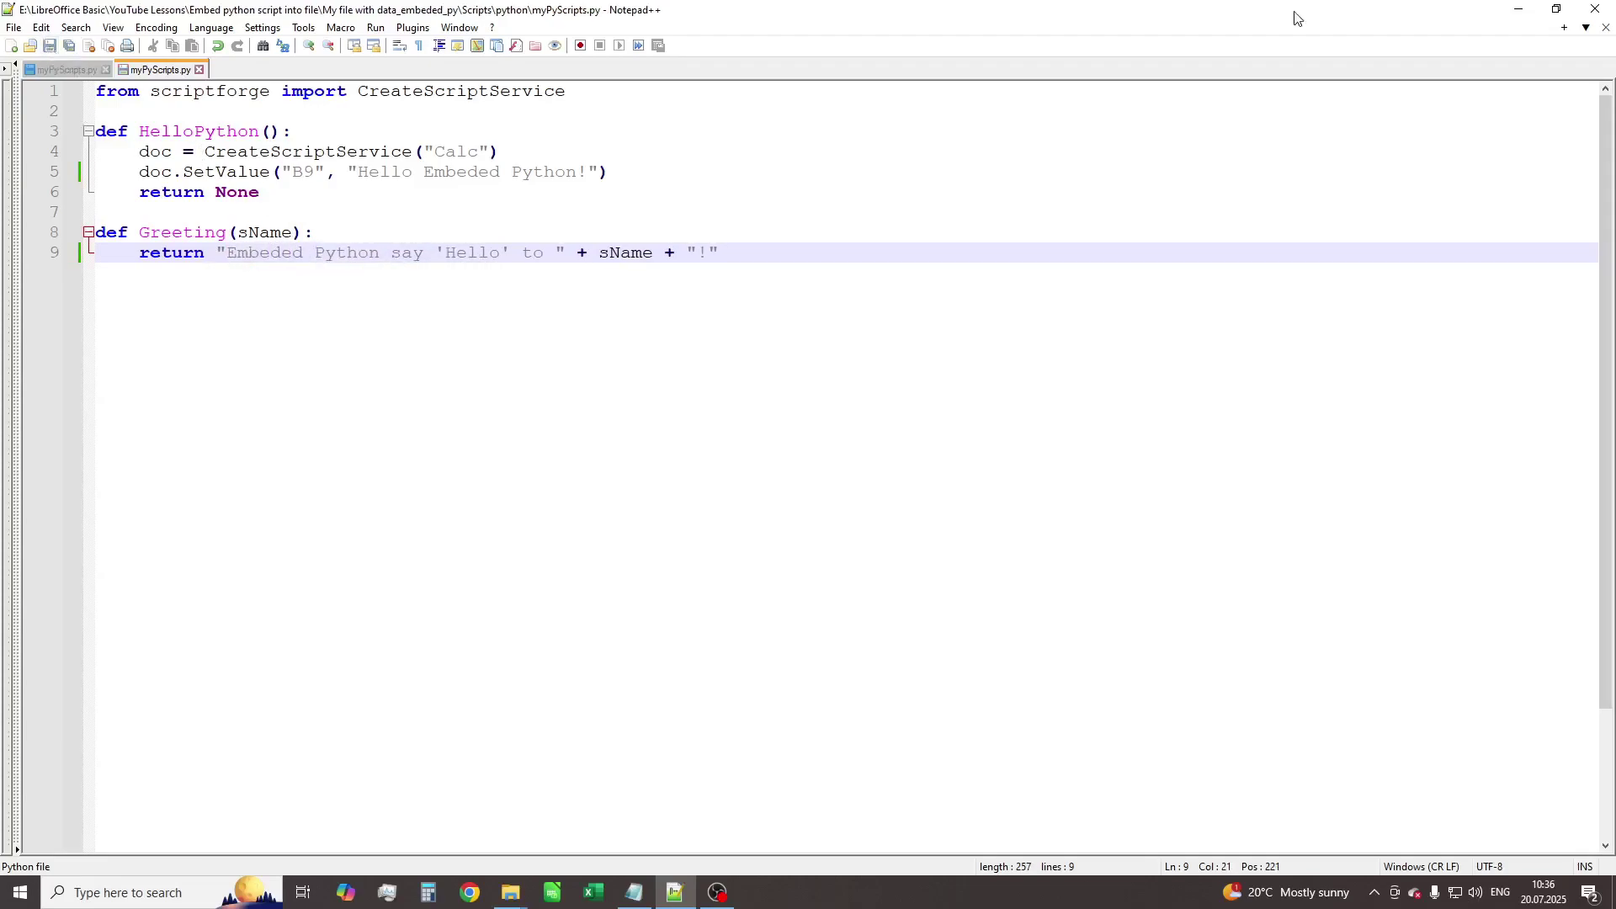
left_click(1521, 13)
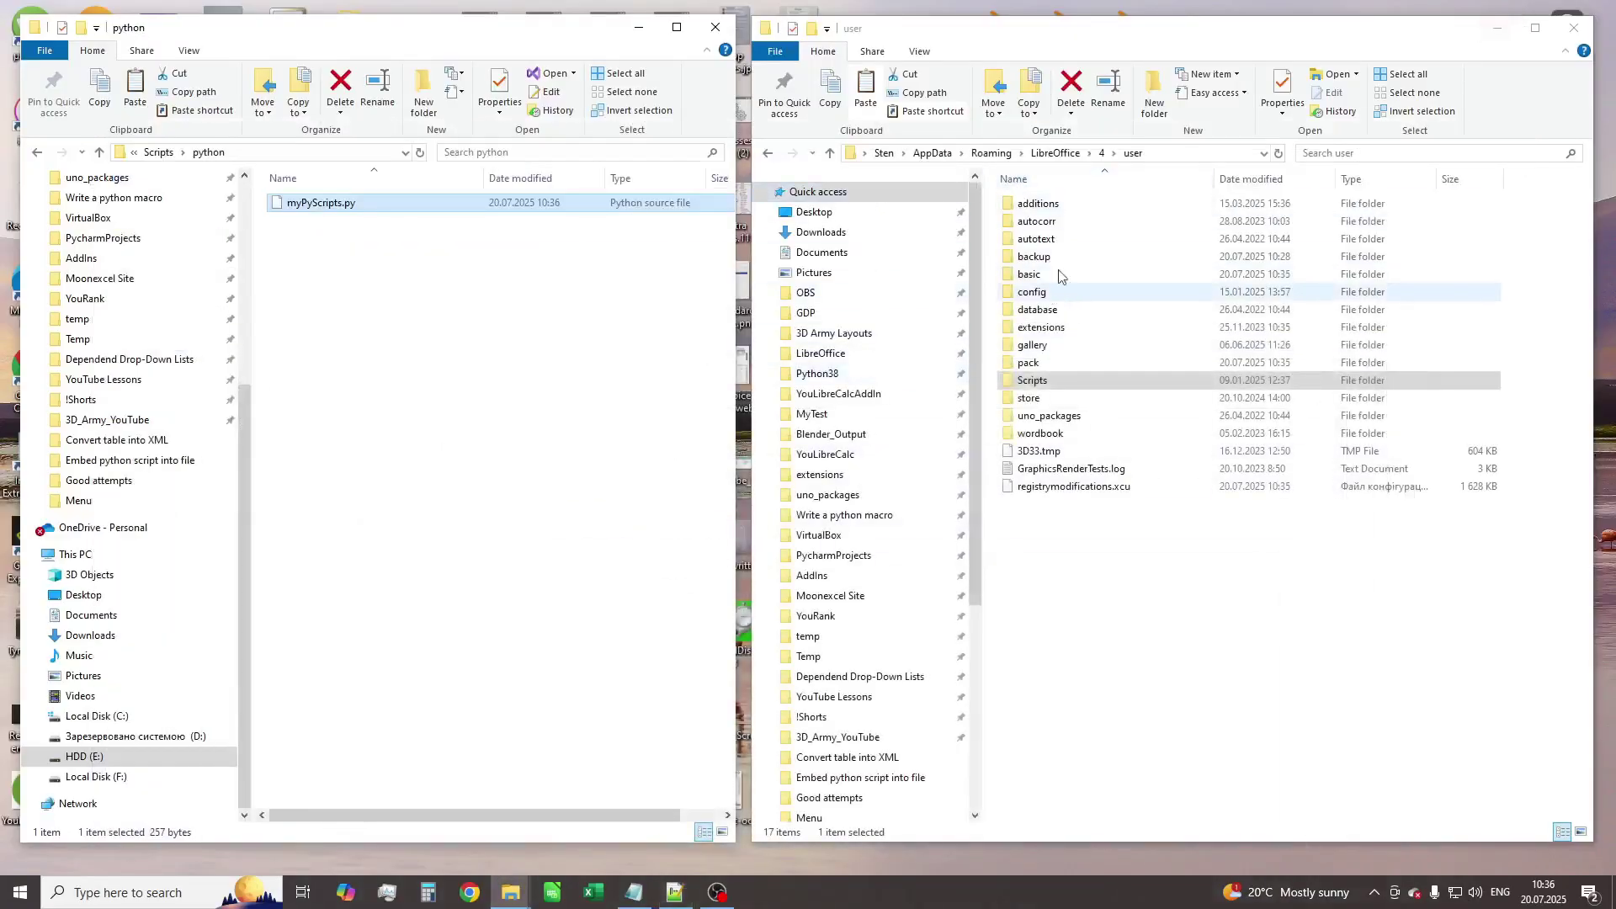
Go up to the unpacked document folder, enter META-INF, and bring up manifest.xml's options
left_click(353, 297)
key("alt+Up")
key("alt+Up")
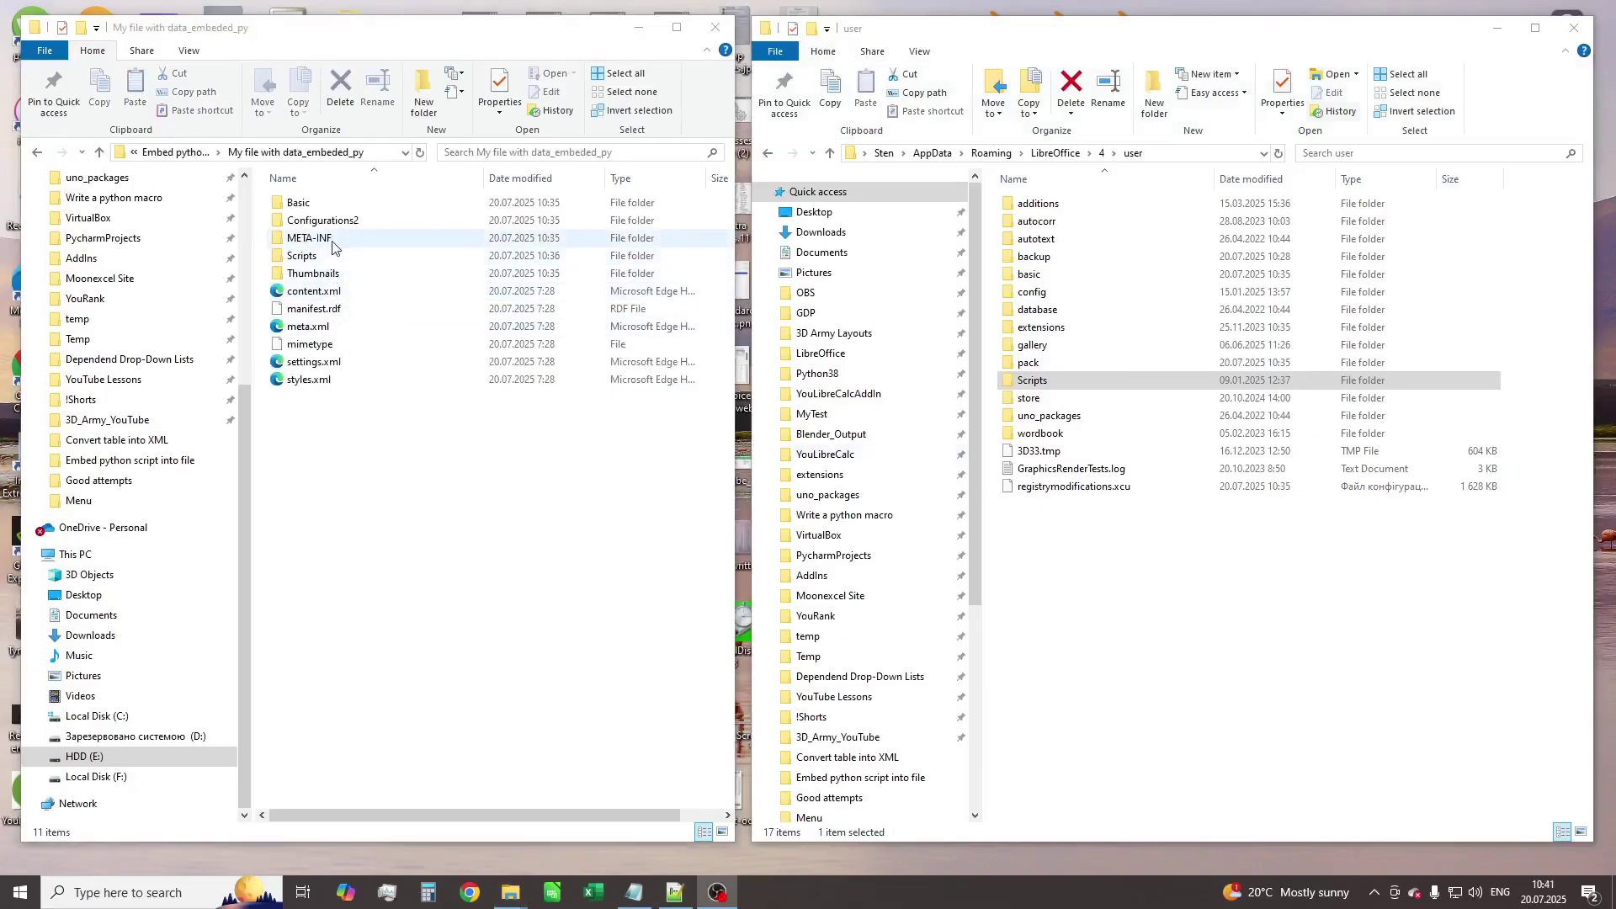
left_click(336, 239)
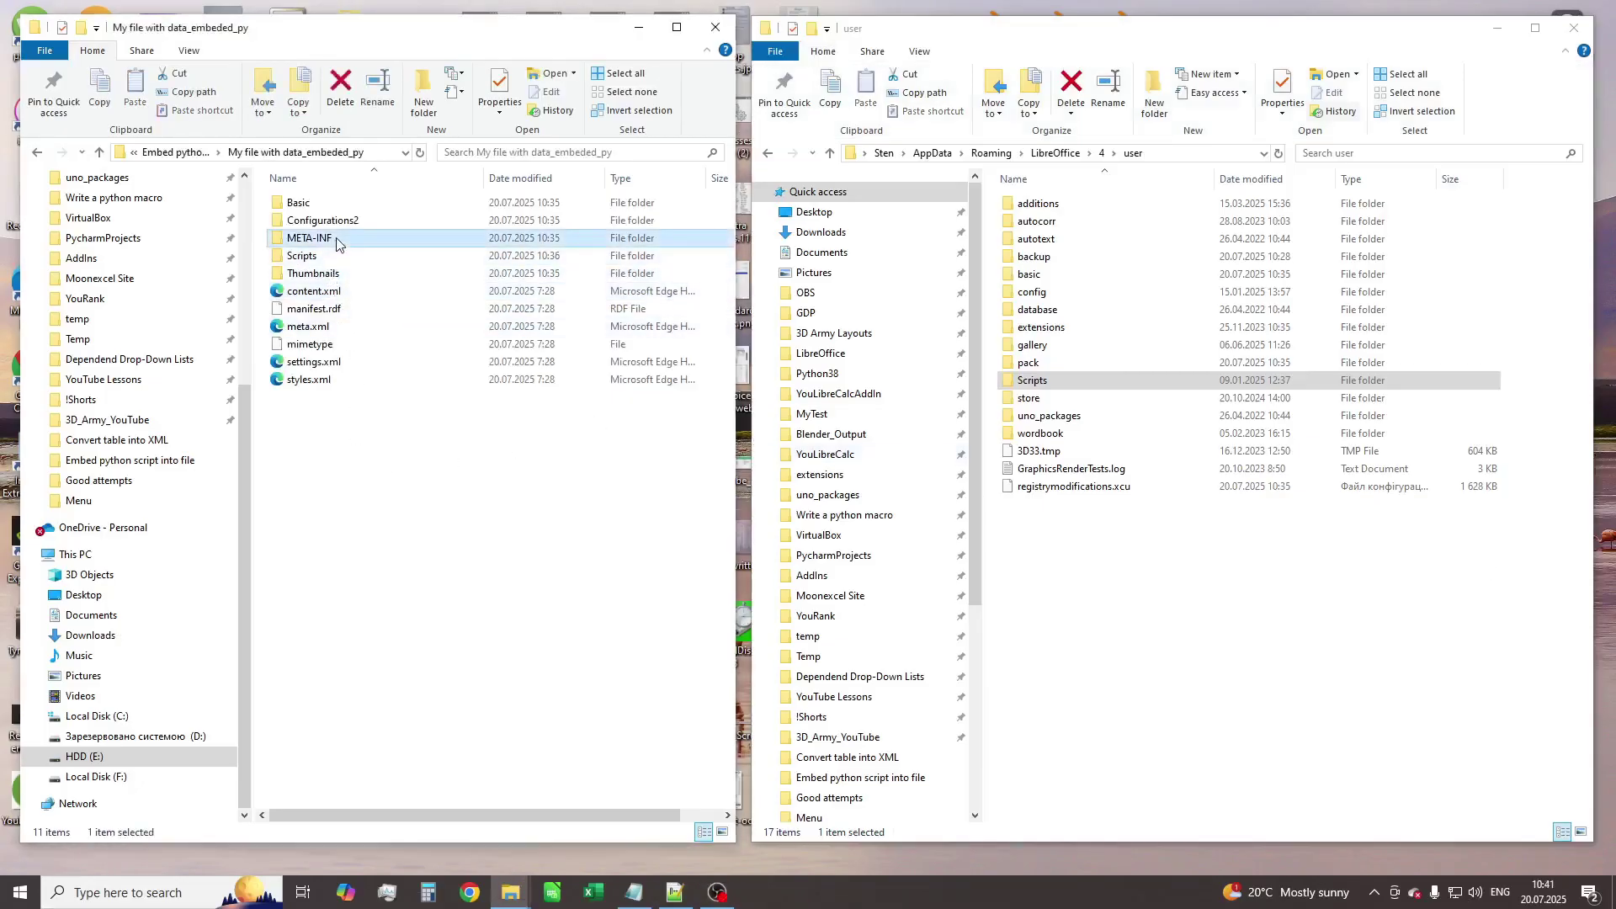
double_click(356, 239)
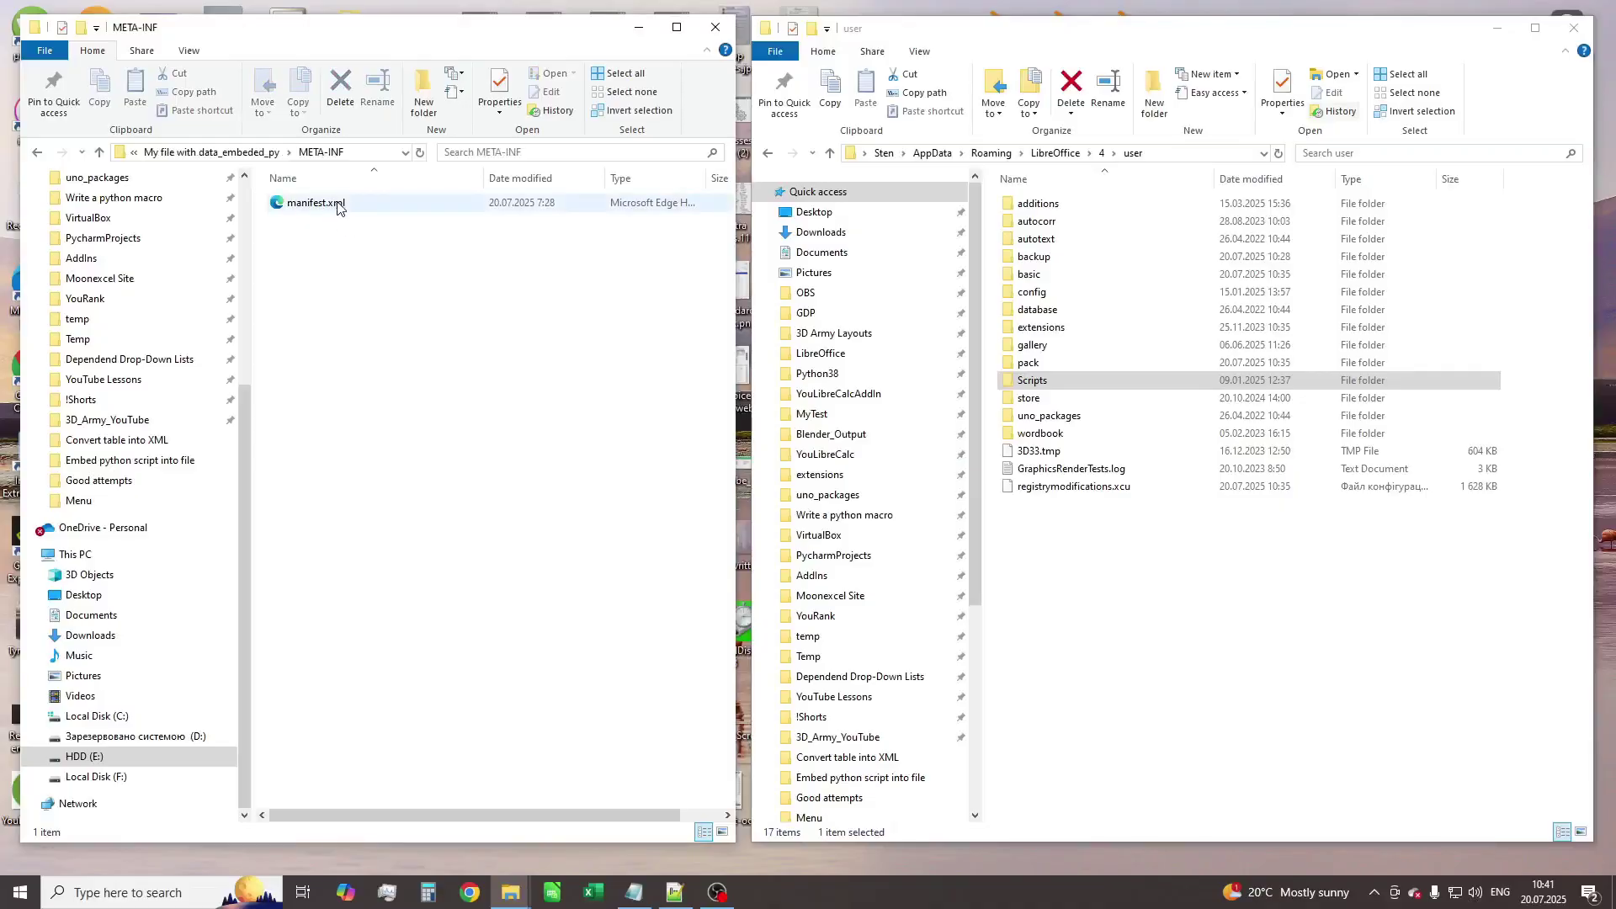
right_click(337, 202)
Add a line-14 file-entry for Scripts/python/myPyScripts.py as application/binary, then save manifest.xml
left_click(384, 251)
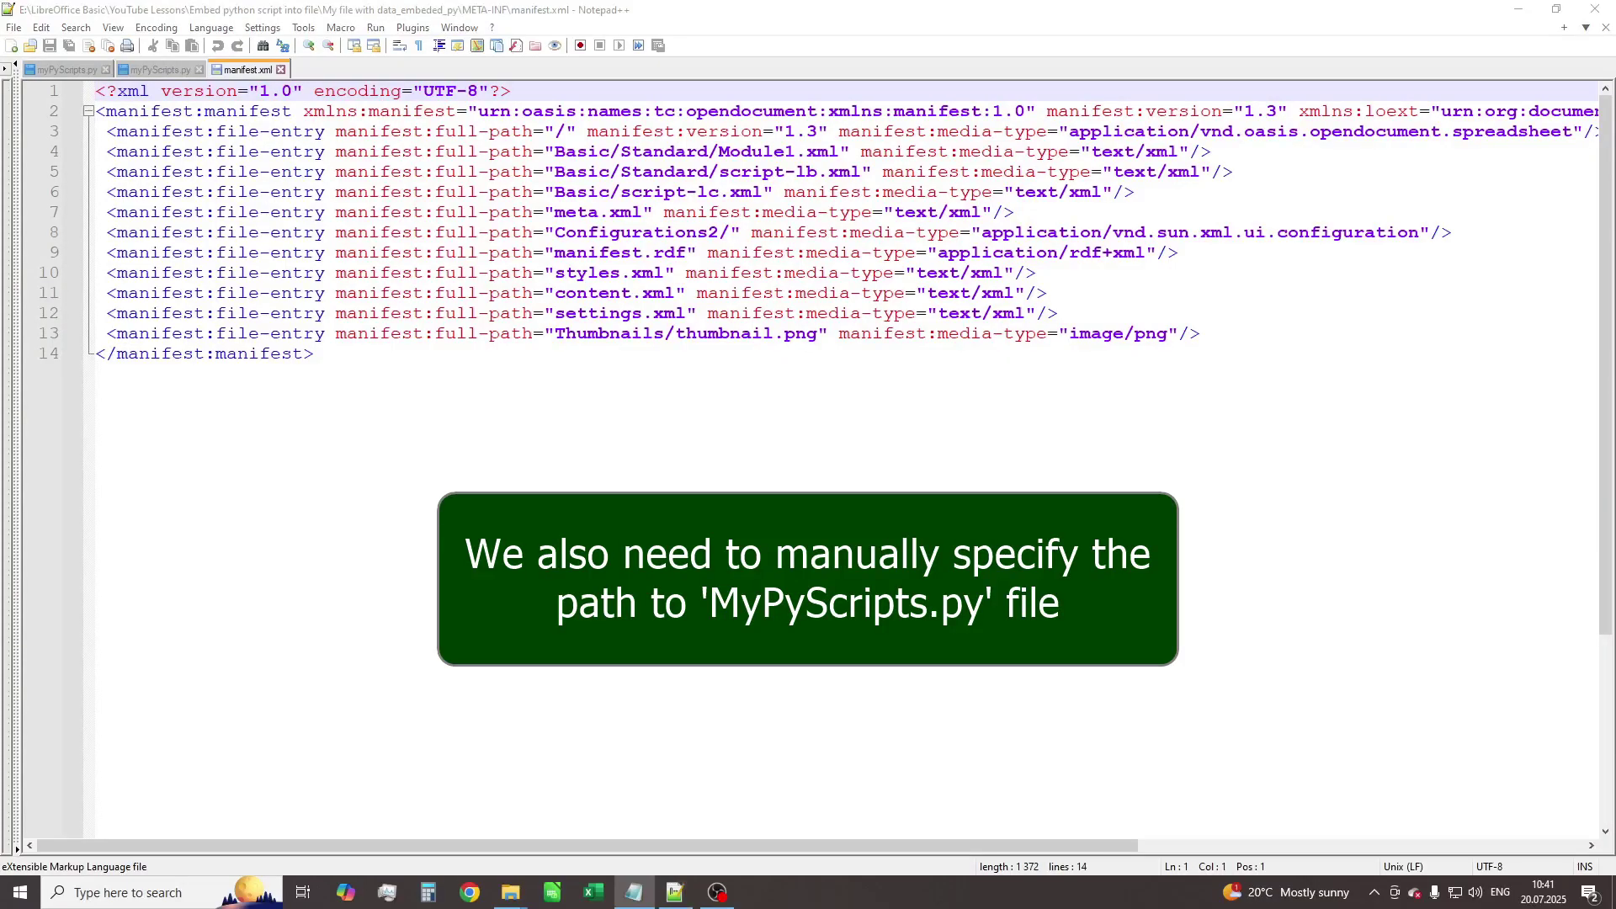
left_click(1277, 340)
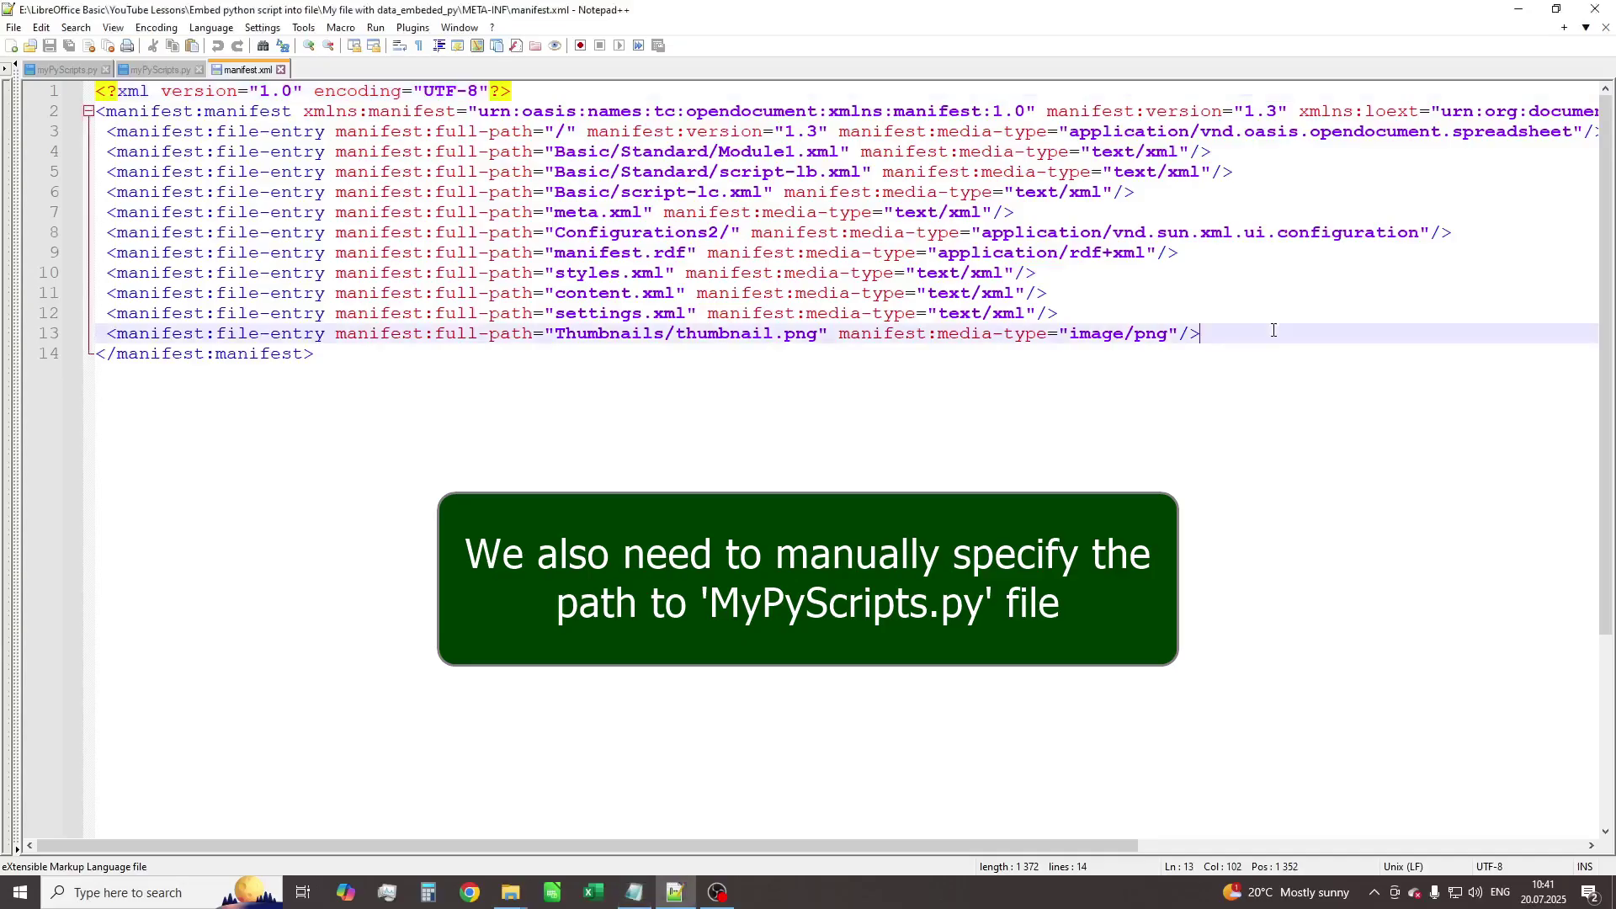
type("<manifest:file-entry manifest:full-path=\"Scripts/python/myPyScripts.py\" manifest:media-type=\"application/binary\"/>")
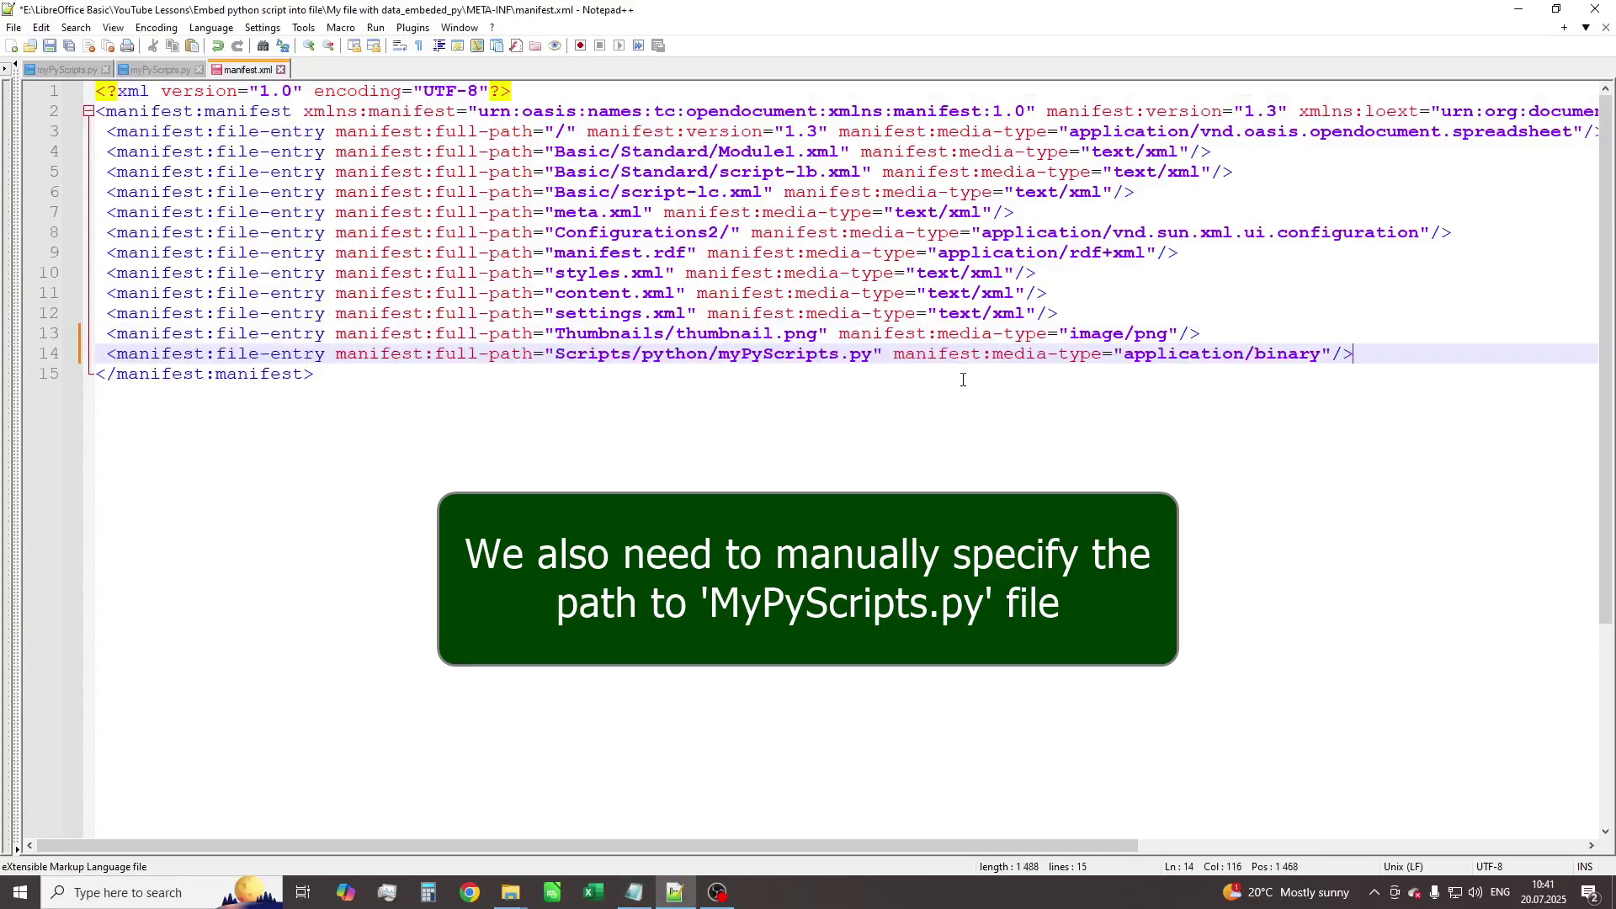
key("ctrl+s")
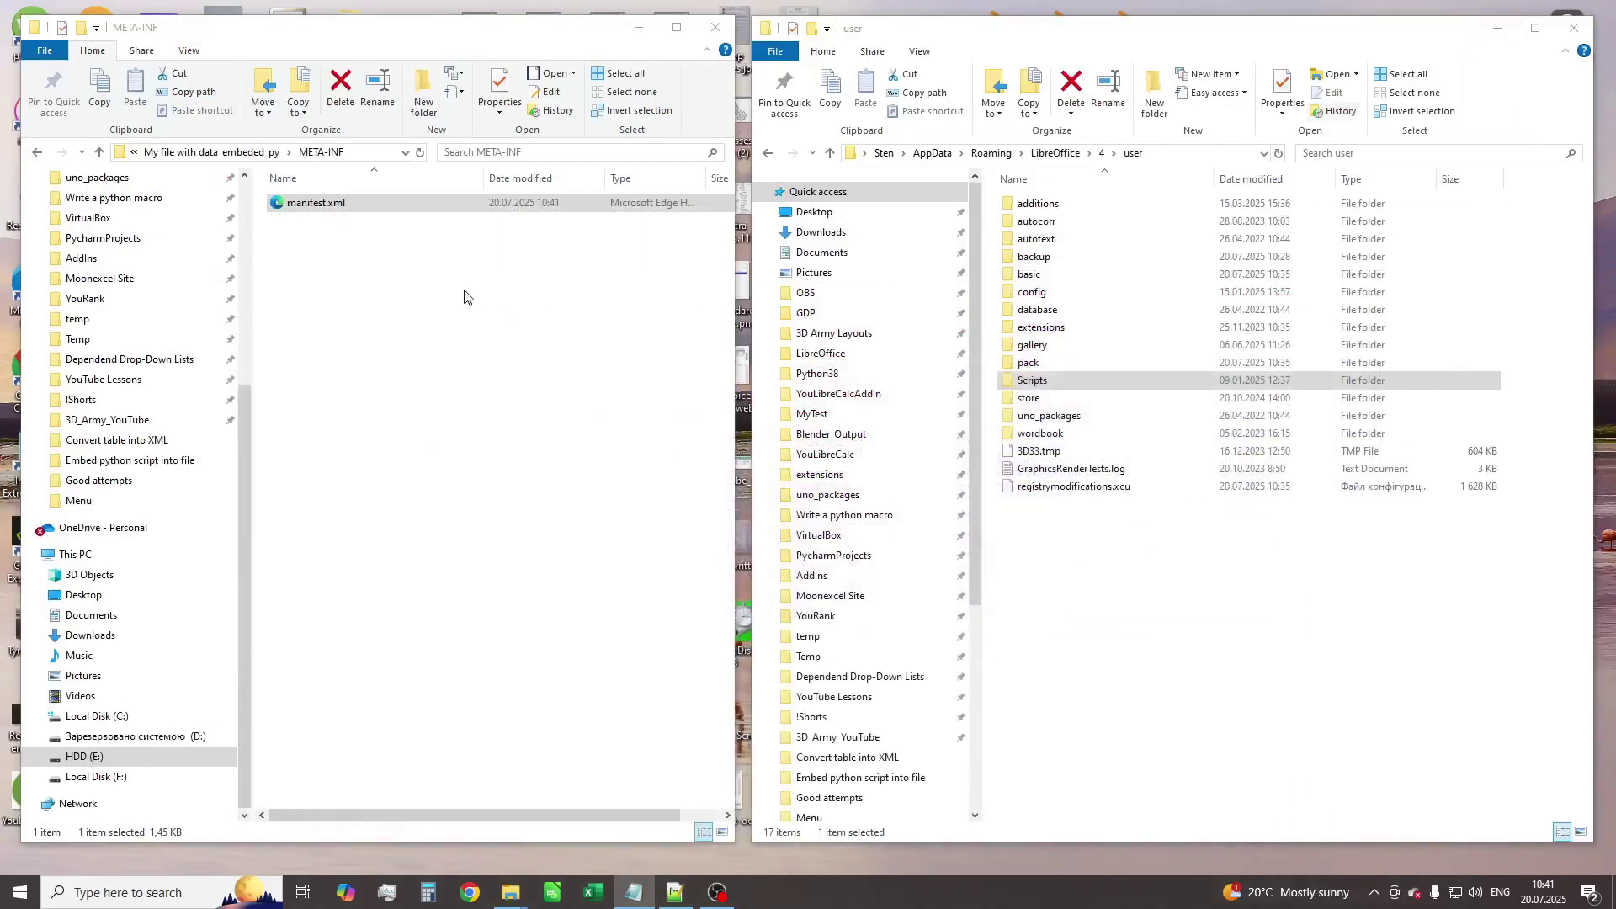
Select all files and folders in the unpacked document's top folder
left_click(350, 269)
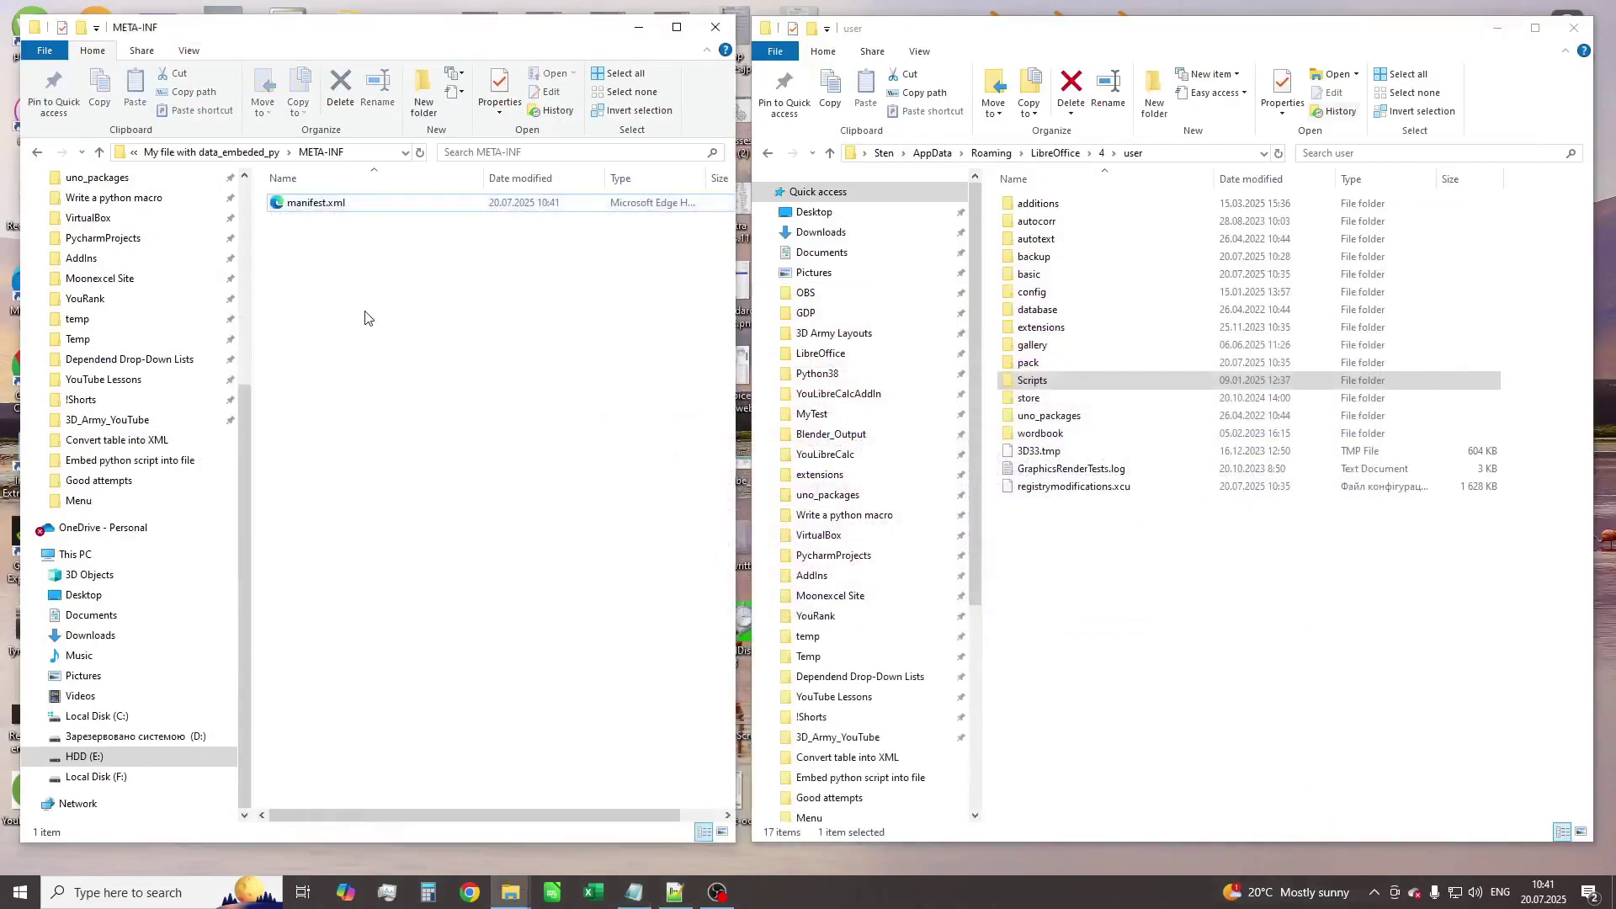
left_click(99, 152)
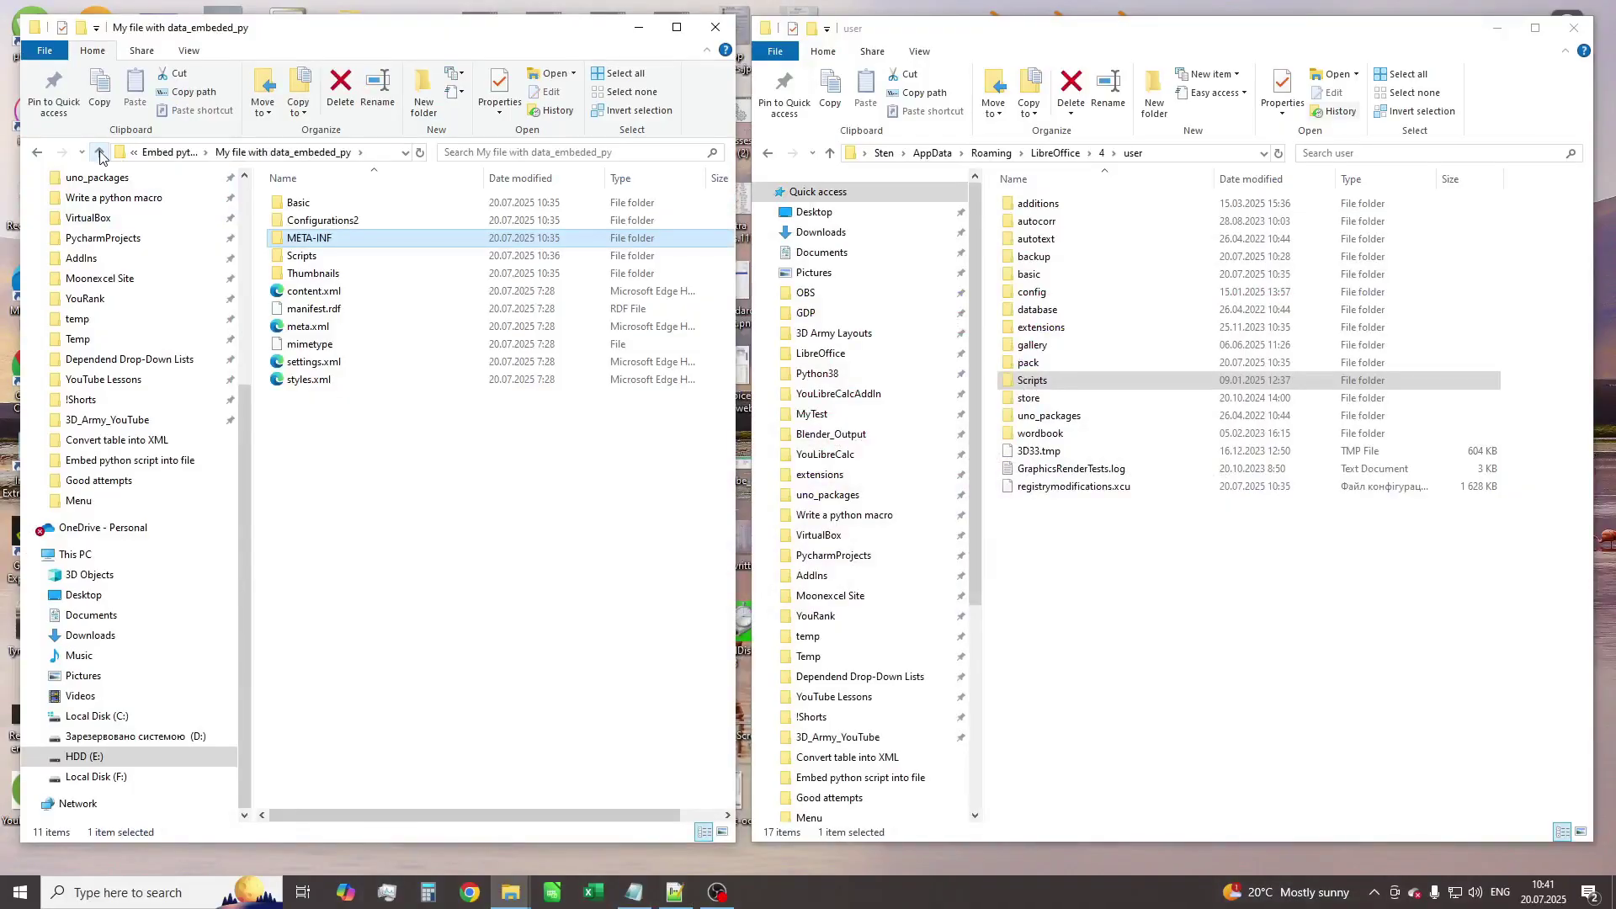
left_click(407, 472)
left_click_drag(322, 434, 377, 195)
Pack the selected items into a ZIP archive named 'My file with data_embeded_py_func.ods'
right_click(387, 250)
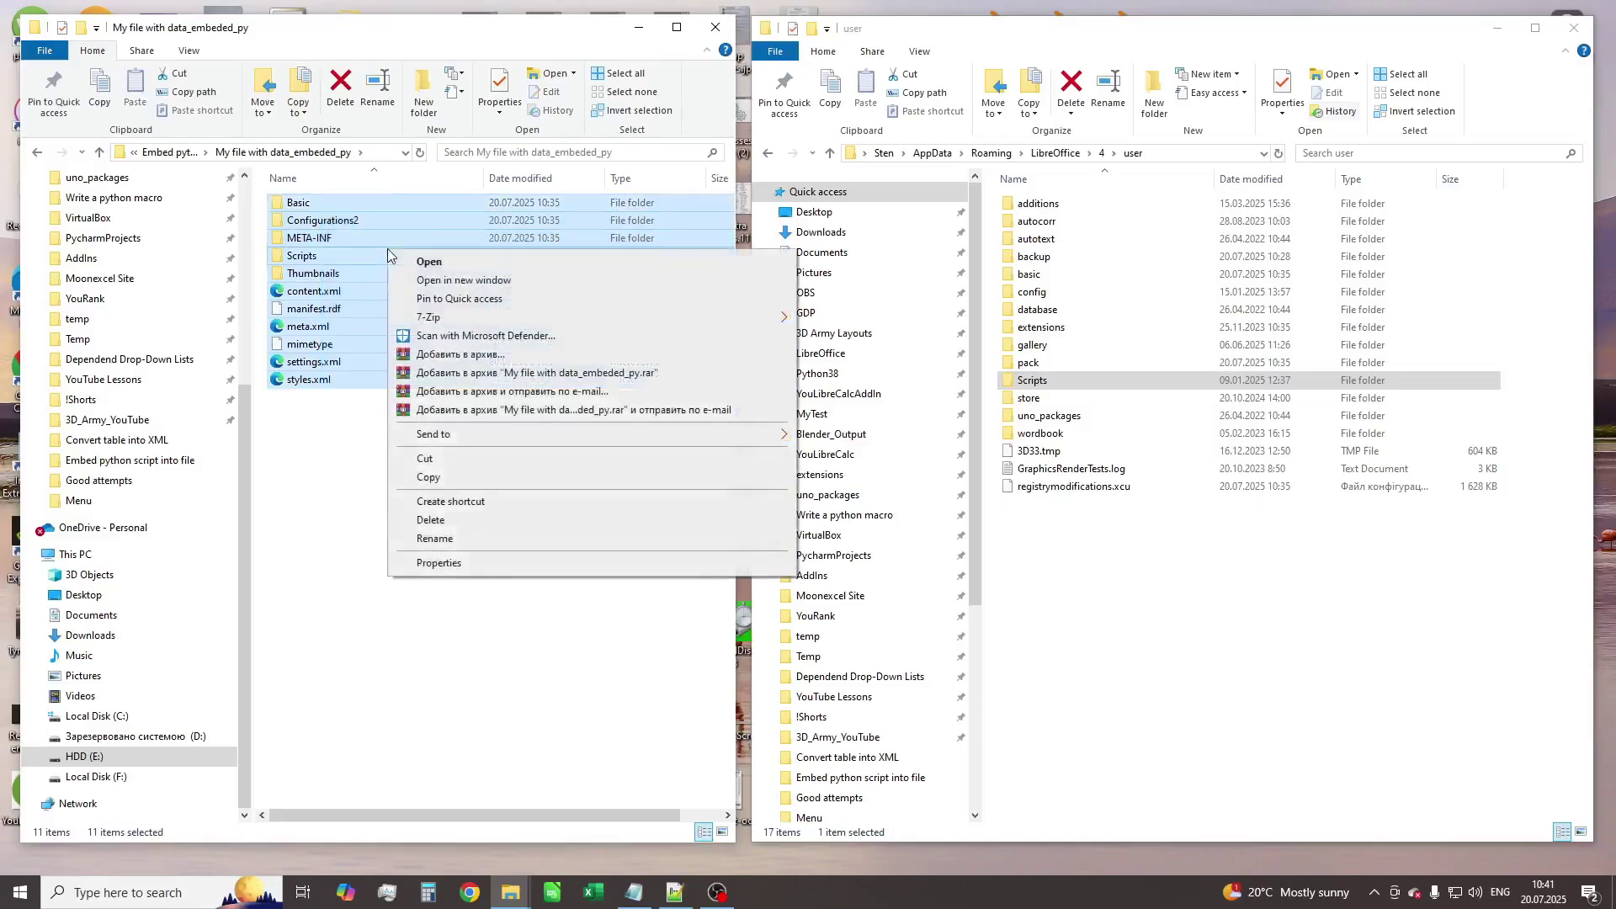
left_click(610, 355)
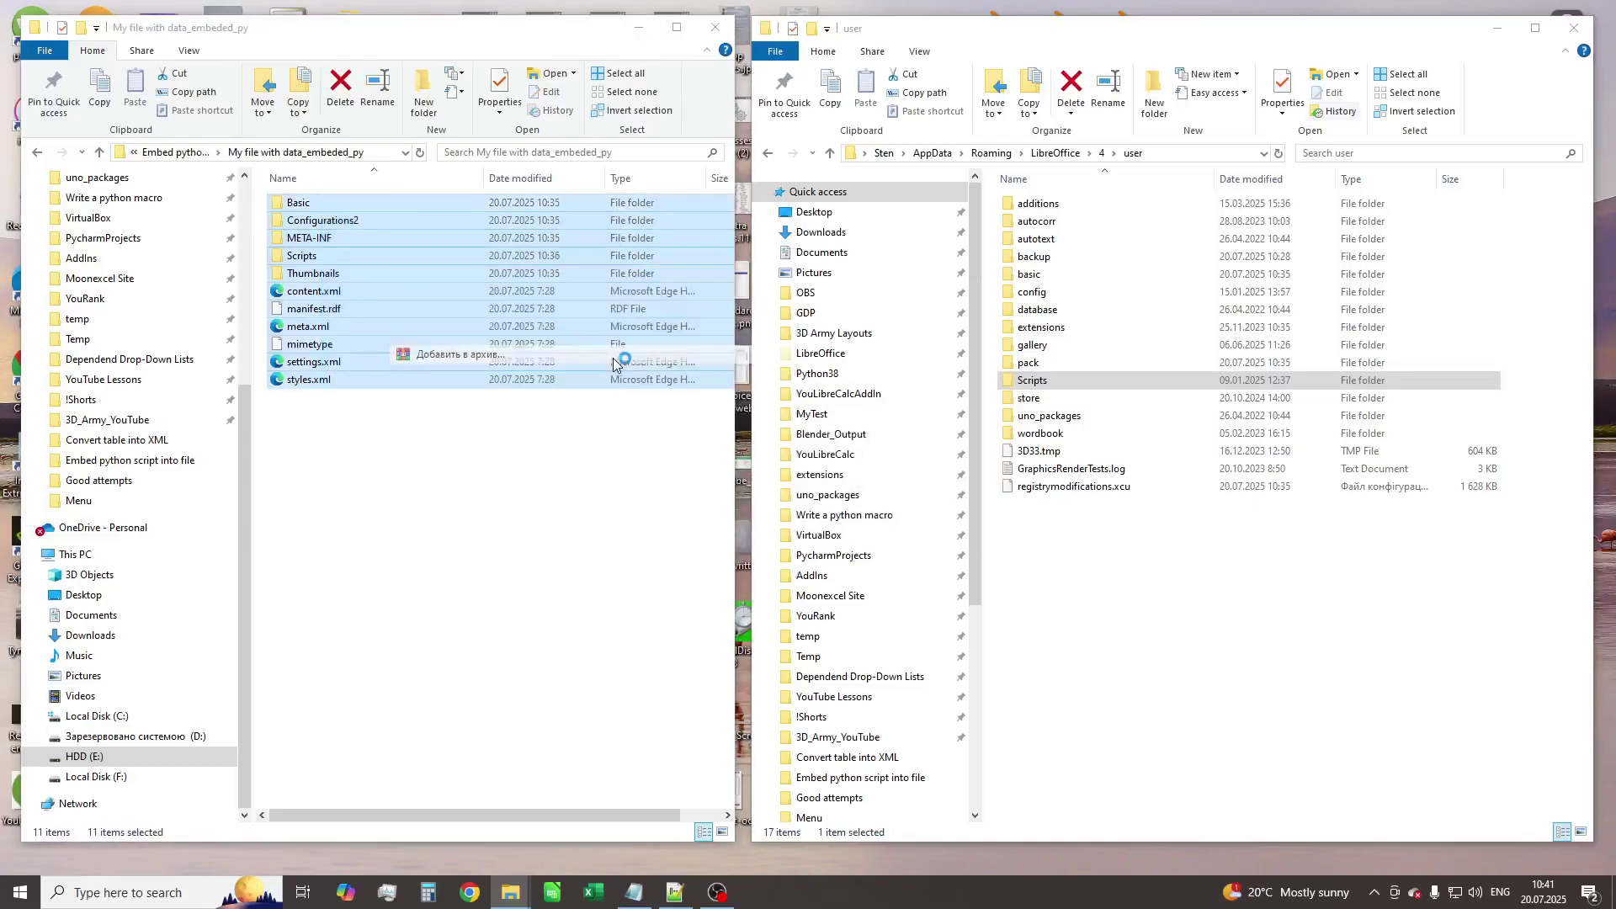
left_click(738, 442)
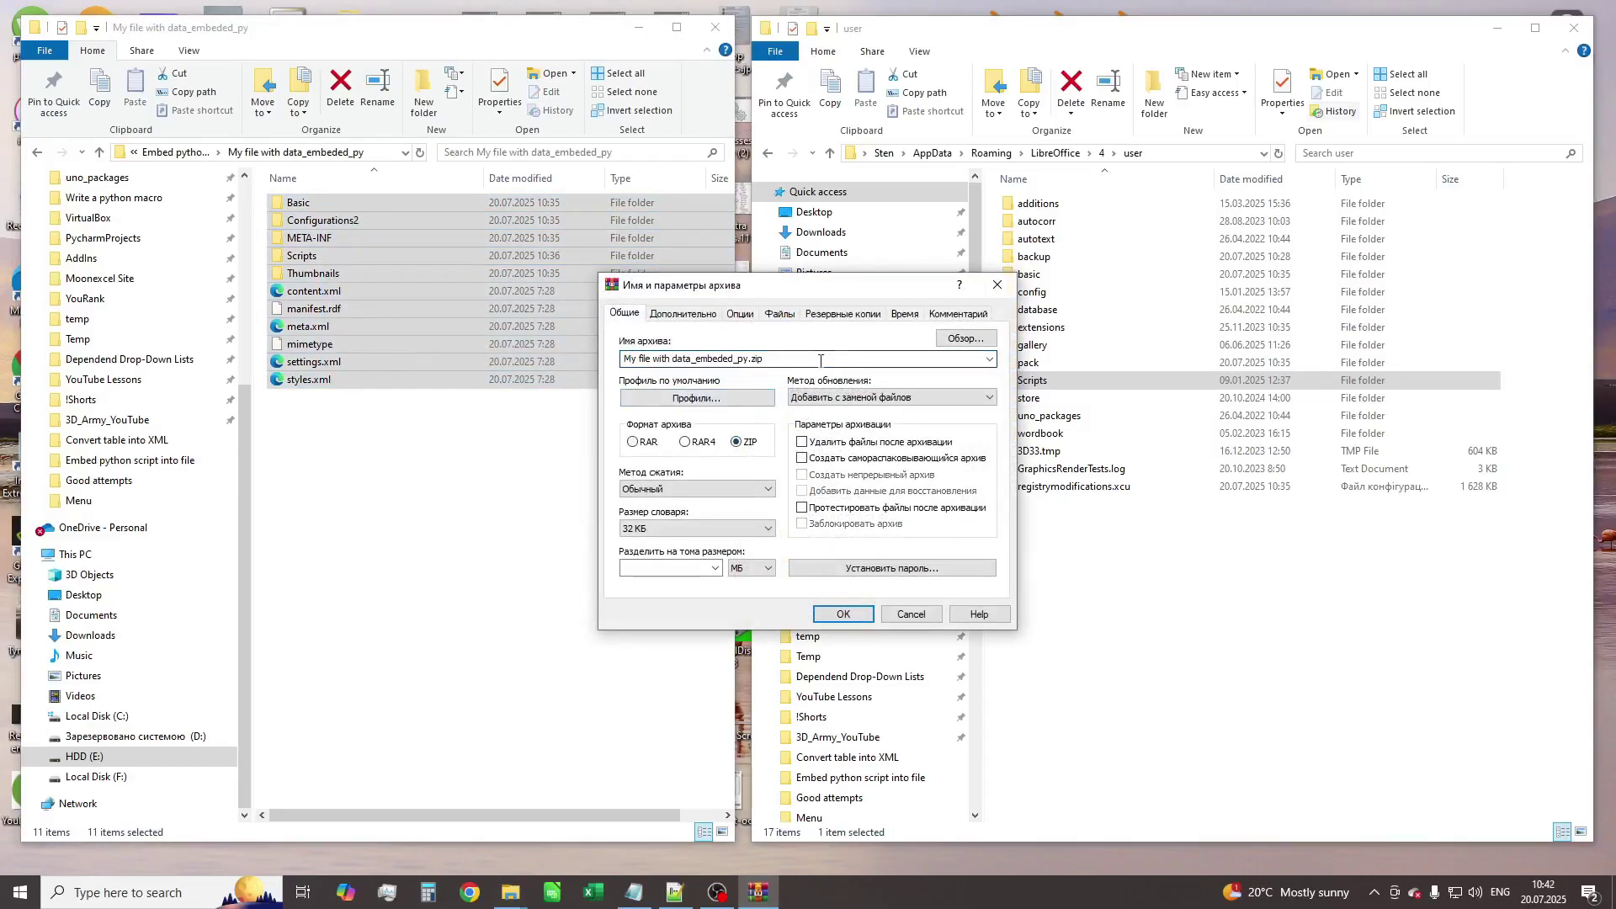
left_click(886, 358)
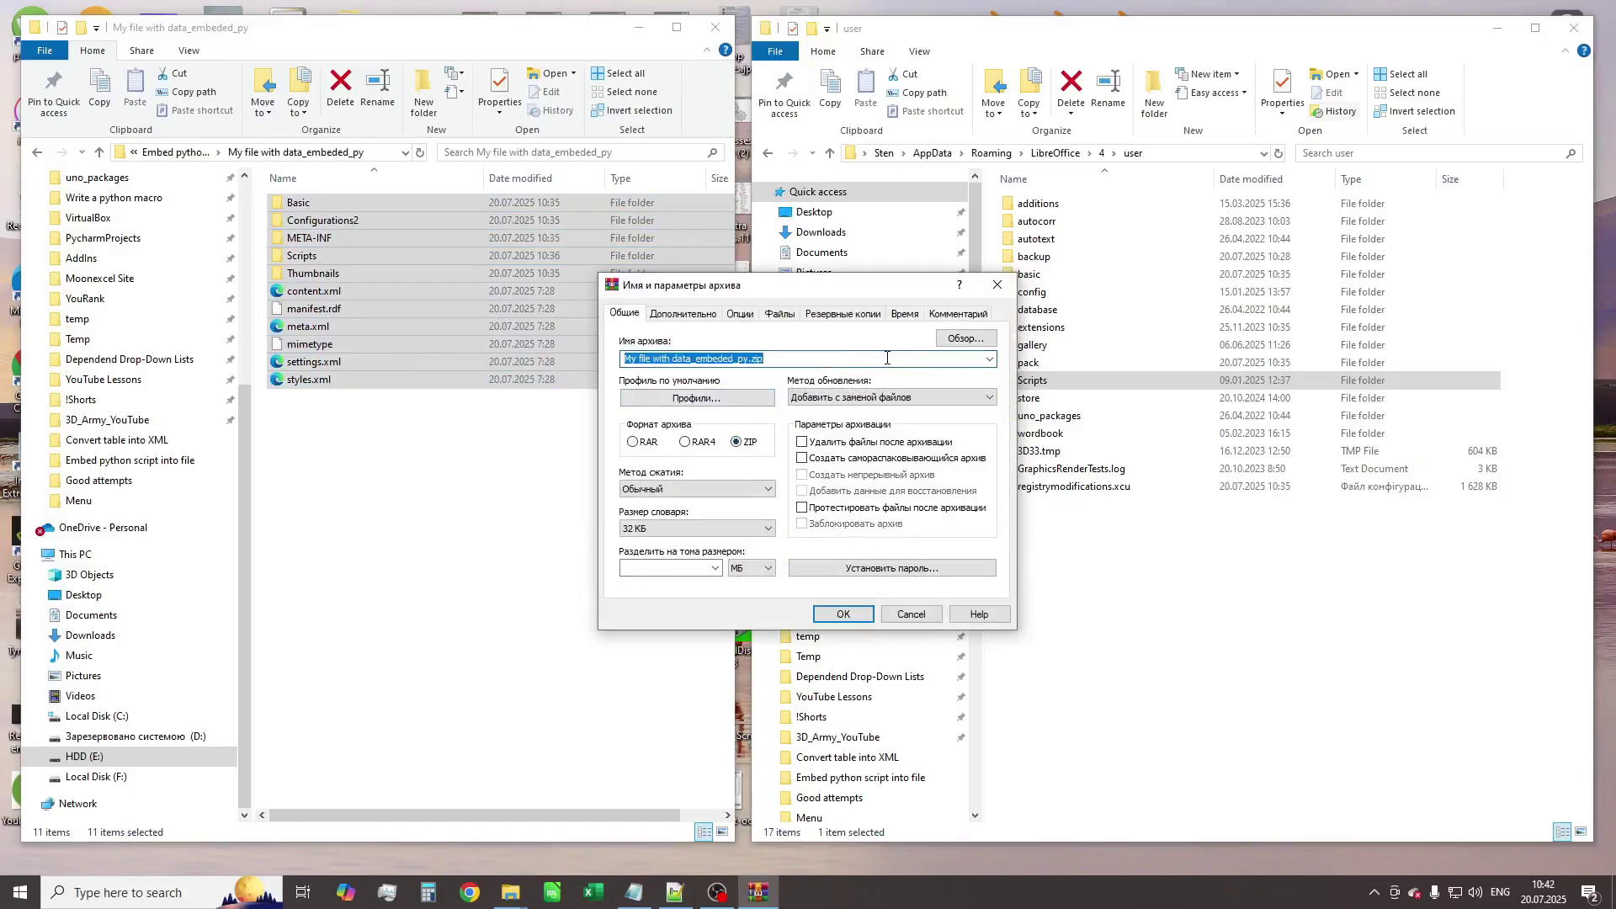
key("Home")
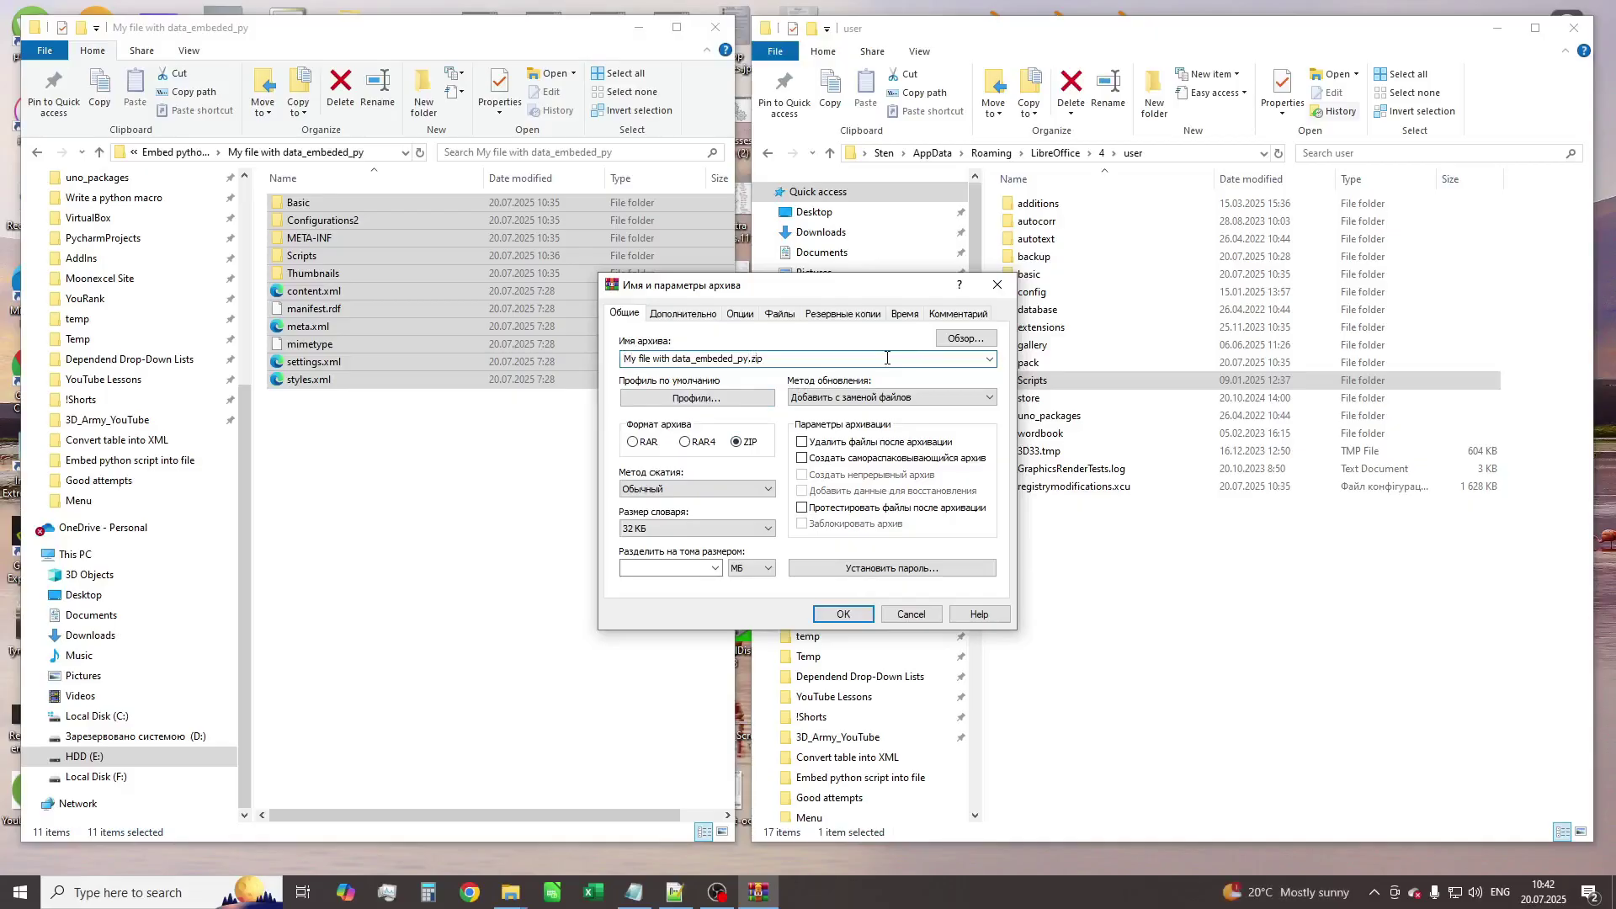
type("_func")
left_click(842, 613)
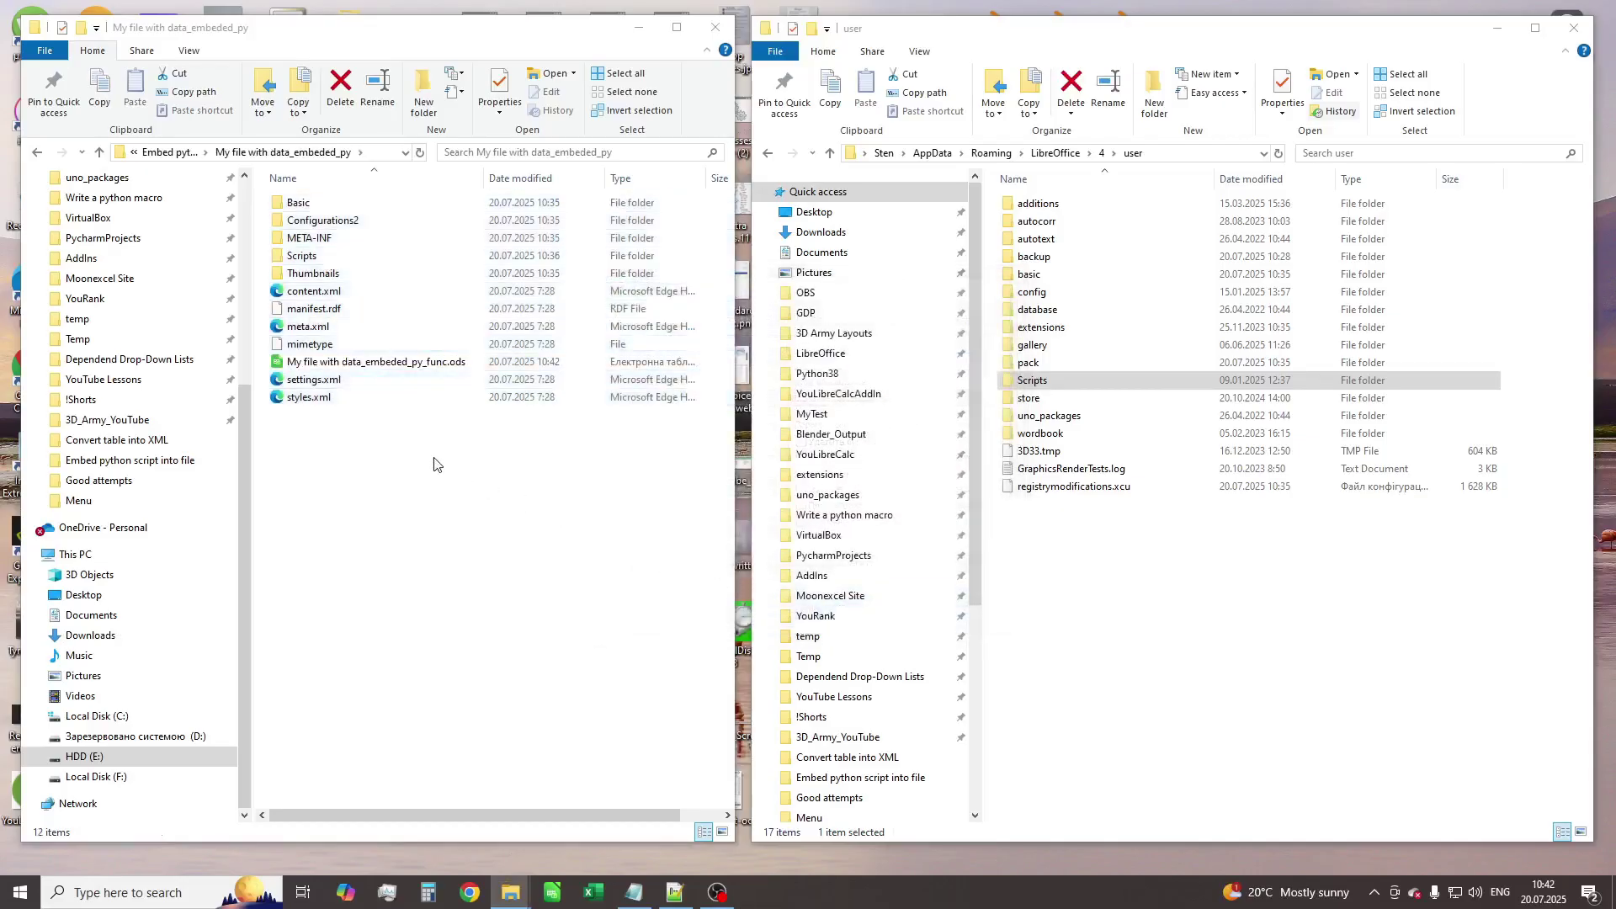
Copy My file with data_embeded_py_func.ods up into the Embed python script into file folder
left_click(432, 362)
key("ctrl+c")
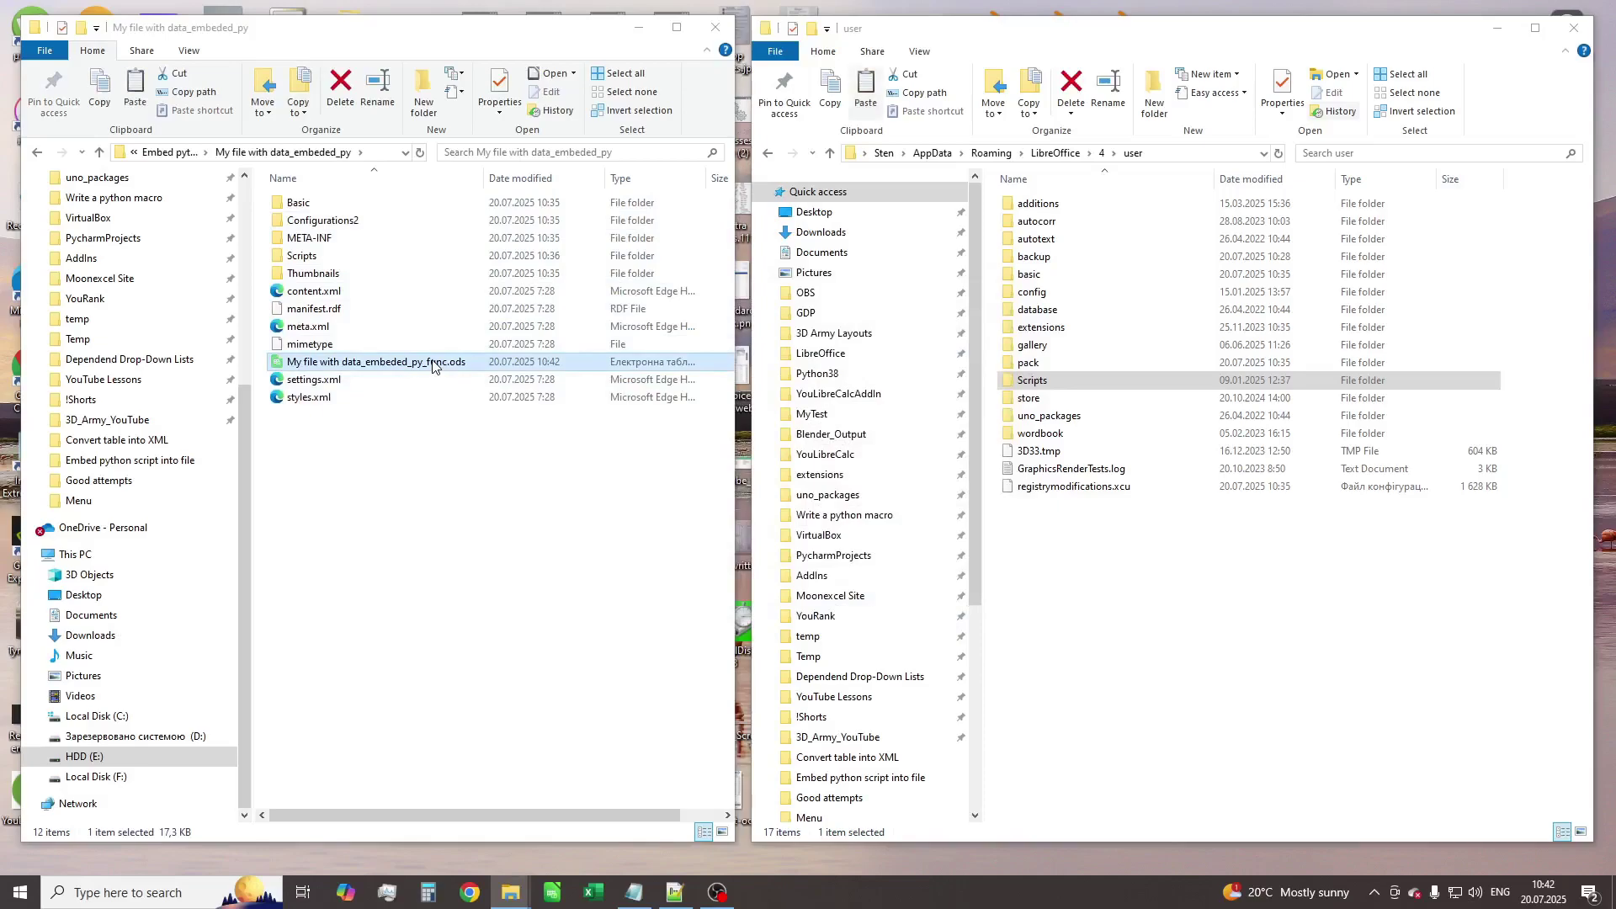
left_click(100, 153)
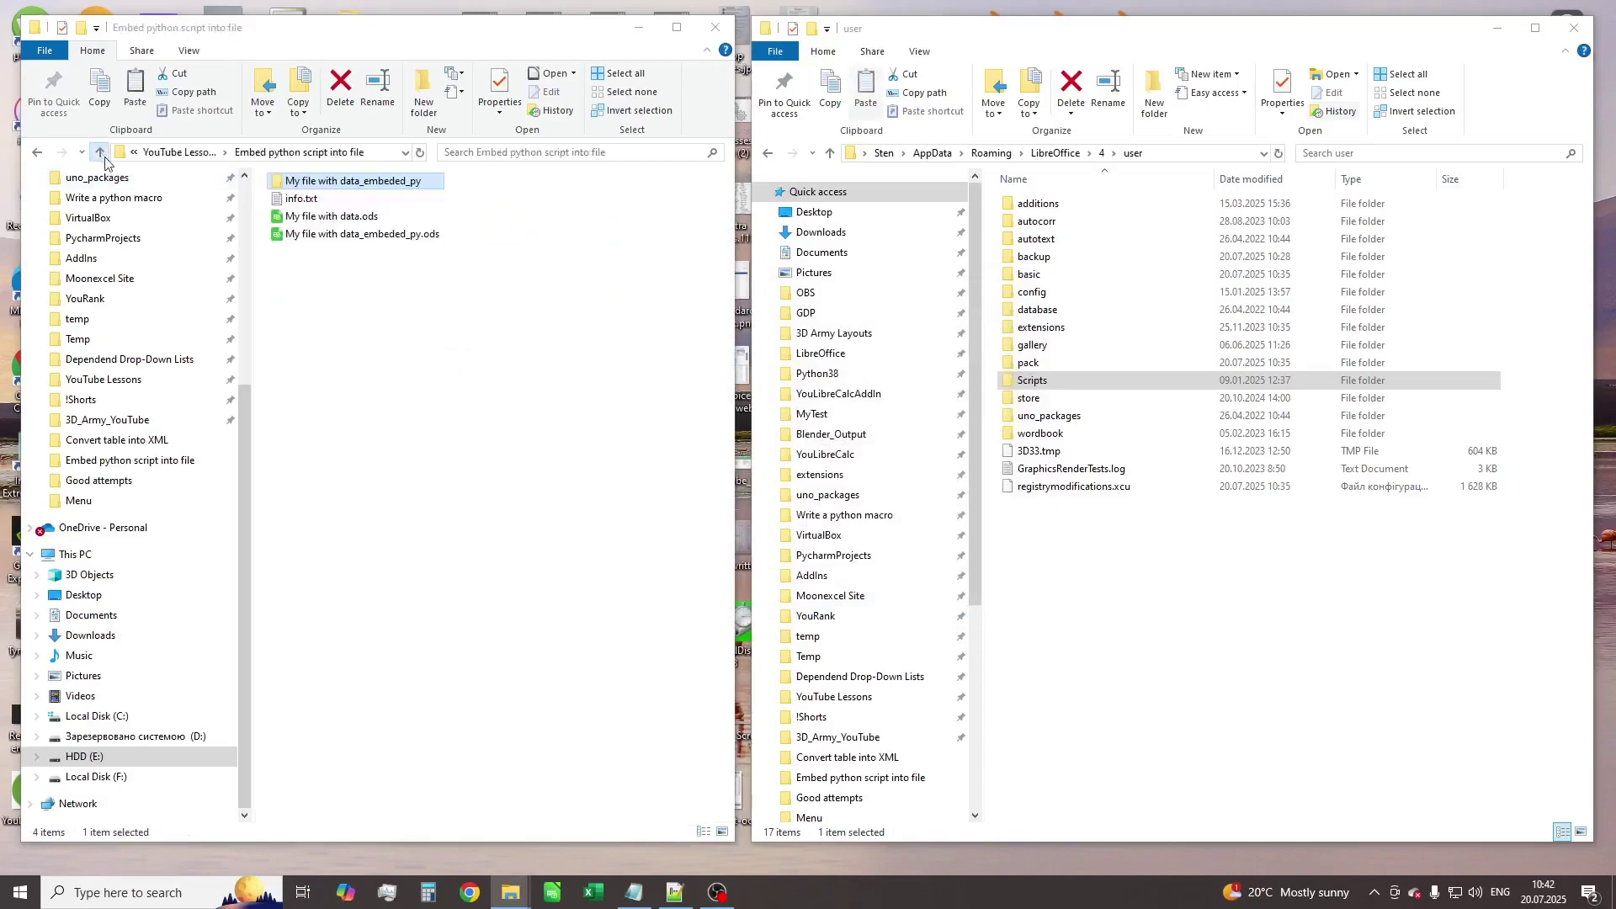
left_click(398, 318)
key("ctrl+v")
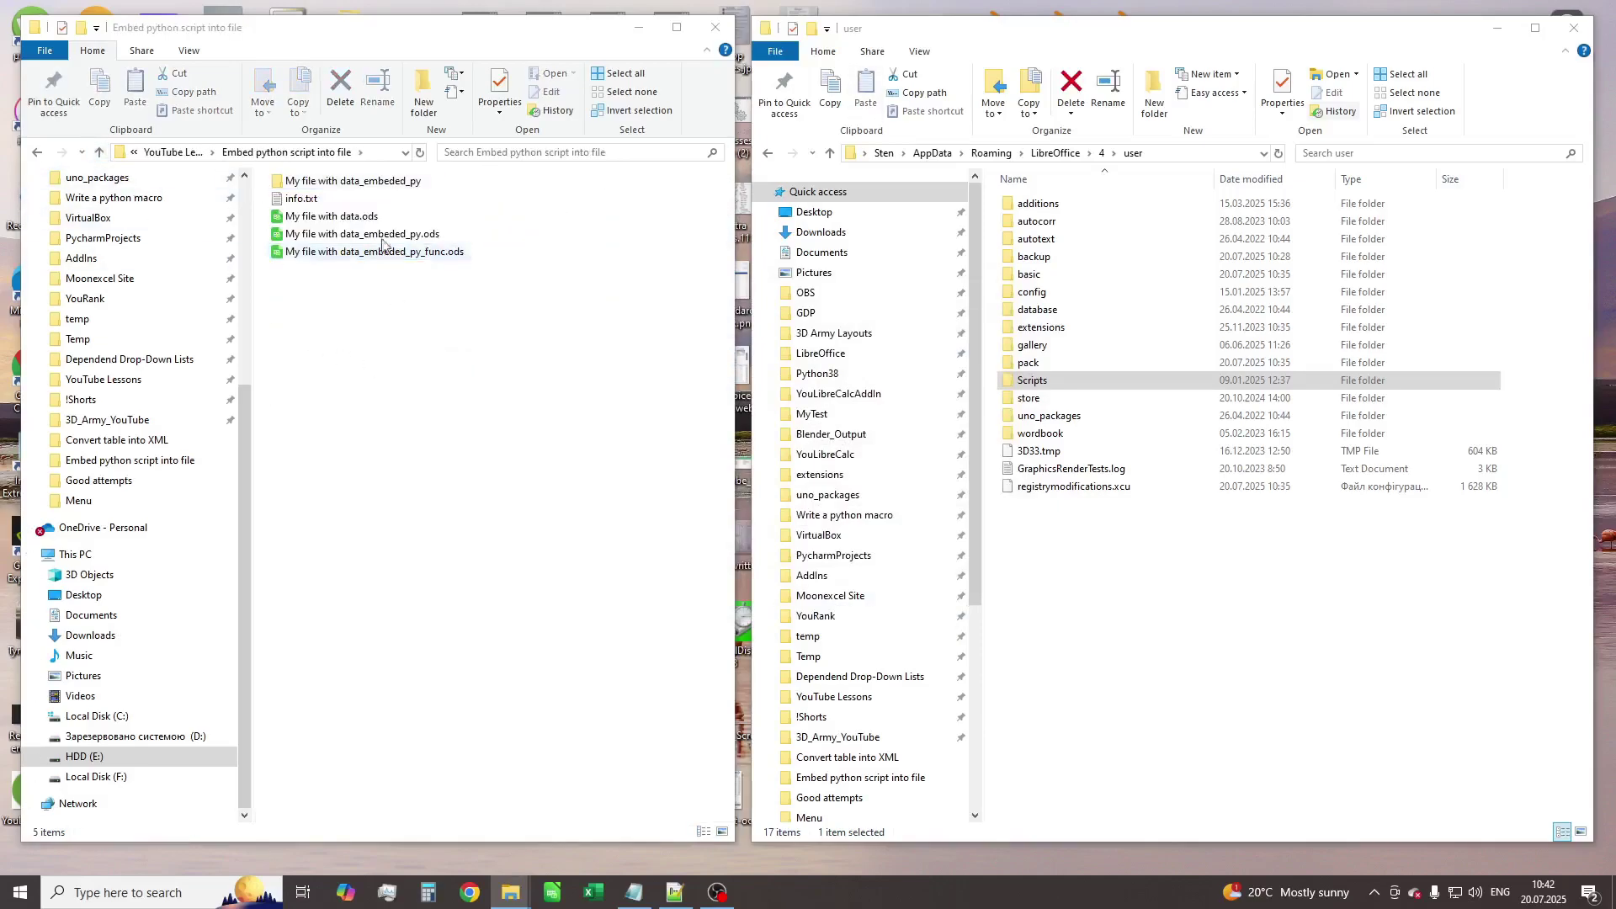
Delete the unpacked My file with data_embeded_py folder
left_click(380, 182)
key("Delete")
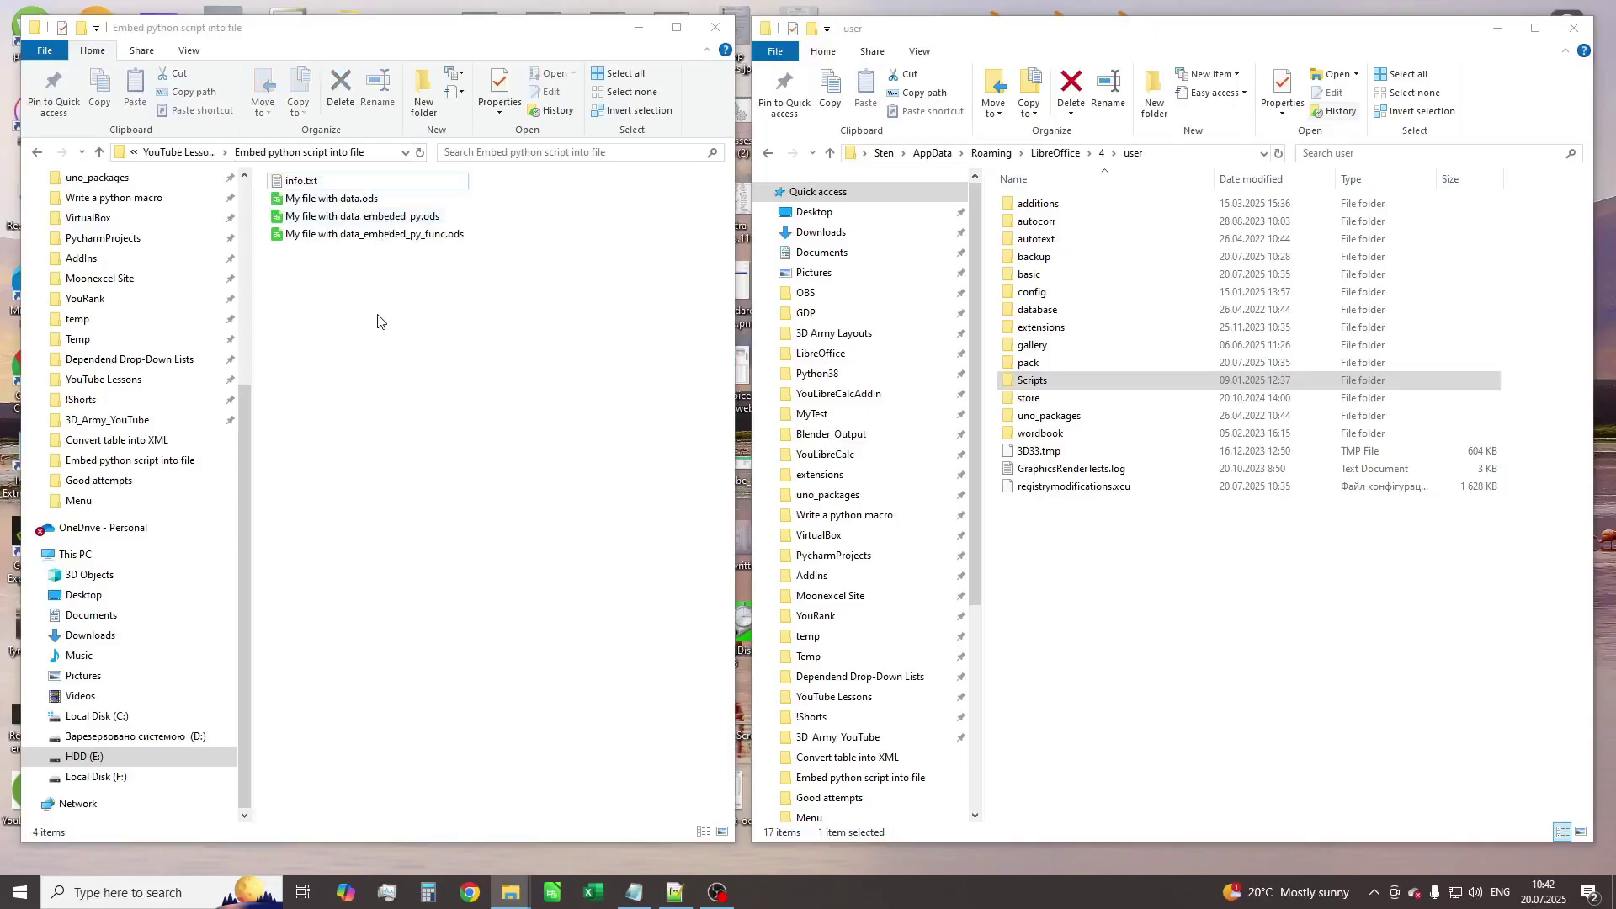
left_click(438, 235)
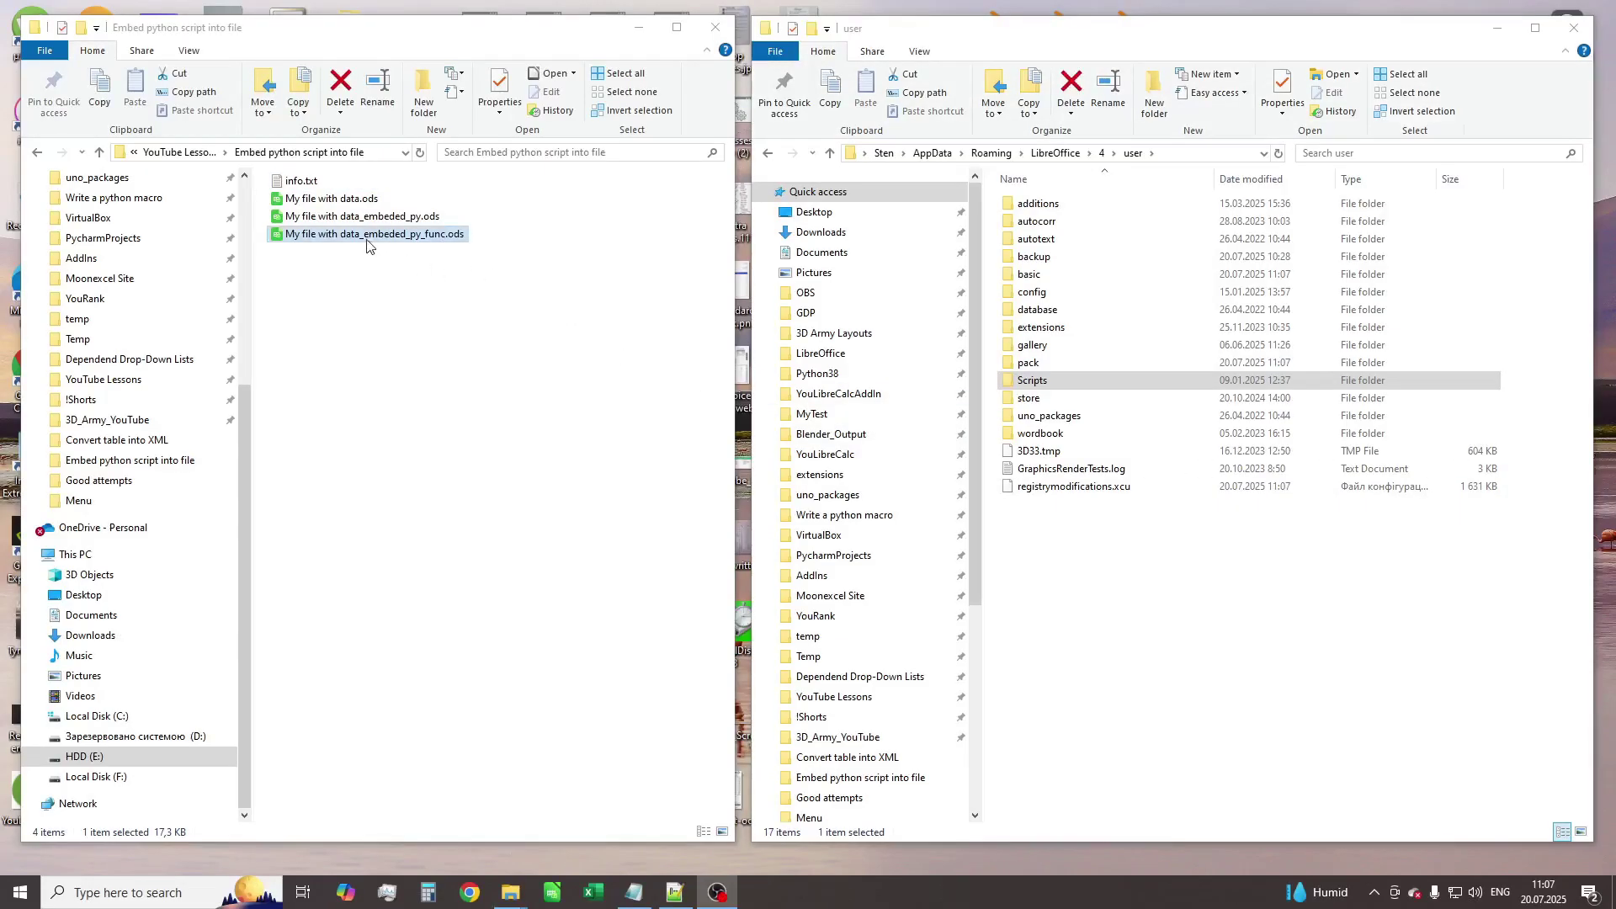
Open My file with data_embeded_py_func.ods in Calc and enter World in A13
double_click(368, 235)
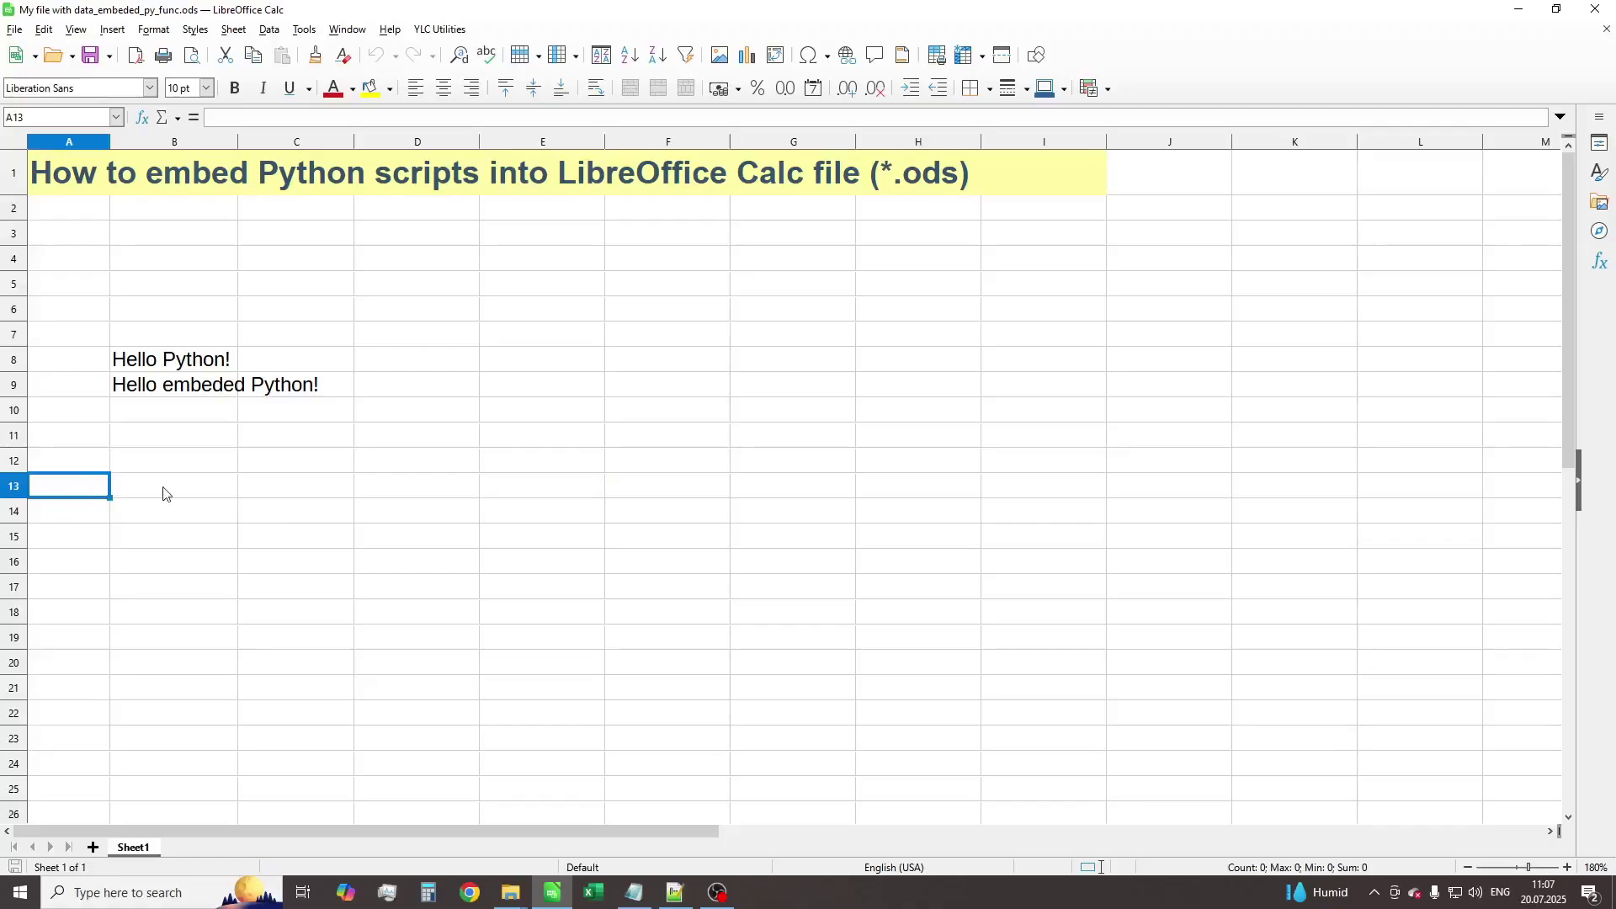
type("World")
key("Return")
Enter =GREETING(A13) in B13, showing "Embeded Python say 'Hello' to World!"
left_click(163, 494)
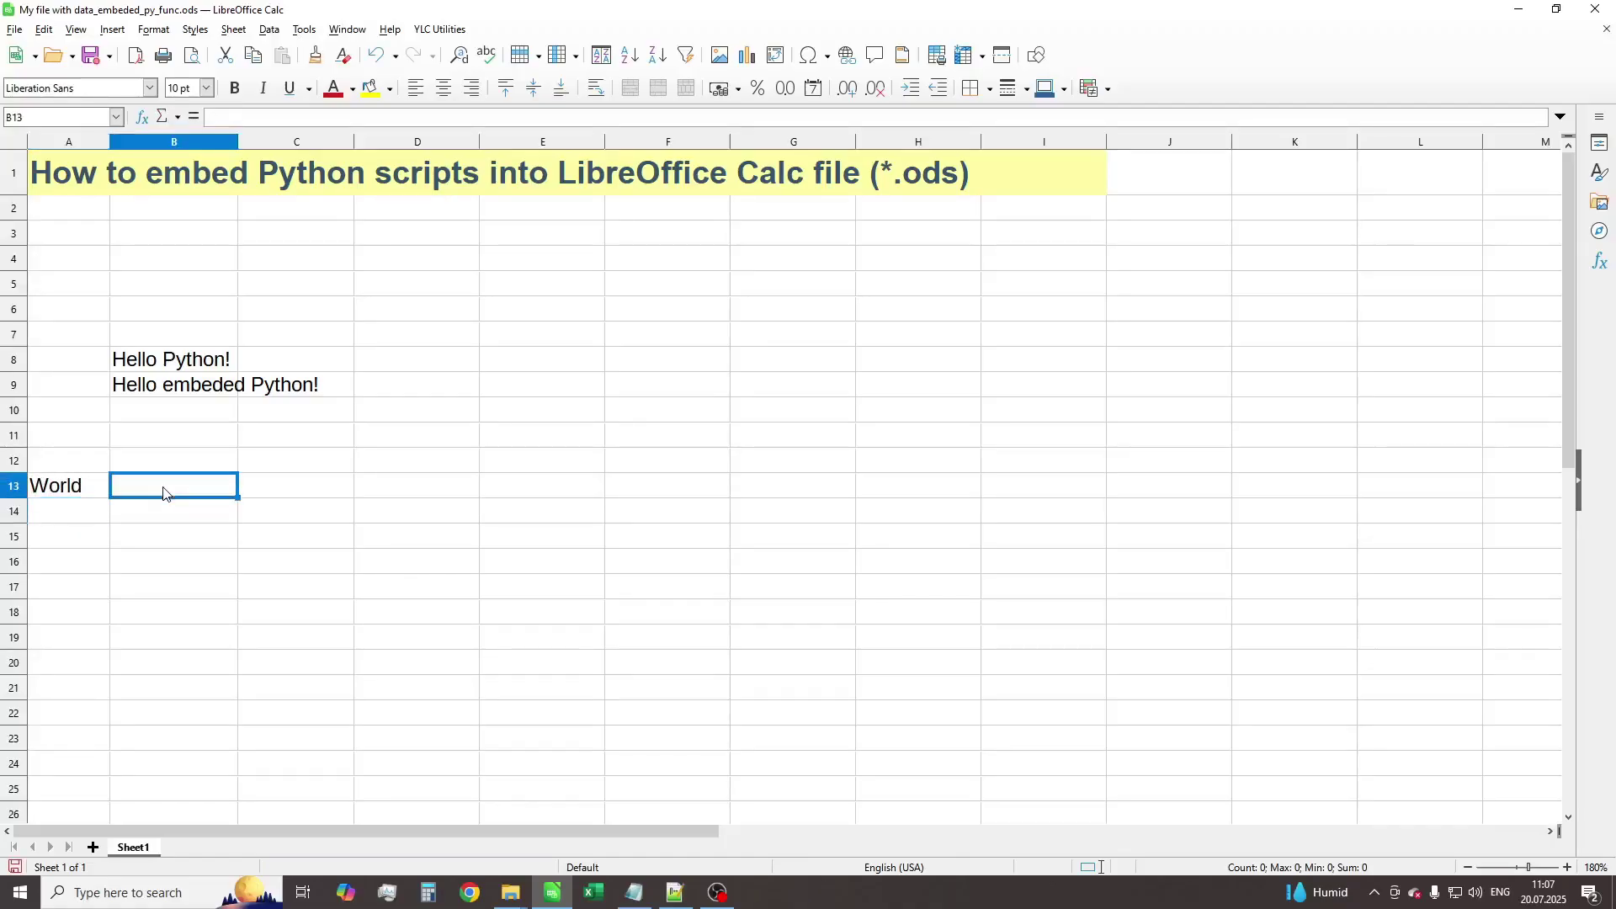
type("=greeting(")
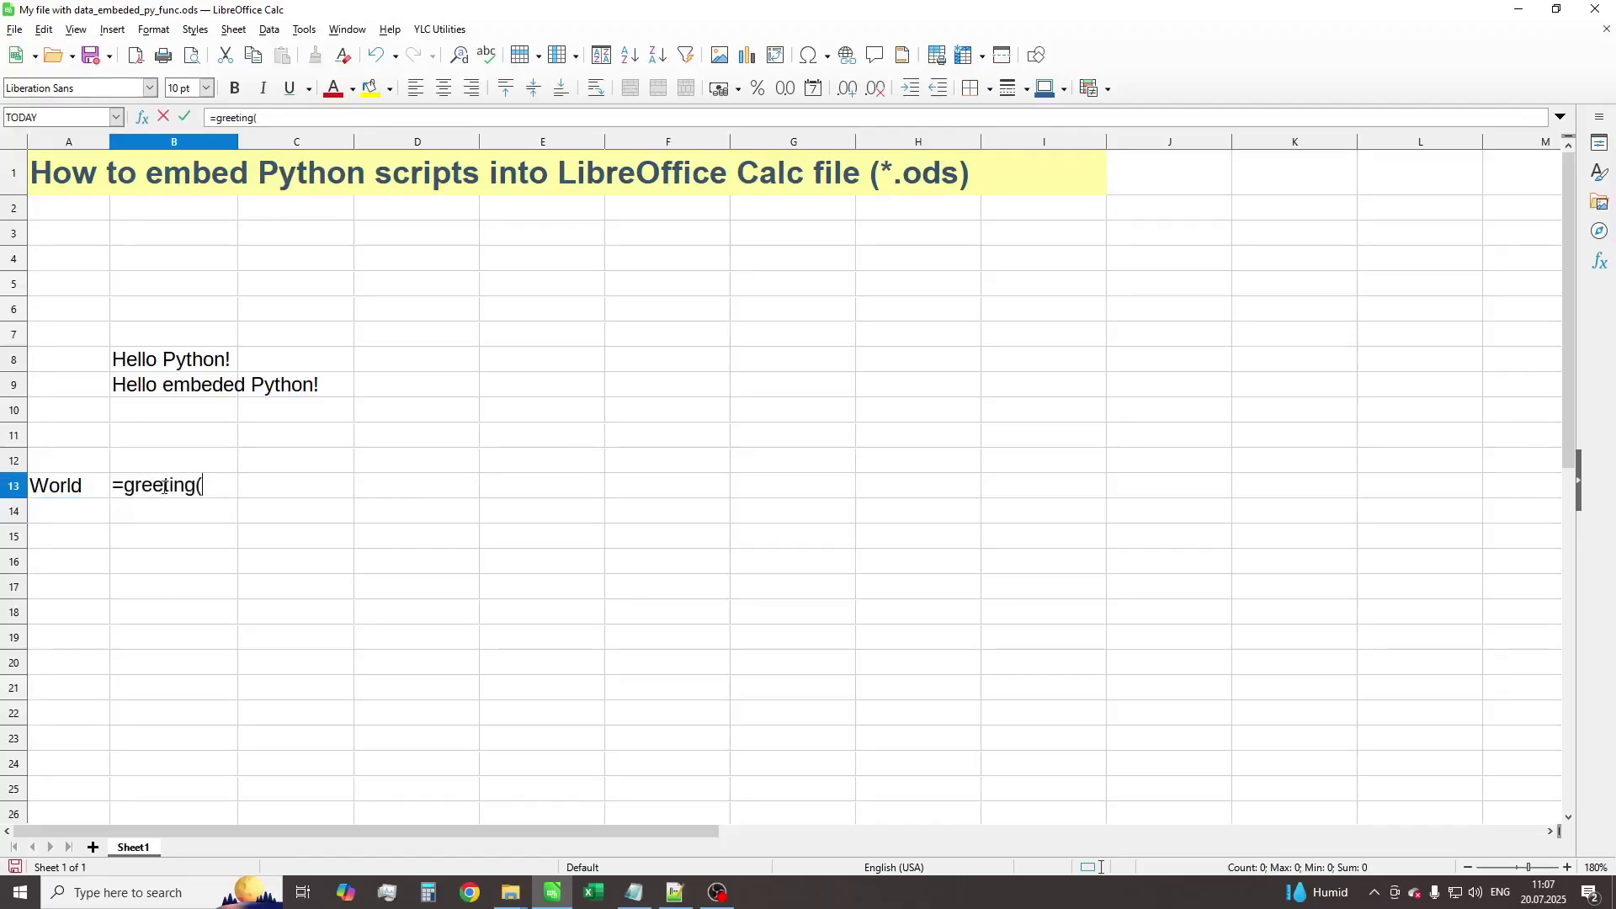
key("Left")
key("Return")
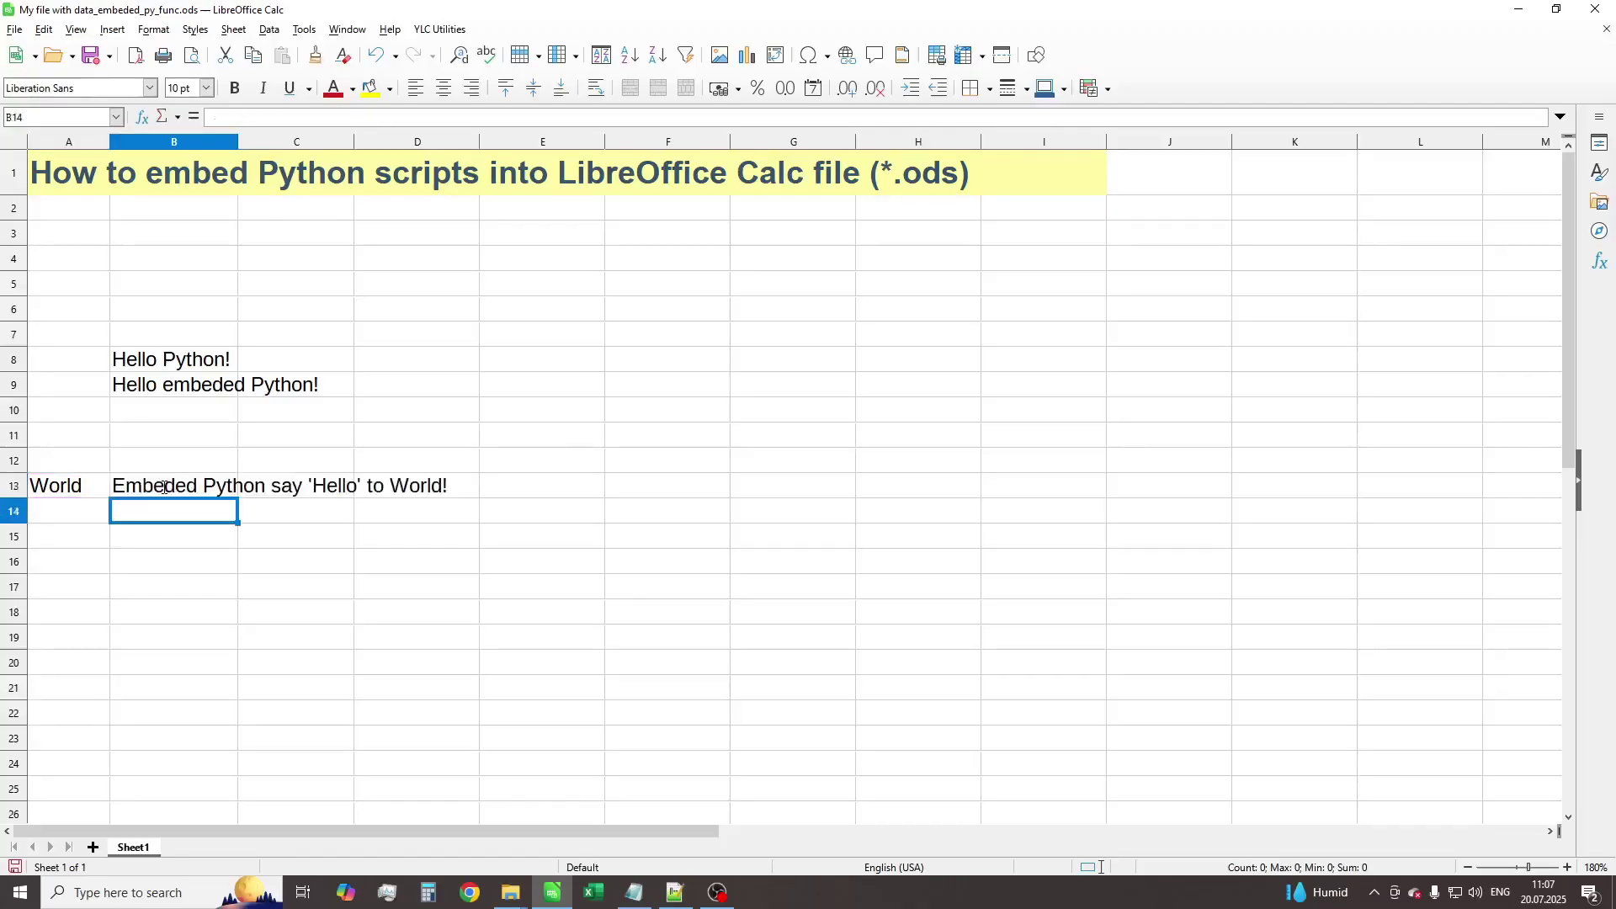